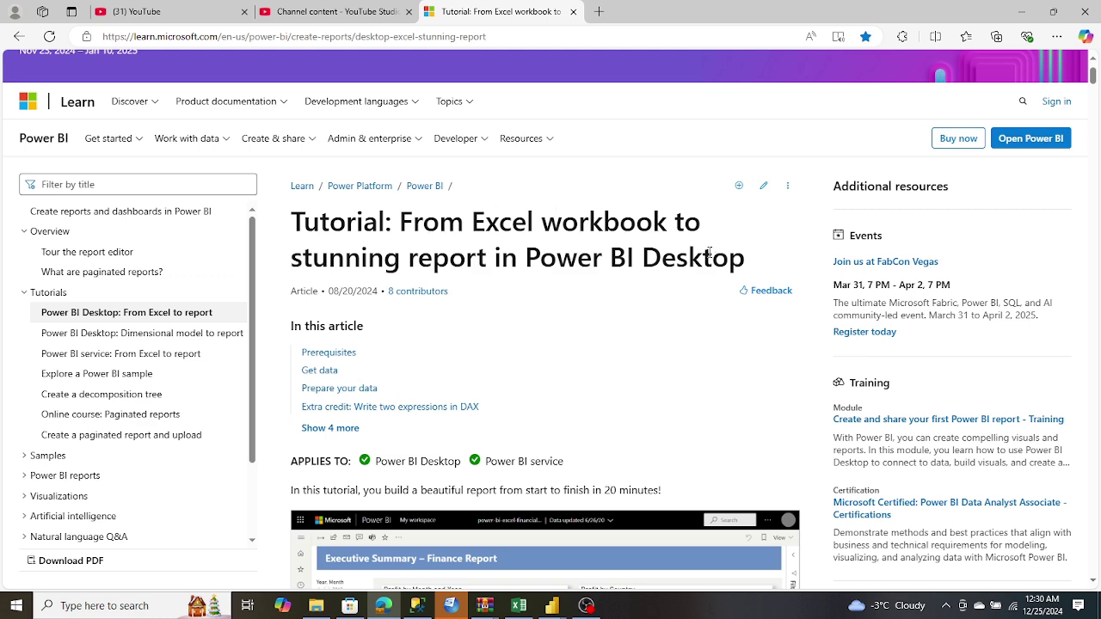
Examine the tutorial's introduction and view the enlarged picture of the Executive Summary – Finance Report.
{"action": "scroll", "coordinate": [709, 253], "scroll_direction": "up", "scroll_amount": 1}
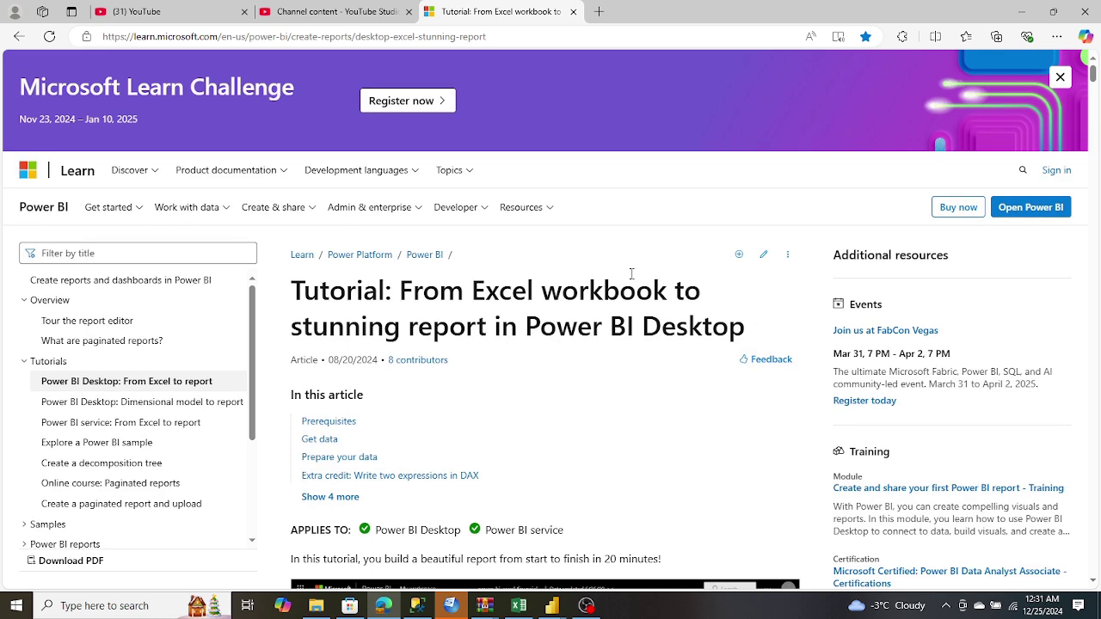
{"action": "scroll", "coordinate": [631, 273], "scroll_direction": "down", "scroll_amount": 1}
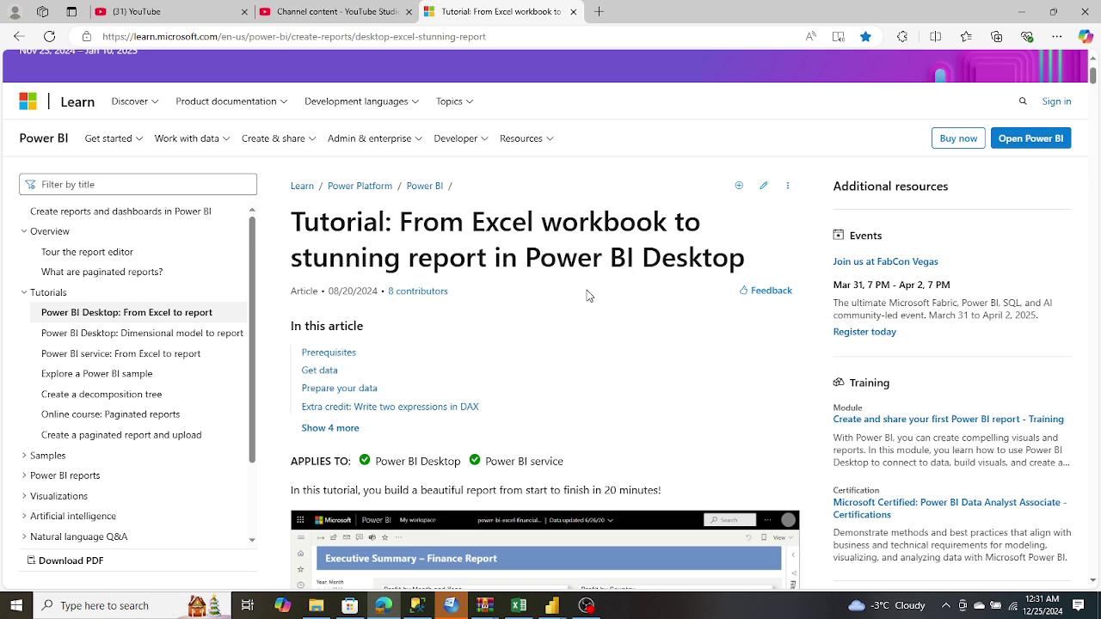
{"action": "scroll", "coordinate": [589, 296], "scroll_direction": "down", "scroll_amount": 2}
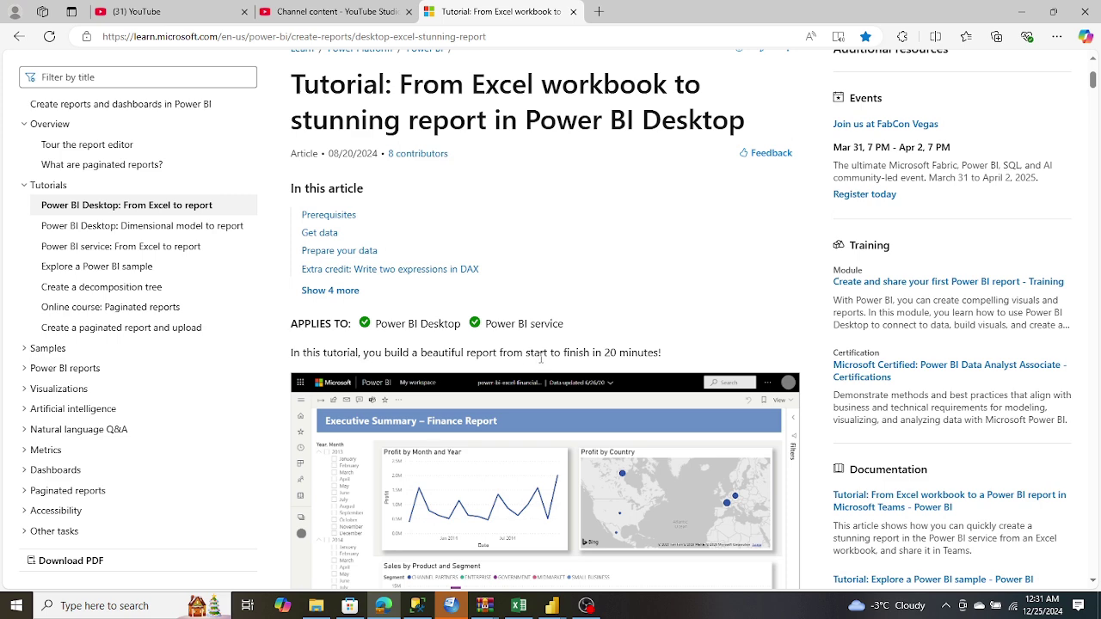
{"action": "scroll", "coordinate": [546, 357], "scroll_direction": "down", "scroll_amount": 2}
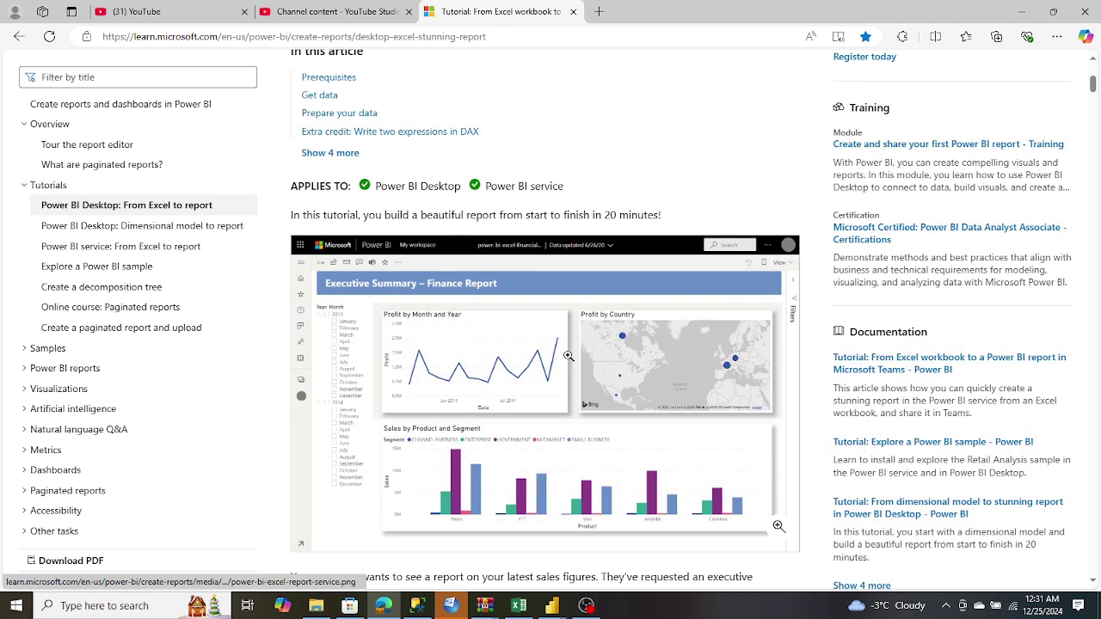
{"action": "scroll", "coordinate": [568, 355], "scroll_direction": "down", "scroll_amount": 1}
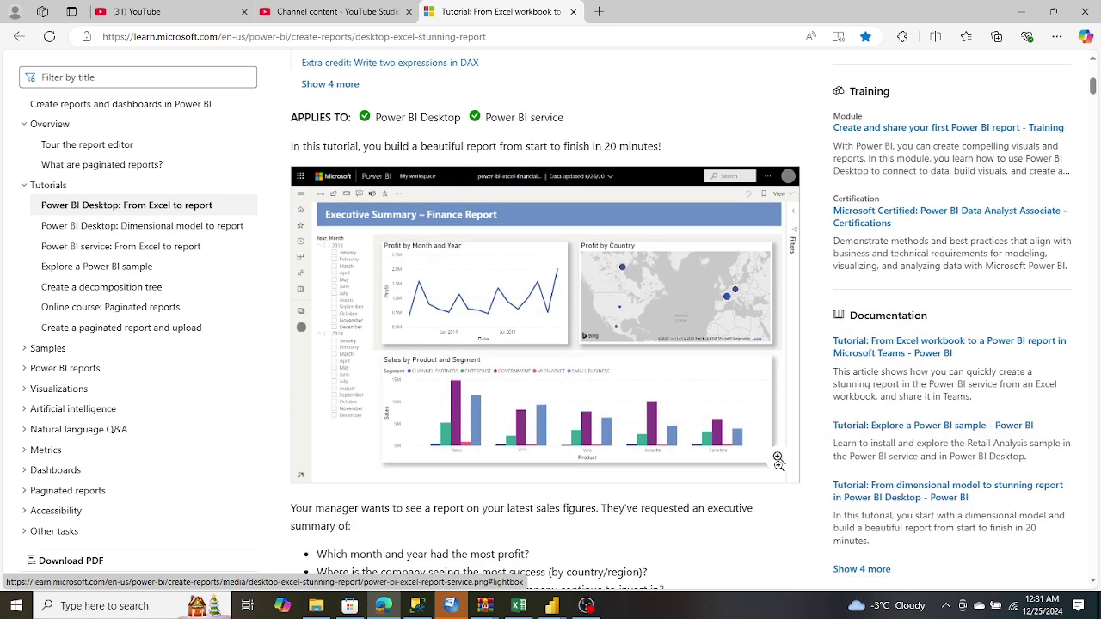
{"action": "left_click", "coordinate": [703, 395]}
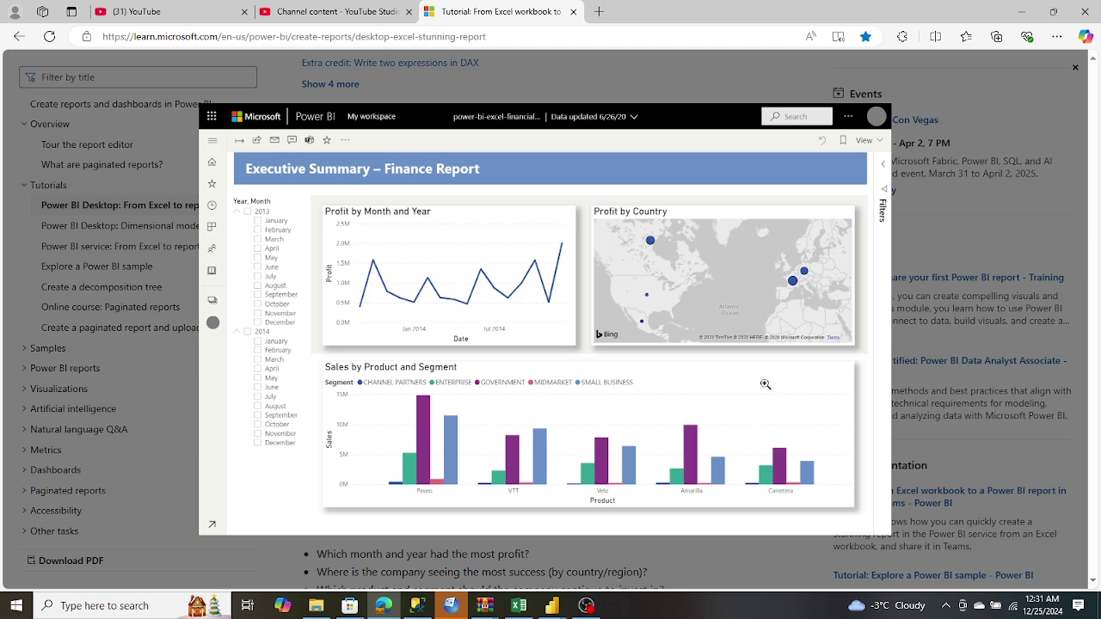
{"action": "left_click", "coordinate": [701, 73]}
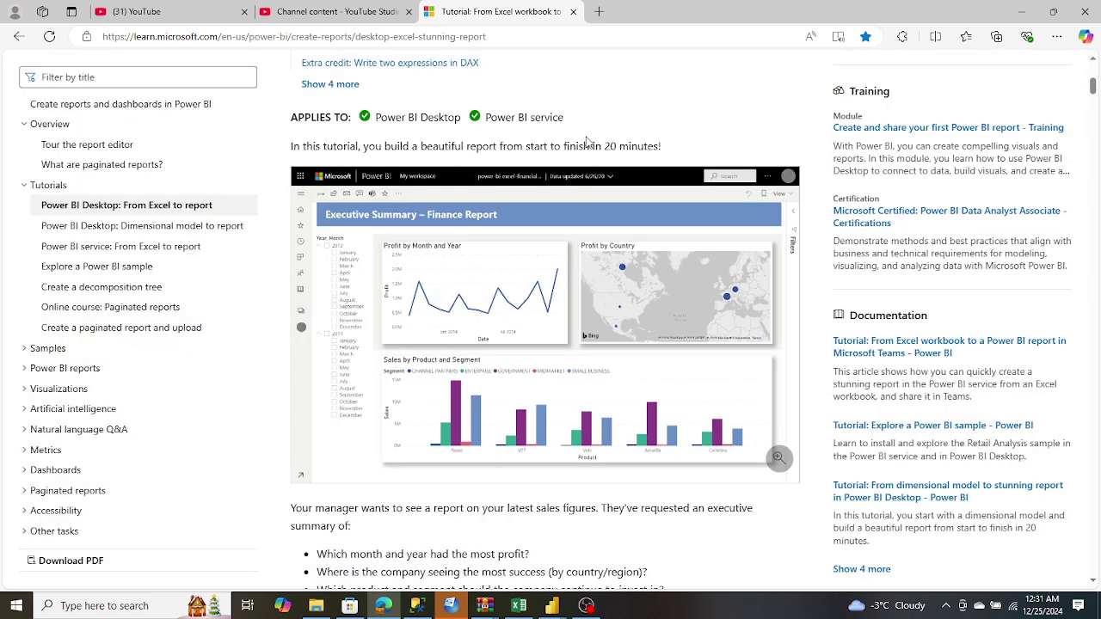
Read the tutorial's business questions, learning goals, prerequisites and the start of the Get data section.
{"action": "scroll", "coordinate": [588, 142], "scroll_direction": "down", "scroll_amount": 3}
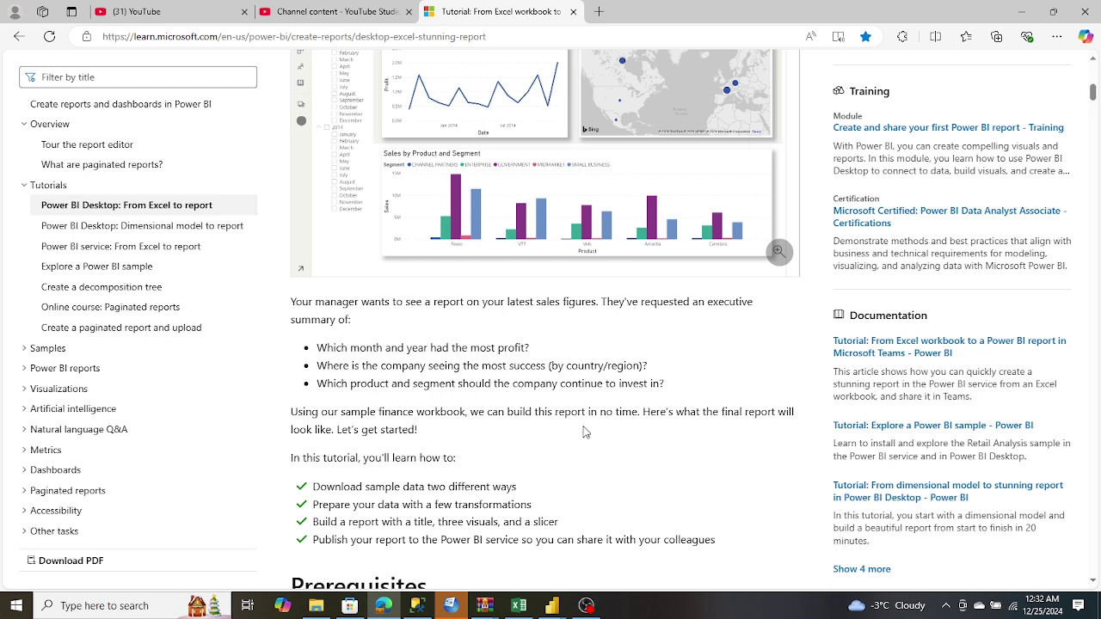
{"action": "scroll", "coordinate": [584, 432], "scroll_direction": "down", "scroll_amount": 2}
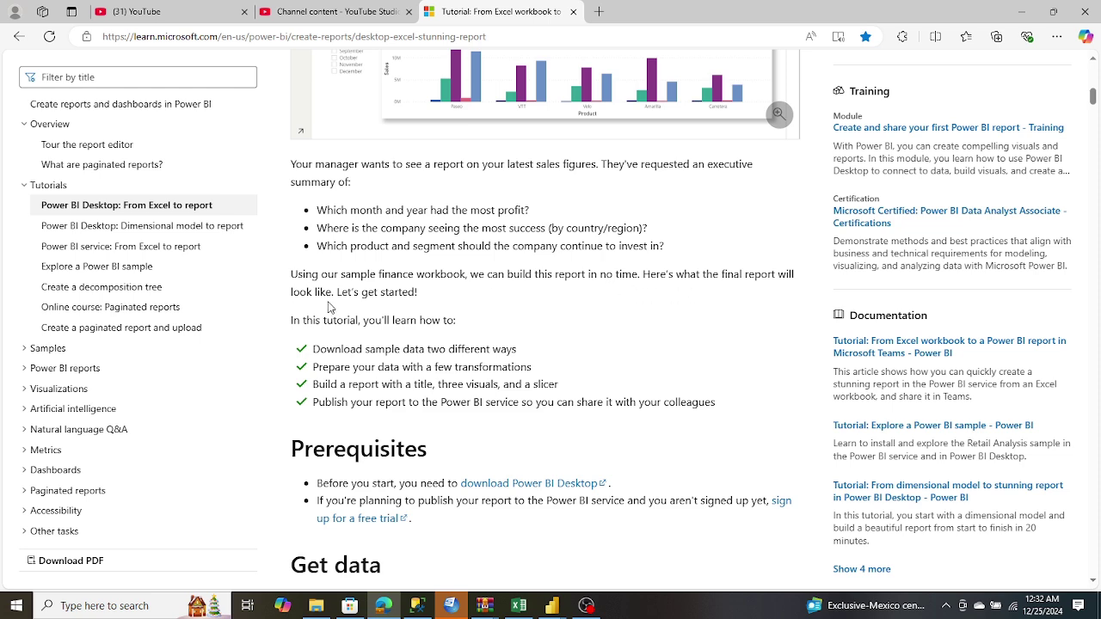
{"action": "scroll", "coordinate": [329, 307], "scroll_direction": "down", "scroll_amount": 1}
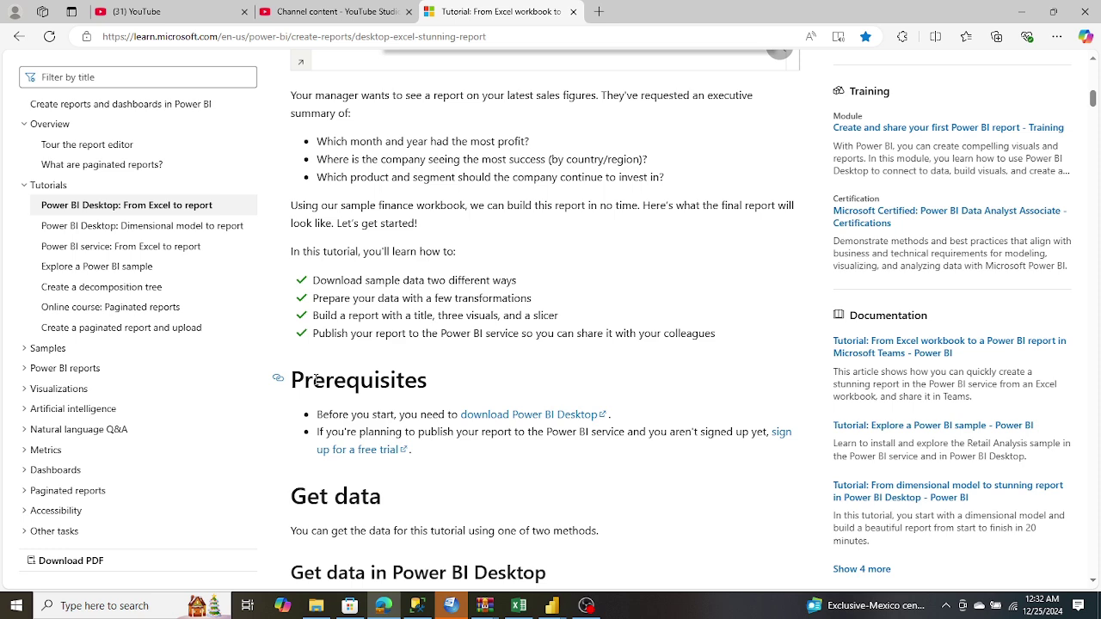
{"action": "scroll", "coordinate": [316, 379], "scroll_direction": "down", "scroll_amount": 1}
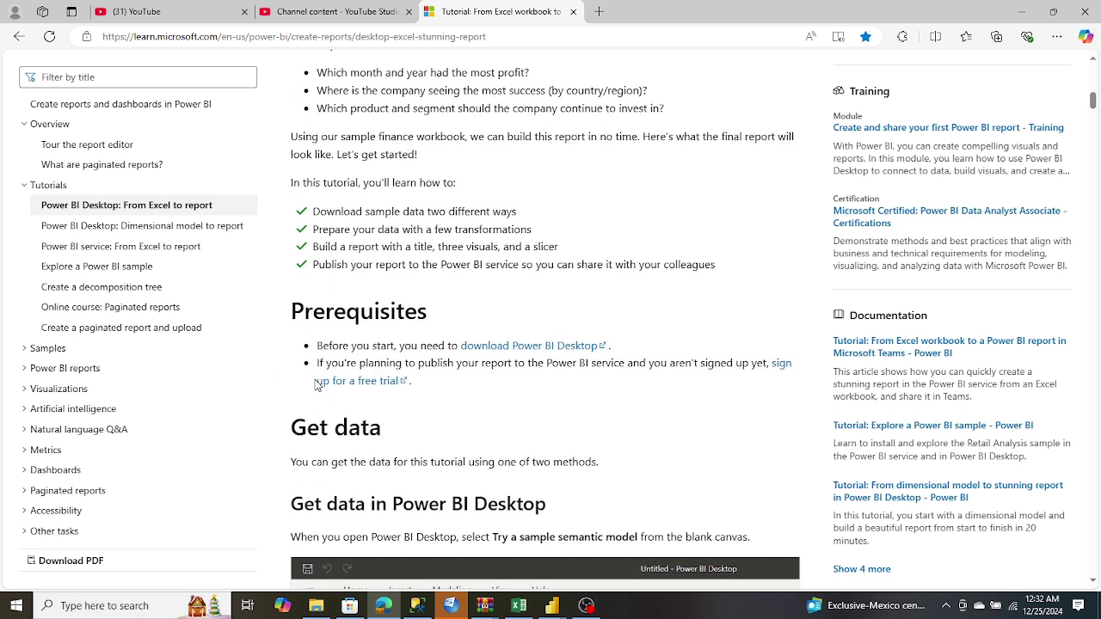
{"action": "scroll", "coordinate": [317, 384], "scroll_direction": "down", "scroll_amount": 1}
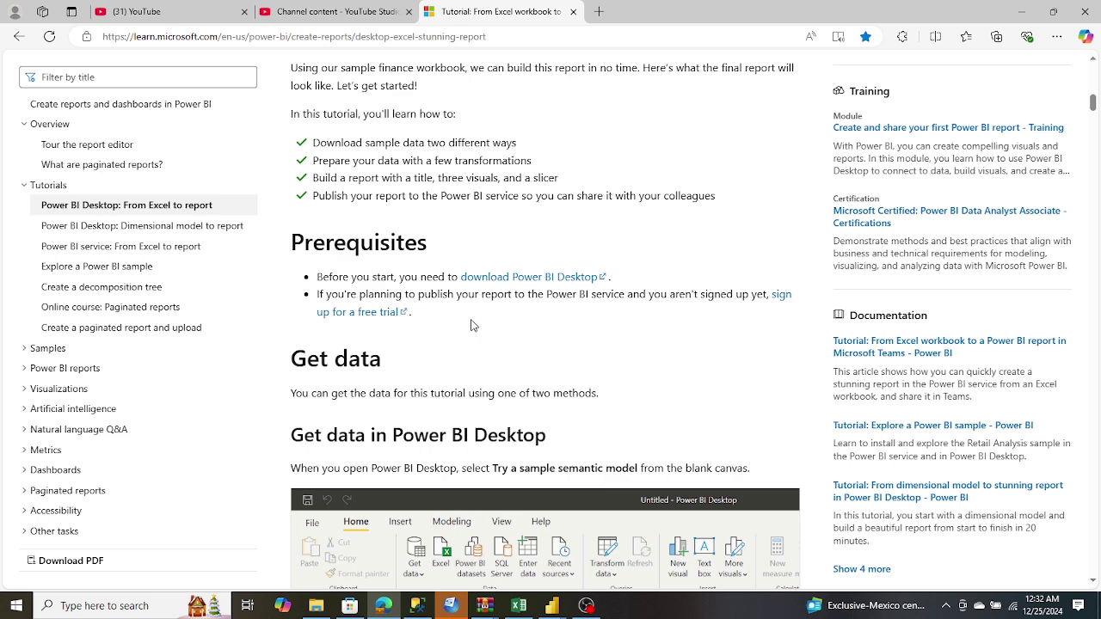
{"action": "scroll", "coordinate": [470, 319], "scroll_direction": "down", "scroll_amount": 2}
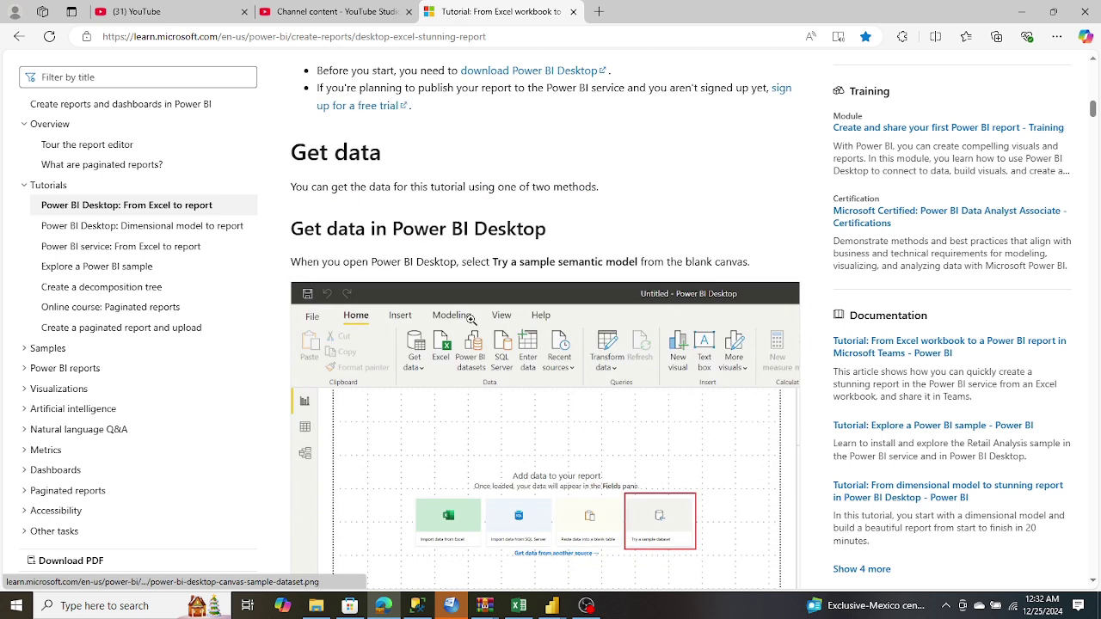
Switch to Power BI Desktop, closing the Sales and Marketing Sample report and bringing up the untitled blank report.
{"action": "left_click", "coordinate": [552, 606]}
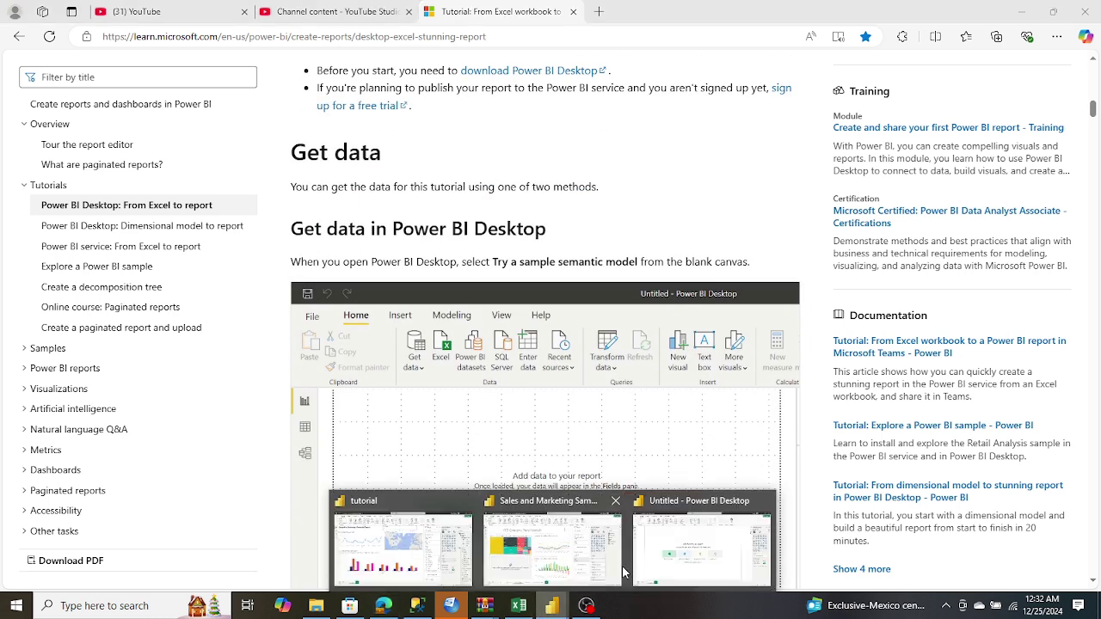
{"action": "mouse_move", "coordinate": [651, 560]}
{"action": "mouse_move", "coordinate": [584, 546]}
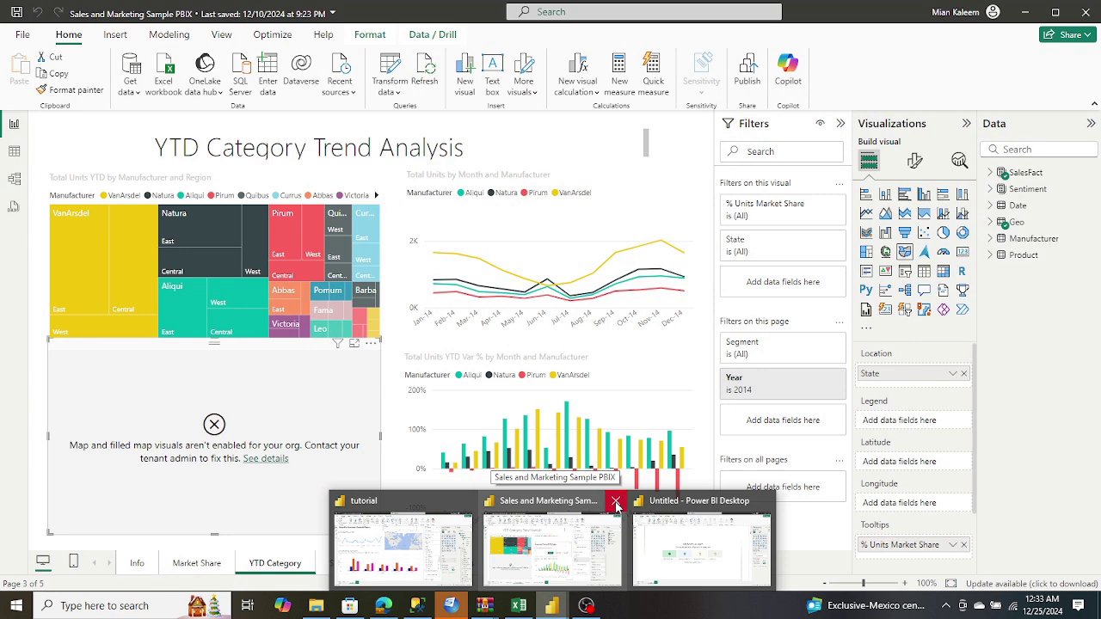
{"action": "left_click", "coordinate": [615, 504]}
{"action": "left_click", "coordinate": [583, 332]}
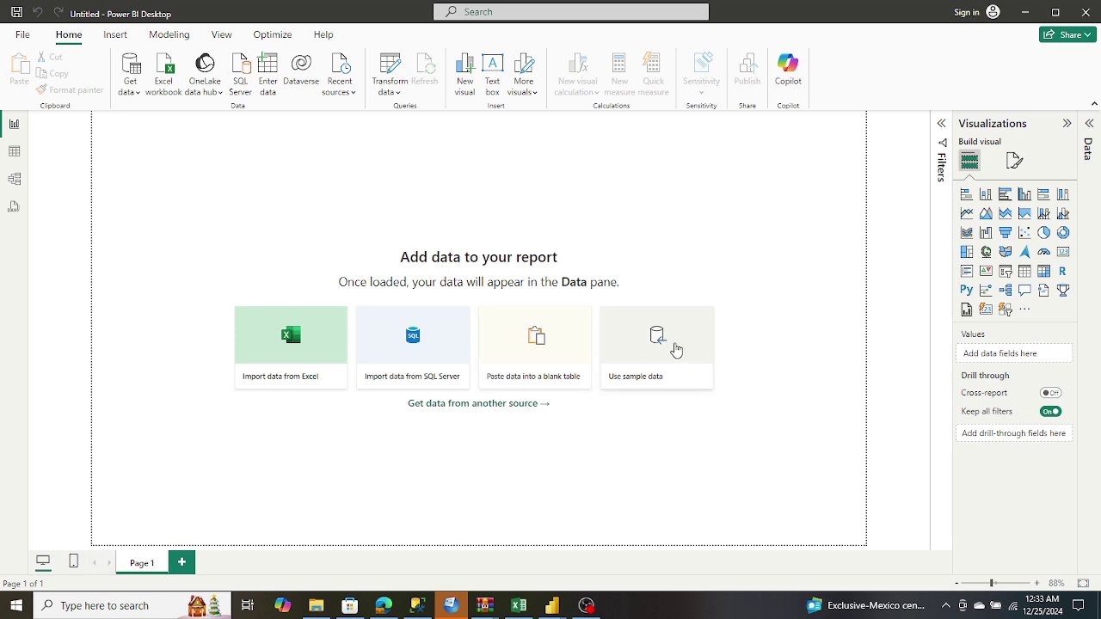
Get the built-in sample data and open the financials table of Financial Sample.xlsx for transformation in Power Query Editor.
{"action": "left_click", "coordinate": [630, 382]}
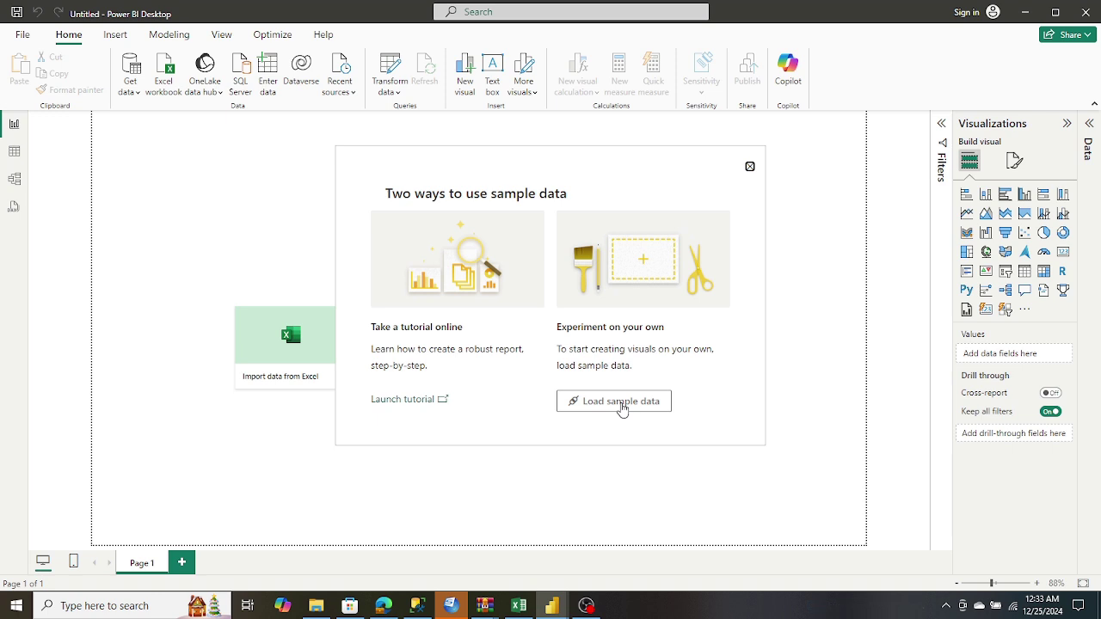
{"action": "left_click", "coordinate": [621, 403]}
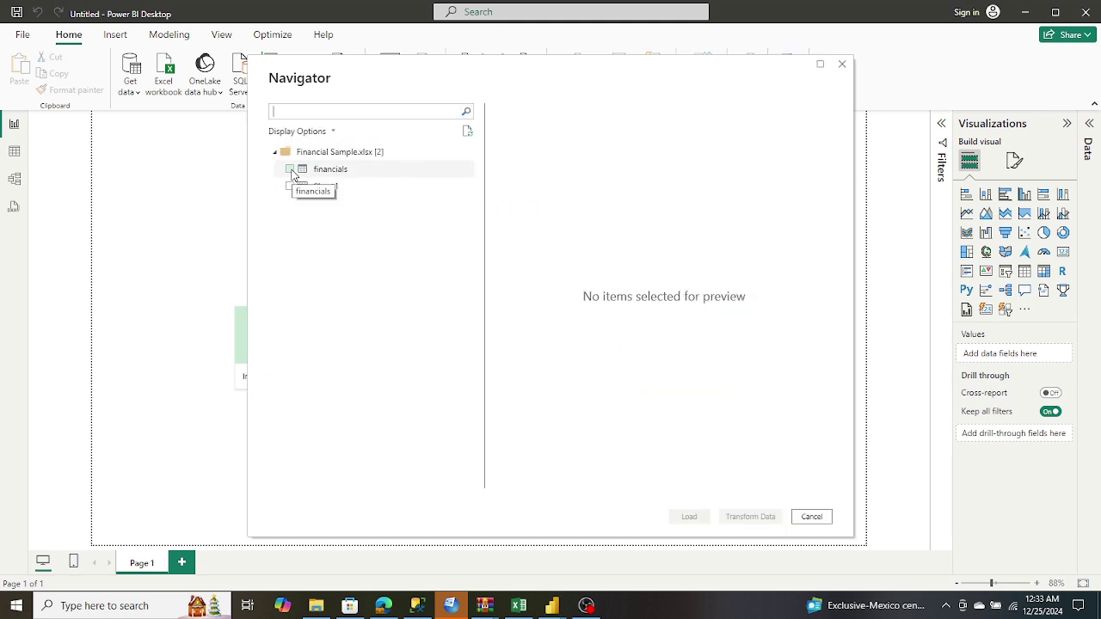
{"action": "left_click", "coordinate": [290, 170]}
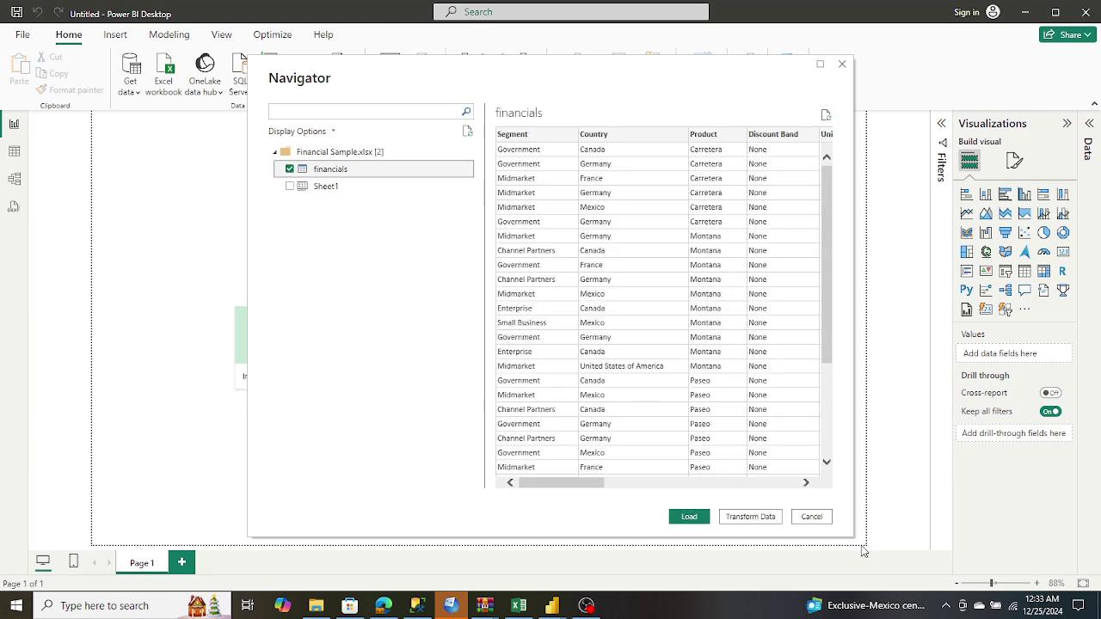
{"action": "key", "text": "alt+Tab"}
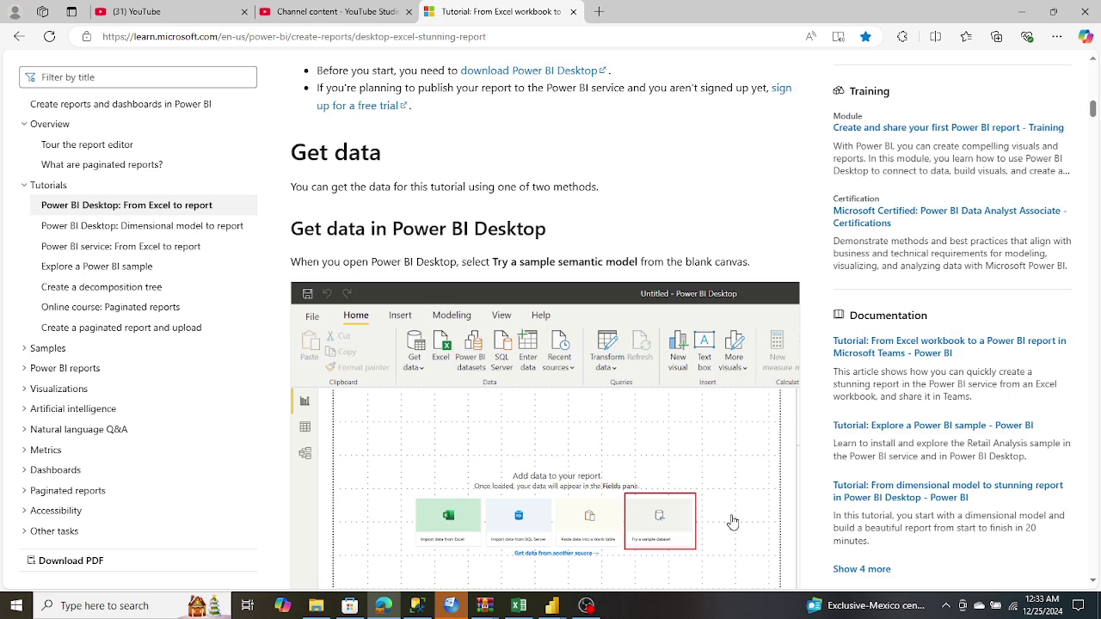
{"action": "key", "text": "alt+Tab"}
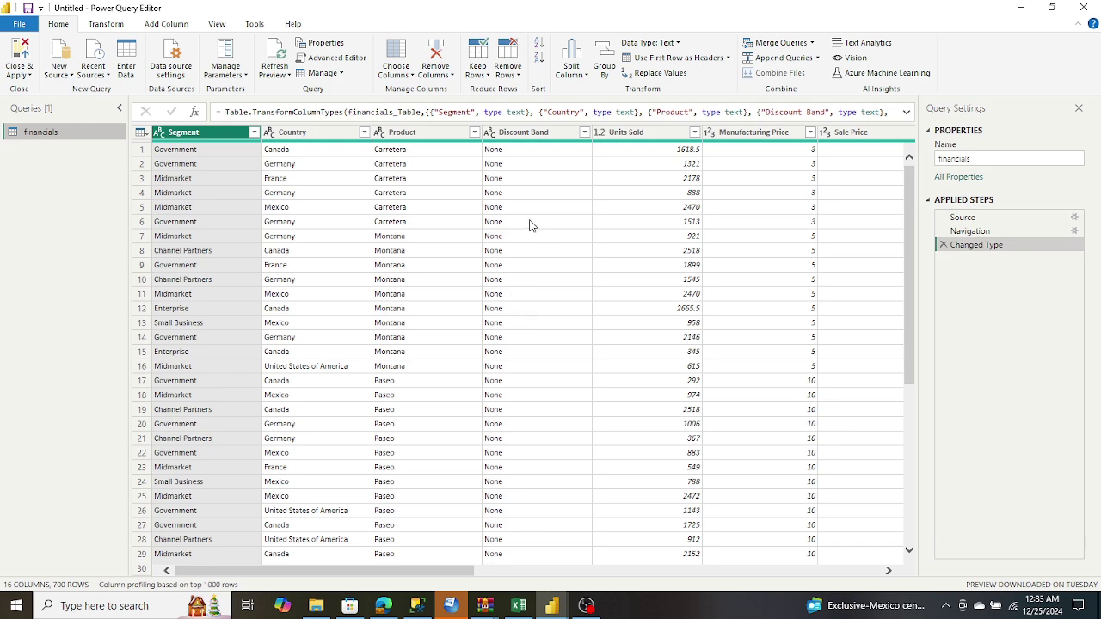
Switch to the tutorial in Edge and read how to load the sample, prepare the data and change the Units Sold column type.
{"action": "left_click", "coordinate": [389, 608]}
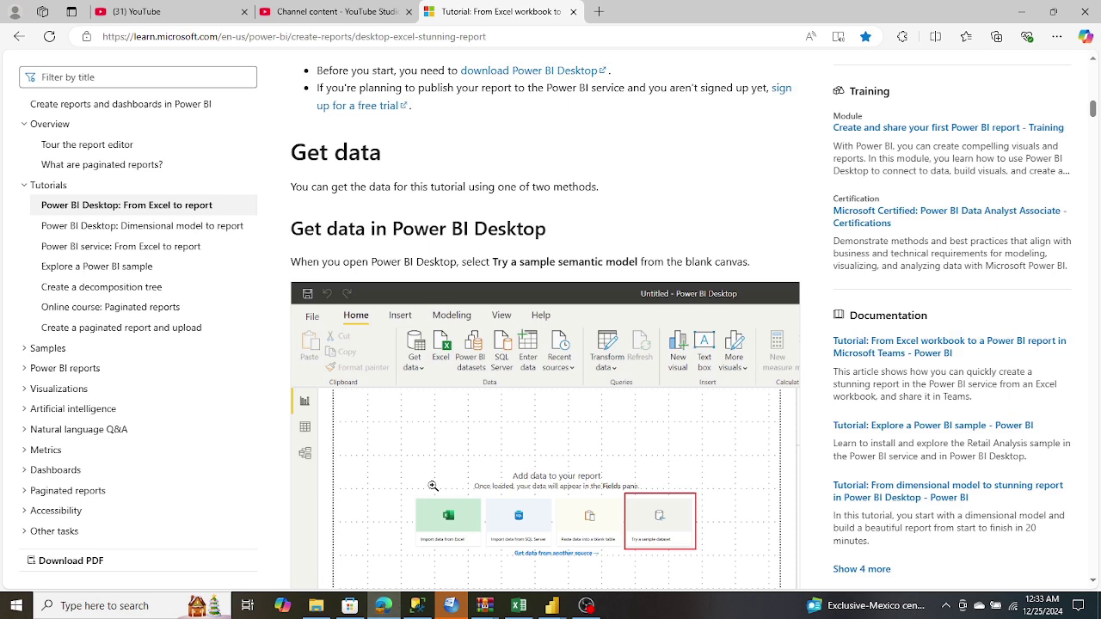
{"action": "scroll", "coordinate": [435, 491], "scroll_direction": "down", "scroll_amount": 4}
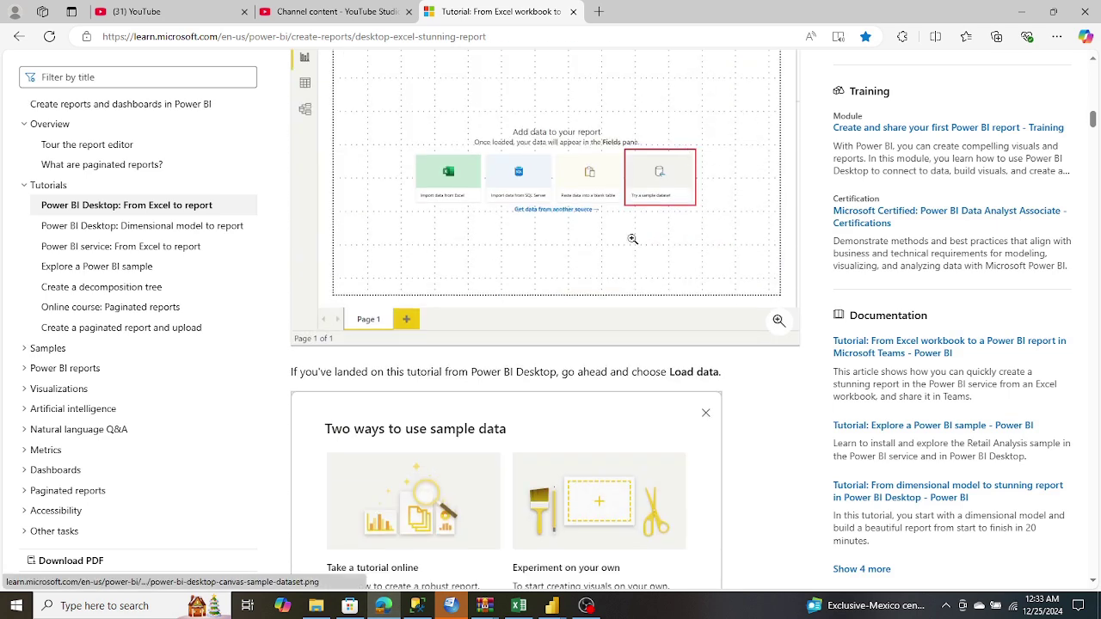
{"action": "scroll", "coordinate": [536, 411], "scroll_direction": "down", "scroll_amount": 1}
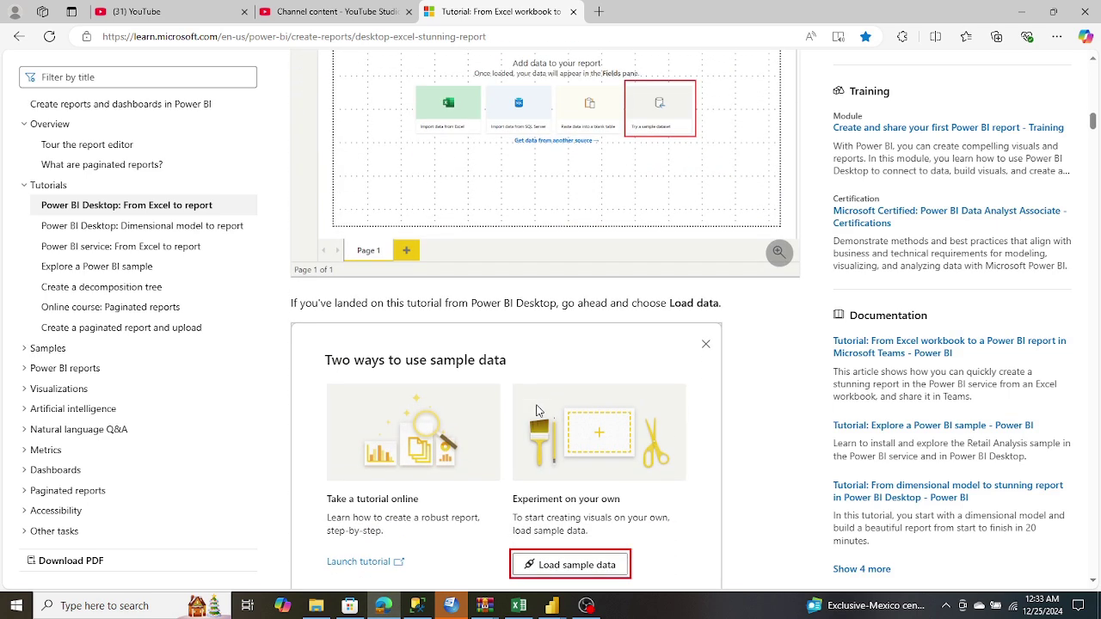
{"action": "scroll", "coordinate": [537, 410], "scroll_direction": "down", "scroll_amount": 1}
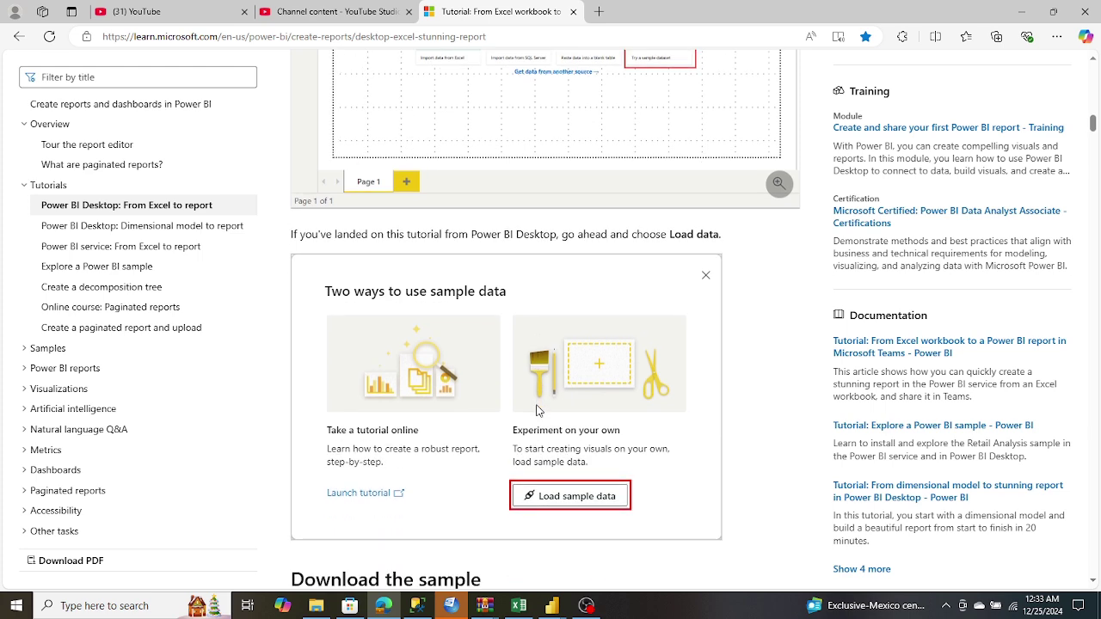
{"action": "scroll", "coordinate": [536, 410], "scroll_direction": "down", "scroll_amount": 1}
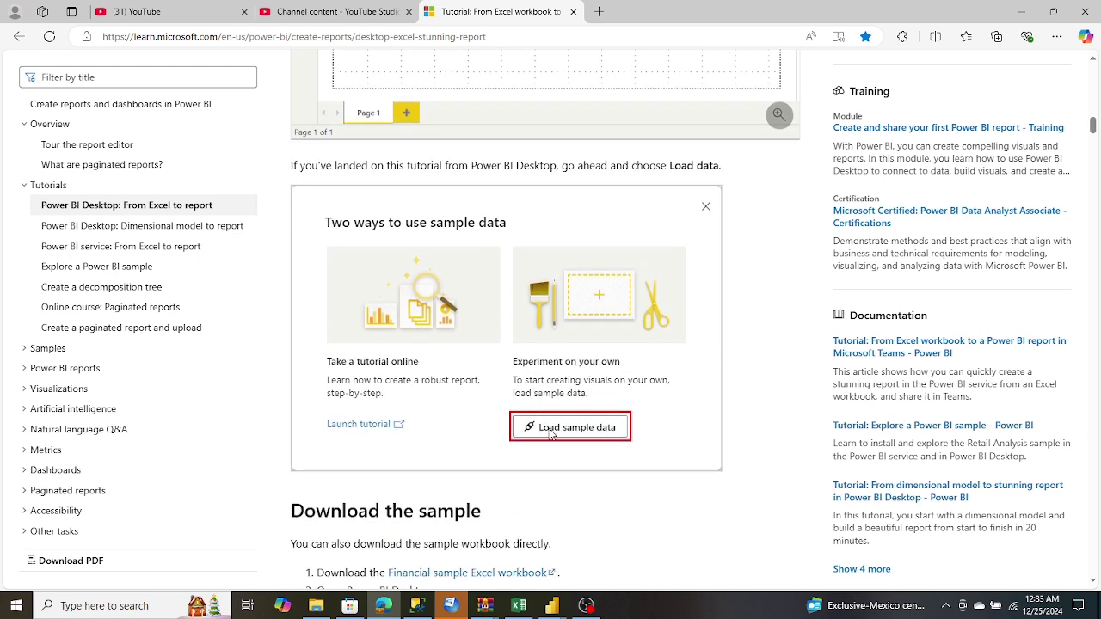
{"action": "scroll", "coordinate": [550, 432], "scroll_direction": "down", "scroll_amount": 5}
{"action": "scroll", "coordinate": [550, 433], "scroll_direction": "down", "scroll_amount": 2}
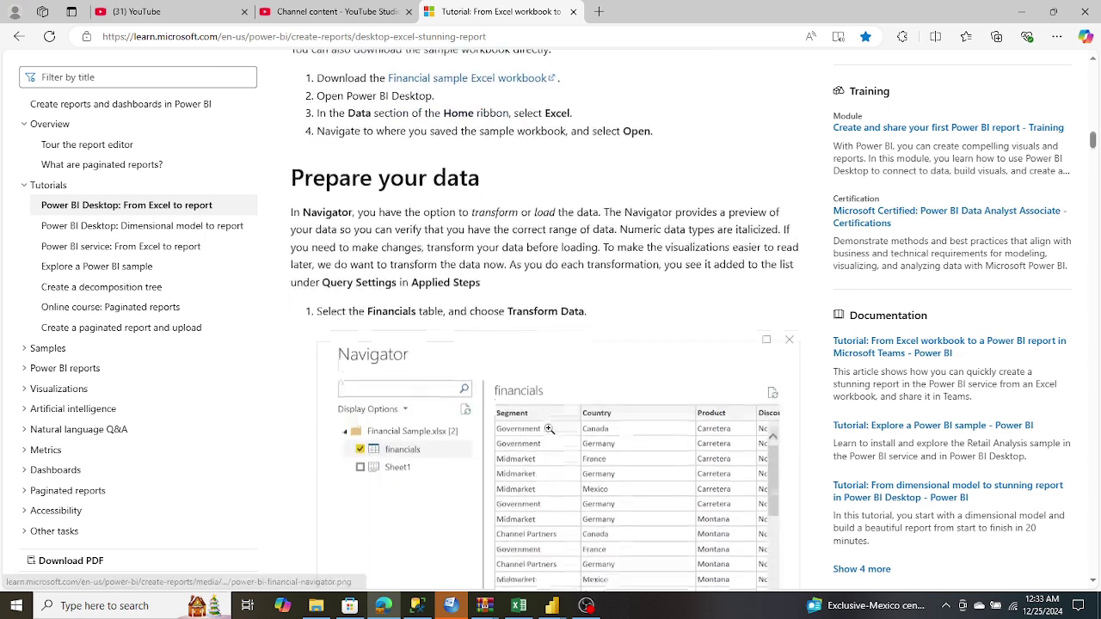
{"action": "scroll", "coordinate": [548, 429], "scroll_direction": "down", "scroll_amount": 2}
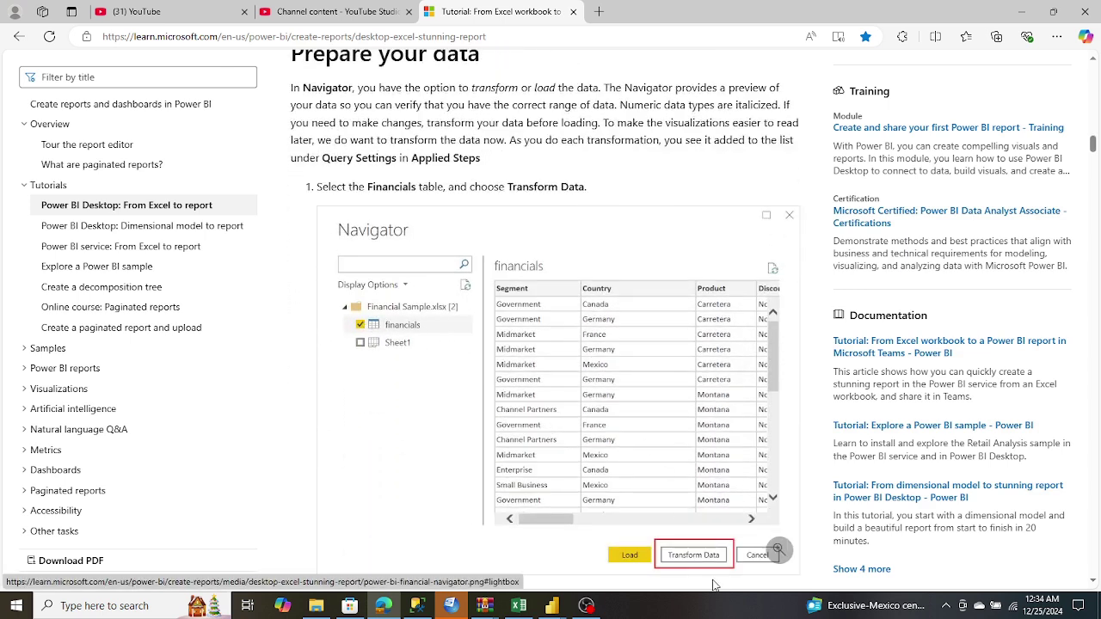
{"action": "scroll", "coordinate": [710, 558], "scroll_direction": "down", "scroll_amount": 3}
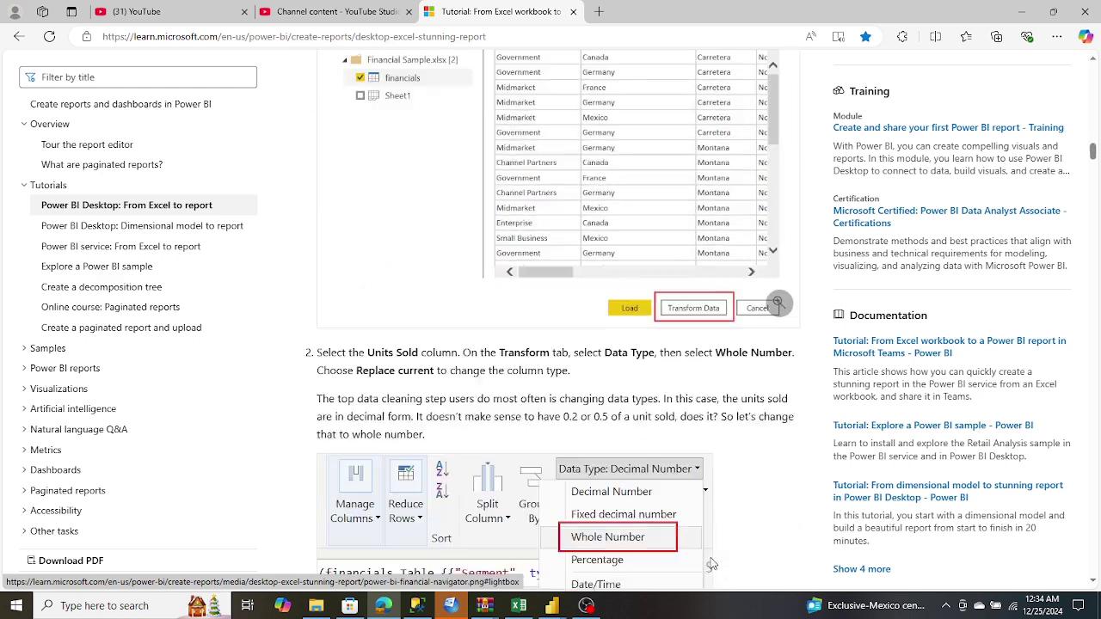
{"action": "scroll", "coordinate": [710, 562], "scroll_direction": "down", "scroll_amount": 2}
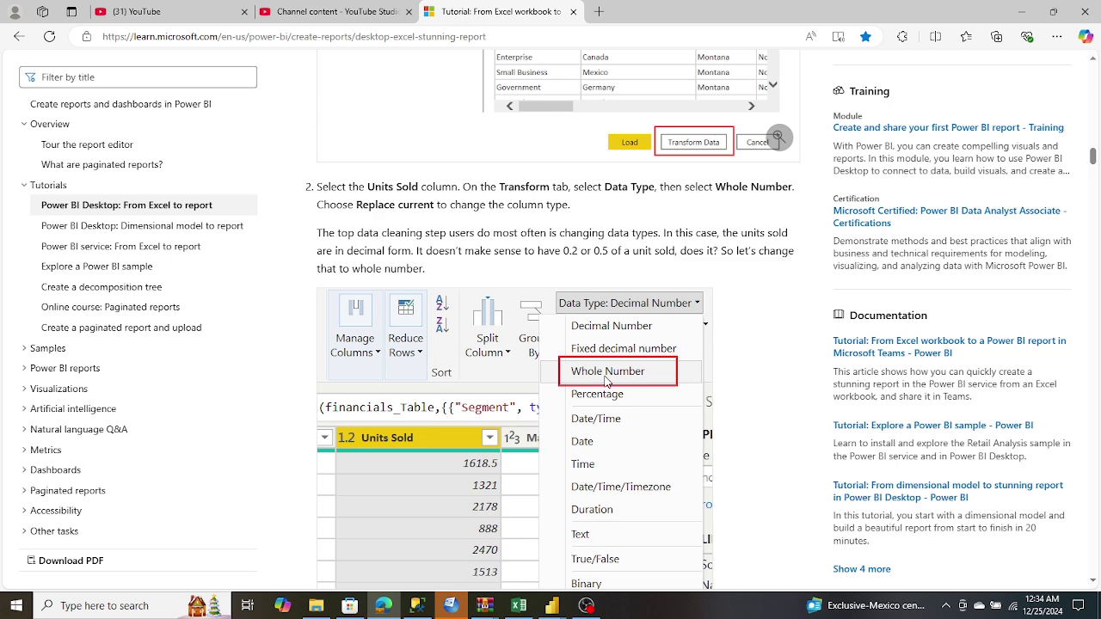
Switch to Power Query Editor and change the Units Sold column type to Whole Number, replacing the current type conversion.
{"action": "mouse_move", "coordinate": [548, 613]}
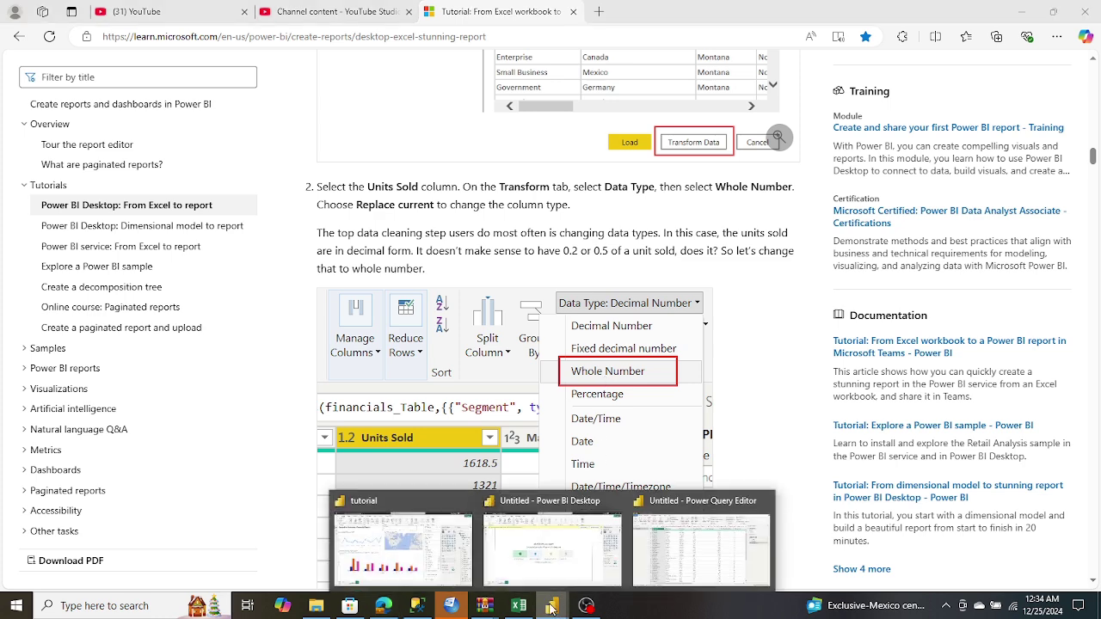
{"action": "left_click", "coordinate": [720, 554]}
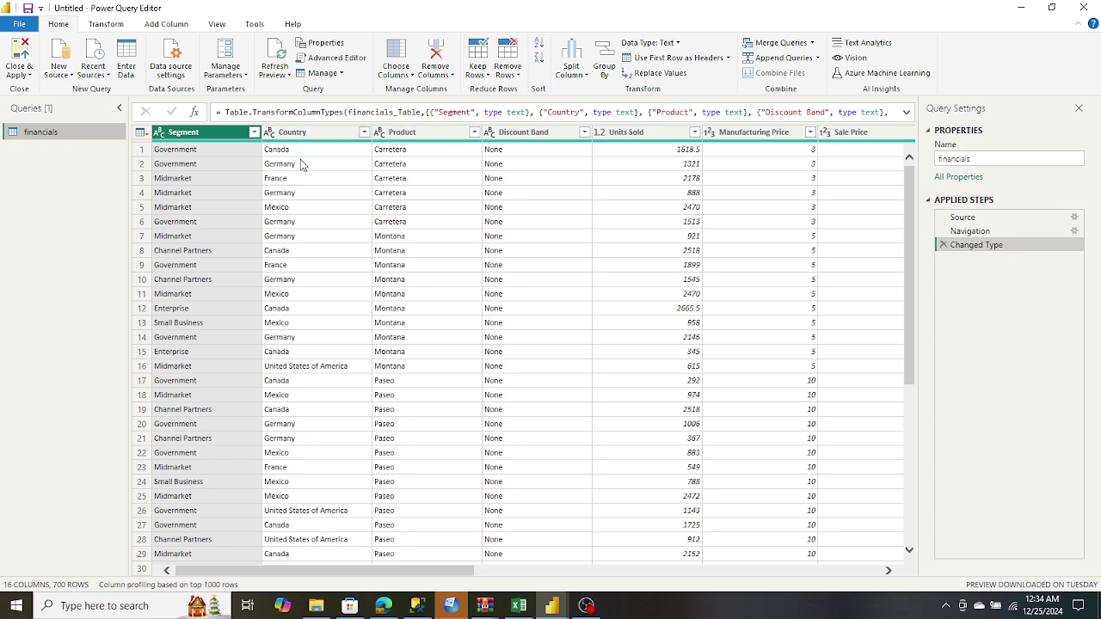
{"action": "right_click", "coordinate": [607, 135]}
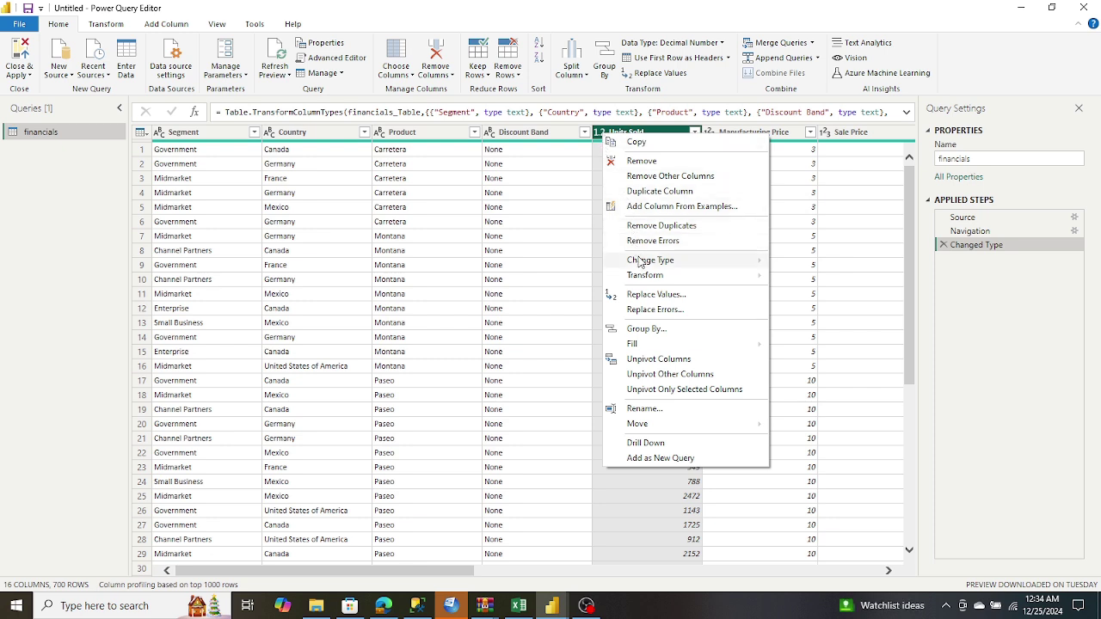
{"action": "mouse_move", "coordinate": [640, 264]}
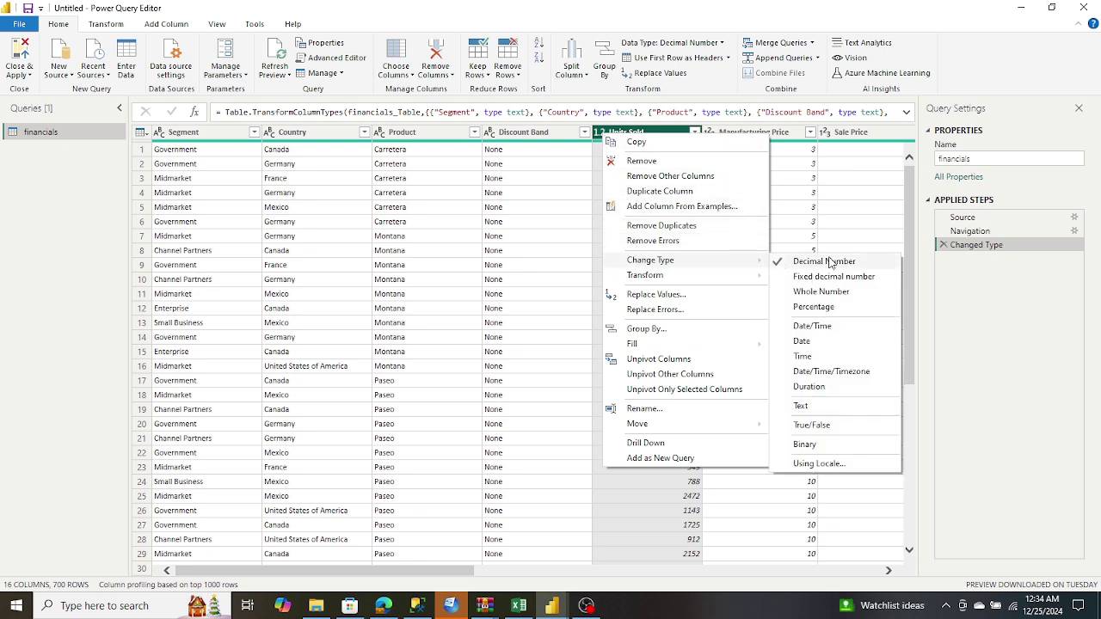
{"action": "left_click", "coordinate": [830, 294]}
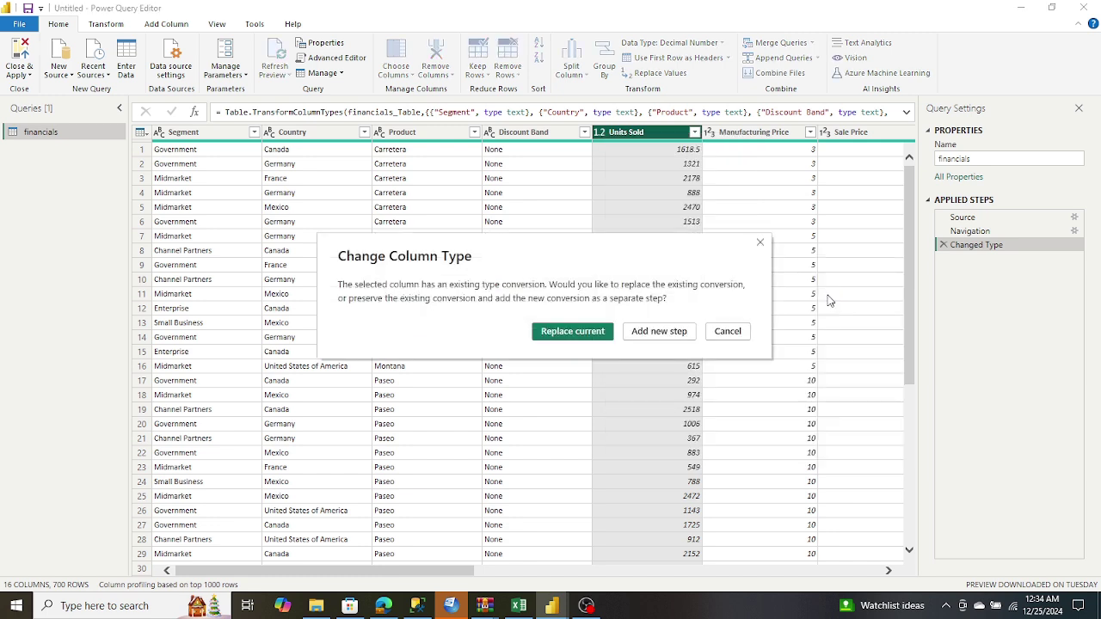
{"action": "left_click", "coordinate": [566, 336]}
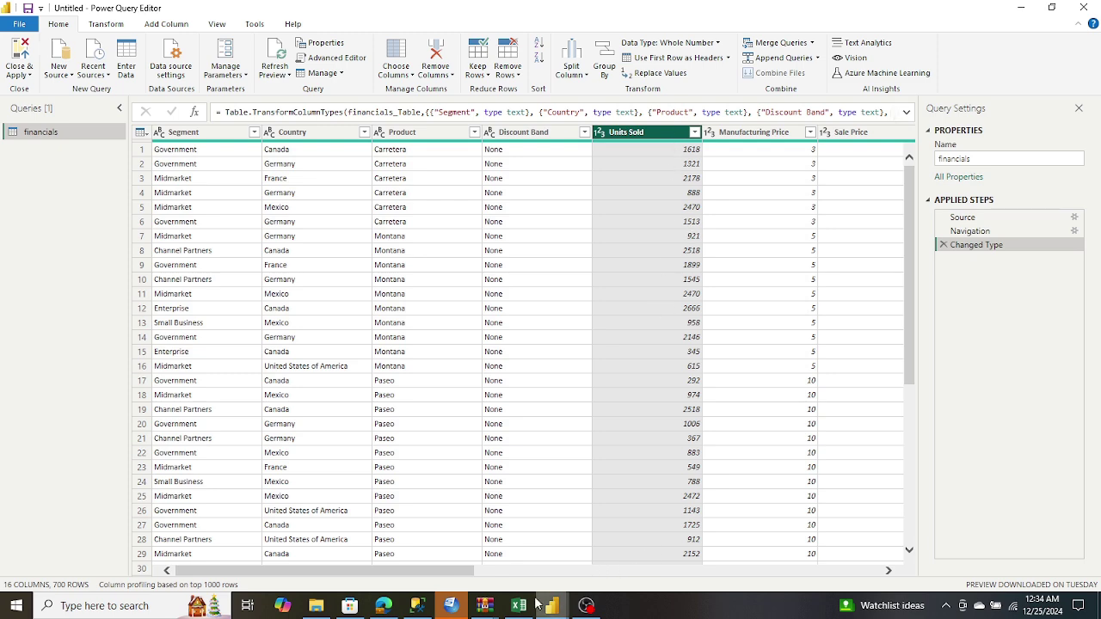
Read the Segment formatting instruction in the Edge tutorial, and convert the Segment column's text to UPPERCASE in Power Query Editor.
{"action": "left_click", "coordinate": [384, 606]}
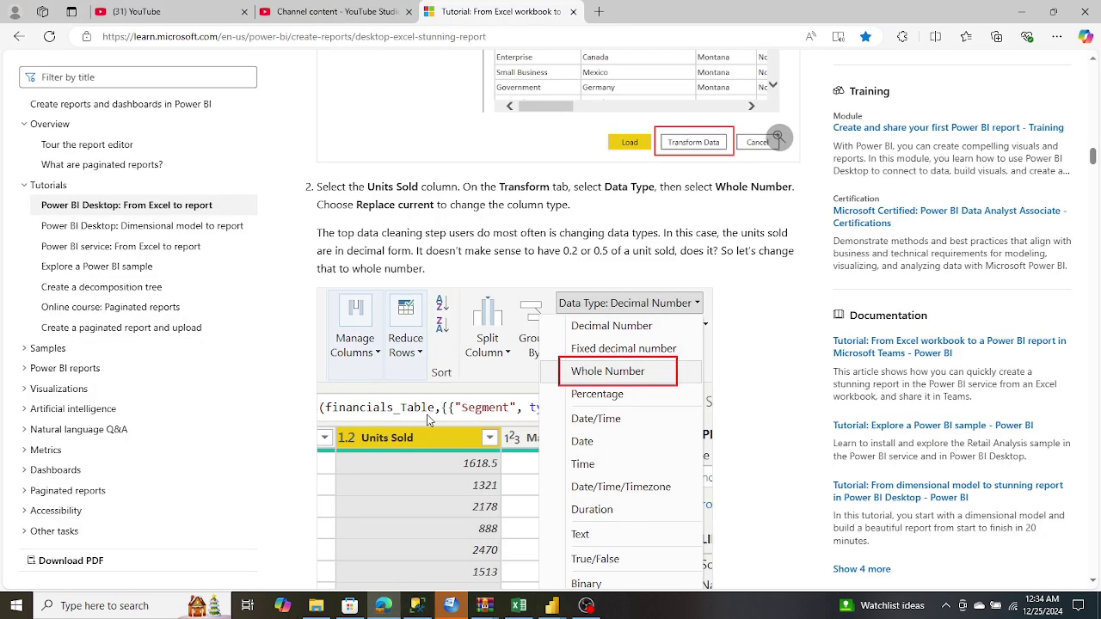
{"action": "scroll", "coordinate": [427, 419], "scroll_direction": "down", "scroll_amount": 4}
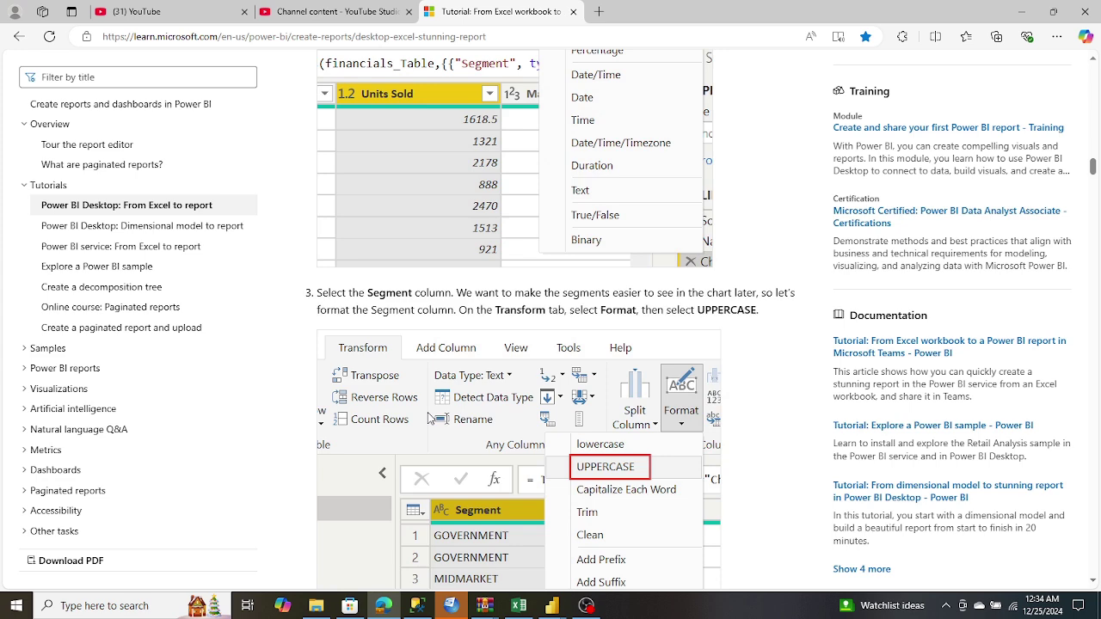
{"action": "scroll", "coordinate": [428, 419], "scroll_direction": "down", "scroll_amount": 1}
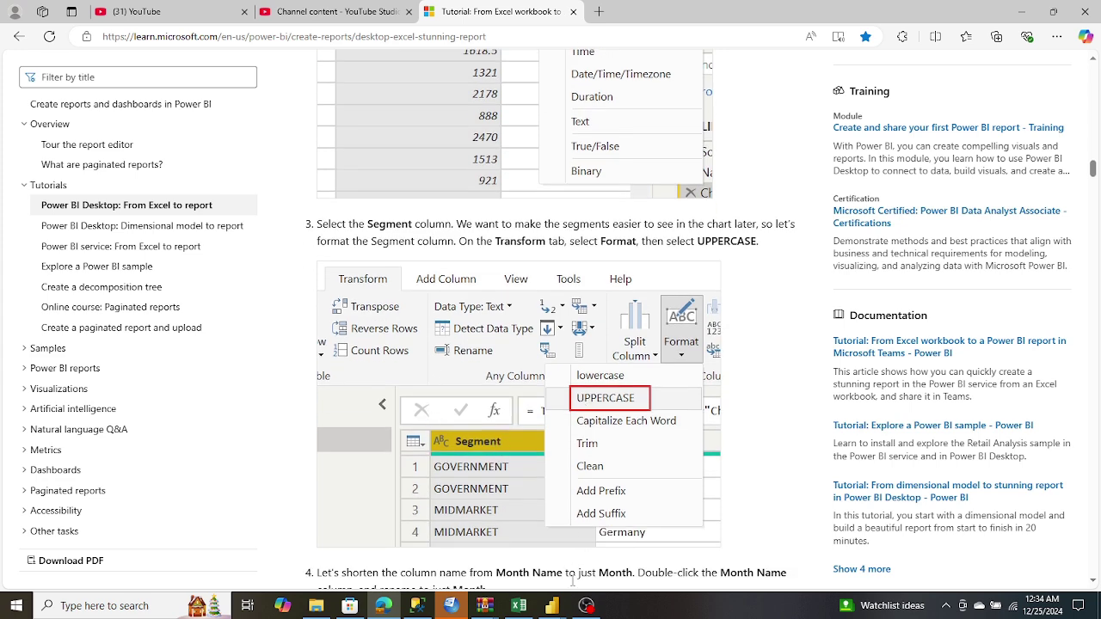
{"action": "mouse_move", "coordinate": [557, 612]}
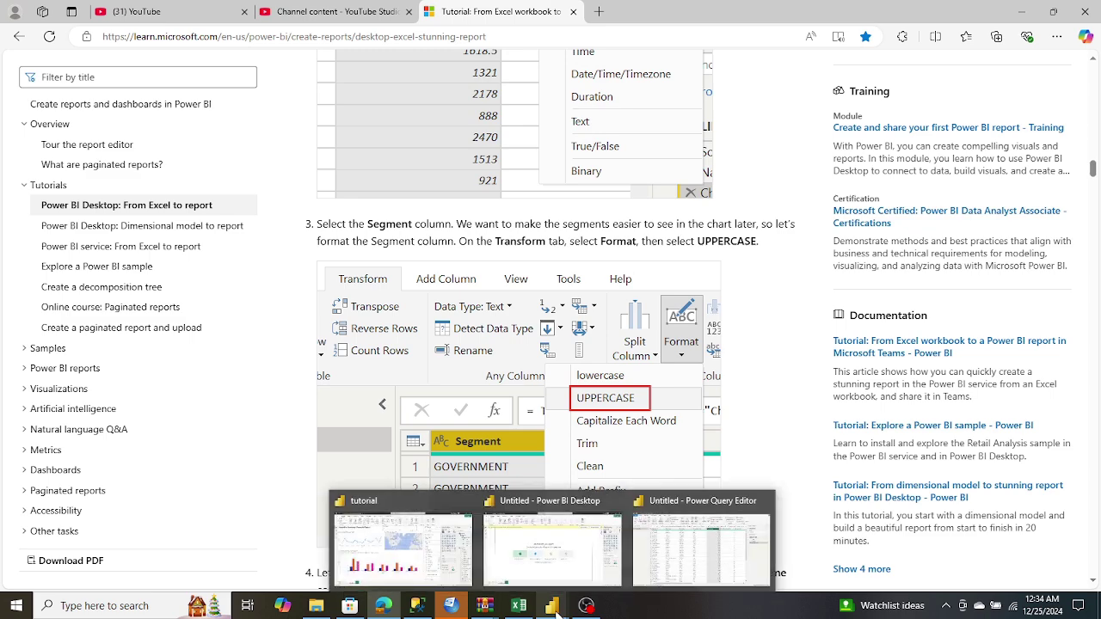
{"action": "left_click", "coordinate": [699, 551]}
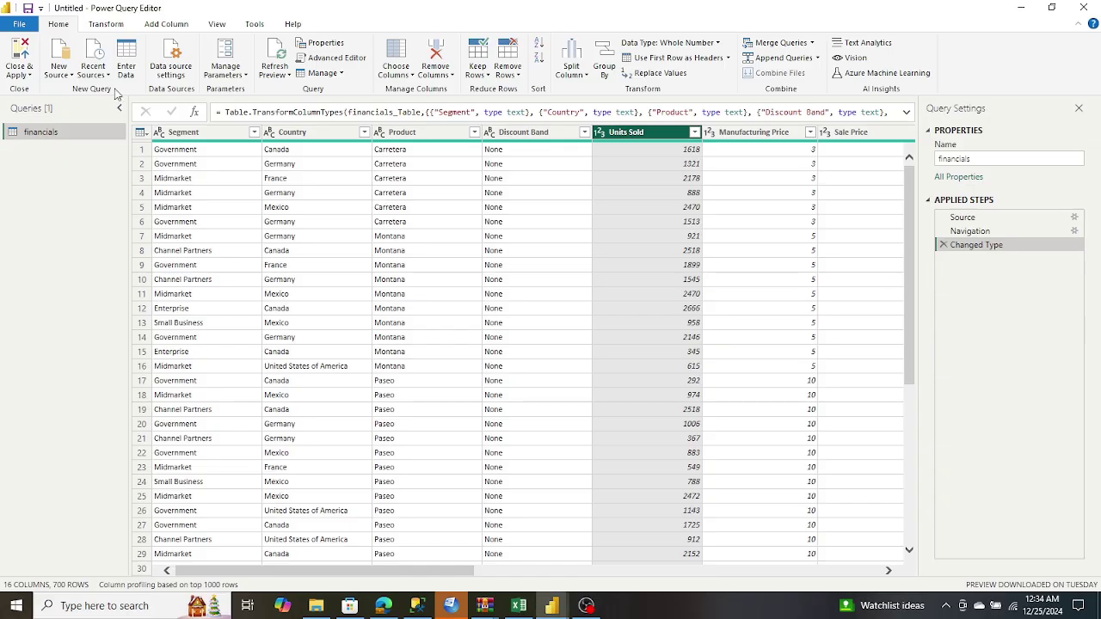
{"action": "left_click", "coordinate": [159, 133]}
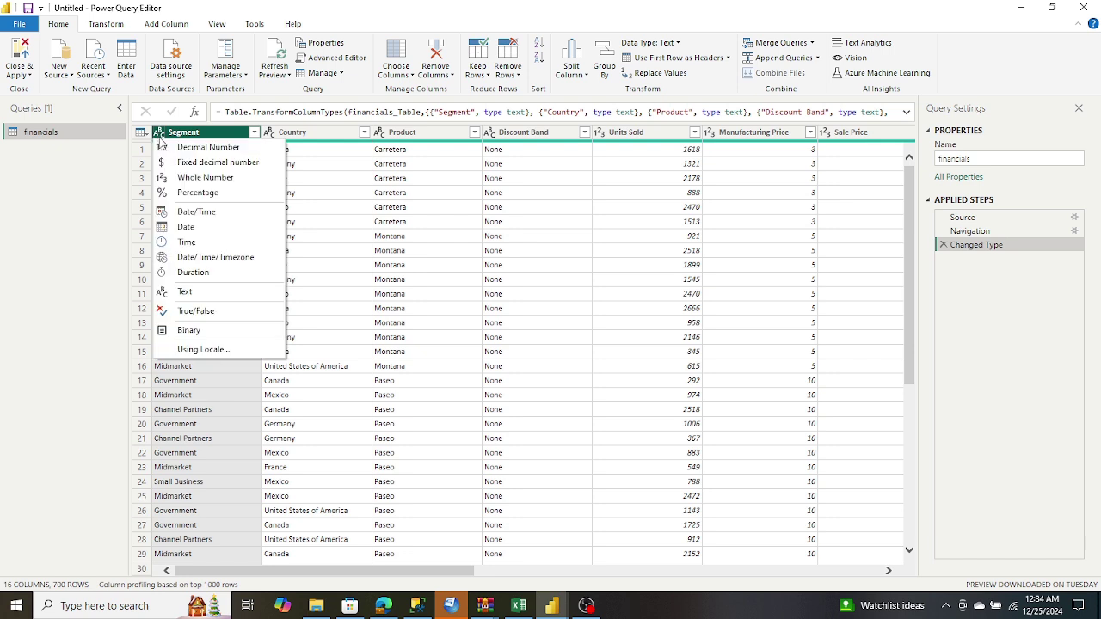
{"action": "right_click", "coordinate": [209, 138]}
{"action": "right_click", "coordinate": [208, 138]}
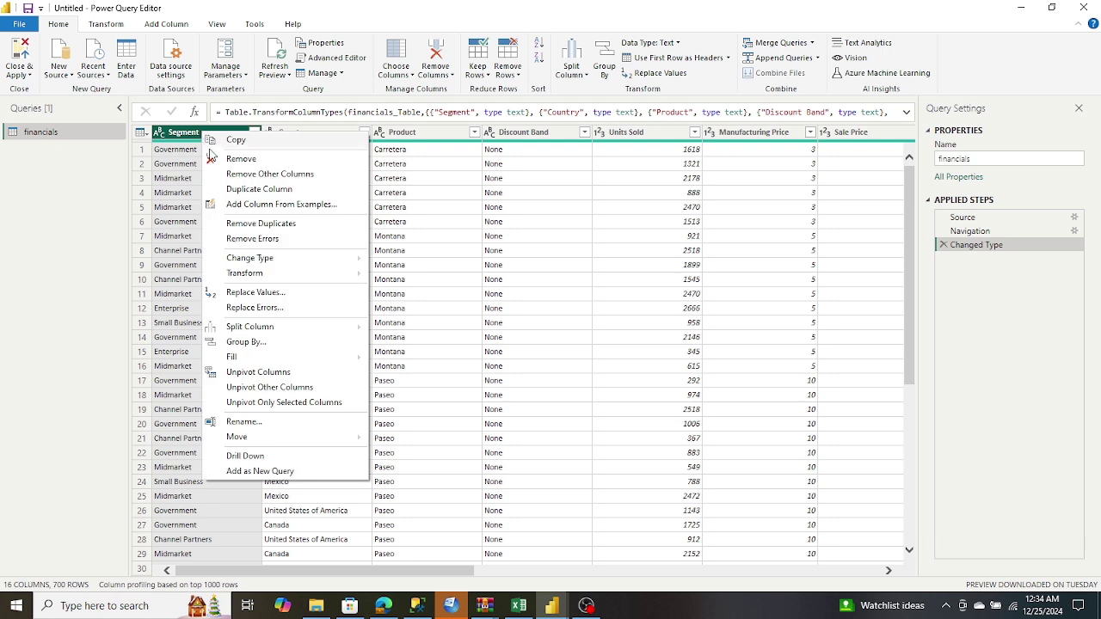
{"action": "mouse_move", "coordinate": [246, 277]}
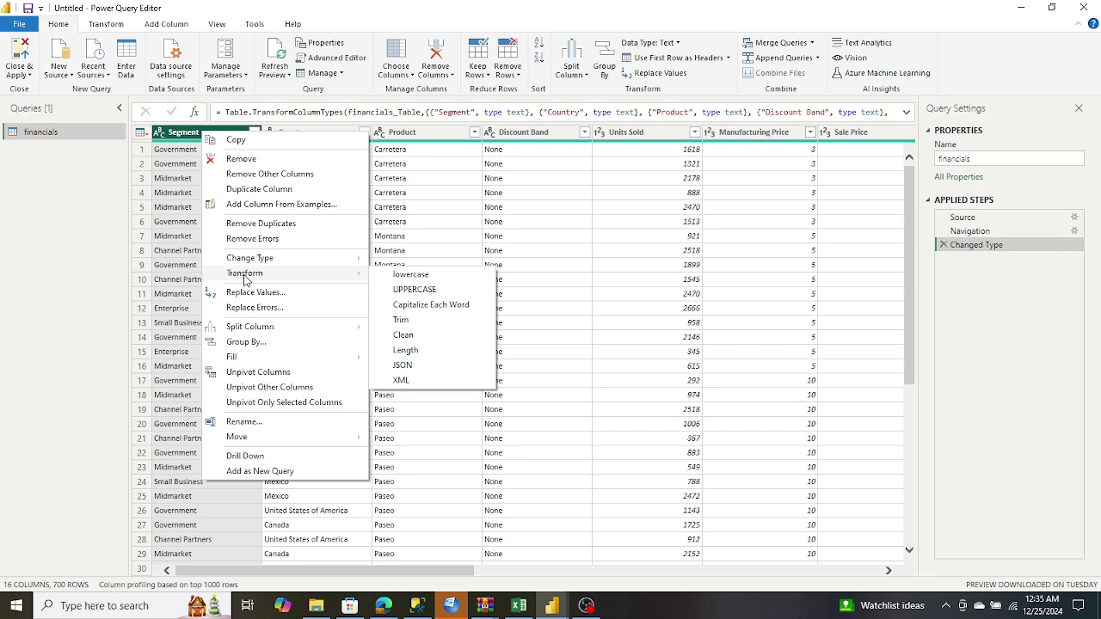
{"action": "left_click", "coordinate": [429, 290]}
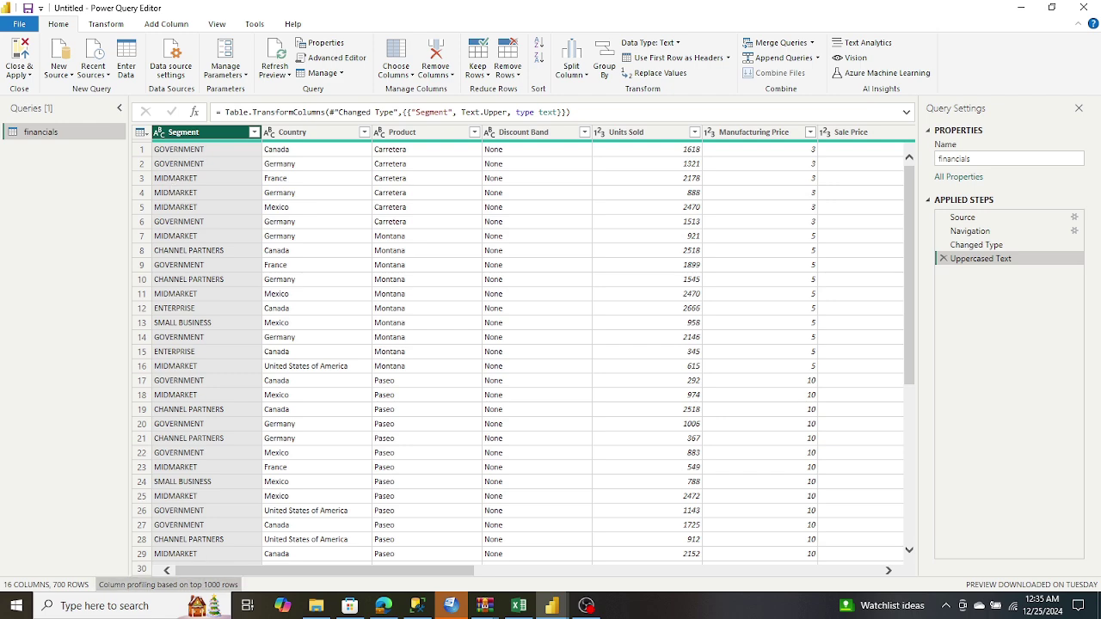
Read the column renaming instruction in the Edge tutorial, and rename the Month Name column to Month in Power Query Editor.
{"action": "left_click", "coordinate": [384, 605]}
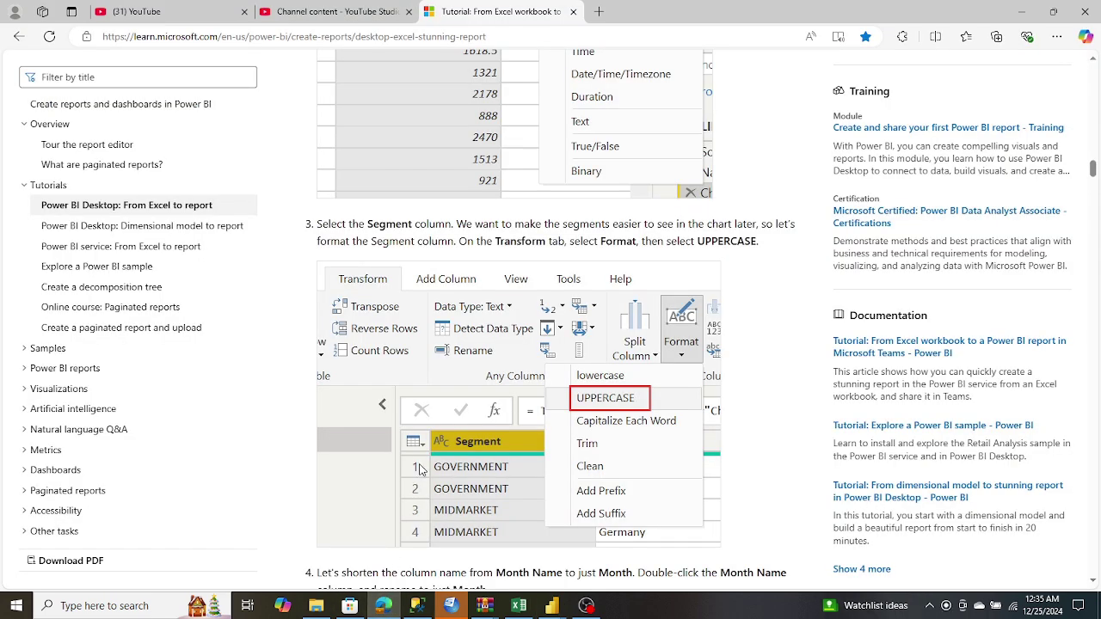
{"action": "scroll", "coordinate": [420, 464], "scroll_direction": "down", "scroll_amount": 2}
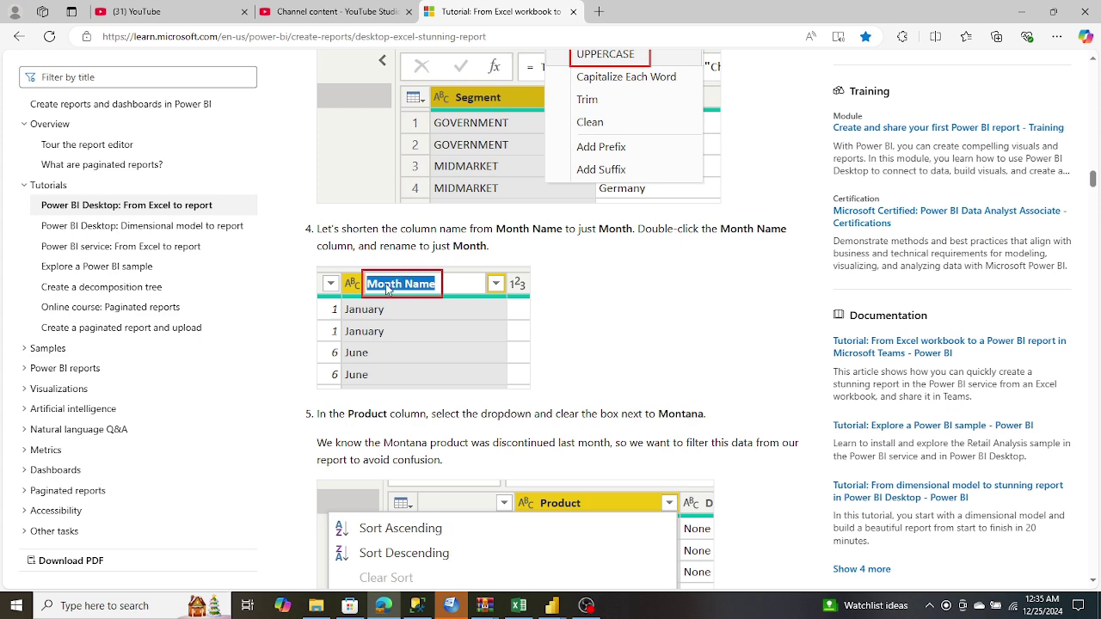
{"action": "scroll", "coordinate": [386, 289], "scroll_direction": "down", "scroll_amount": 1}
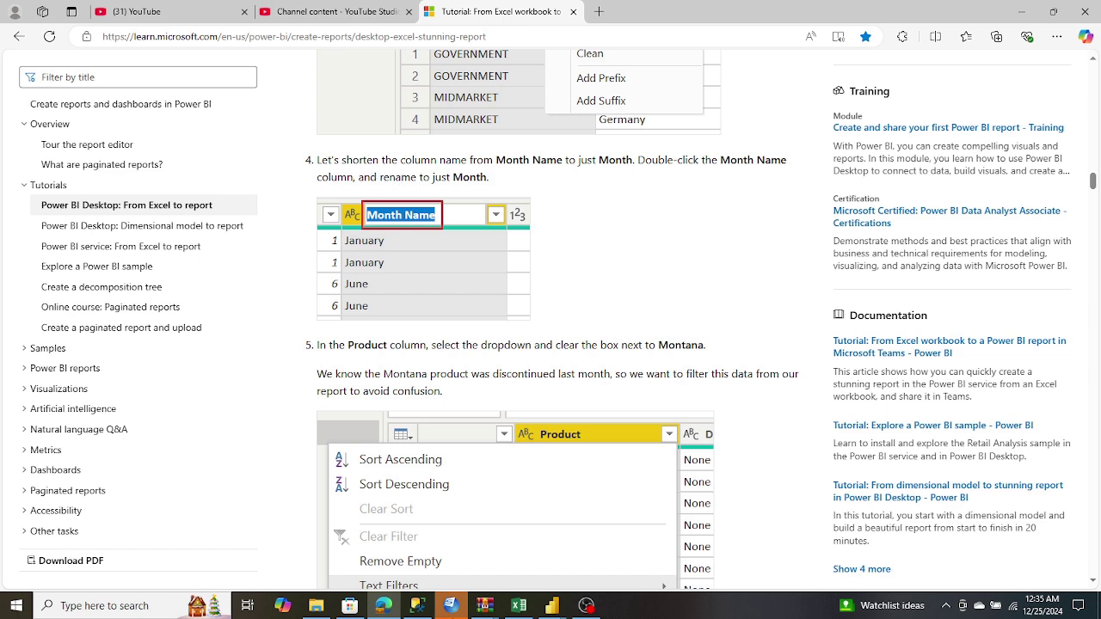
{"action": "left_click", "coordinate": [552, 606]}
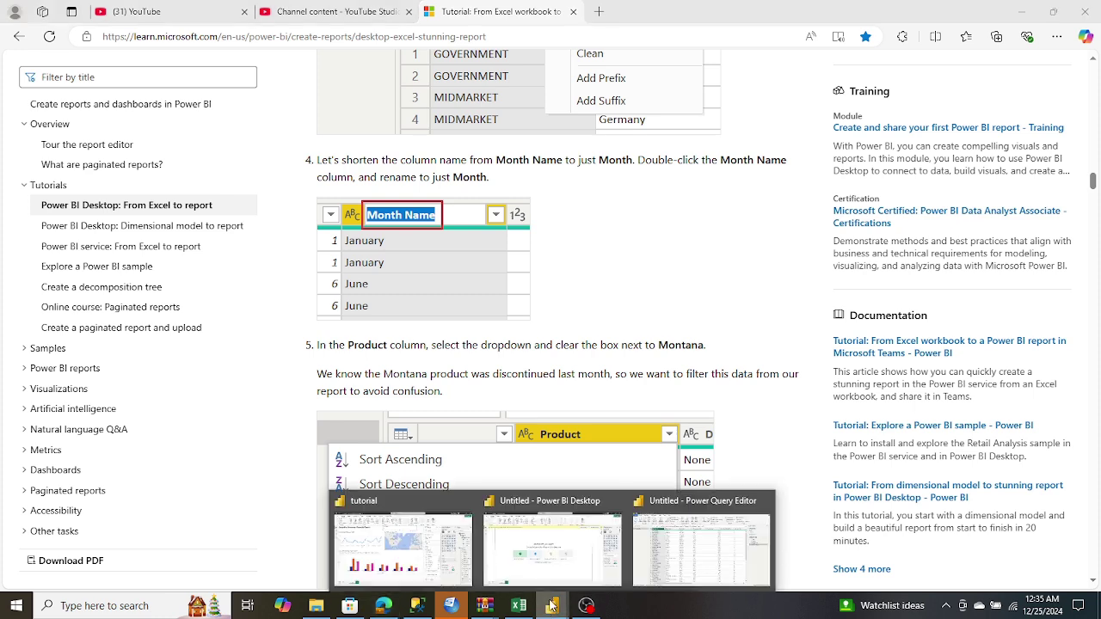
{"action": "left_click", "coordinate": [654, 566]}
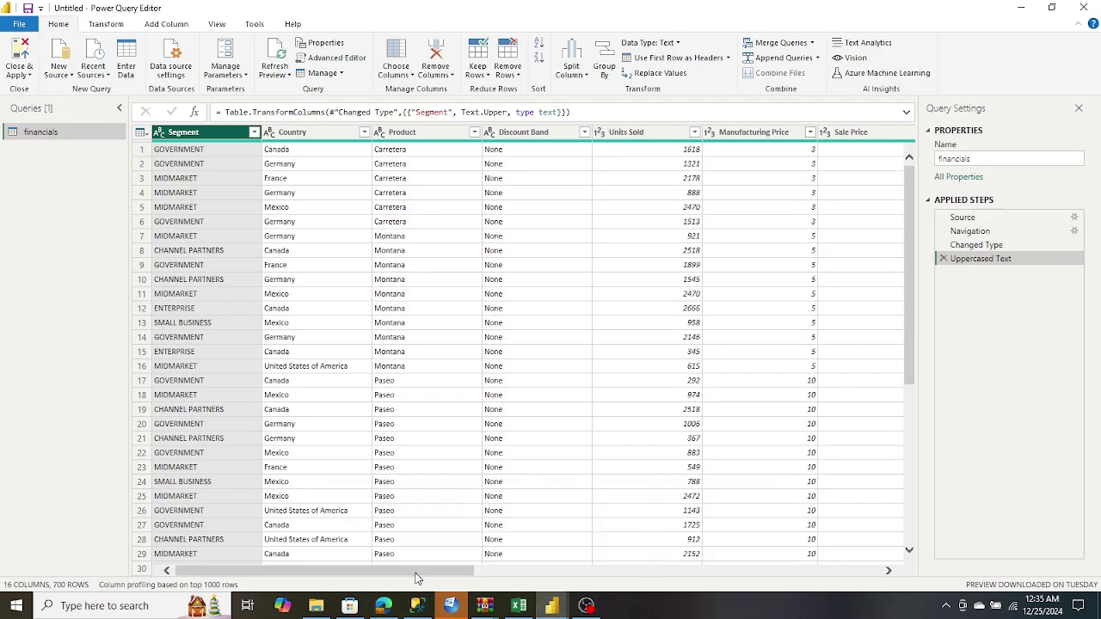
{"action": "left_click_drag", "start_coordinate": [418, 571], "coordinate": [817, 579]}
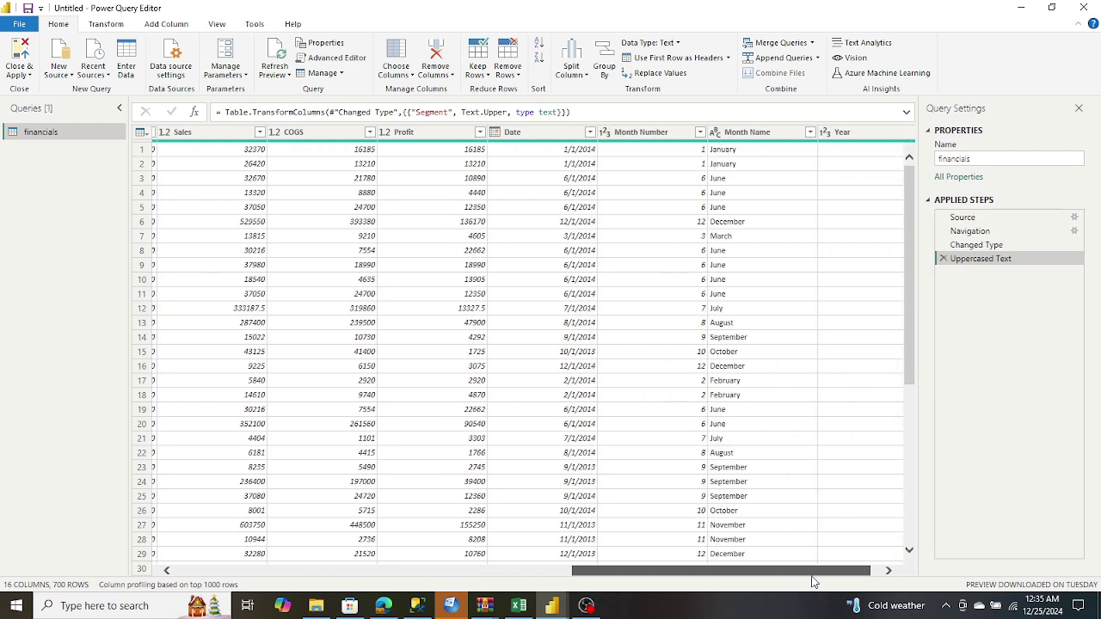
{"action": "double_click", "coordinate": [738, 133]}
{"action": "left_click", "coordinate": [757, 131]}
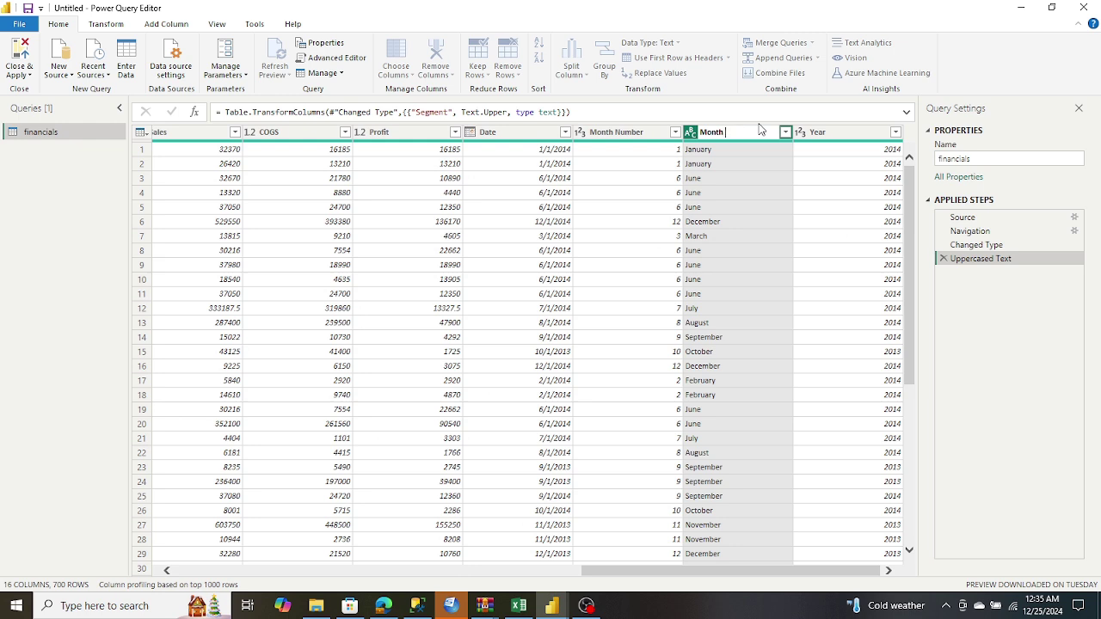
{"action": "left_click", "coordinate": [703, 184]}
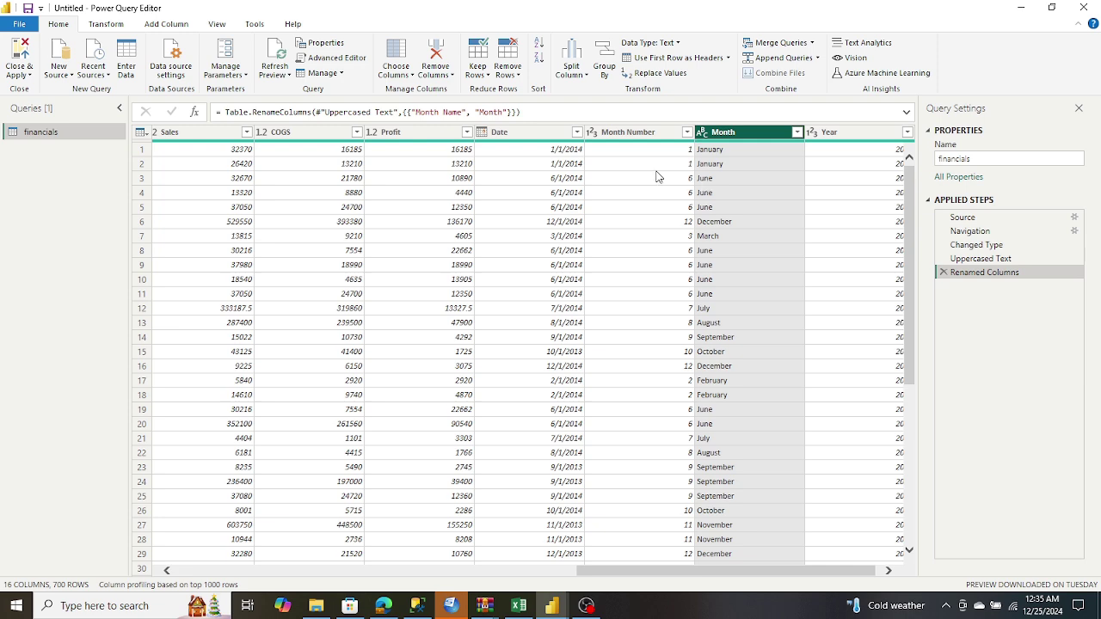
Read the product filtering instruction in the Edge tutorial, and filter Montana out of the Product column in Power Query Editor.
{"action": "left_click", "coordinate": [383, 606]}
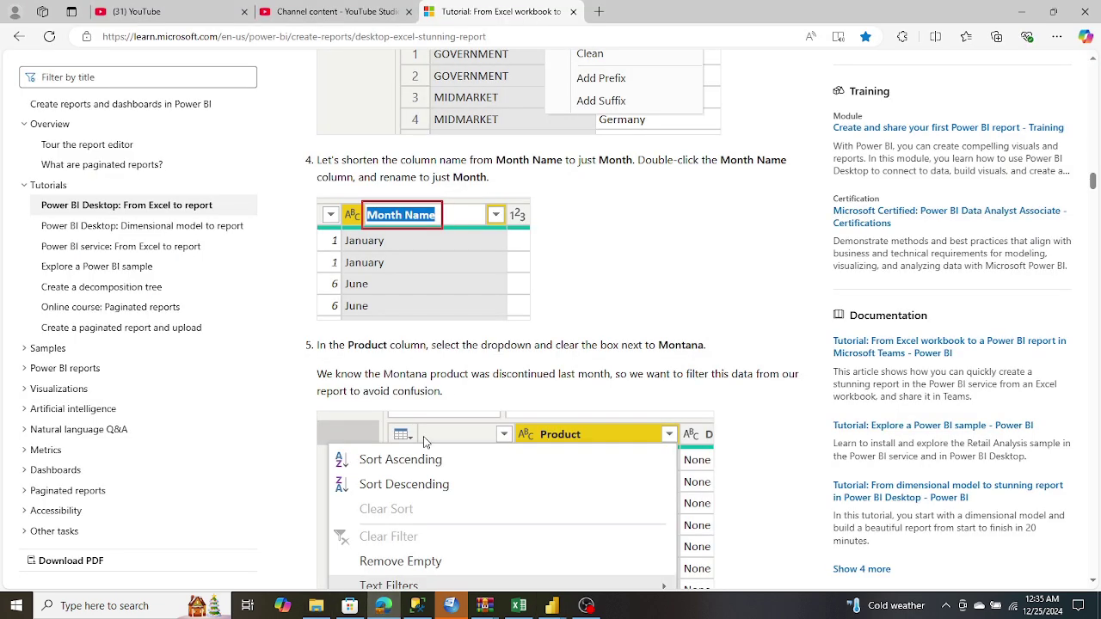
{"action": "scroll", "coordinate": [424, 441], "scroll_direction": "down", "scroll_amount": 1}
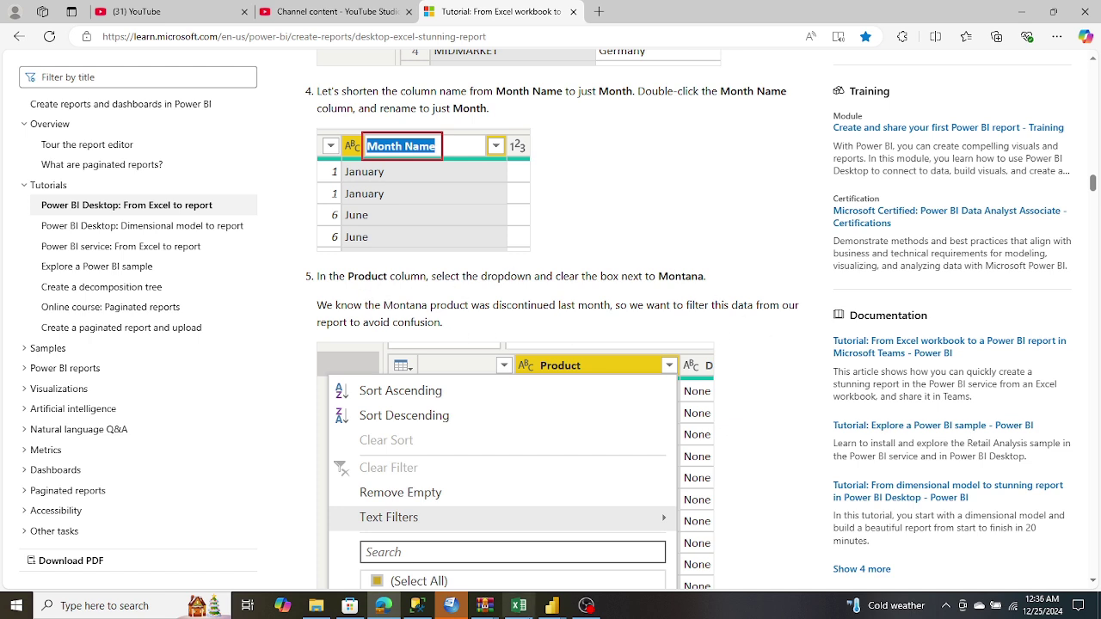
{"action": "mouse_move", "coordinate": [567, 605]}
{"action": "left_click", "coordinate": [697, 542]}
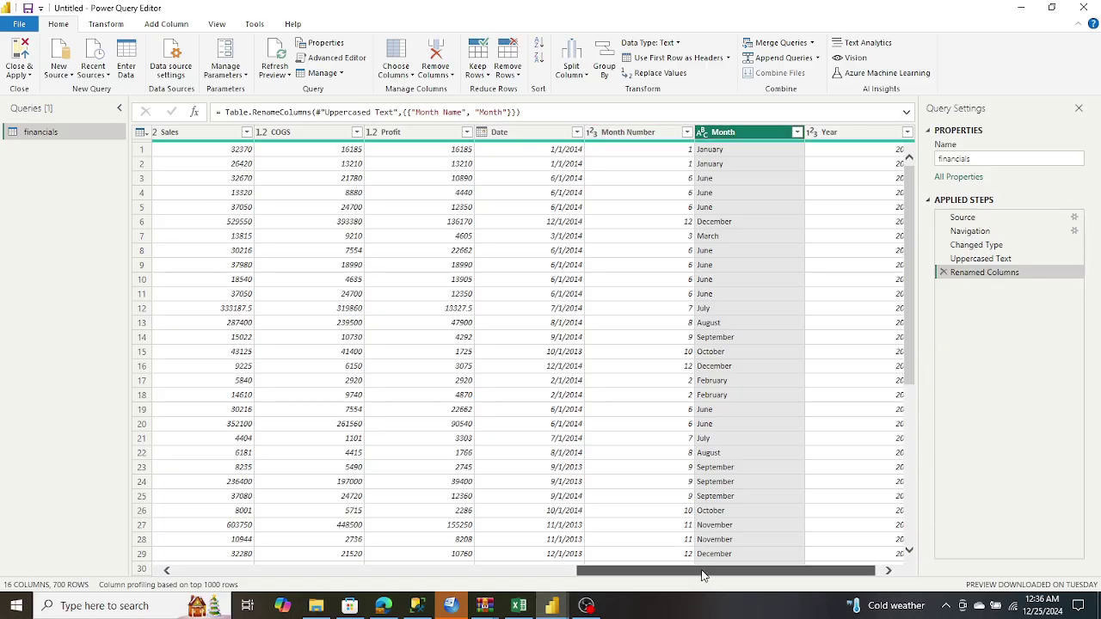
{"action": "left_click_drag", "start_coordinate": [705, 575], "coordinate": [303, 574]}
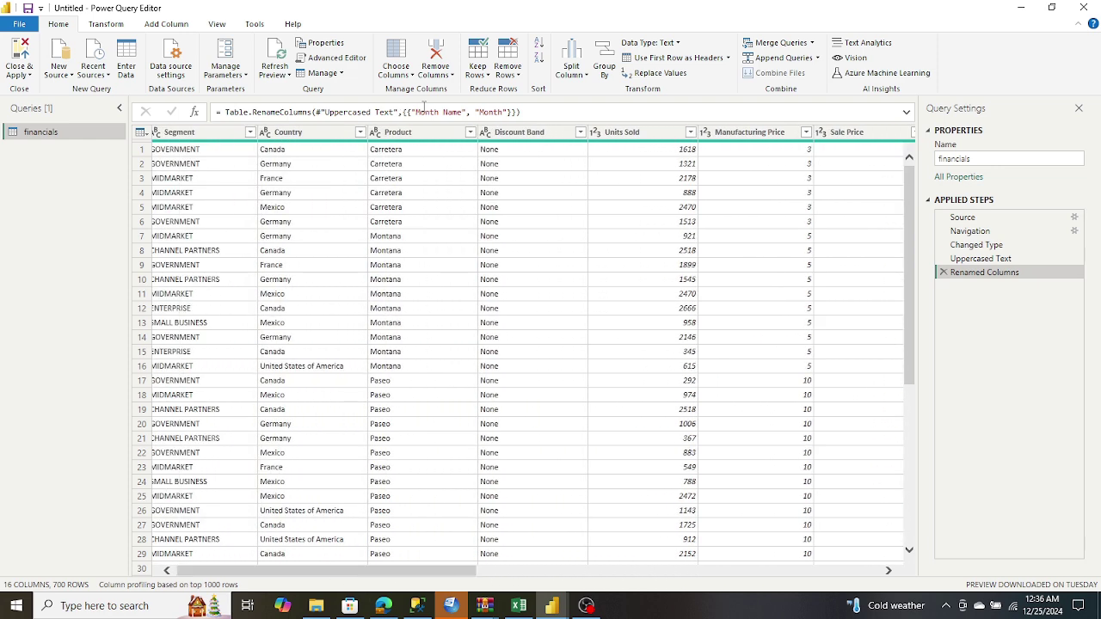
{"action": "left_click", "coordinate": [470, 133]}
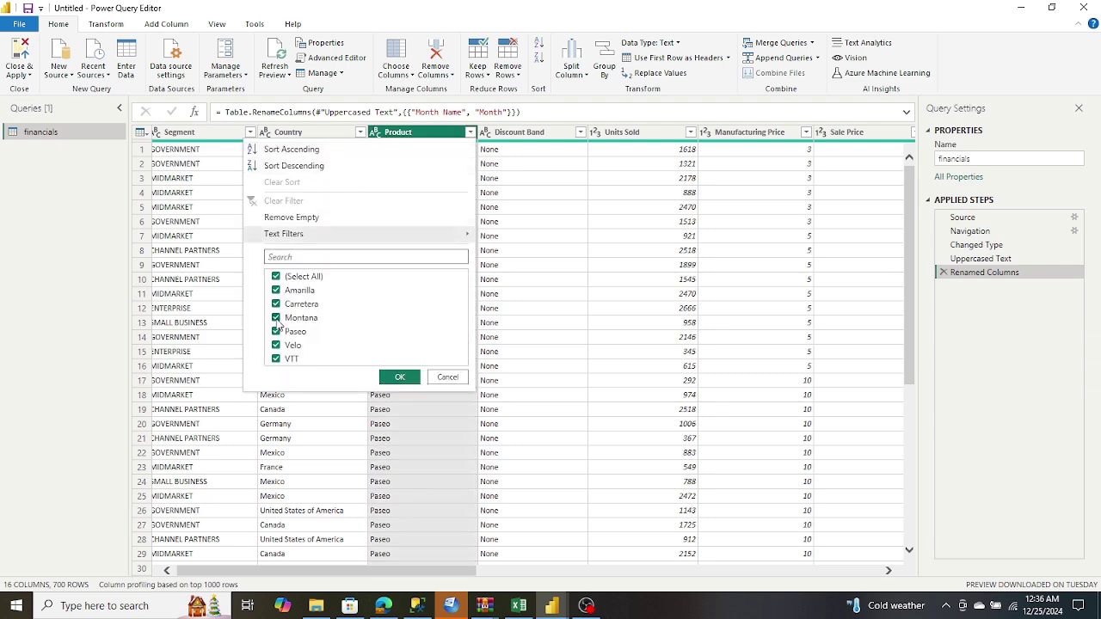
{"action": "left_click", "coordinate": [384, 605]}
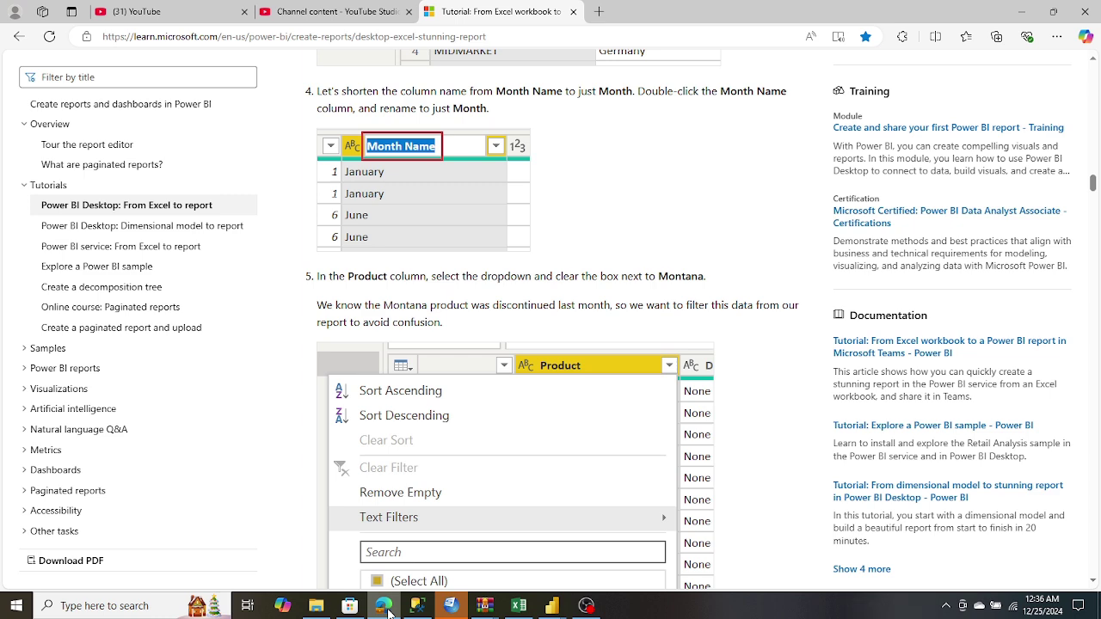
{"action": "left_click", "coordinate": [384, 606]}
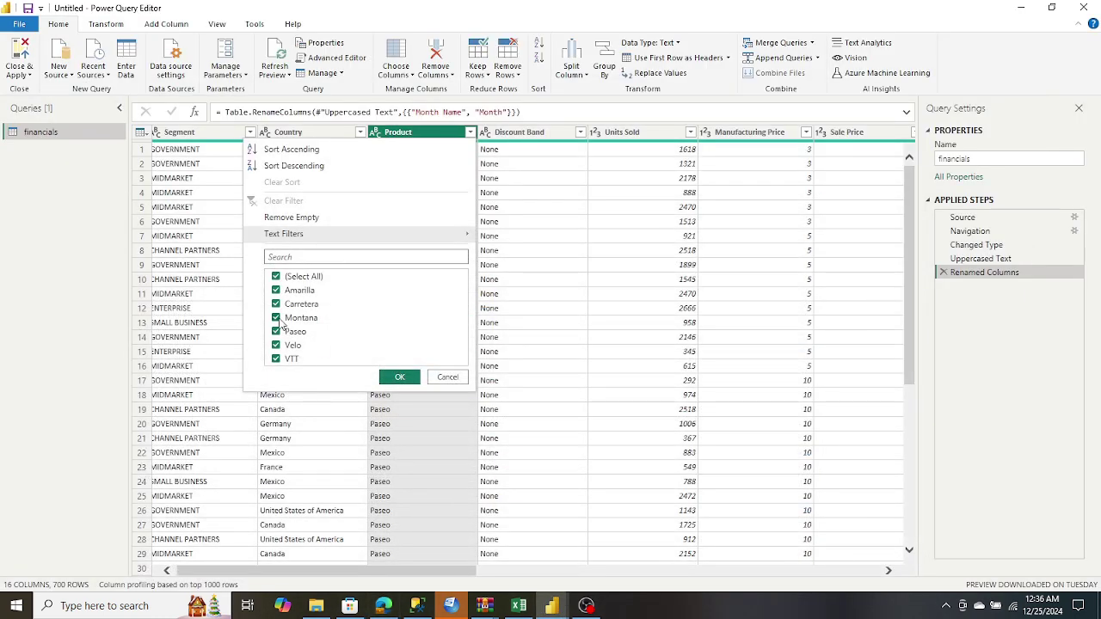
{"action": "left_click", "coordinate": [276, 318]}
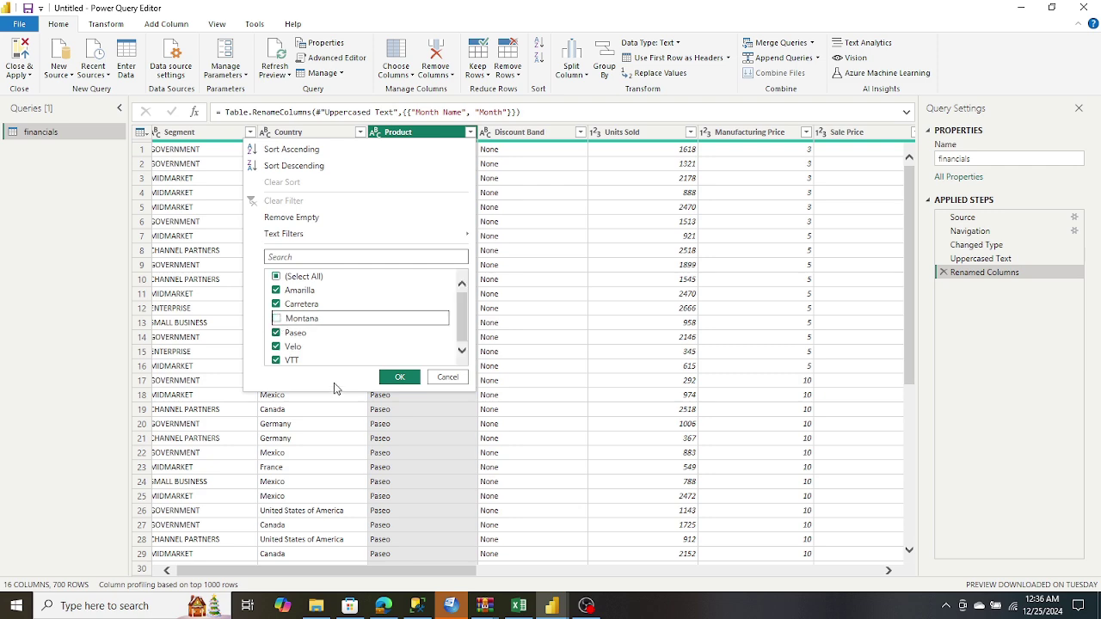
{"action": "left_click", "coordinate": [401, 378]}
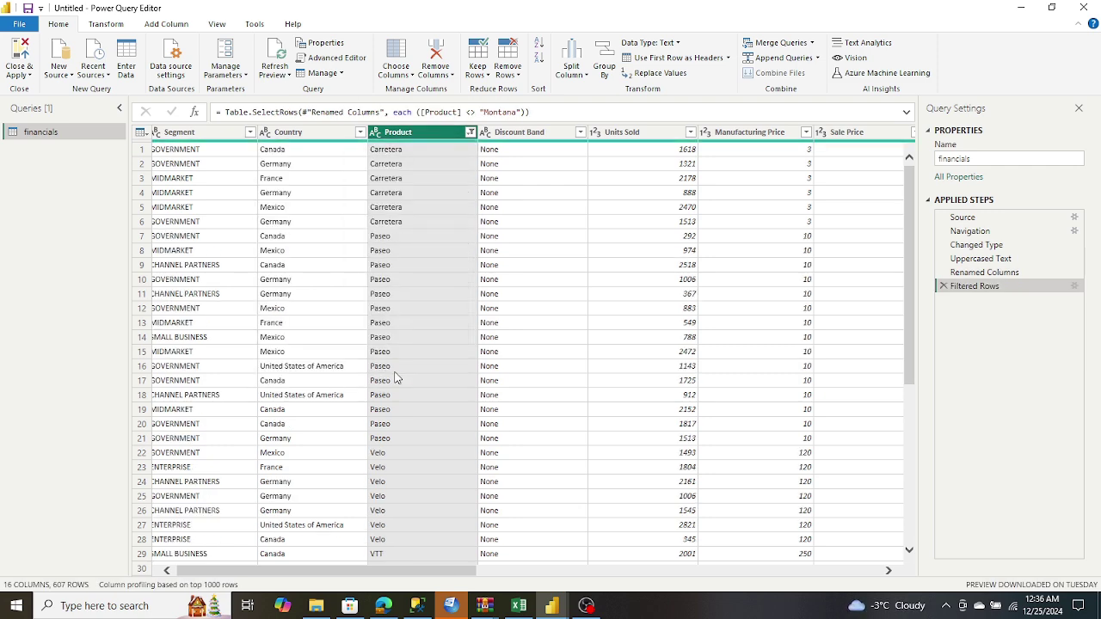
Switch to the tutorial in Edge and read the sections on the applied steps list and on closing and applying the query changes.
{"action": "left_click", "coordinate": [384, 606]}
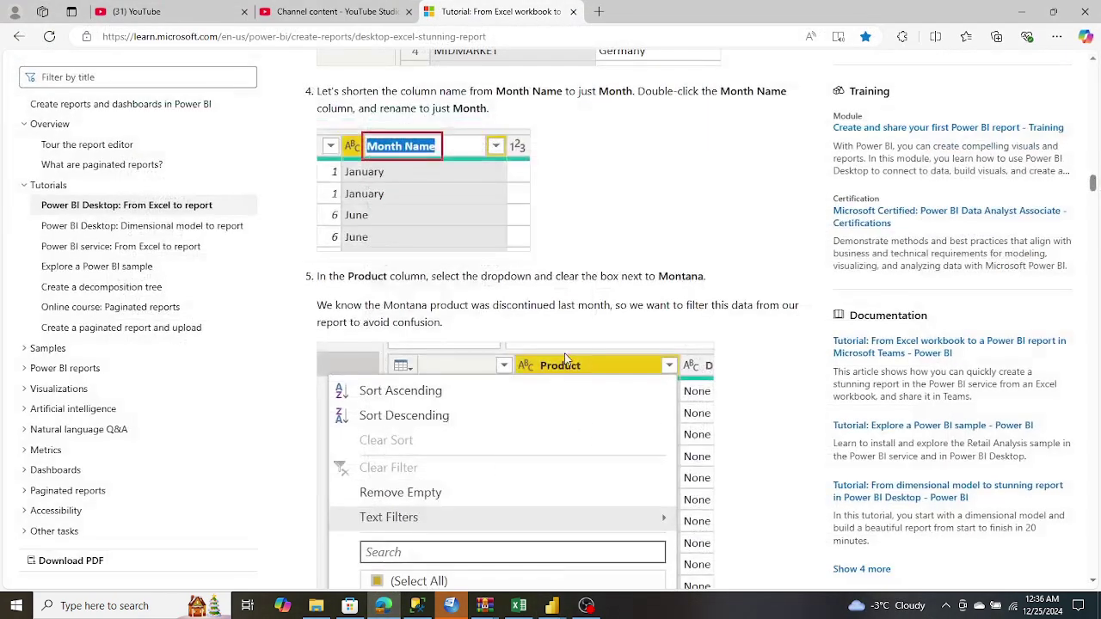
{"action": "scroll", "coordinate": [565, 358], "scroll_direction": "down", "scroll_amount": 3}
{"action": "scroll", "coordinate": [565, 357], "scroll_direction": "down", "scroll_amount": 3}
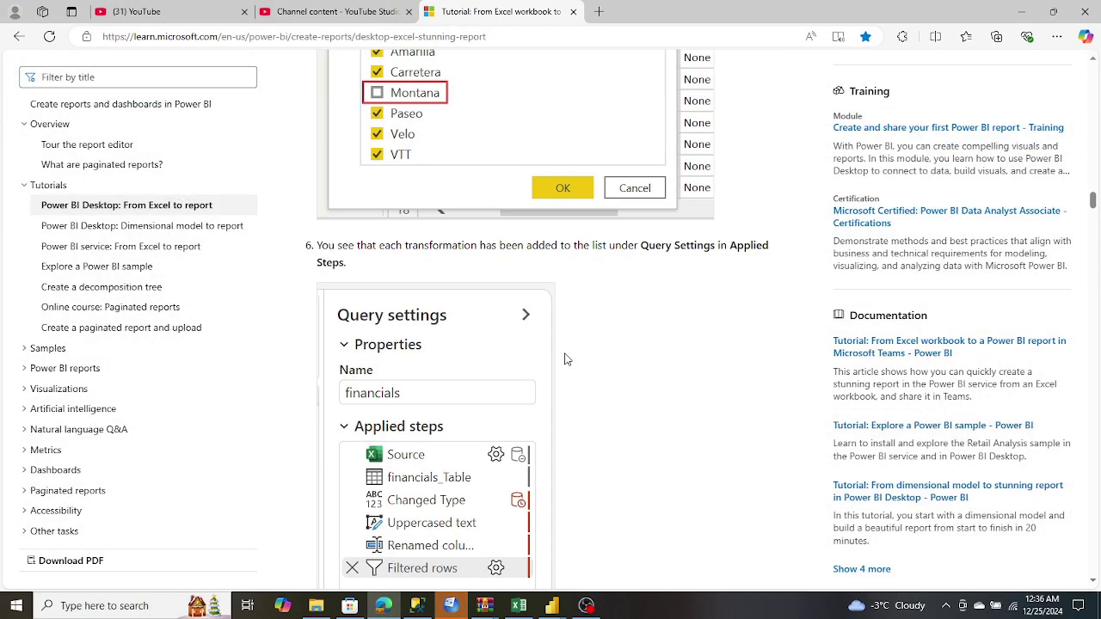
{"action": "scroll", "coordinate": [565, 358], "scroll_direction": "down", "scroll_amount": 3}
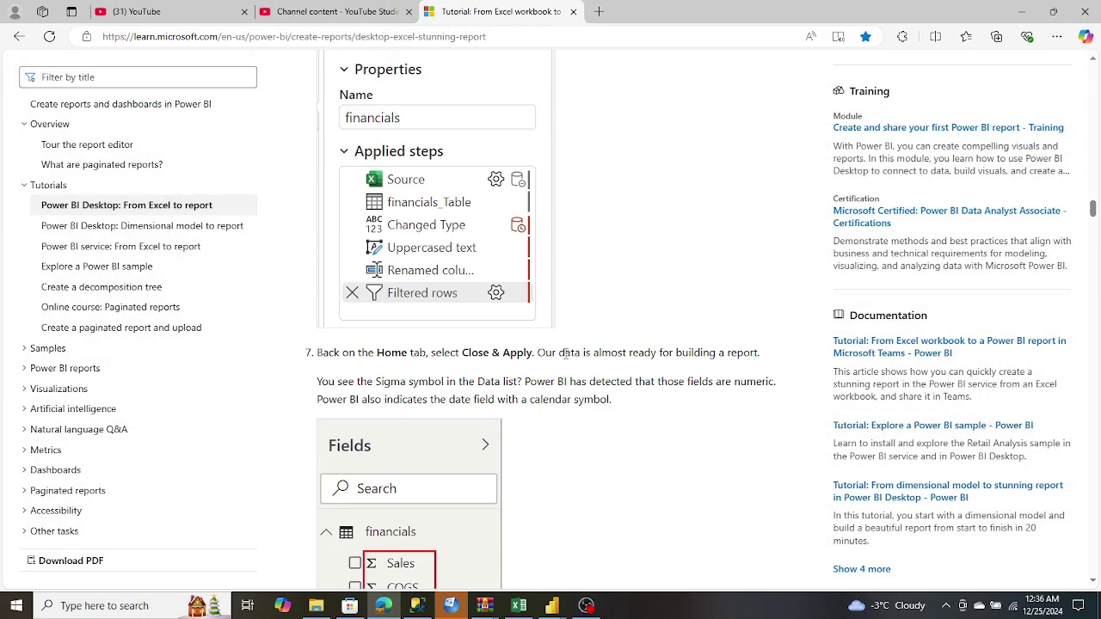
Compare the applied steps pictured in the Edge tutorial with the Applied Steps list in Power Query Editor.
{"action": "scroll", "coordinate": [566, 355], "scroll_direction": "up", "scroll_amount": 2}
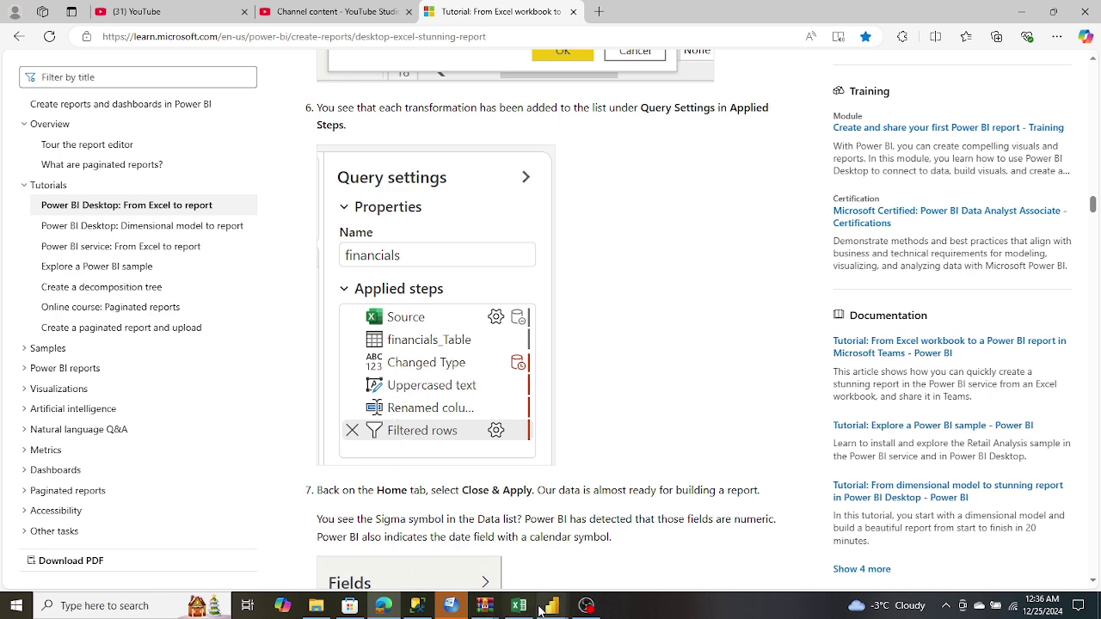
{"action": "mouse_move", "coordinate": [542, 609]}
{"action": "left_click", "coordinate": [664, 556]}
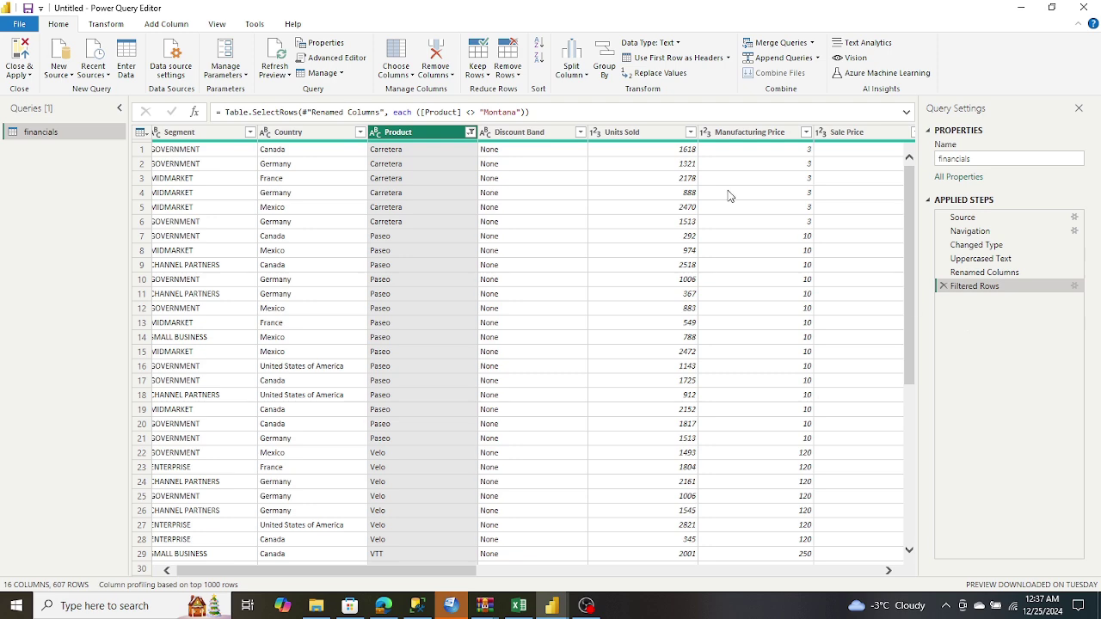
{"action": "mouse_move", "coordinate": [553, 607]}
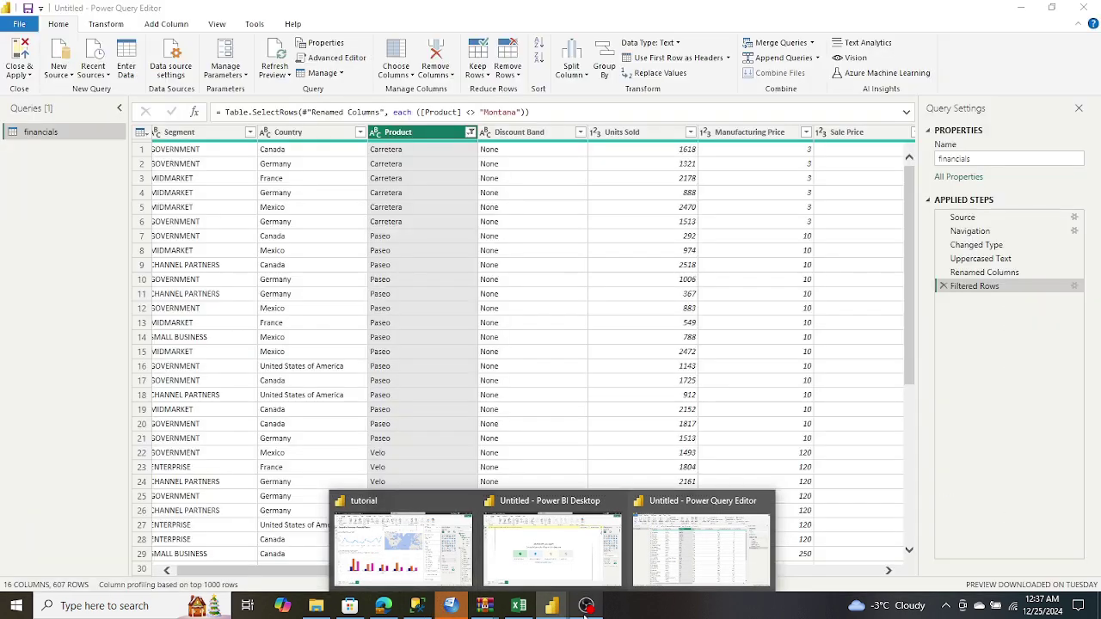
Reread the Close & Apply instruction in the Edge tutorial, and close Power Query Editor, applying the query changes to the Power BI Desktop report.
{"action": "left_click", "coordinate": [380, 611]}
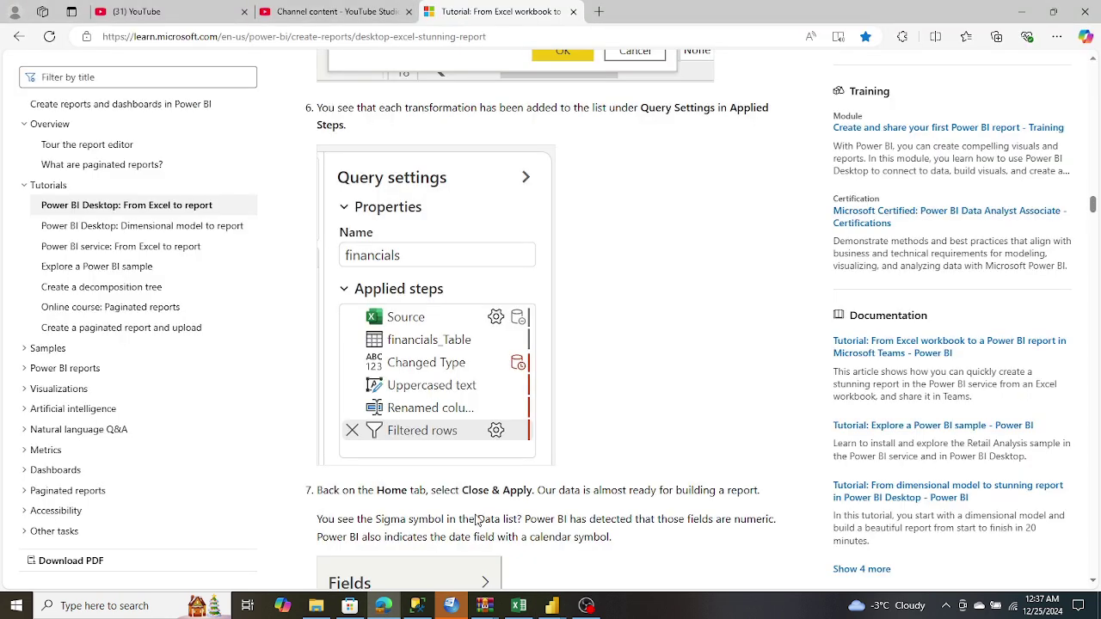
{"action": "scroll", "coordinate": [524, 454], "scroll_direction": "down", "scroll_amount": 2}
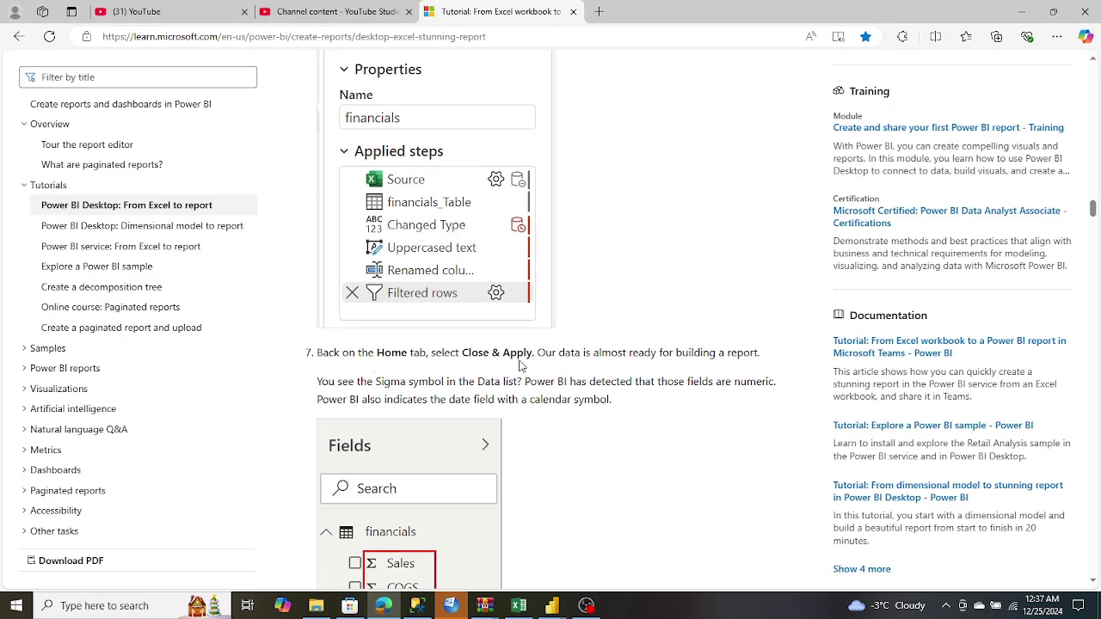
{"action": "mouse_move", "coordinate": [555, 602]}
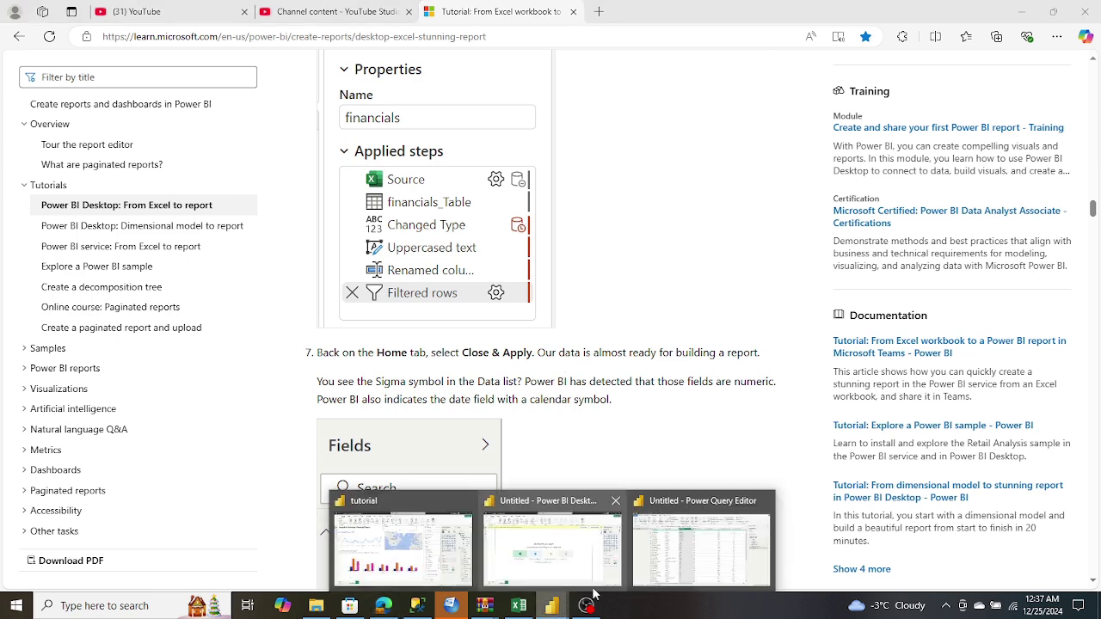
{"action": "left_click", "coordinate": [669, 560]}
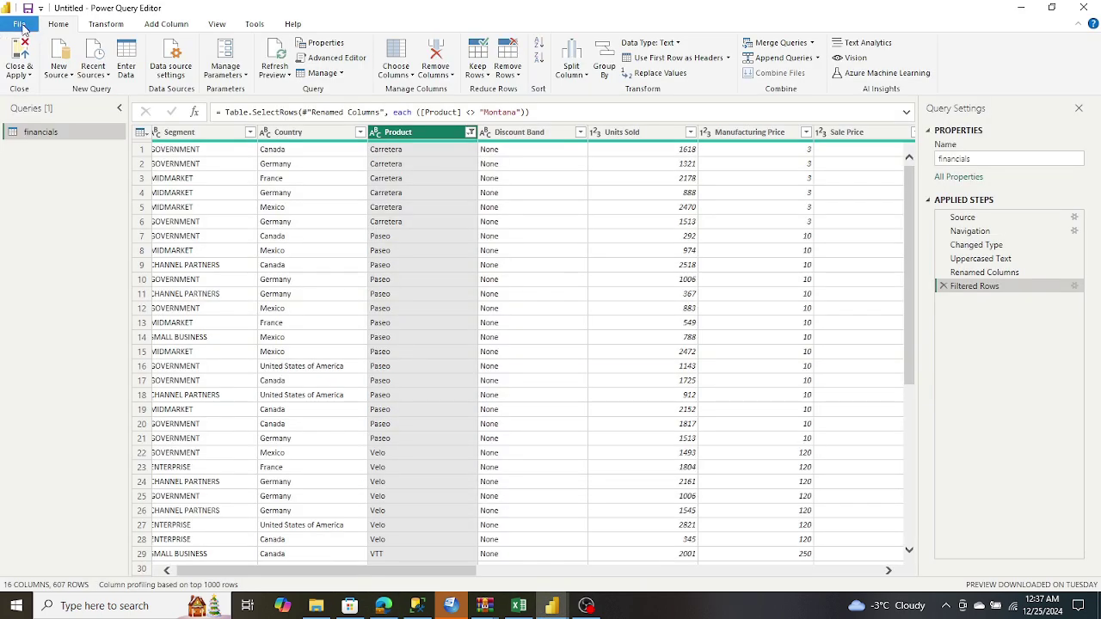
{"action": "left_click", "coordinate": [20, 24]}
{"action": "key", "text": "Escape"}
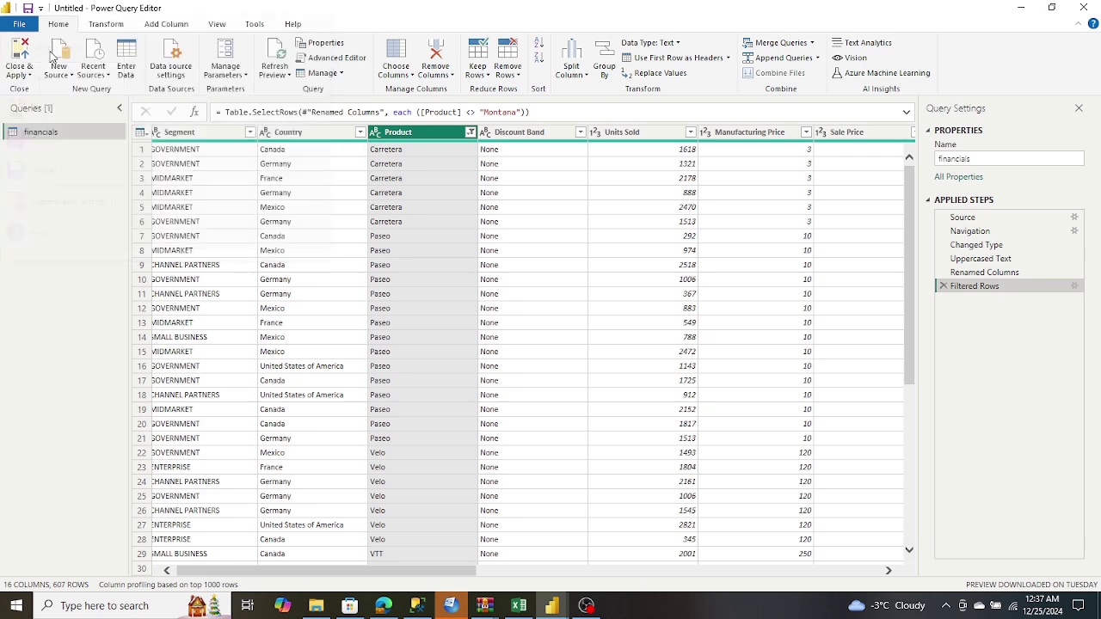
{"action": "key", "text": "alt+Tab"}
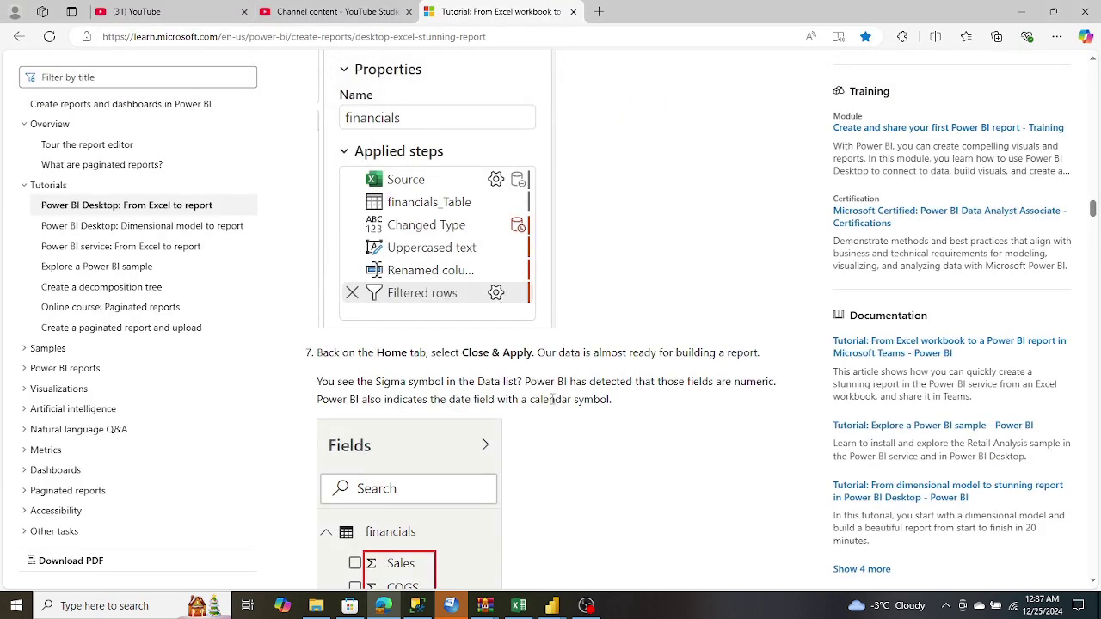
{"action": "key", "text": "alt+Tab"}
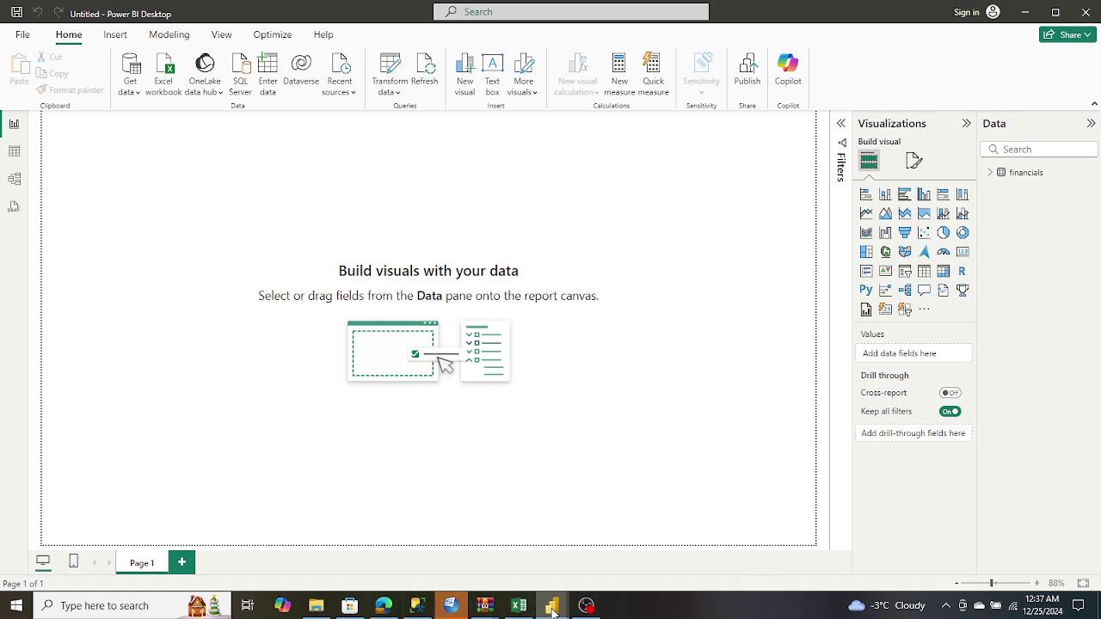
Switch to the Edge tutorial and read the explanation of the Sigma and calendar symbols in the fields list.
{"action": "mouse_move", "coordinate": [552, 606]}
{"action": "left_click", "coordinate": [417, 606]}
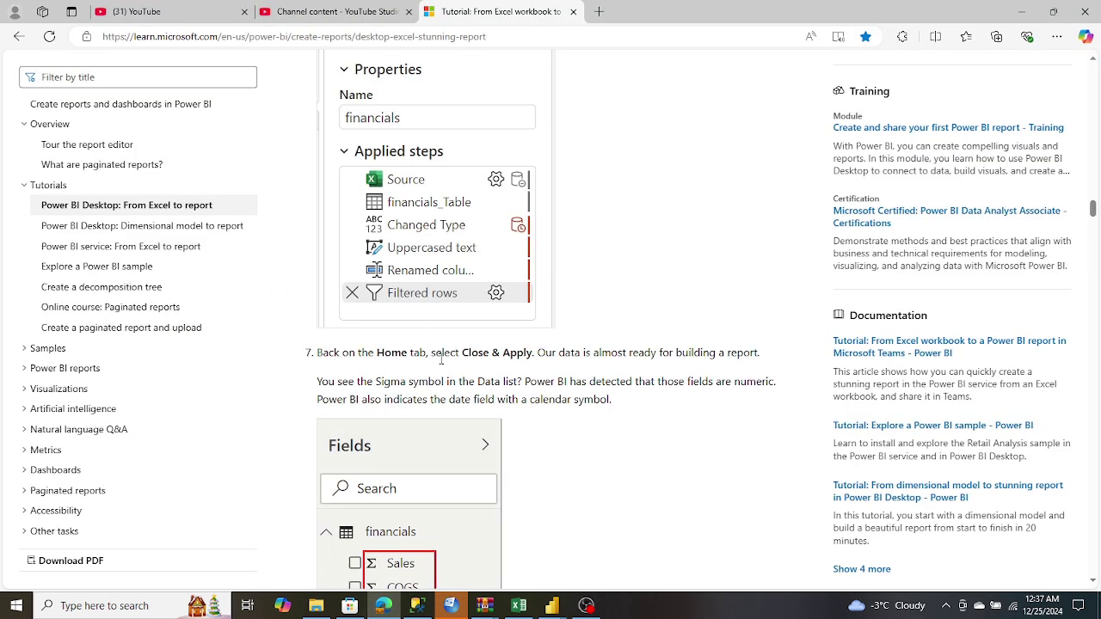
{"action": "scroll", "coordinate": [441, 365], "scroll_direction": "down", "scroll_amount": 3}
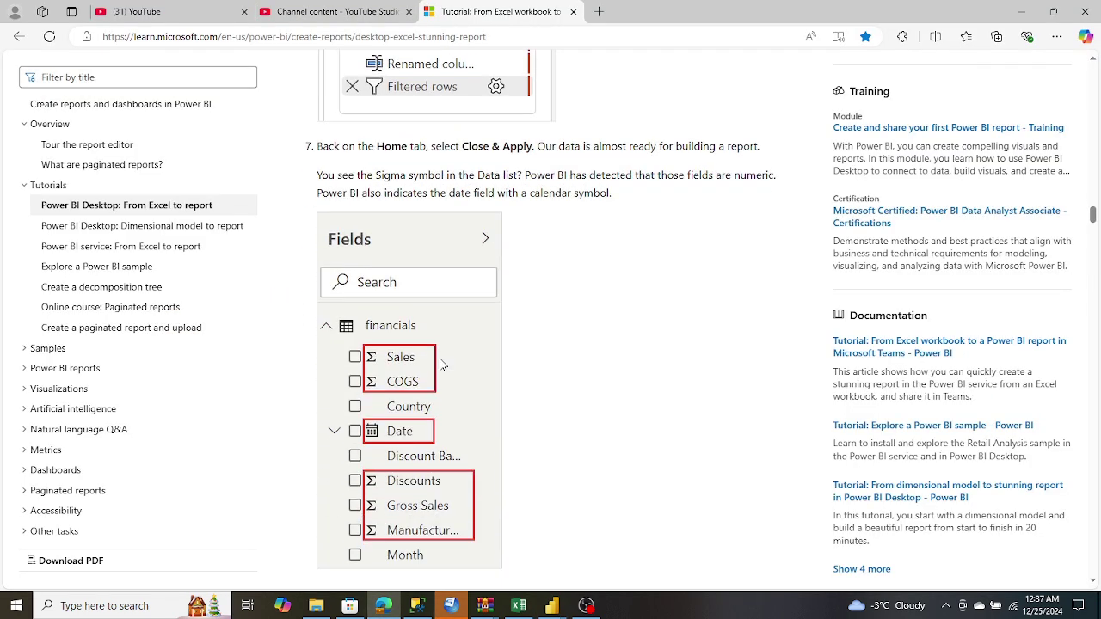
{"action": "scroll", "coordinate": [442, 365], "scroll_direction": "up", "scroll_amount": 1}
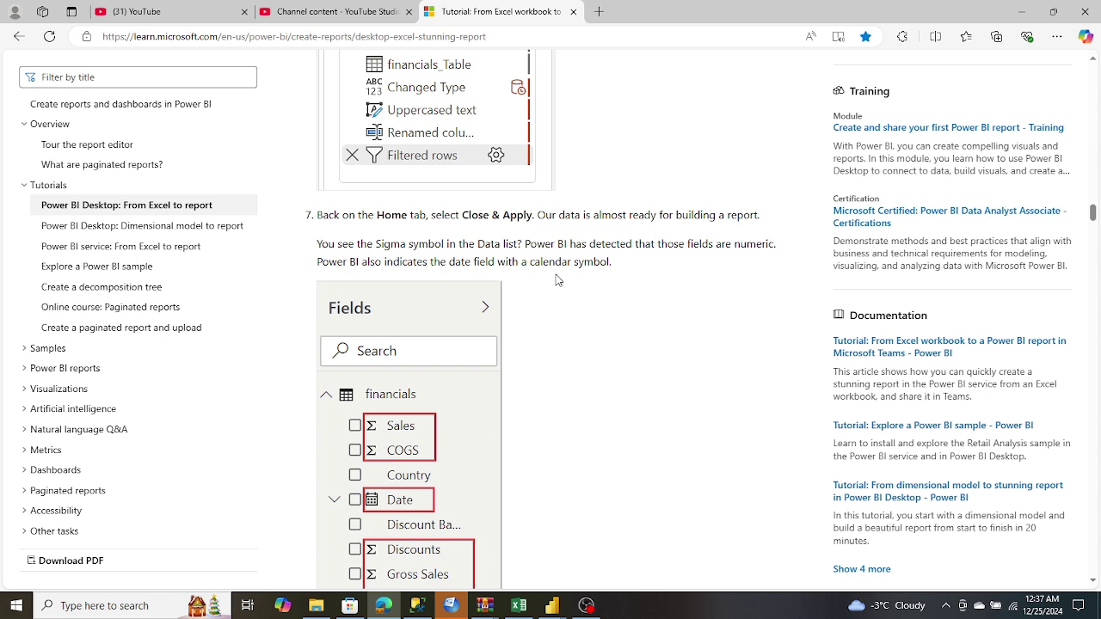
{"action": "scroll", "coordinate": [555, 280], "scroll_direction": "down", "scroll_amount": 1}
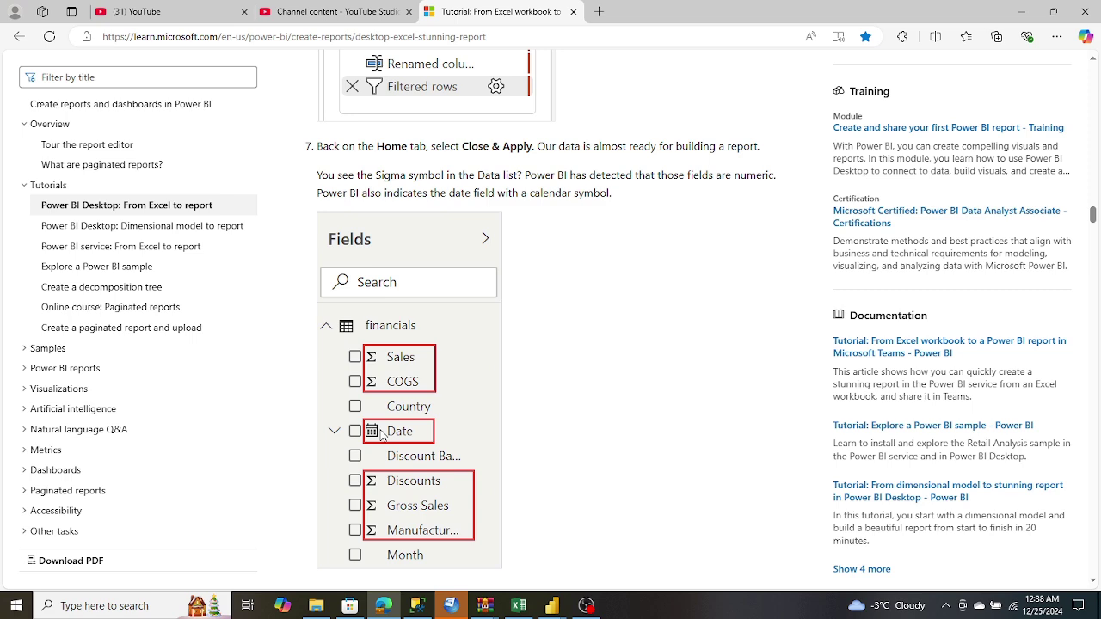
Read the tutorial's instructions for creating a new measure, and copy the DAX expression "Total Units Sold = SUM(financials[Units Sold])".
{"action": "scroll", "coordinate": [382, 434], "scroll_direction": "down", "scroll_amount": 3}
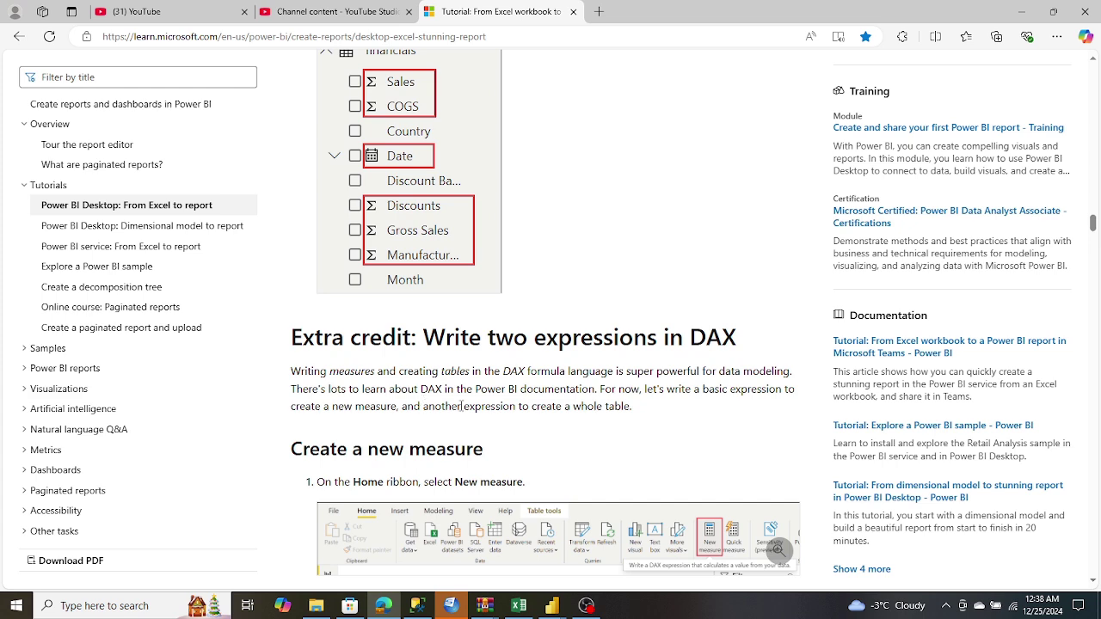
{"action": "scroll", "coordinate": [462, 405], "scroll_direction": "down", "scroll_amount": 1}
{"action": "scroll", "coordinate": [462, 405], "scroll_direction": "down", "scroll_amount": 2}
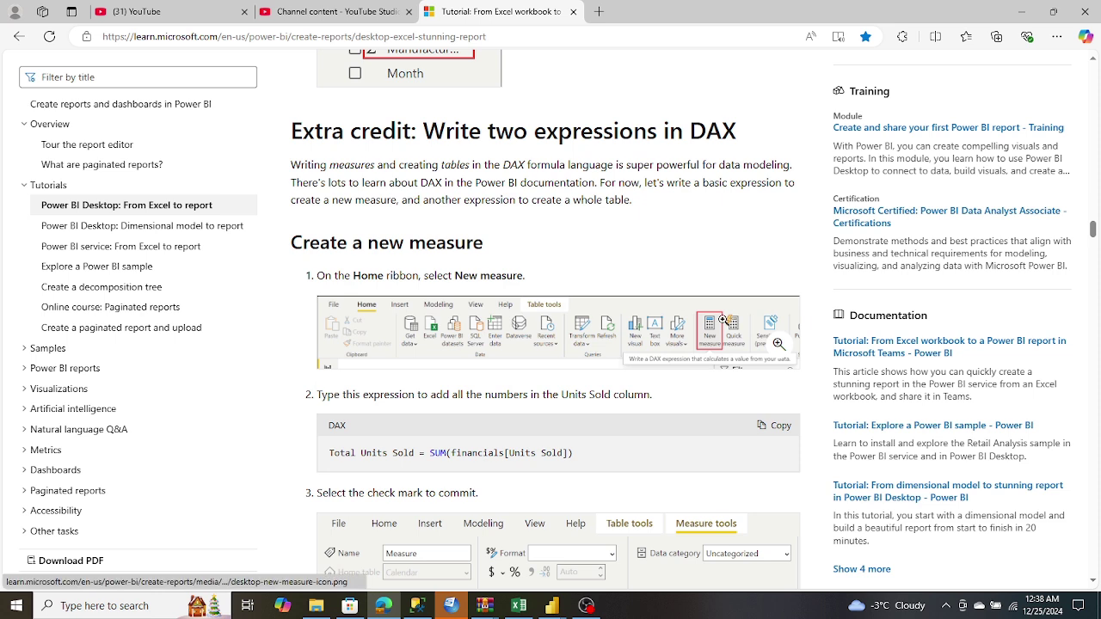
{"action": "left_click", "coordinate": [552, 605]}
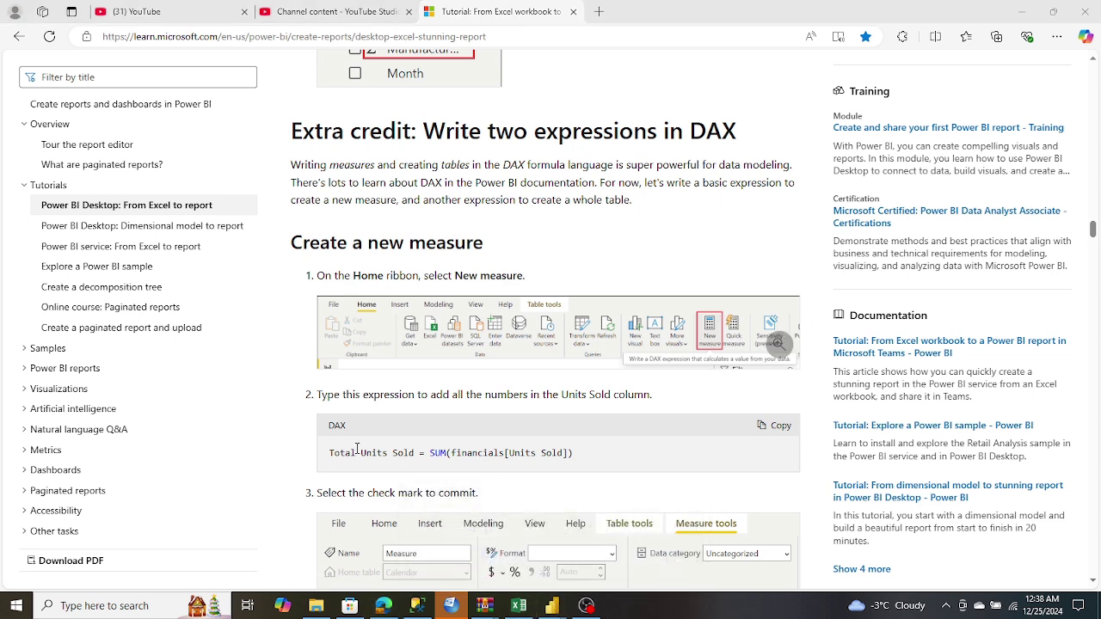
{"action": "left_click_drag", "start_coordinate": [328, 452], "coordinate": [578, 450]}
{"action": "key", "text": "ctrl+c"}
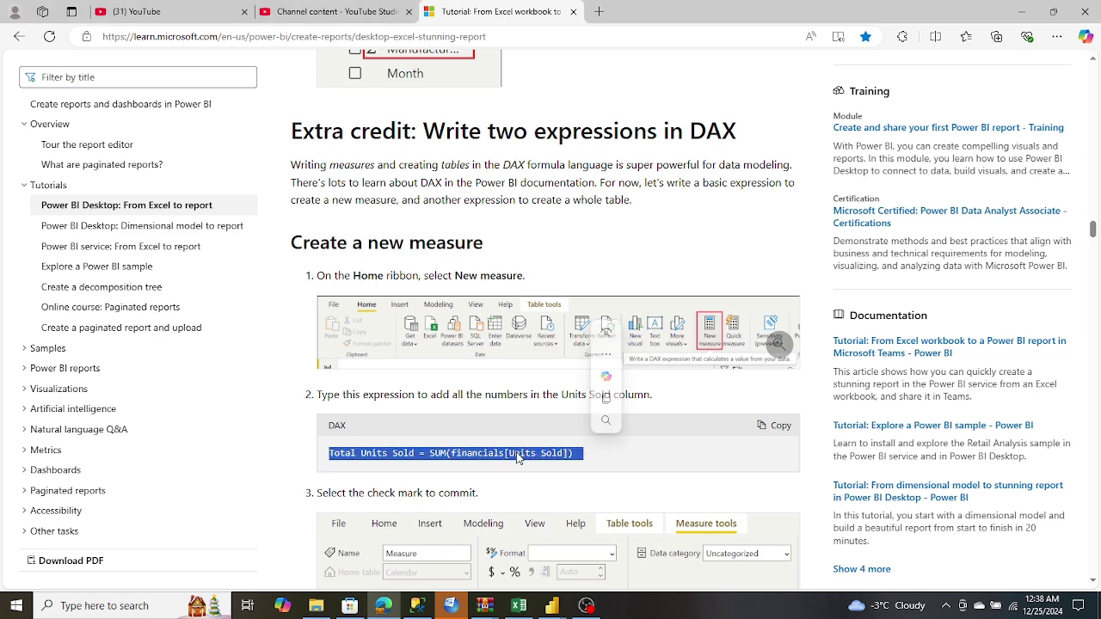
{"action": "right_click", "coordinate": [517, 459]}
{"action": "left_click", "coordinate": [554, 235]}
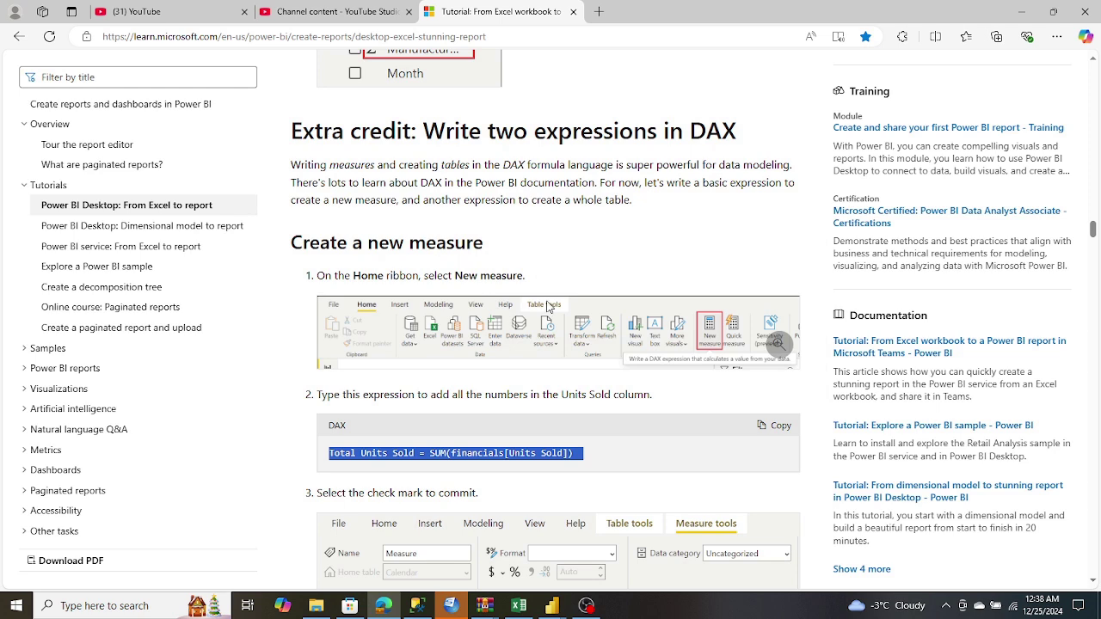
Switch to Power BI Desktop and create a new measure with the copied expression "Total Units Sold = SUM(financials[Units Sold])".
{"action": "left_click", "coordinate": [584, 609]}
{"action": "left_click", "coordinate": [600, 563]}
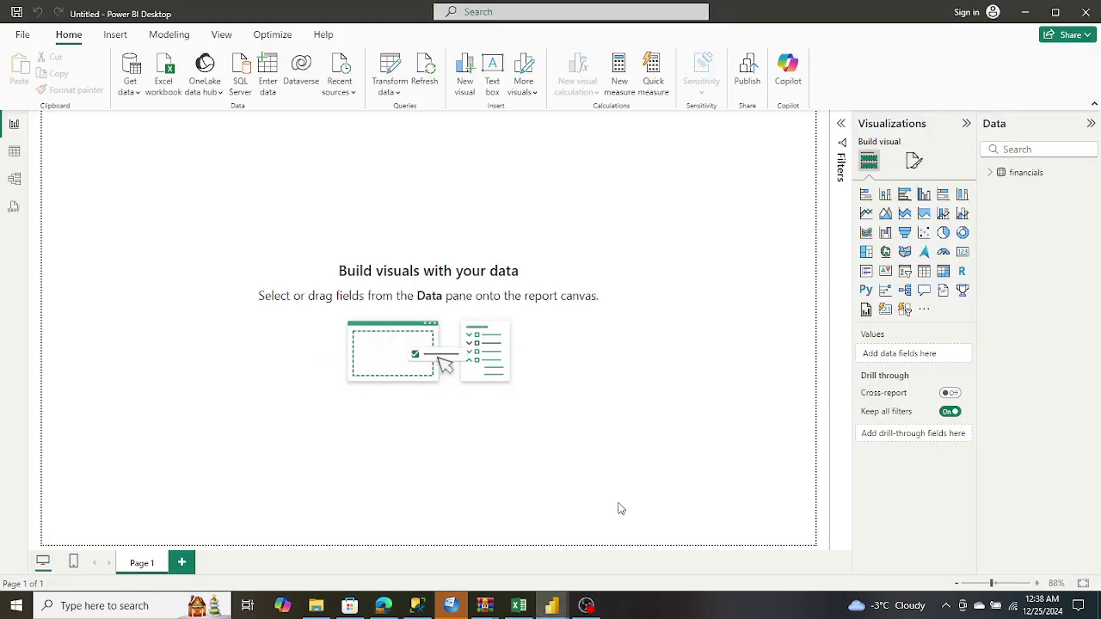
{"action": "left_click", "coordinate": [624, 72]}
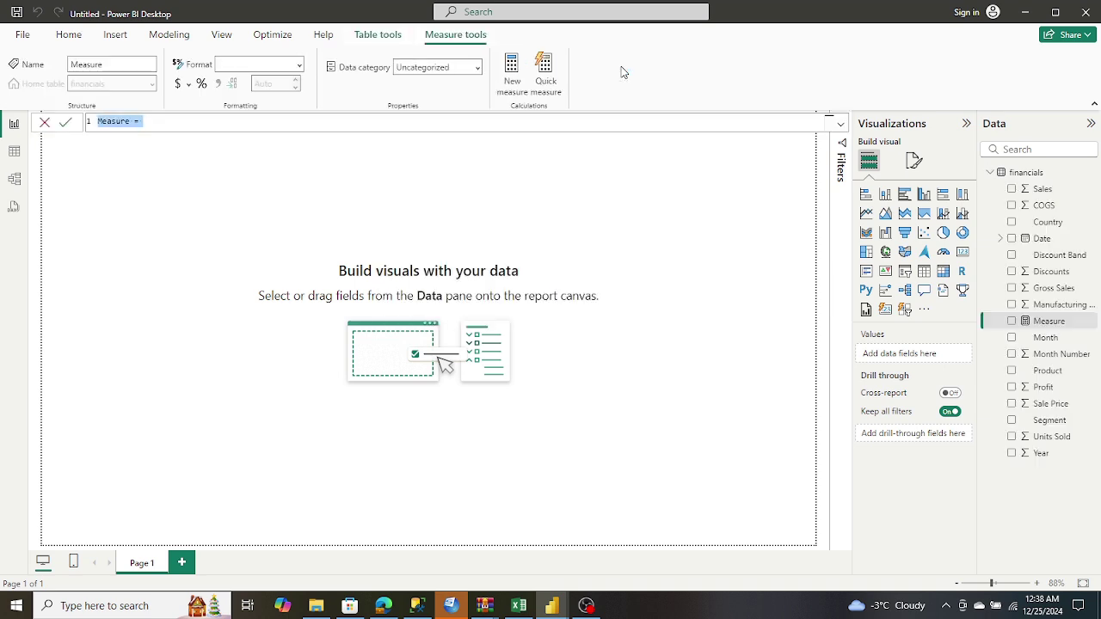
{"action": "key", "text": "ctrl+v"}
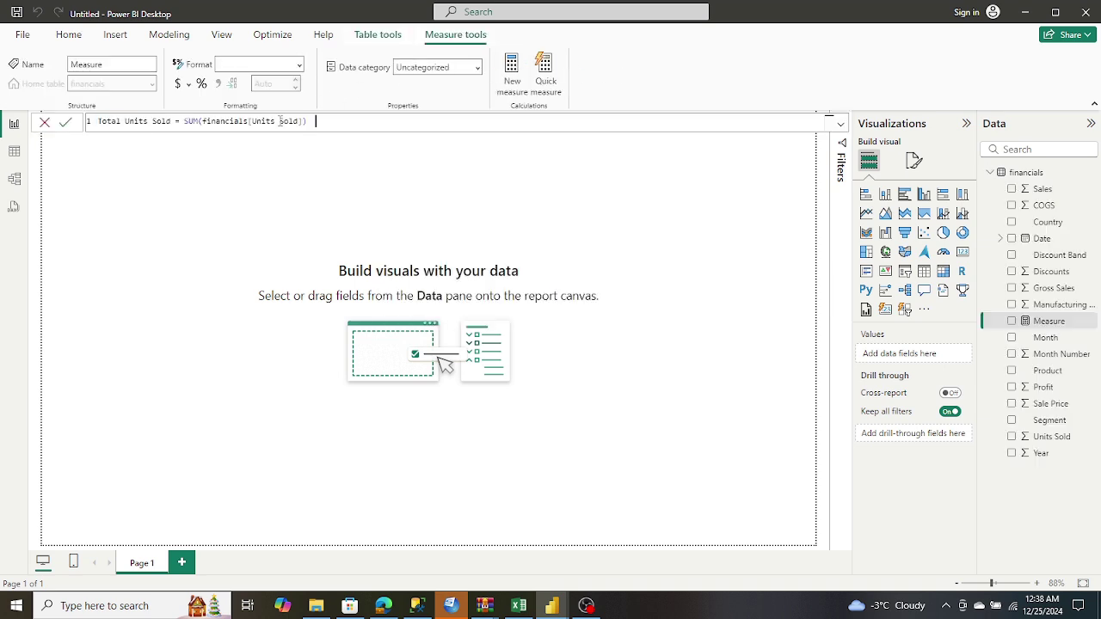
{"action": "left_click", "coordinate": [65, 121]}
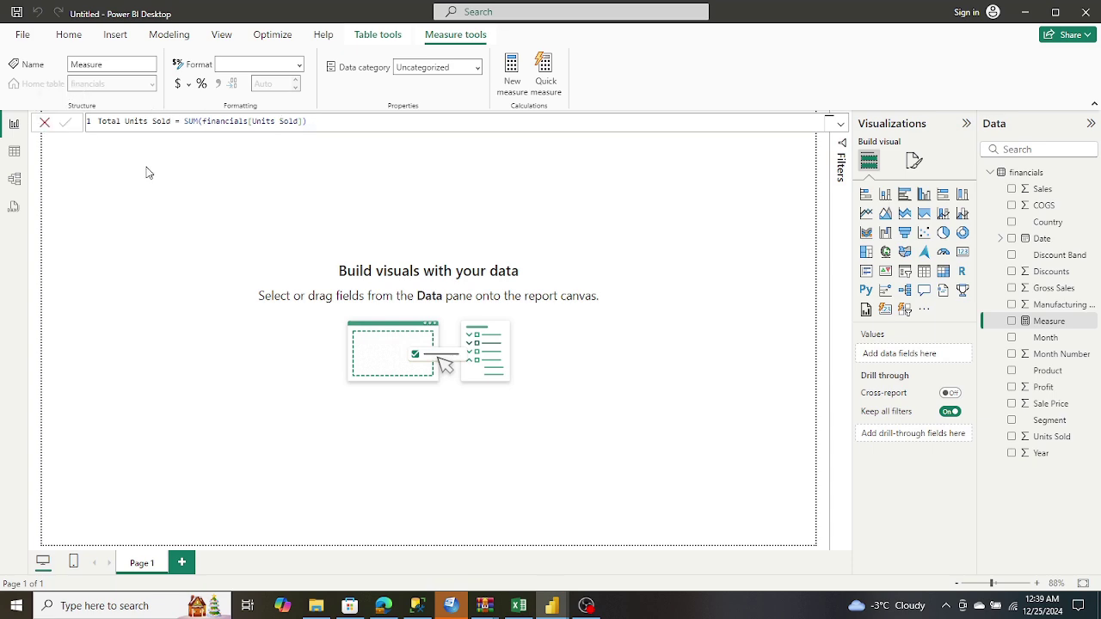
Switch to the Edge tutorial and read the "Create a new table" instructions, including the Calendar table expression.
{"action": "left_click", "coordinate": [383, 605]}
{"action": "scroll", "coordinate": [472, 492], "scroll_direction": "down", "scroll_amount": 5}
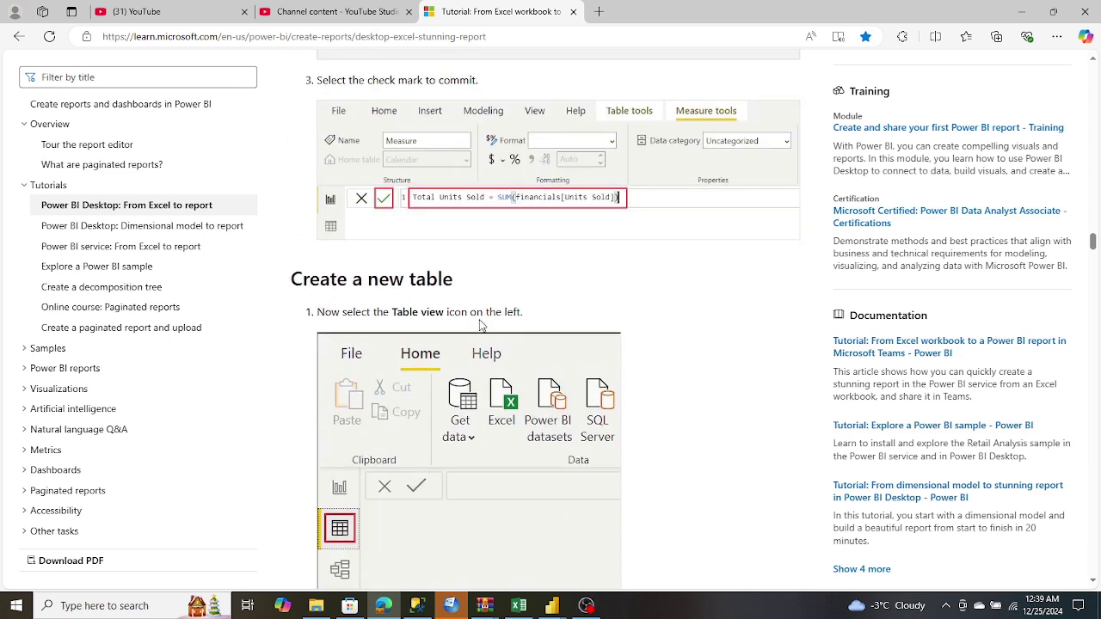
{"action": "scroll", "coordinate": [482, 325], "scroll_direction": "down", "scroll_amount": 2}
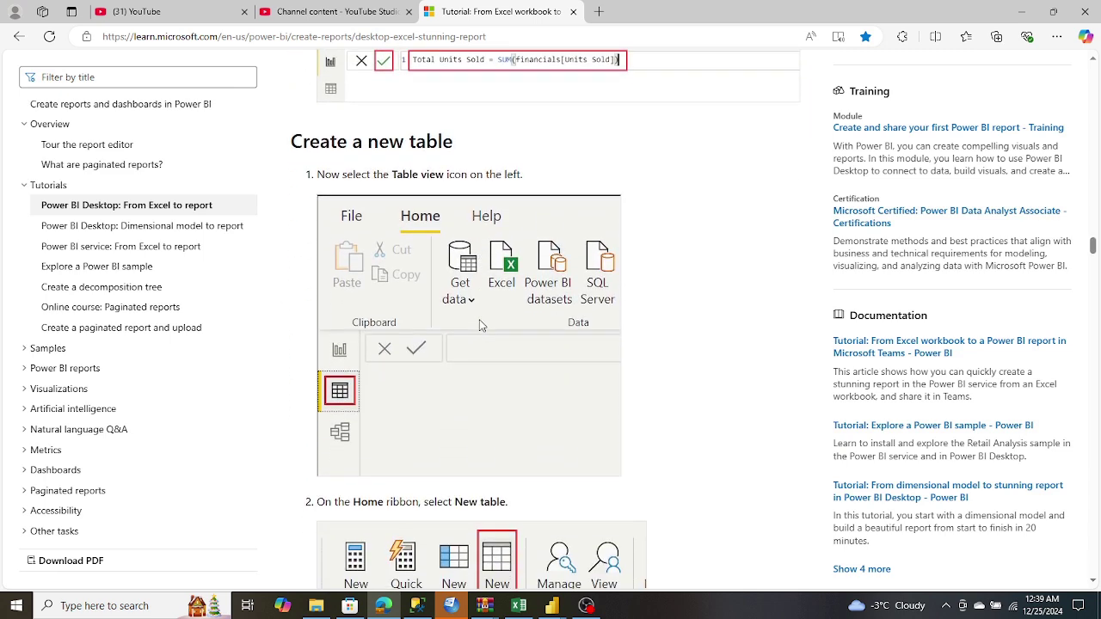
{"action": "scroll", "coordinate": [482, 325], "scroll_direction": "down", "scroll_amount": 2}
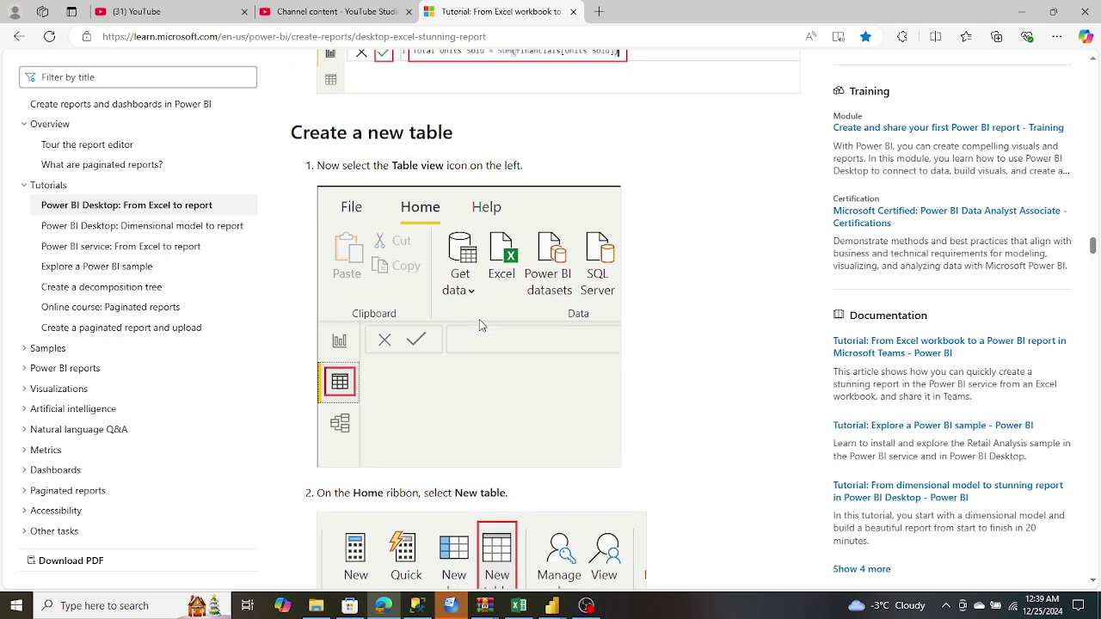
{"action": "scroll", "coordinate": [481, 325], "scroll_direction": "down", "scroll_amount": 2}
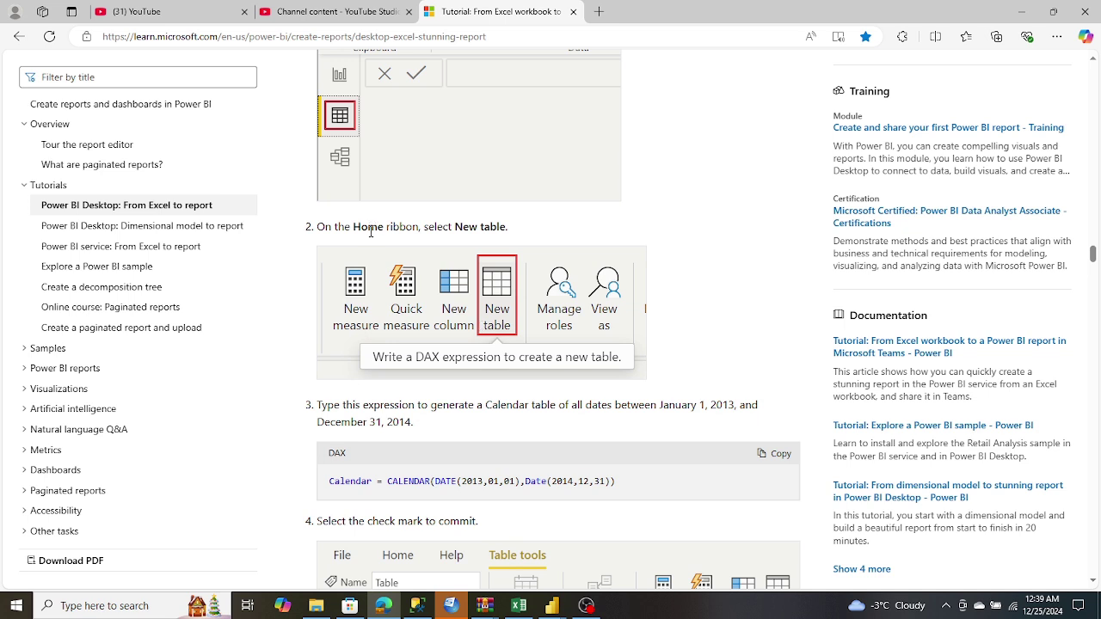
Switch to the untitled report in Power BI Desktop and start a new calculated table.
{"action": "left_click", "coordinate": [554, 606]}
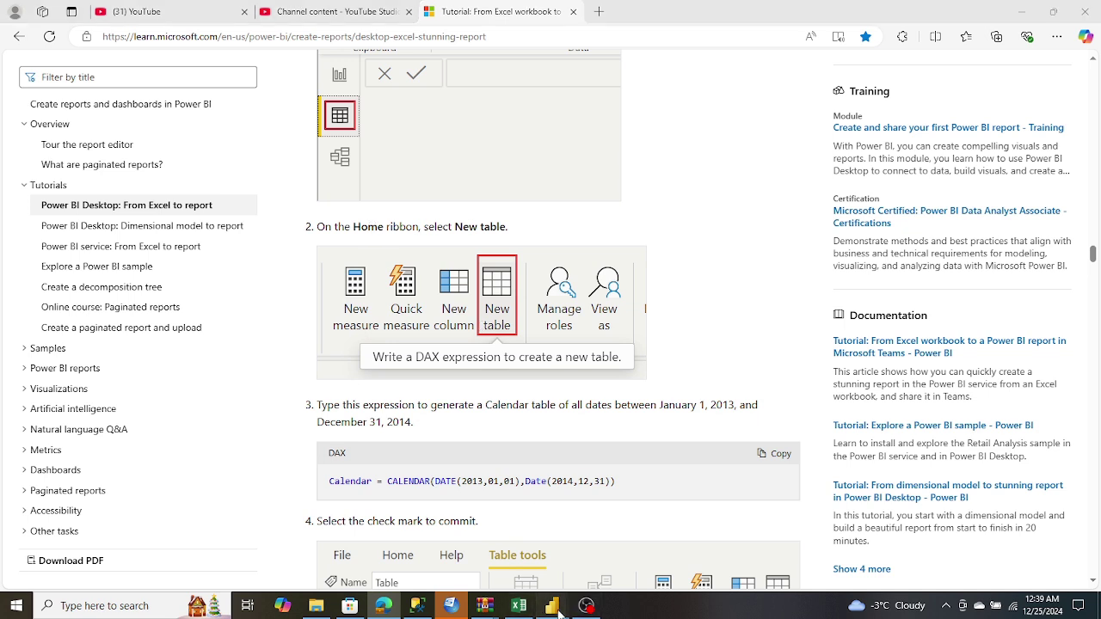
{"action": "left_click", "coordinate": [586, 569]}
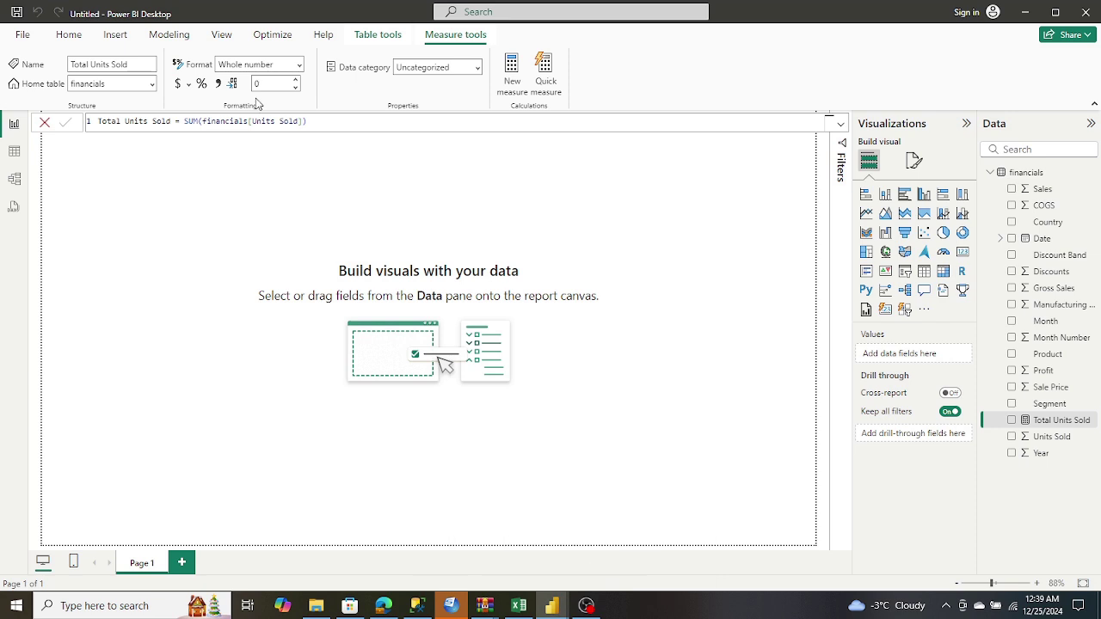
{"action": "left_click", "coordinate": [69, 41]}
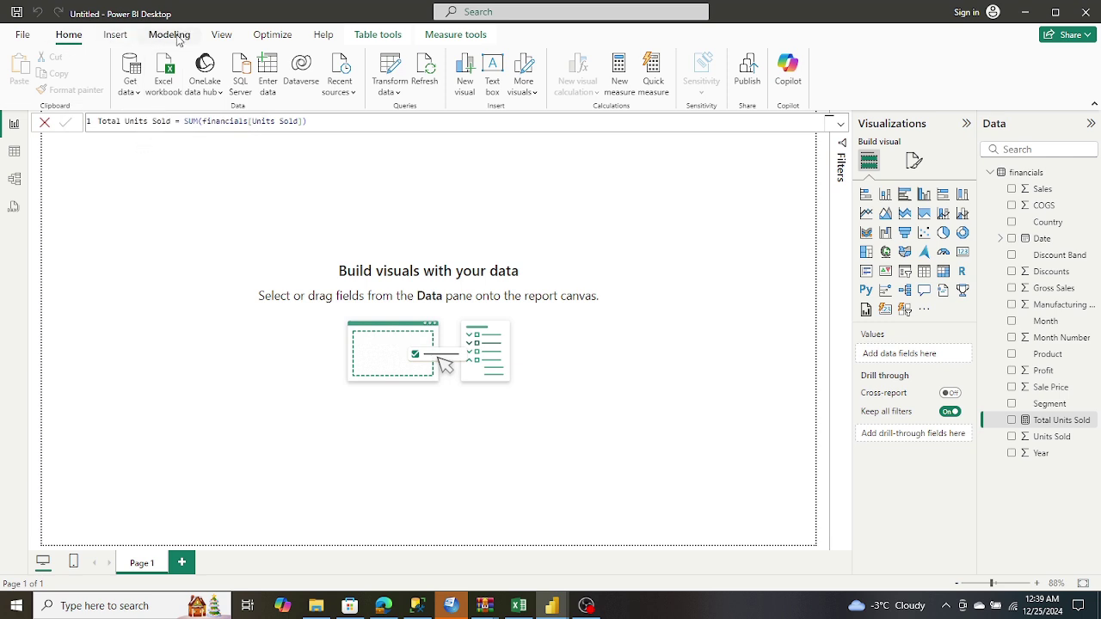
{"action": "left_click", "coordinate": [387, 38]}
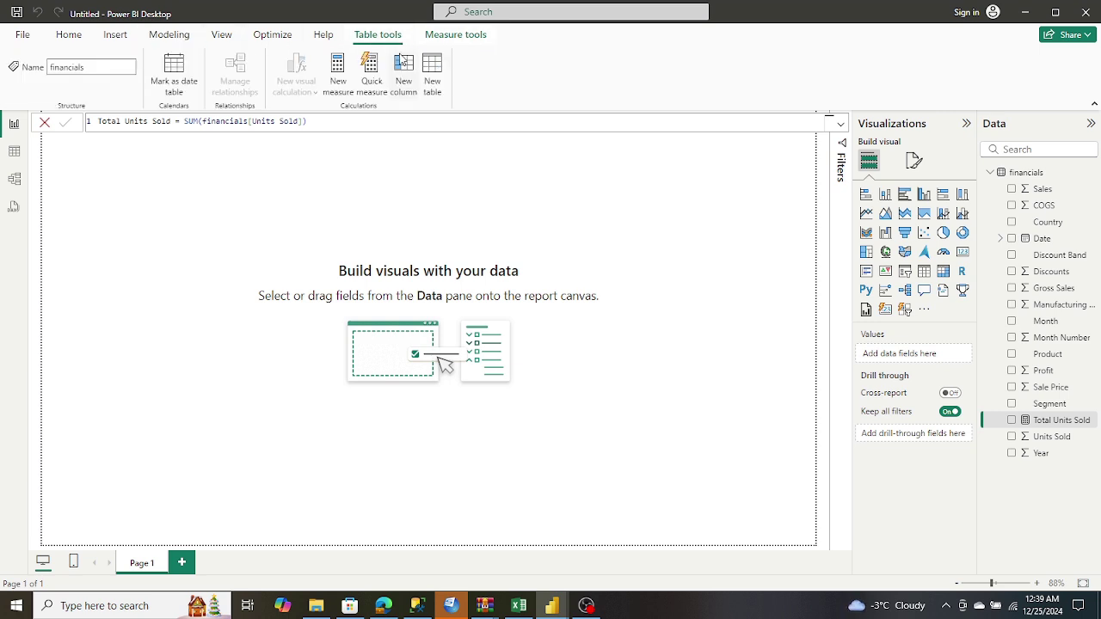
{"action": "left_click", "coordinate": [437, 70]}
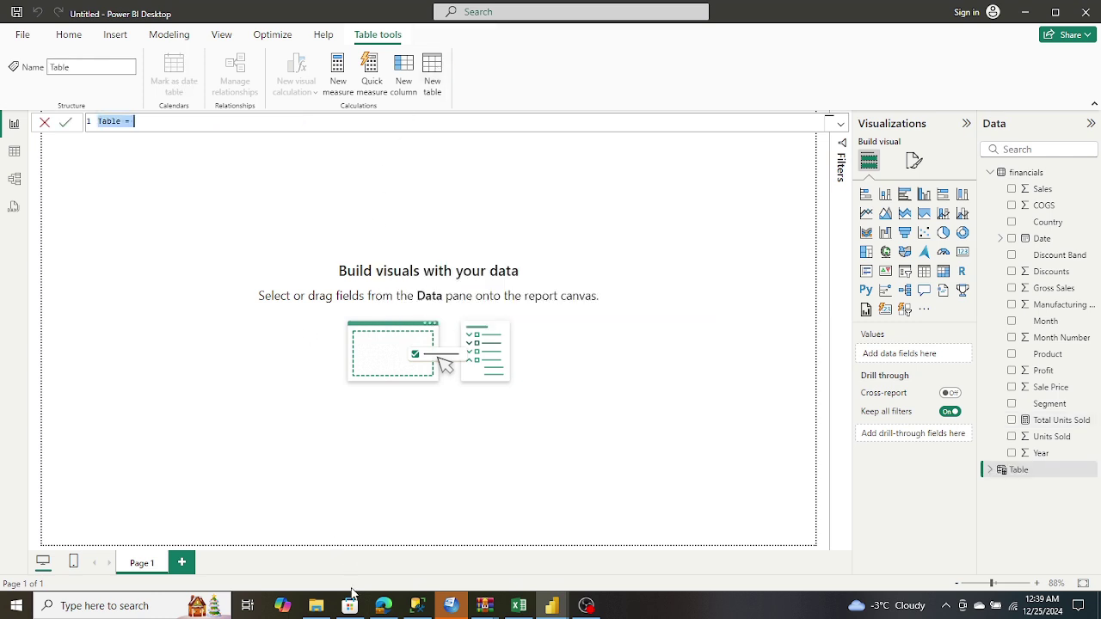
Switch to the Edge tutorial and copy the DAX expression "Calendar = CALENDAR(DATE(2013,01,01),Date(2014,12,31))".
{"action": "left_click", "coordinate": [384, 606]}
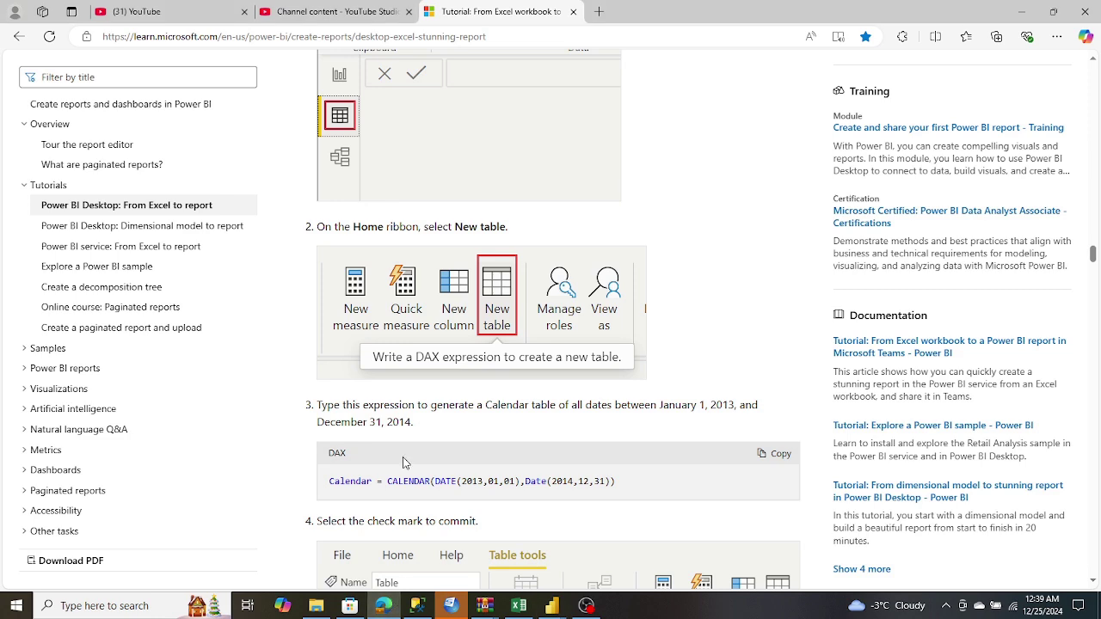
{"action": "scroll", "coordinate": [404, 463], "scroll_direction": "down", "scroll_amount": 1}
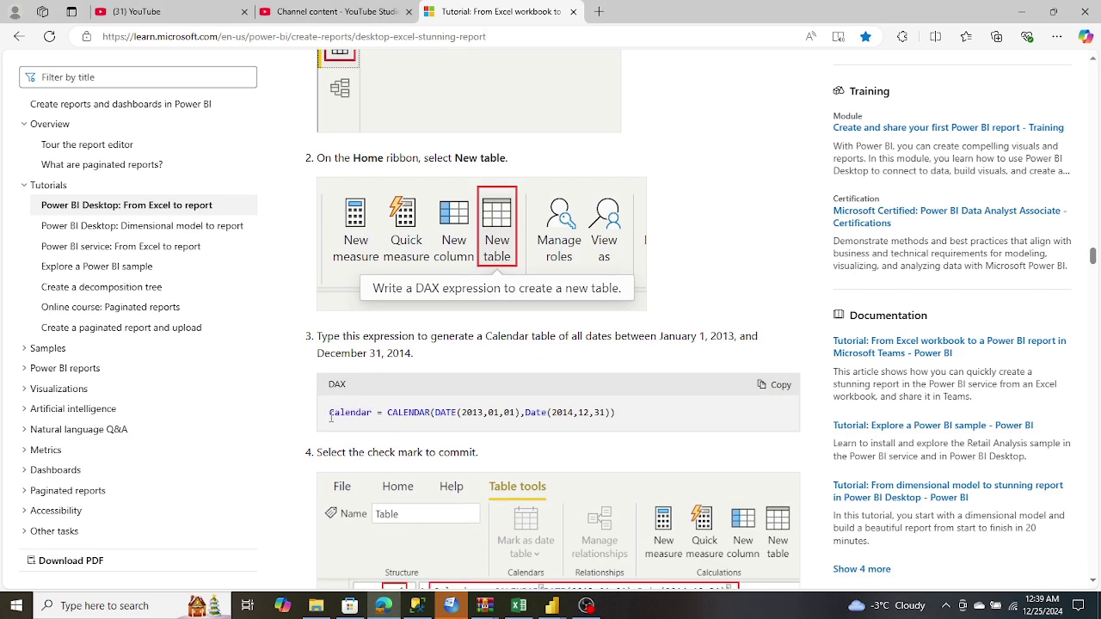
{"action": "left_click_drag", "start_coordinate": [328, 412], "coordinate": [647, 420]}
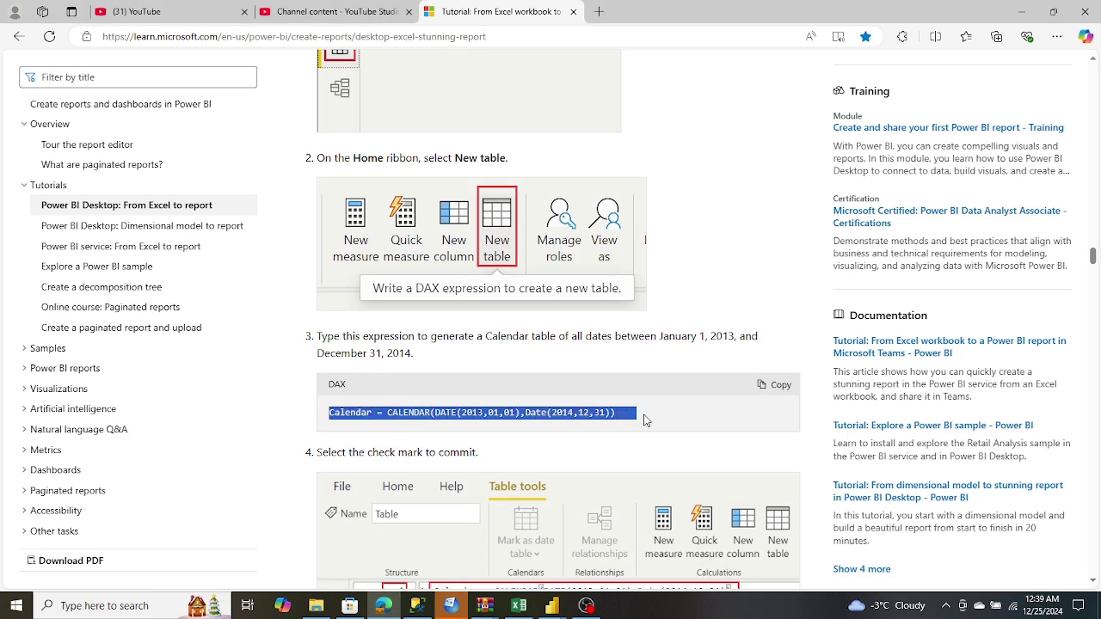
{"action": "right_click", "coordinate": [591, 421]}
{"action": "left_click", "coordinate": [611, 207]}
Switch to the untitled report in Power BI Desktop and define the new table with the copied expression "Calendar = CALENDAR(DATE(2013,01,01),Date(2014,12,31))".
{"action": "left_click", "coordinate": [552, 607]}
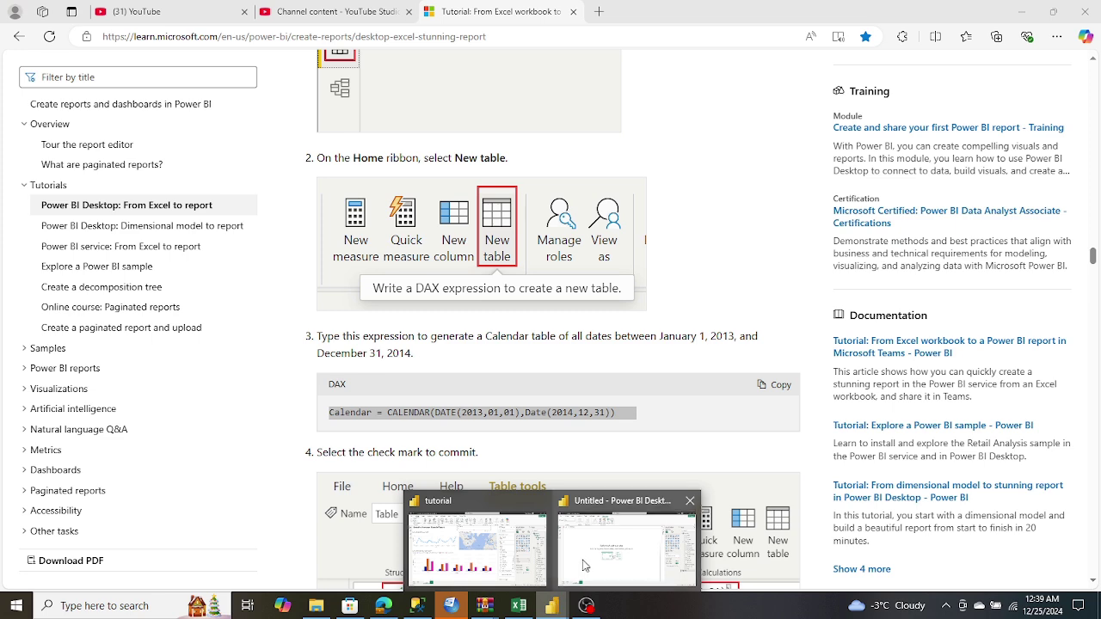
{"action": "left_click", "coordinate": [633, 537]}
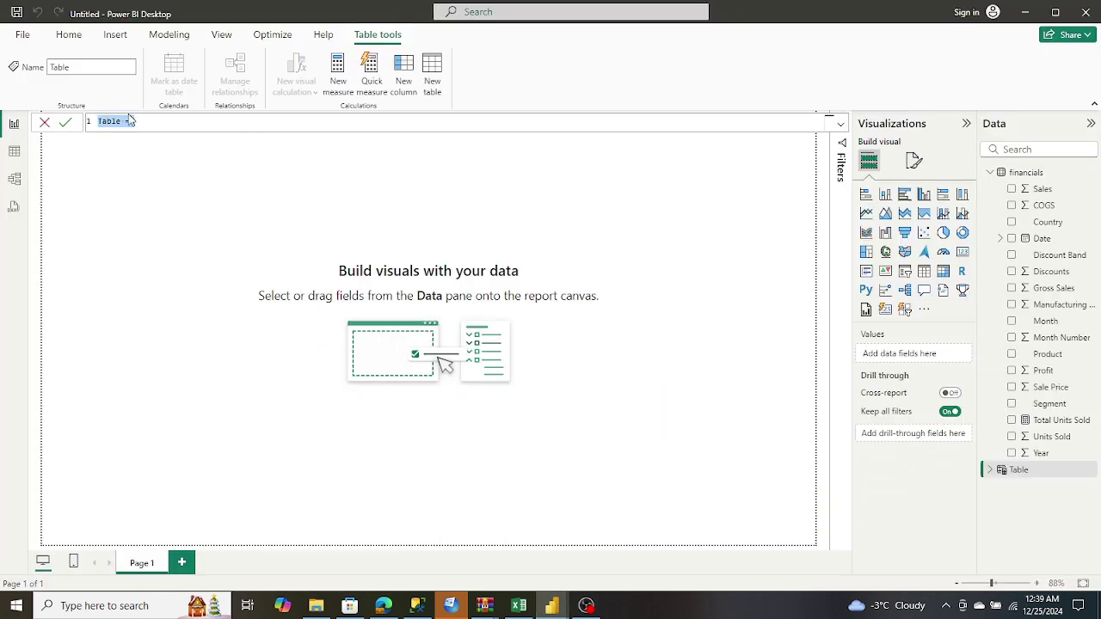
{"action": "key", "text": "ctrl+v"}
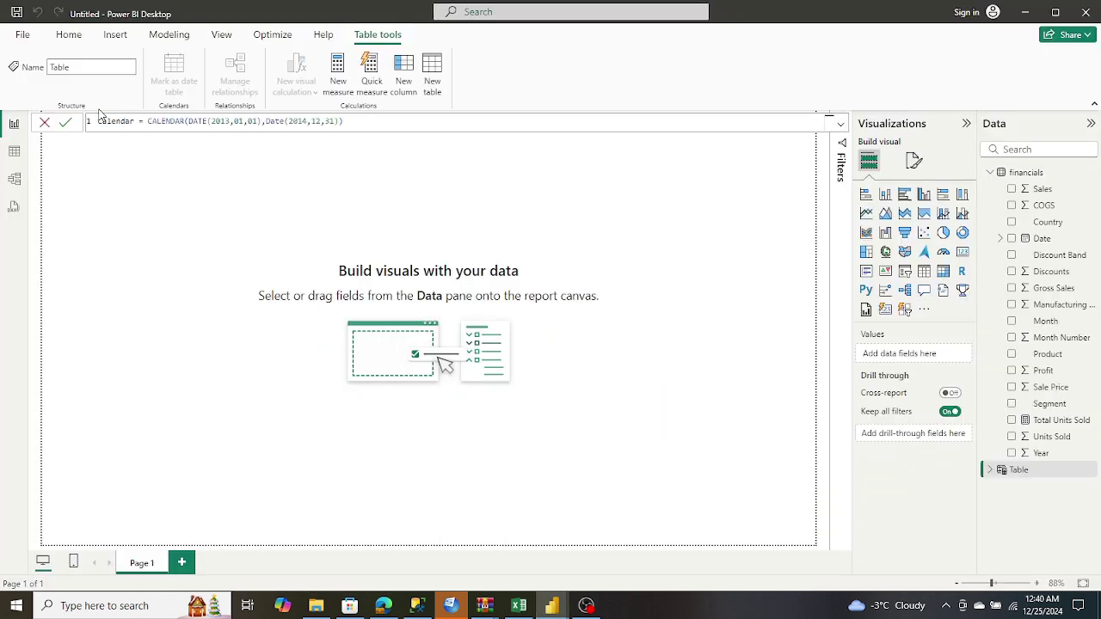
{"action": "left_click", "coordinate": [65, 125]}
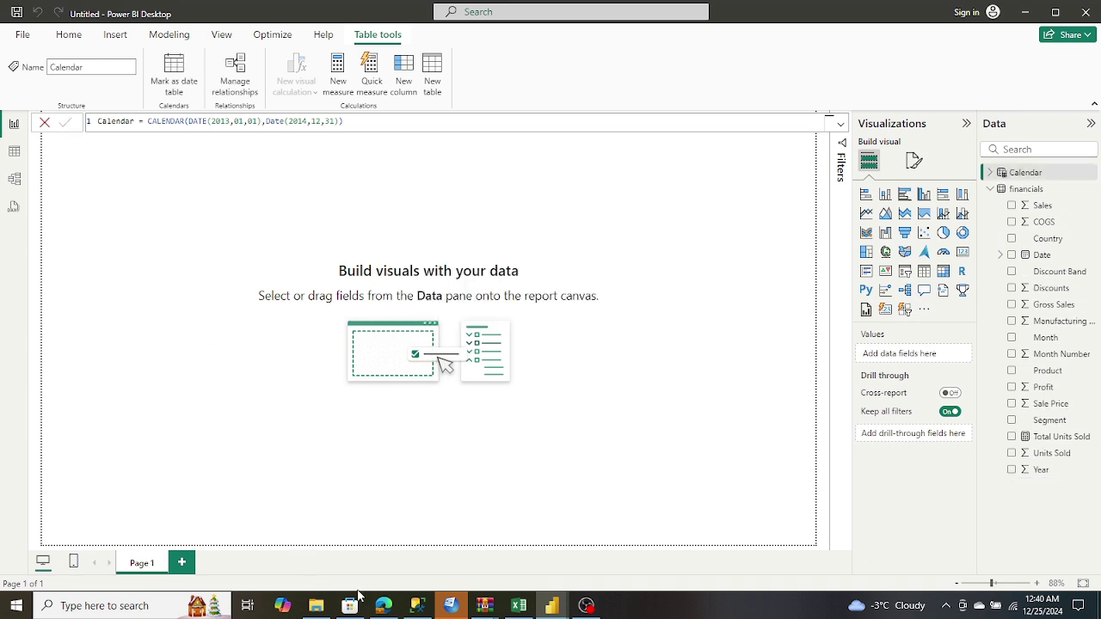
Expand the Calendar table down to its Date Hierarchy to examine the fields, and collapse it again.
{"action": "mouse_move", "coordinate": [392, 609]}
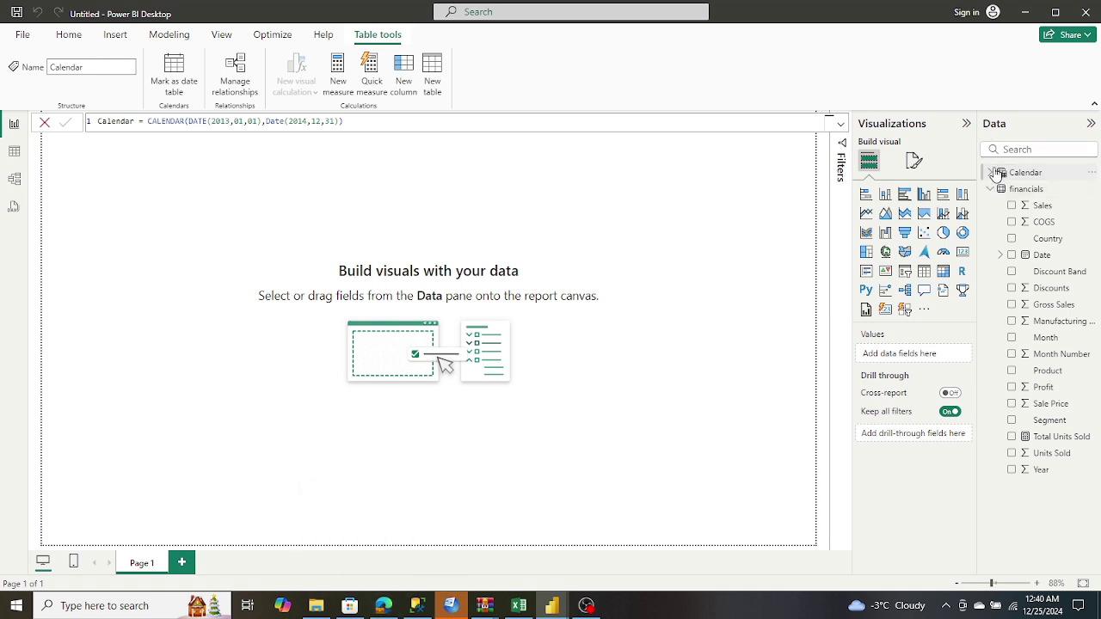
{"action": "left_click", "coordinate": [991, 173]}
{"action": "left_click", "coordinate": [1003, 190]}
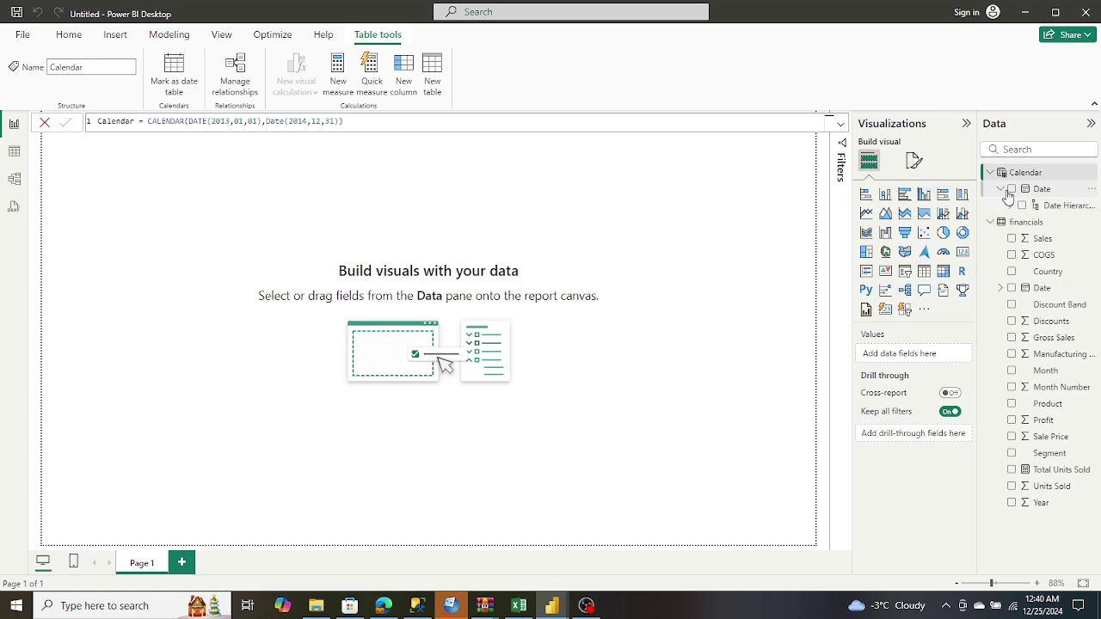
{"action": "left_click", "coordinate": [1012, 207]}
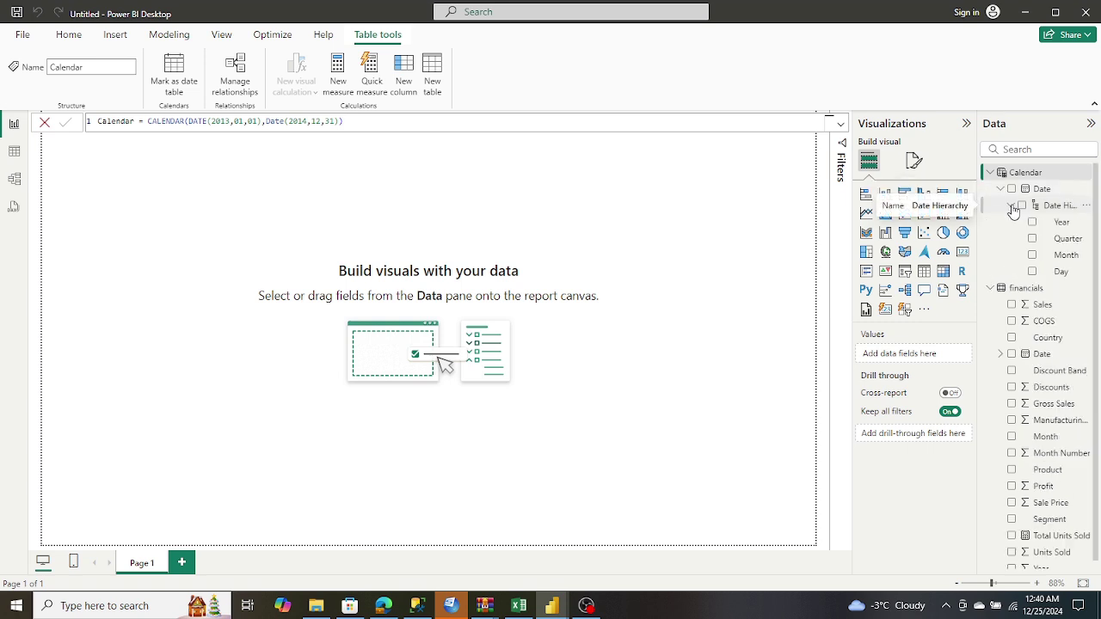
{"action": "left_click", "coordinate": [1012, 207]}
{"action": "left_click", "coordinate": [1001, 189]}
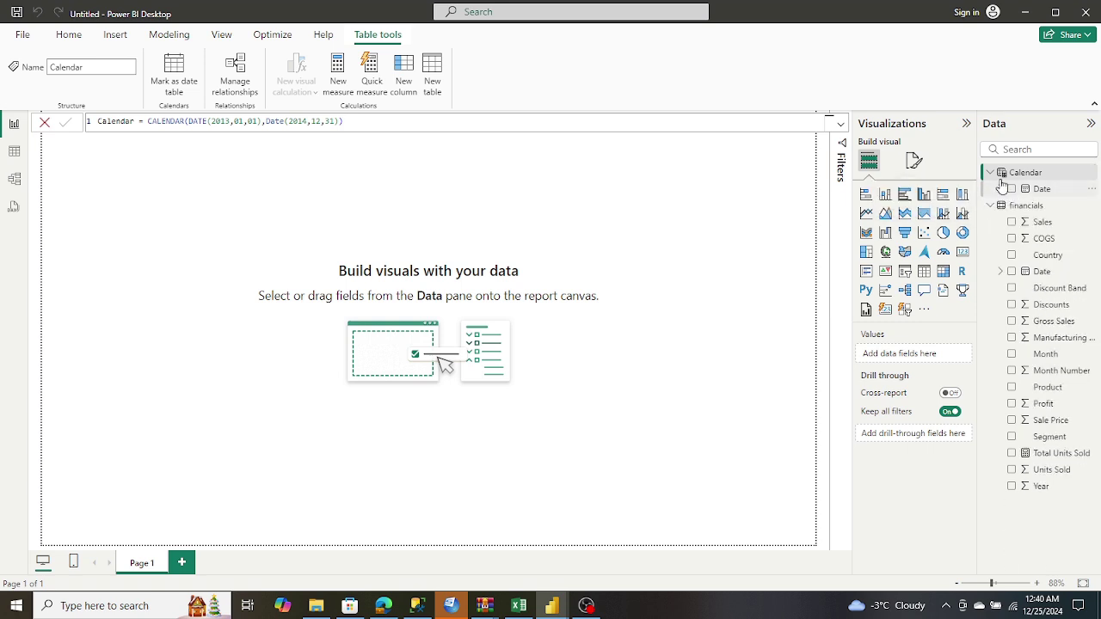
{"action": "left_click", "coordinate": [990, 172]}
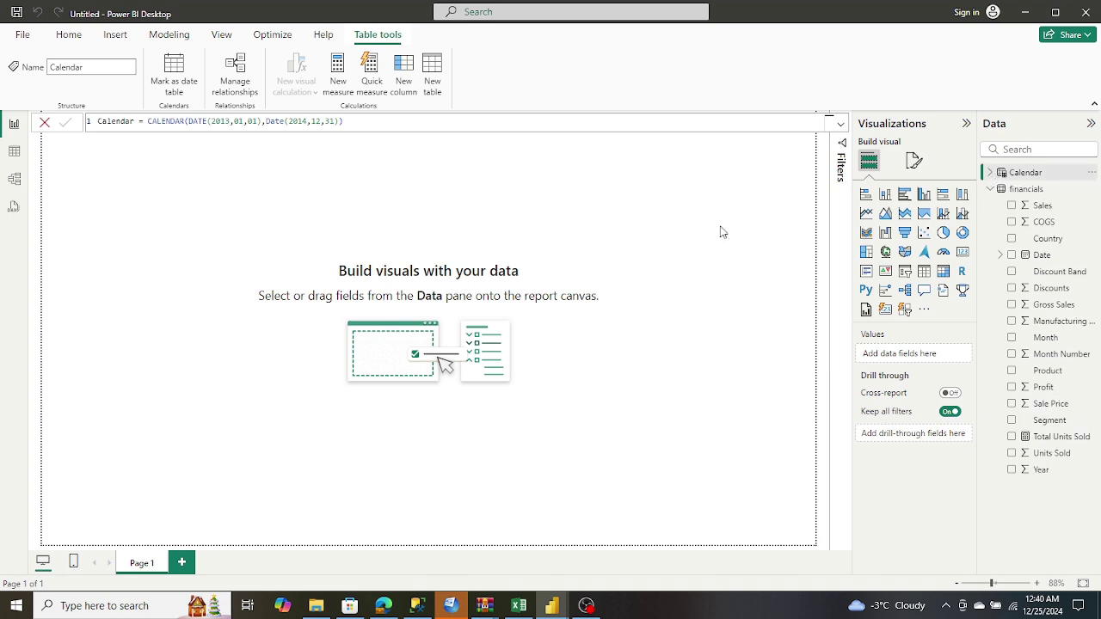
Switch to the Edge tutorial and read the commit instruction and the sample rows of the Calendar table.
{"action": "left_click", "coordinate": [384, 605]}
{"action": "scroll", "coordinate": [419, 390], "scroll_direction": "down", "scroll_amount": 3}
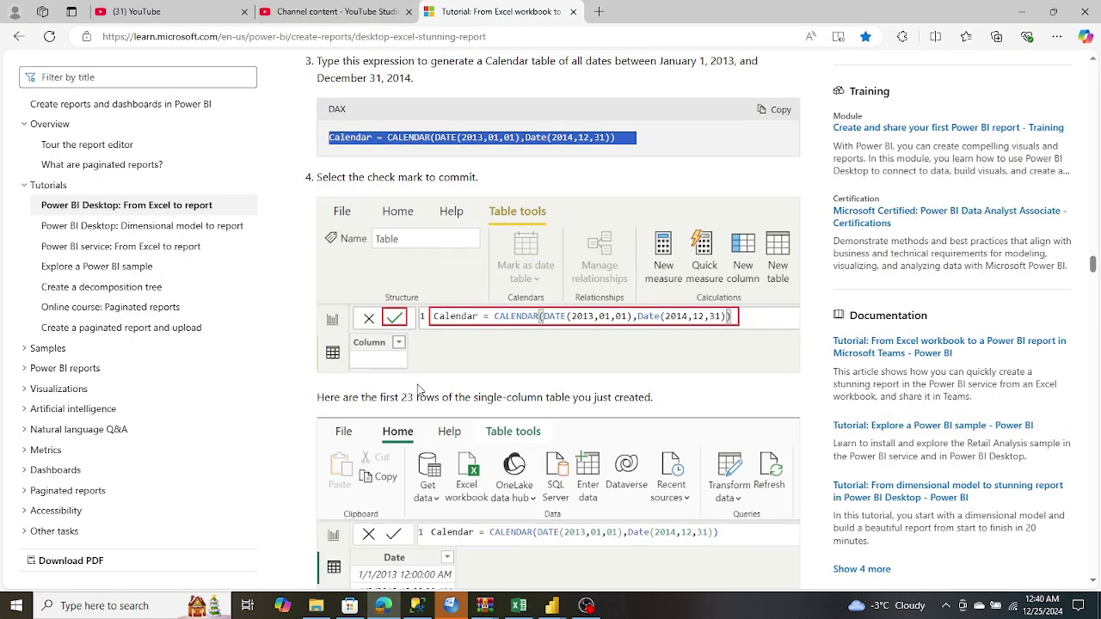
{"action": "scroll", "coordinate": [419, 390], "scroll_direction": "down", "scroll_amount": 4}
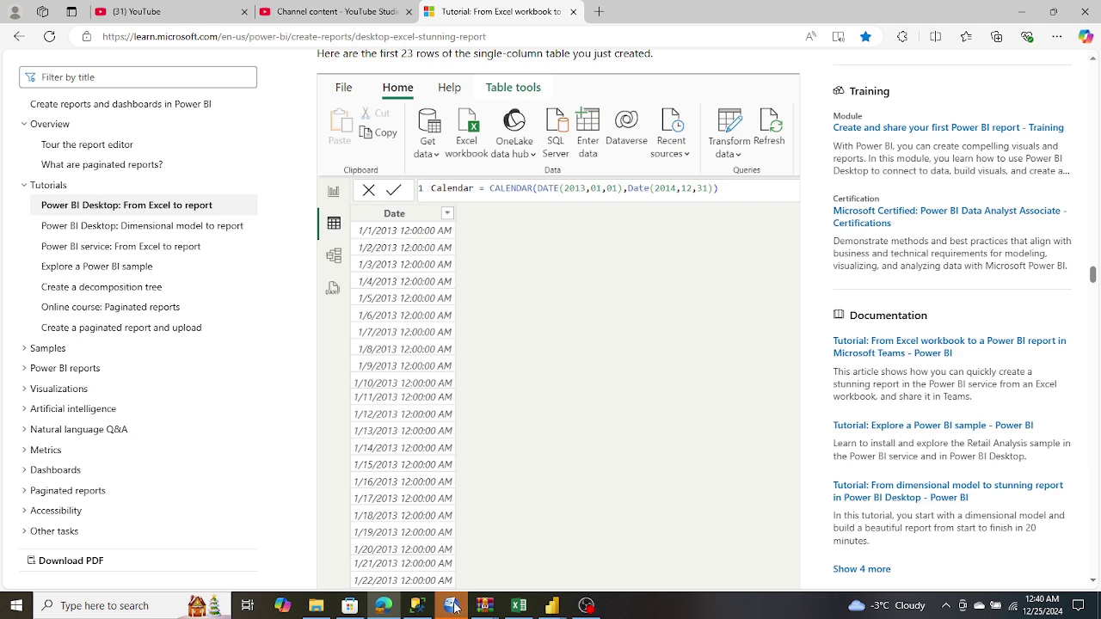
Switch to the untitled report in Power BI Desktop and view the Calendar table's rows in Table view.
{"action": "left_click", "coordinate": [417, 606]}
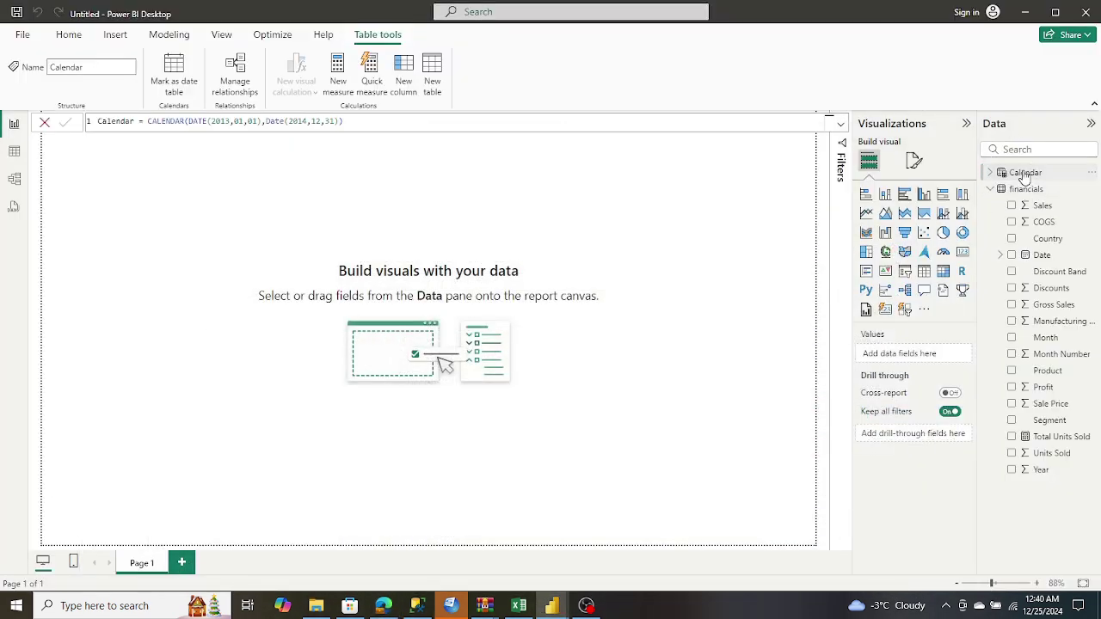
{"action": "left_click", "coordinate": [15, 153]}
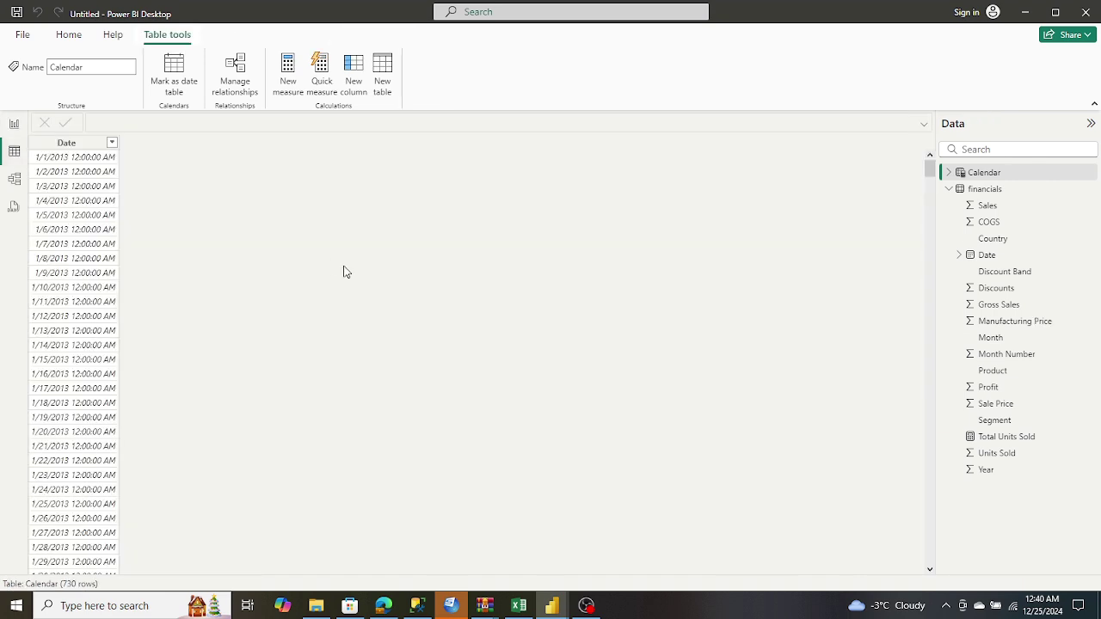
{"action": "left_click", "coordinate": [384, 606]}
{"action": "left_click", "coordinate": [384, 607]}
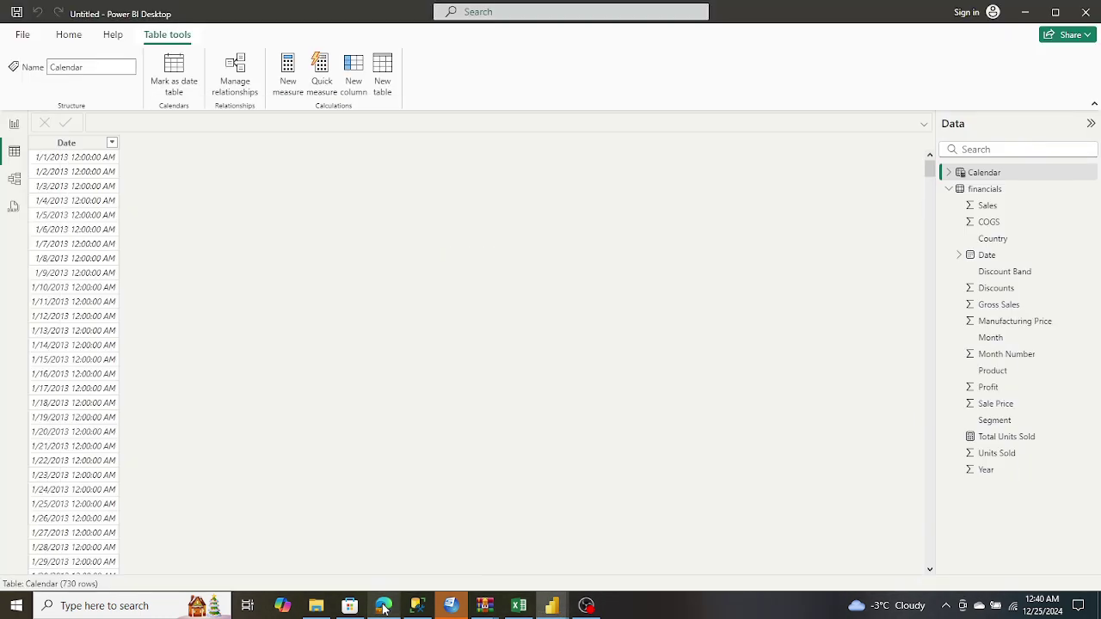
Read the tutorial's next instruction in Edge, and switch back to Power BI Desktop to open Model view.
{"action": "left_click", "coordinate": [383, 606]}
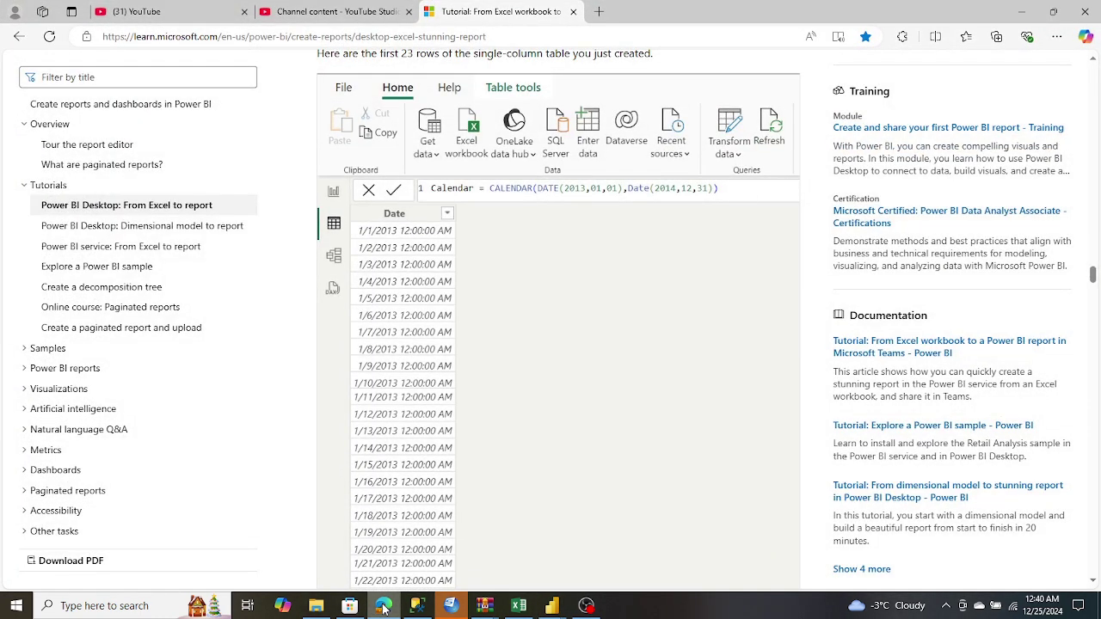
{"action": "scroll", "coordinate": [424, 441], "scroll_direction": "down", "scroll_amount": 5}
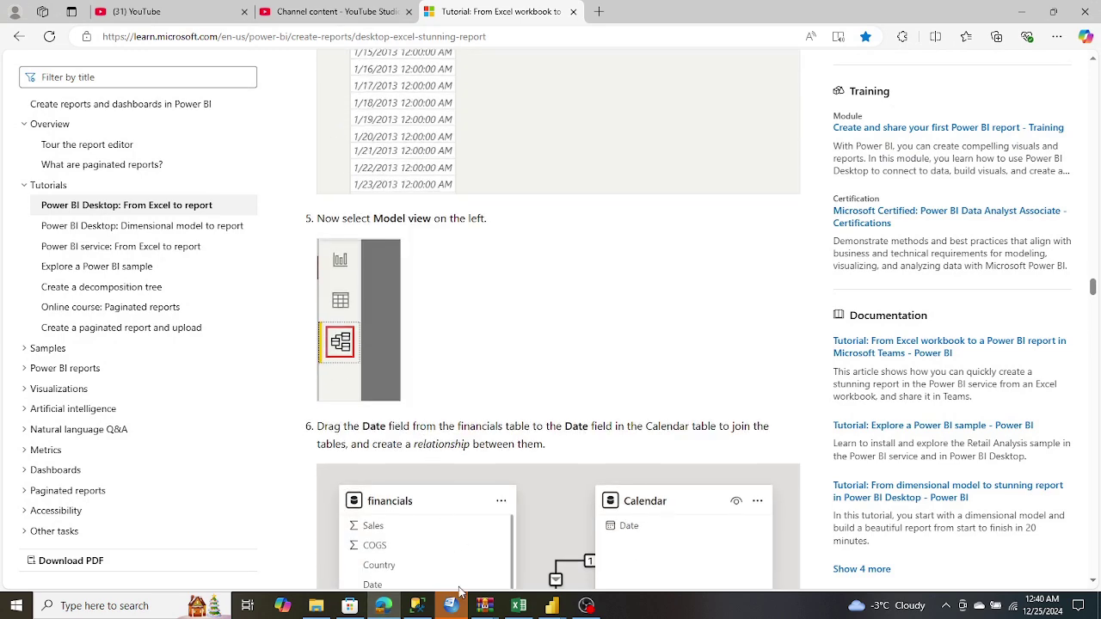
{"action": "left_click", "coordinate": [384, 607]}
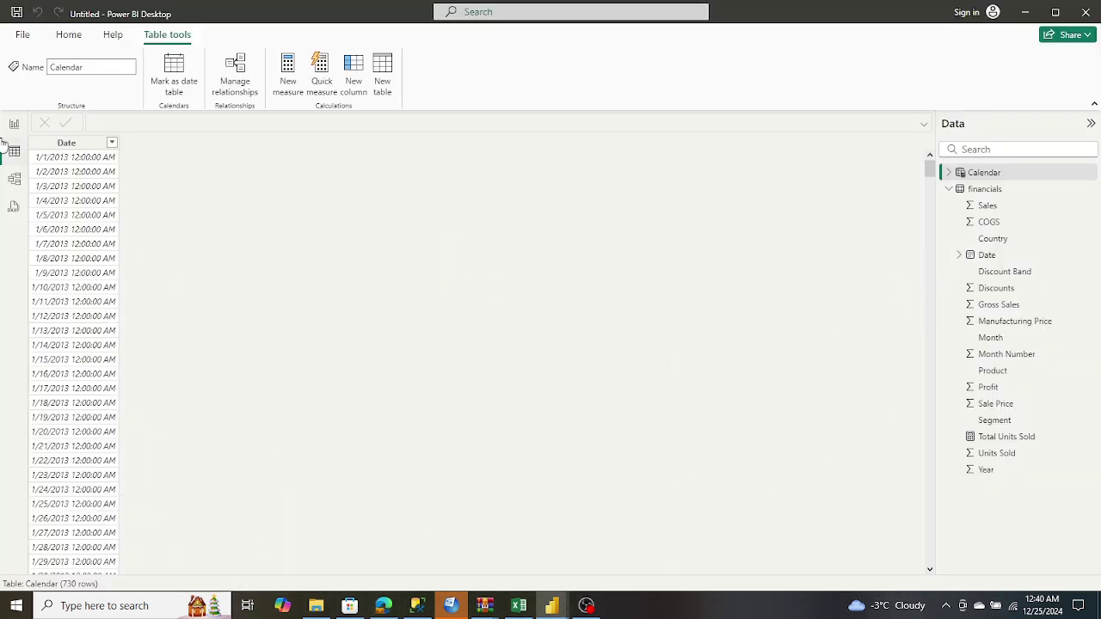
{"action": "left_click", "coordinate": [12, 182]}
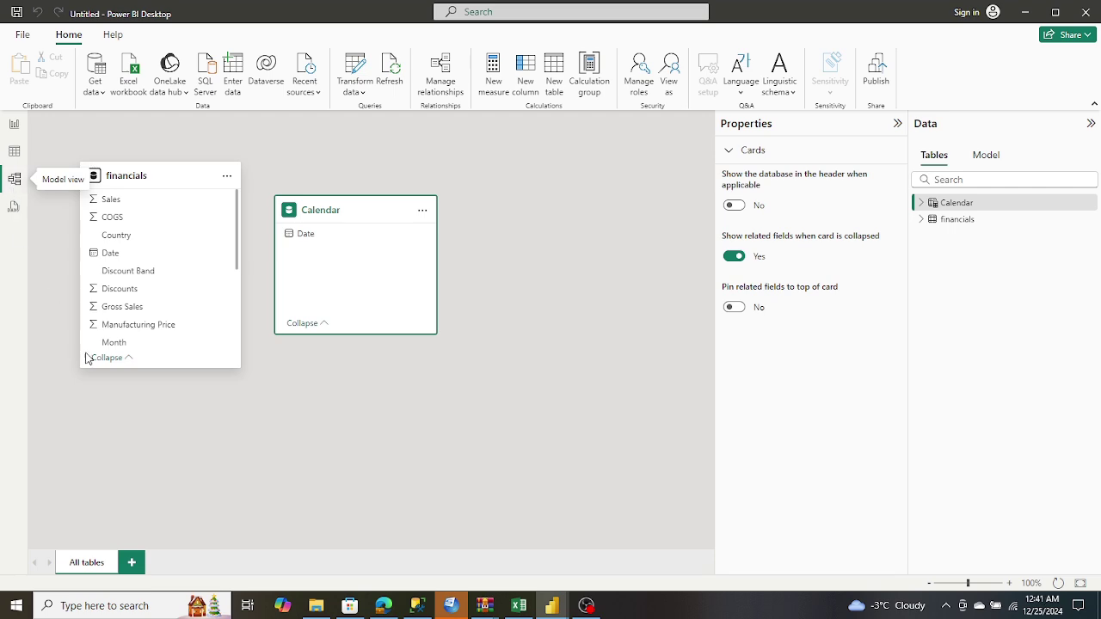
Consult the relationship instruction in Edge, and in Power BI Desktop create an active many-to-one relationship from financials Date to Calendar Date with single cross-filter direction.
{"action": "left_click", "coordinate": [383, 606]}
{"action": "scroll", "coordinate": [434, 490], "scroll_direction": "down", "scroll_amount": 3}
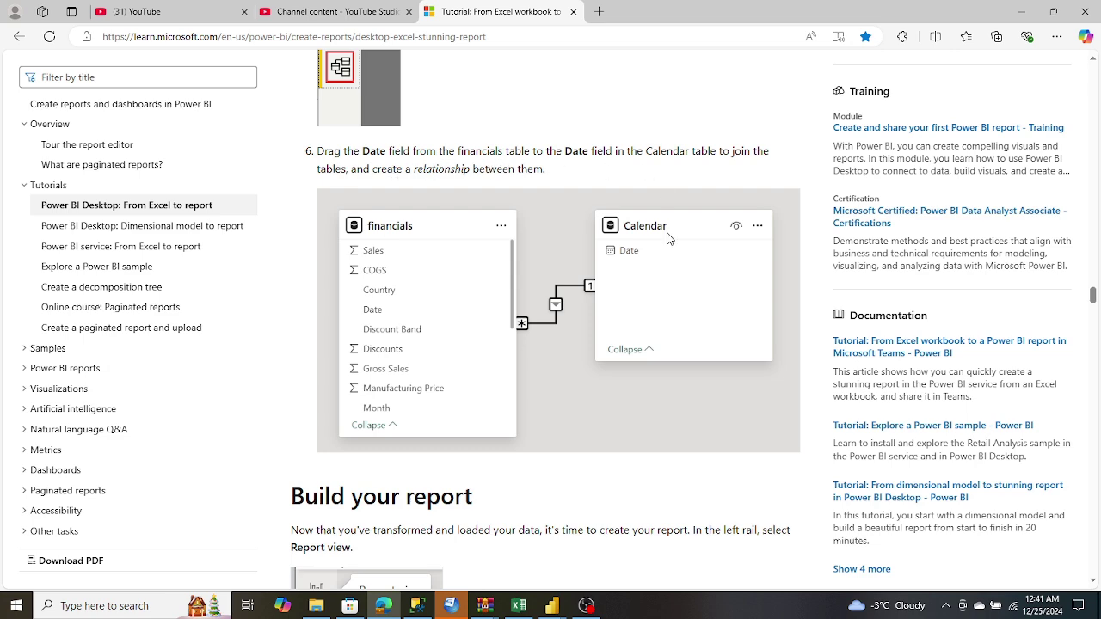
{"action": "left_click", "coordinate": [389, 604]}
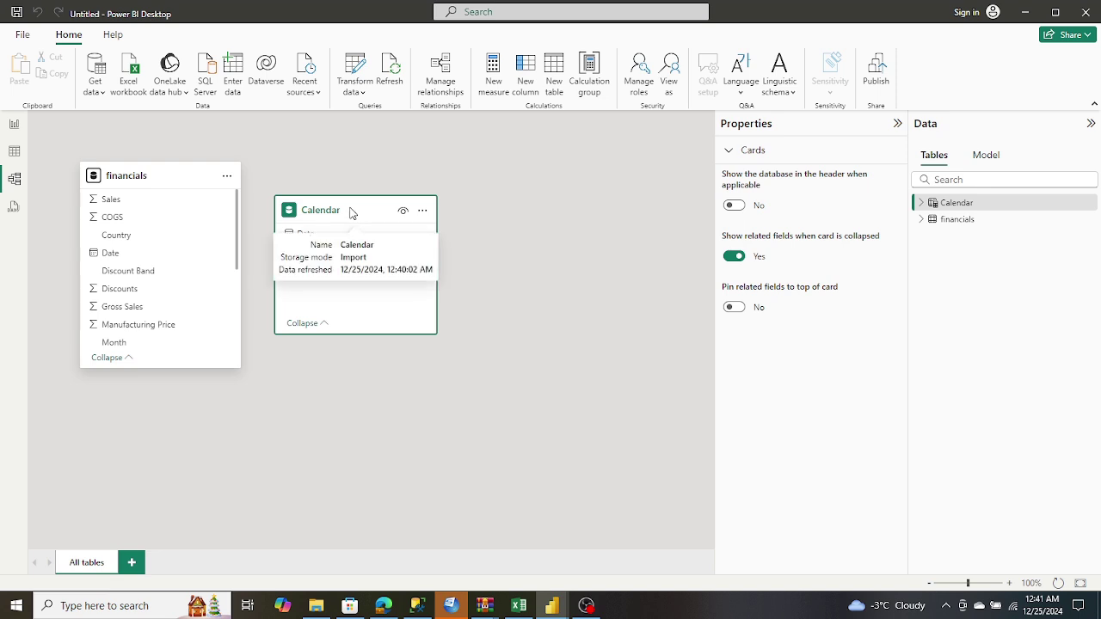
{"action": "left_click_drag", "start_coordinate": [338, 207], "coordinate": [410, 181]}
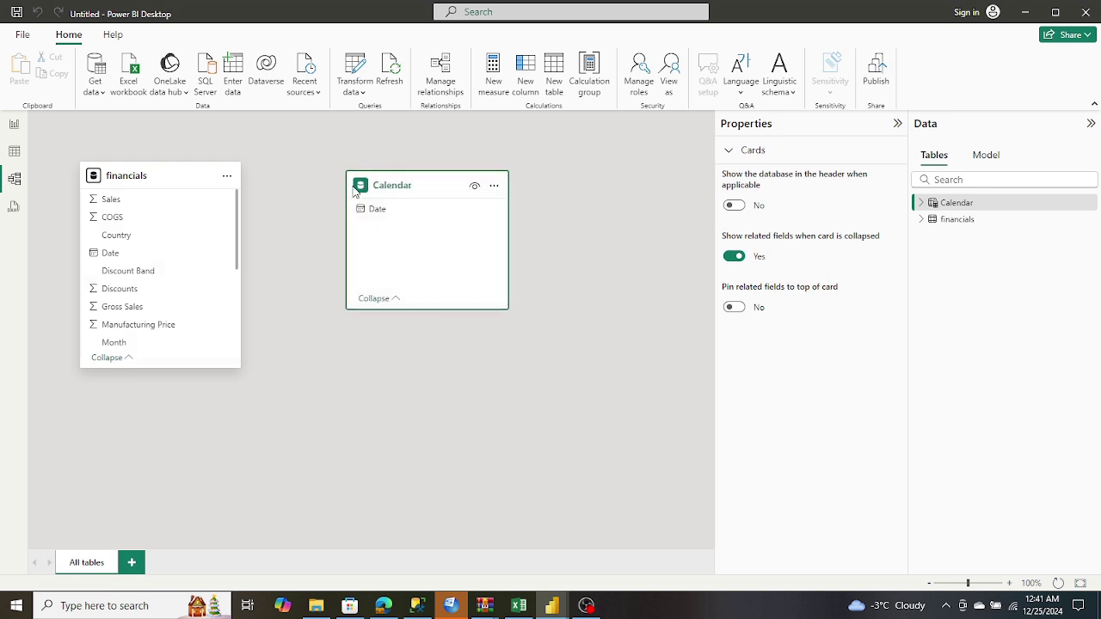
{"action": "left_click_drag", "start_coordinate": [115, 253], "coordinate": [384, 215]}
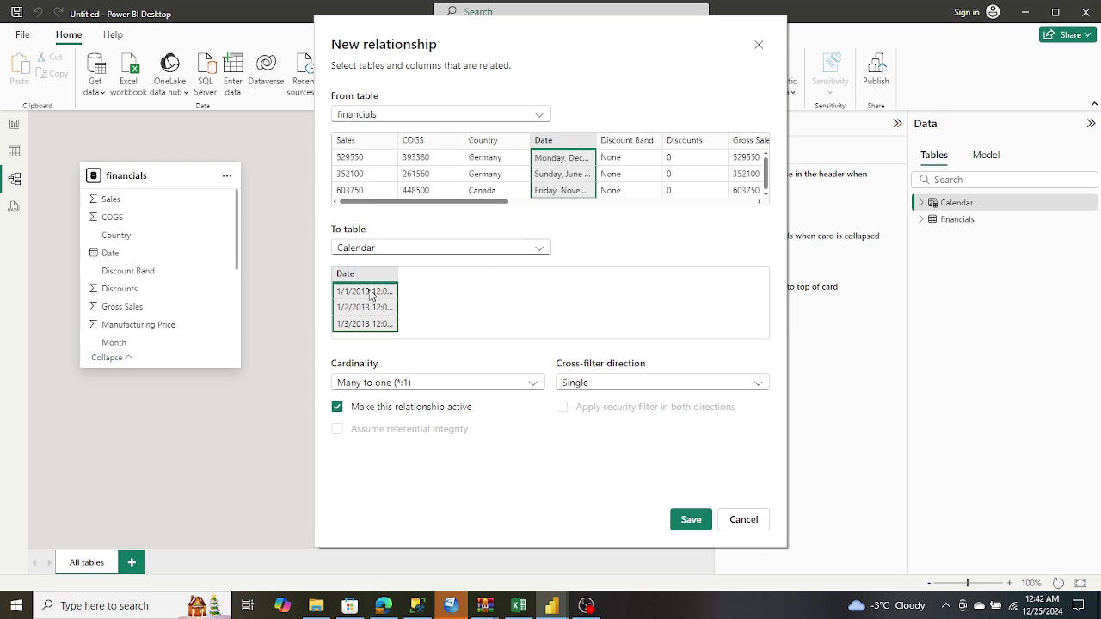
{"action": "left_click", "coordinate": [697, 521]}
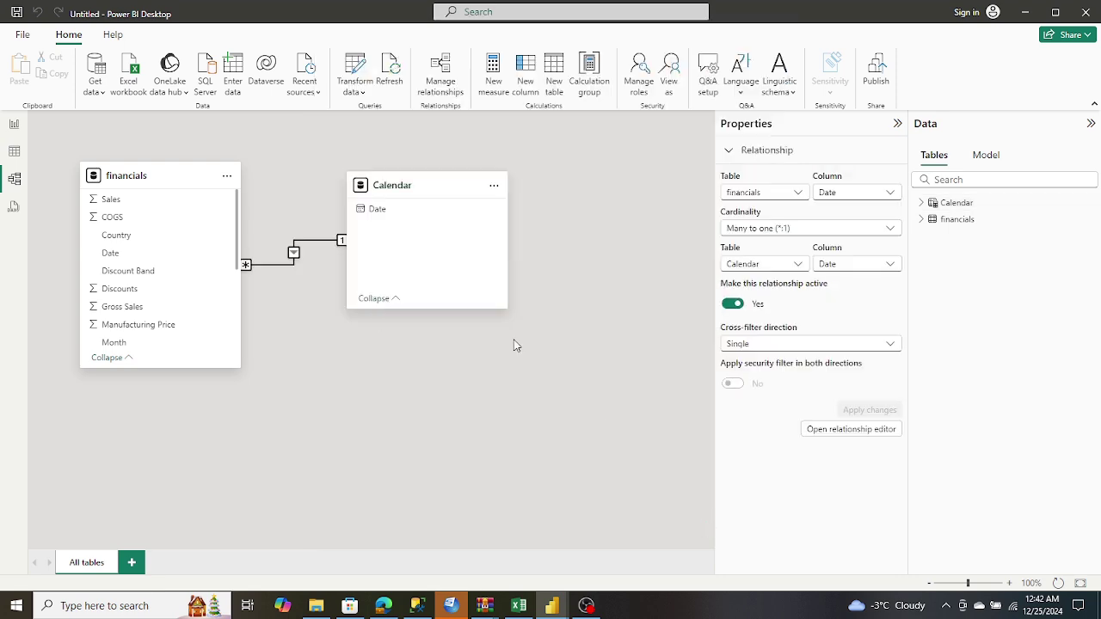
Switch to the Edge tutorial and read the "Build your report" section and the "Visual 1: Add a title" instructions.
{"action": "left_click", "coordinate": [383, 606]}
{"action": "scroll", "coordinate": [406, 416], "scroll_direction": "down", "scroll_amount": 3}
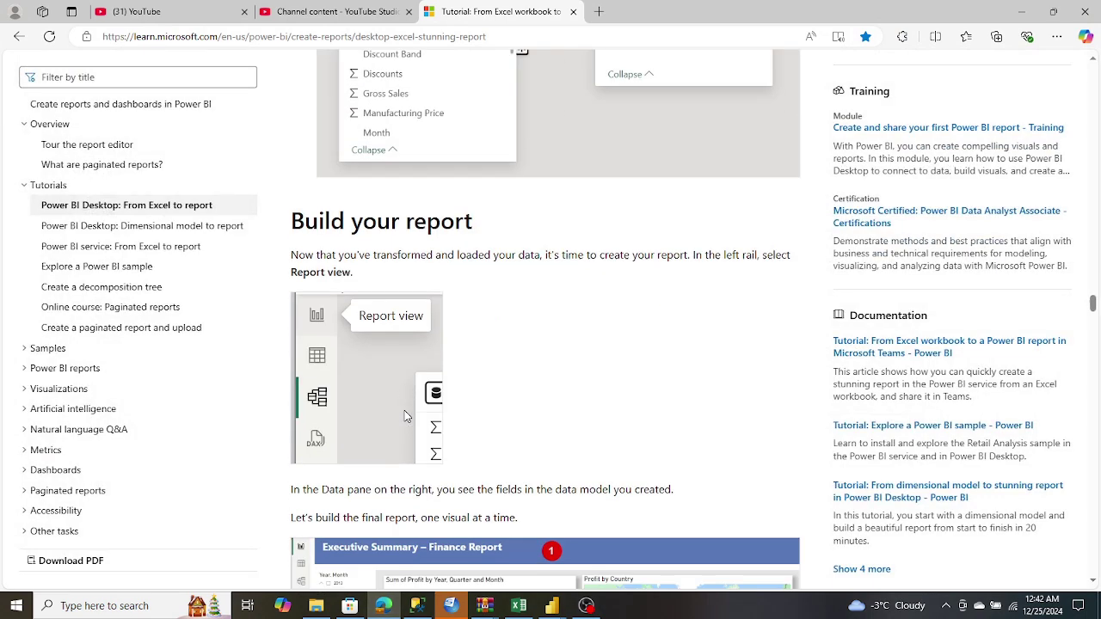
{"action": "scroll", "coordinate": [404, 411], "scroll_direction": "down", "scroll_amount": 2}
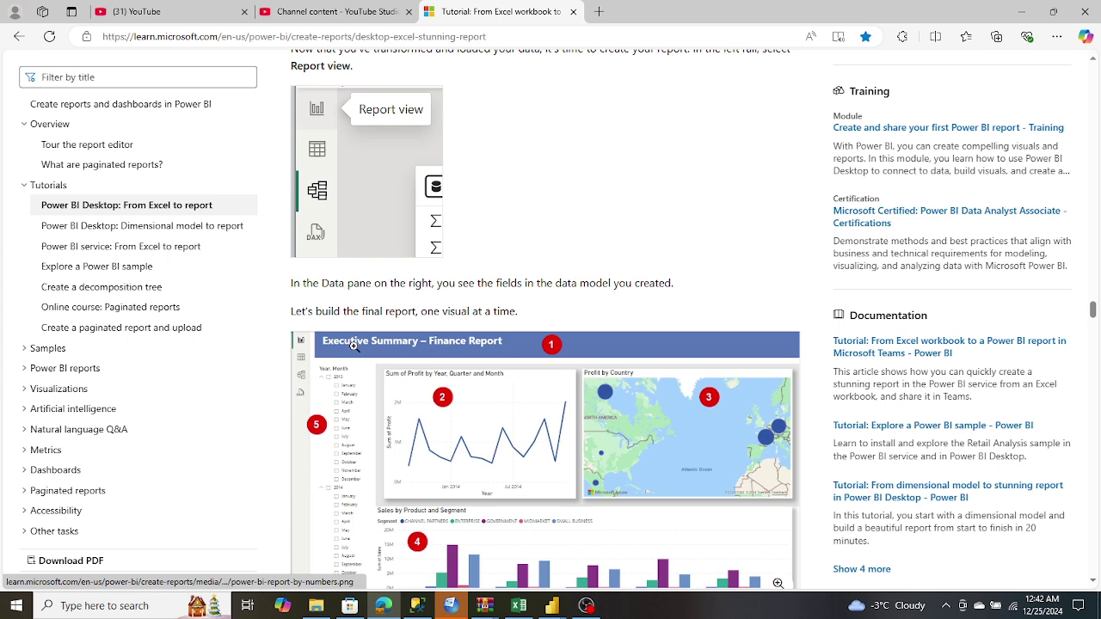
{"action": "scroll", "coordinate": [353, 346], "scroll_direction": "down", "scroll_amount": 4}
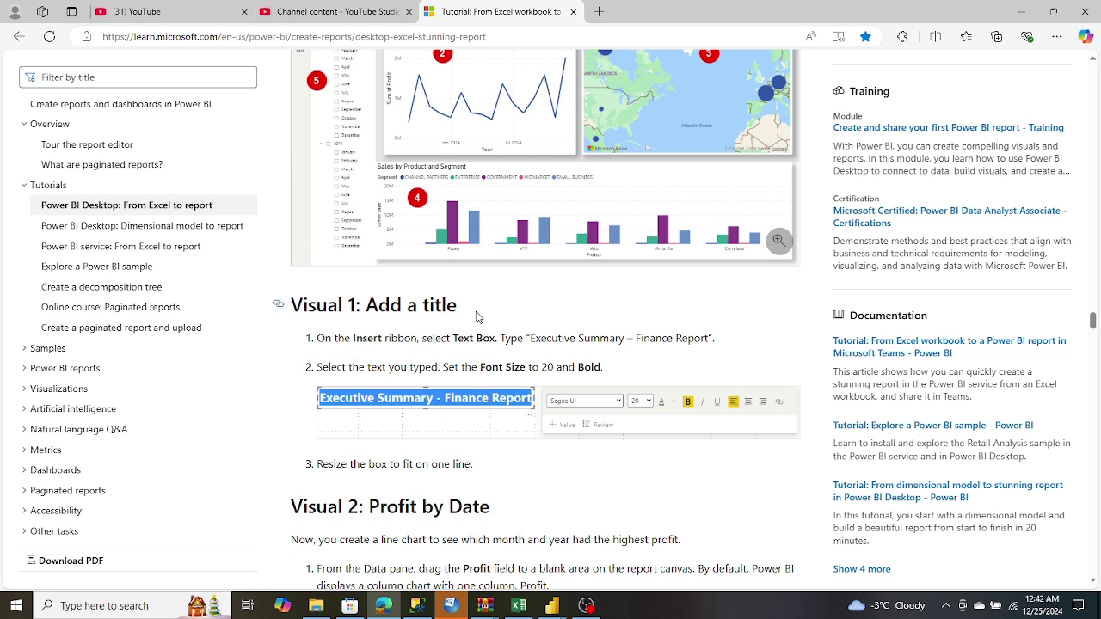
Switch to the untitled report in Power BI Desktop, insert a text box on Page 1 in Report view and reduce its height to about one line.
{"action": "mouse_move", "coordinate": [551, 607]}
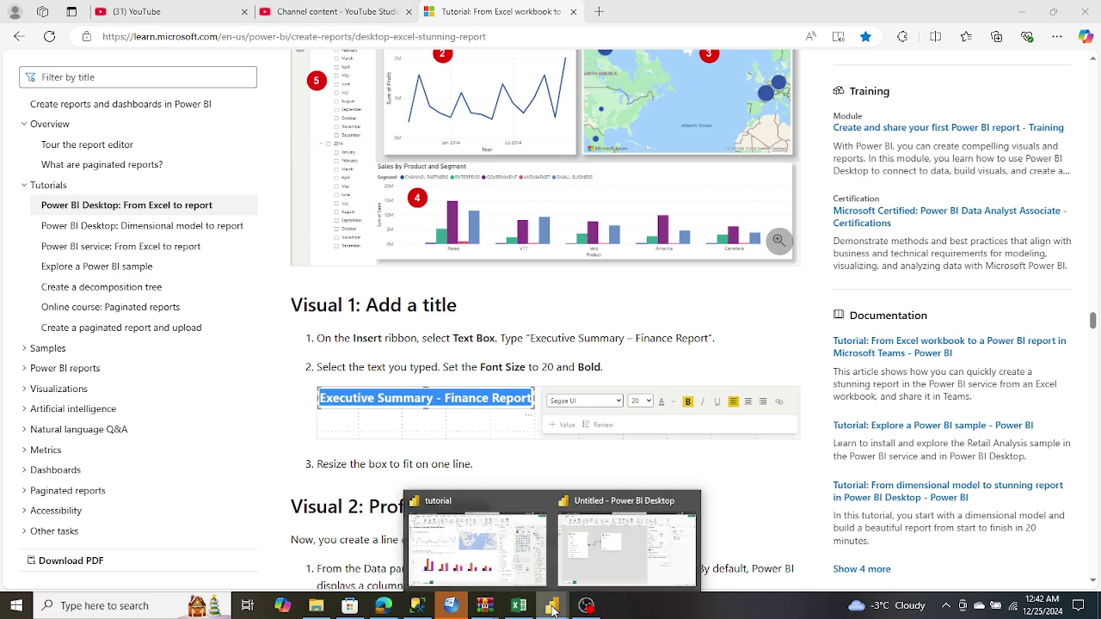
{"action": "left_click", "coordinate": [638, 549]}
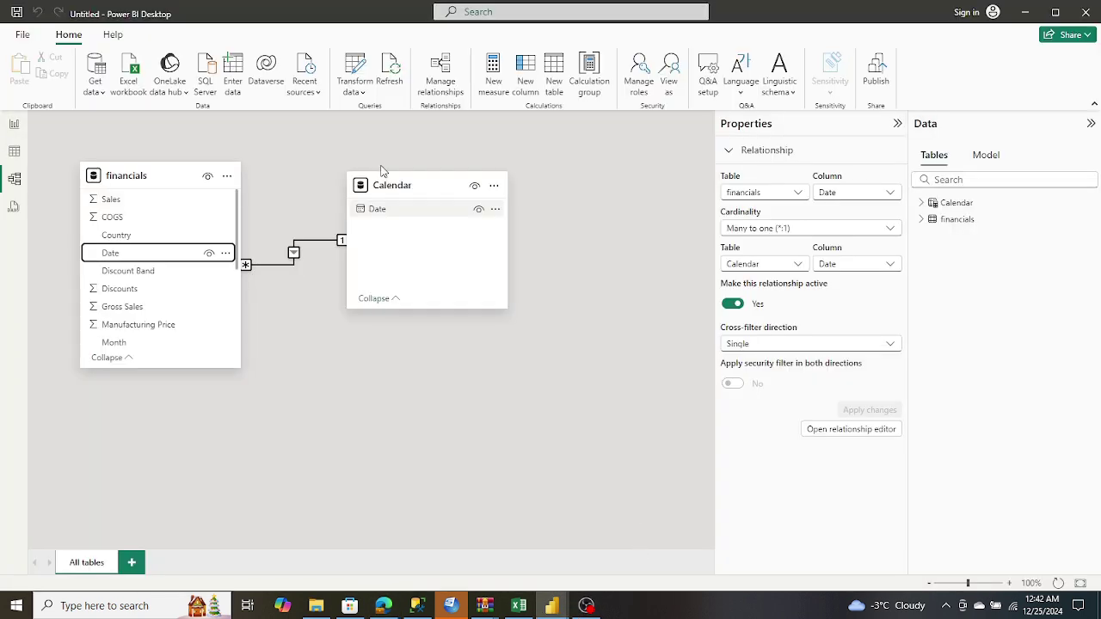
{"action": "left_click", "coordinate": [14, 126]}
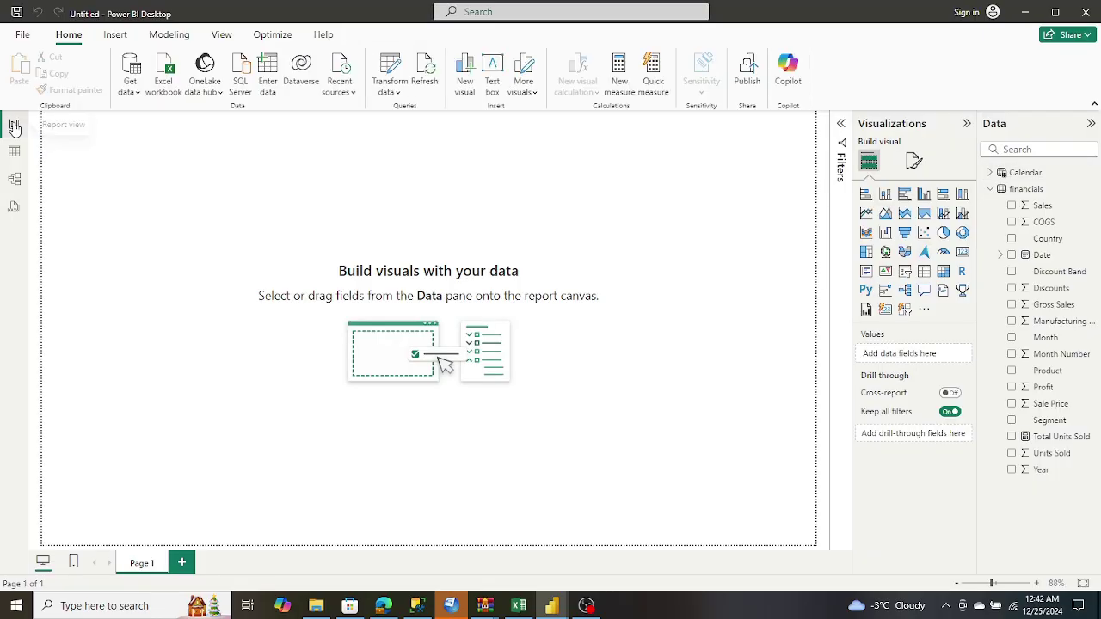
{"action": "left_click", "coordinate": [113, 36]}
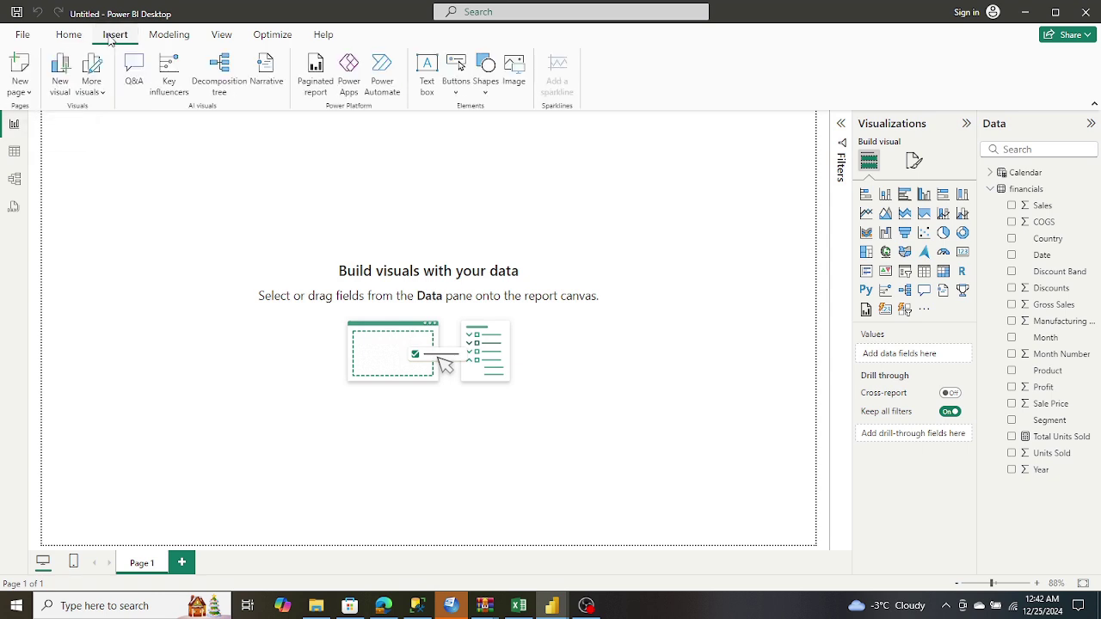
{"action": "left_click", "coordinate": [434, 74]}
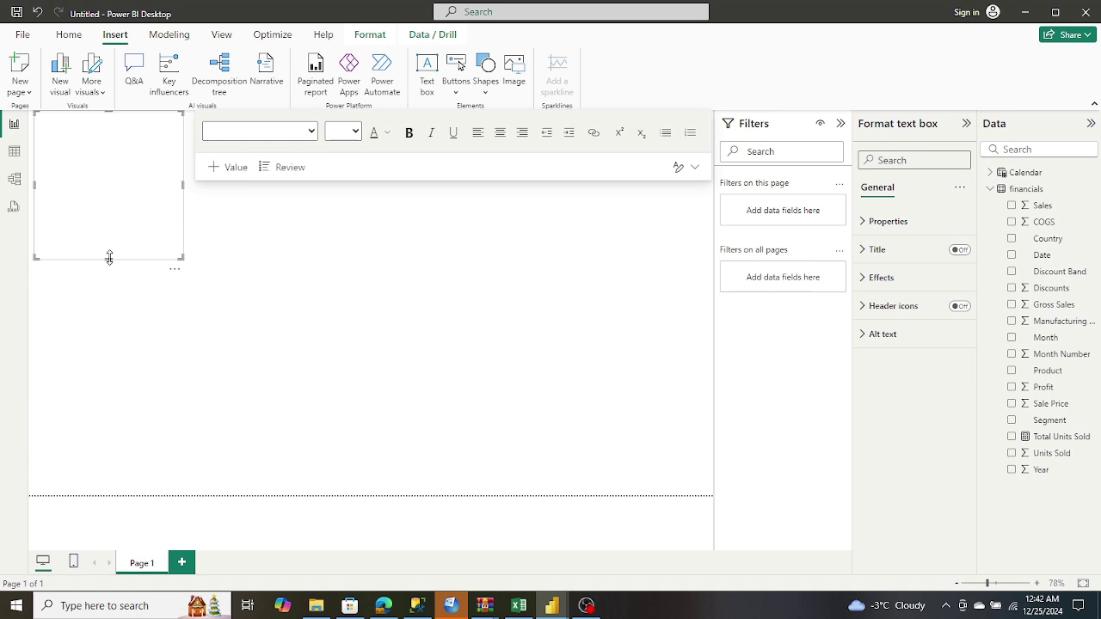
{"action": "left_click_drag", "start_coordinate": [109, 258], "coordinate": [121, 139]}
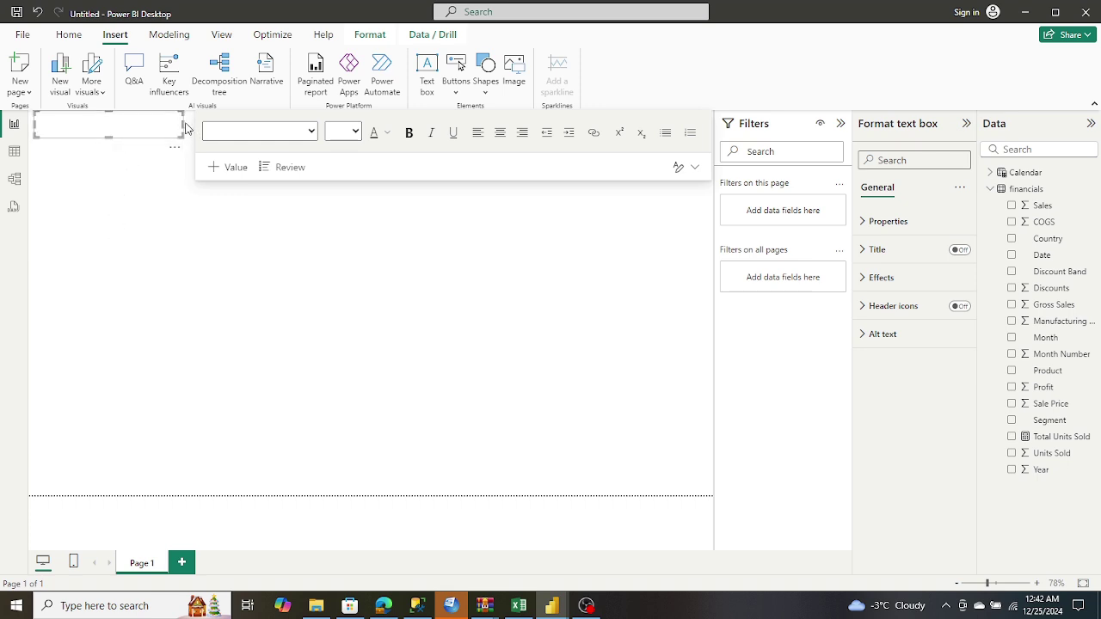
Widen the empty text box to the full width of Page 1, and check the title instruction in the Edge tutorial.
{"action": "left_click_drag", "start_coordinate": [185, 127], "coordinate": [713, 144]}
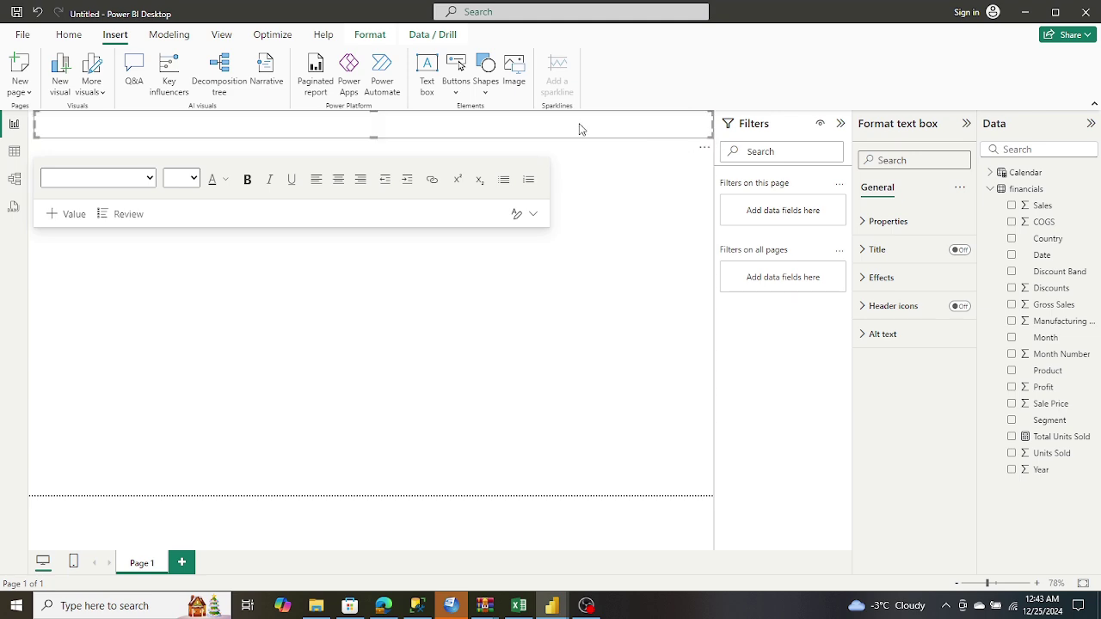
{"action": "left_click", "coordinate": [384, 605]}
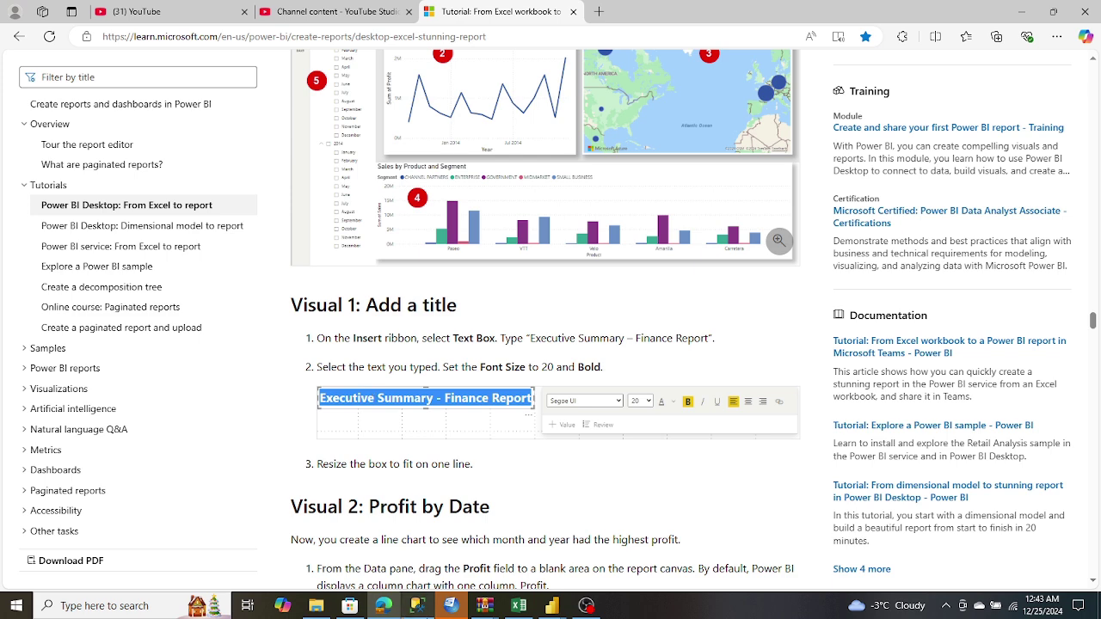
{"action": "left_click", "coordinate": [394, 606]}
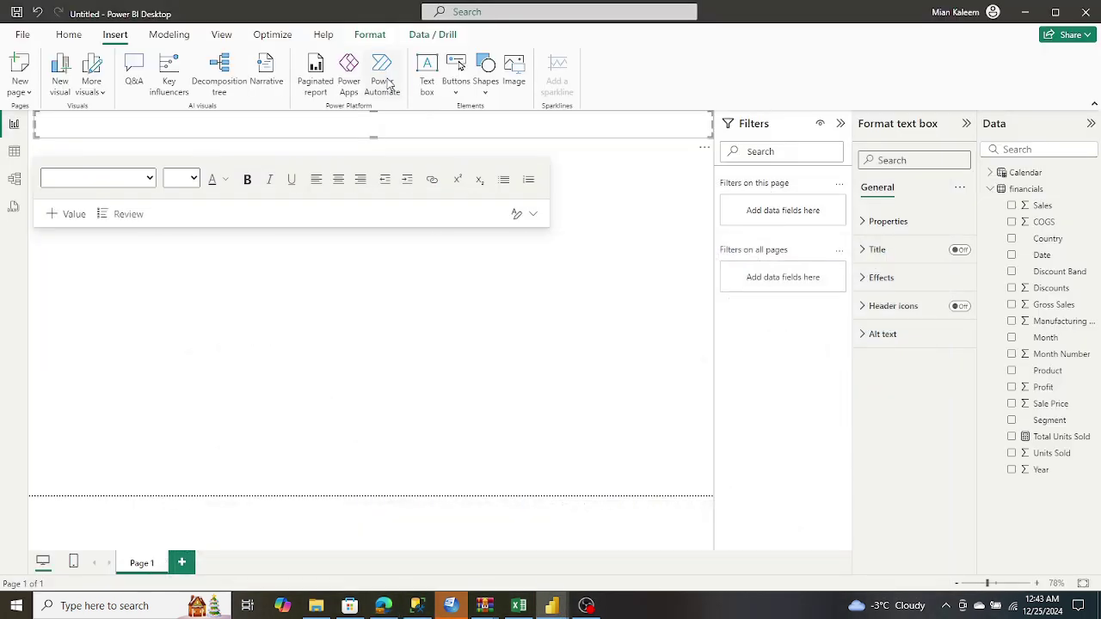
{"action": "left_click", "coordinate": [123, 122]}
{"action": "right_click", "coordinate": [123, 122]}
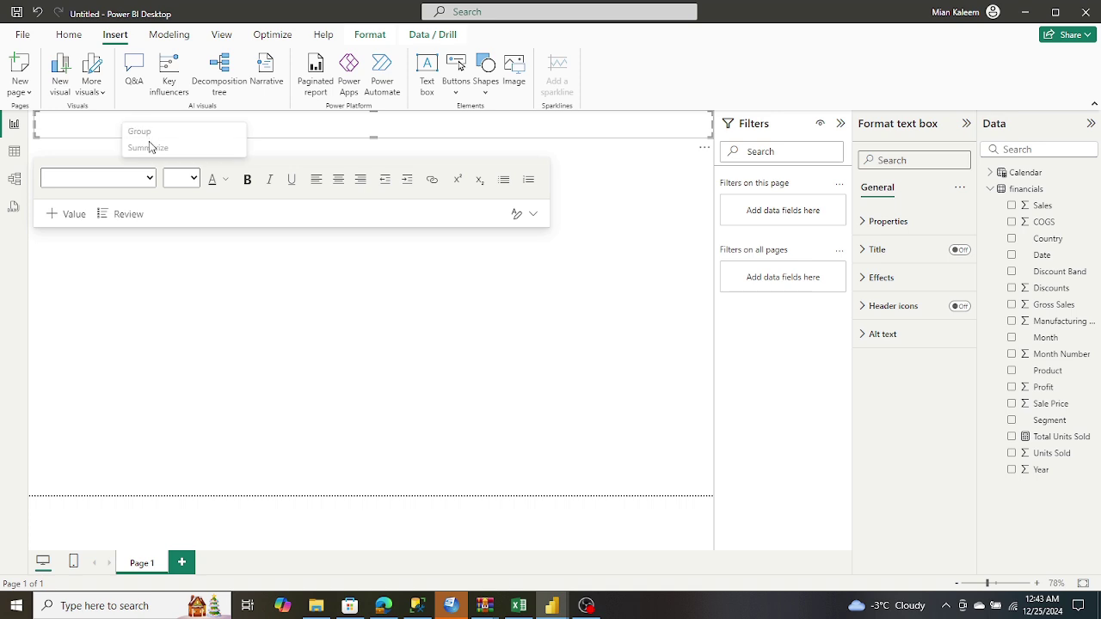
{"action": "key", "text": "Escape"}
{"action": "left_click", "coordinate": [89, 131]}
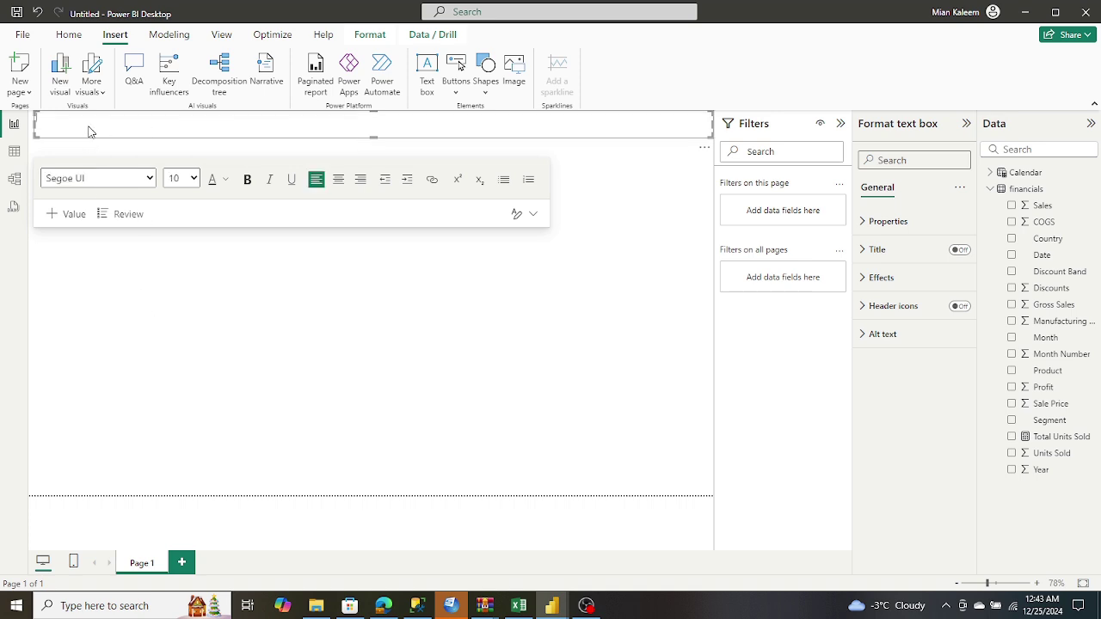
{"action": "type", "text": "Calendar = CALENDAR(DATE(2013,01,01),Date(2014,12,31))"}
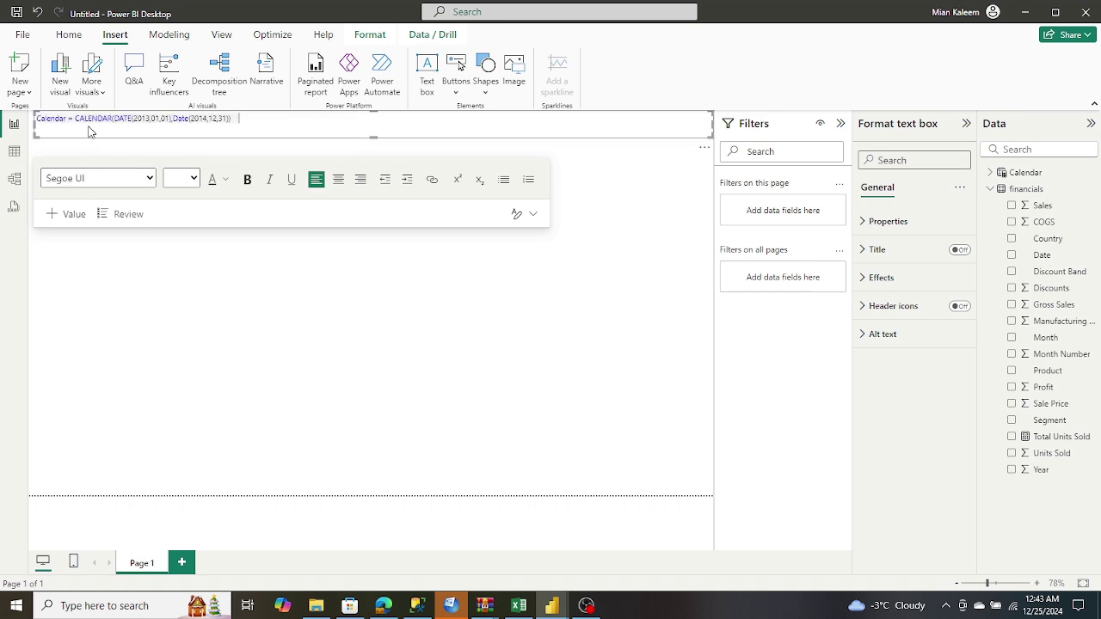
{"action": "left_click_drag", "start_coordinate": [244, 120], "coordinate": [3, 85]}
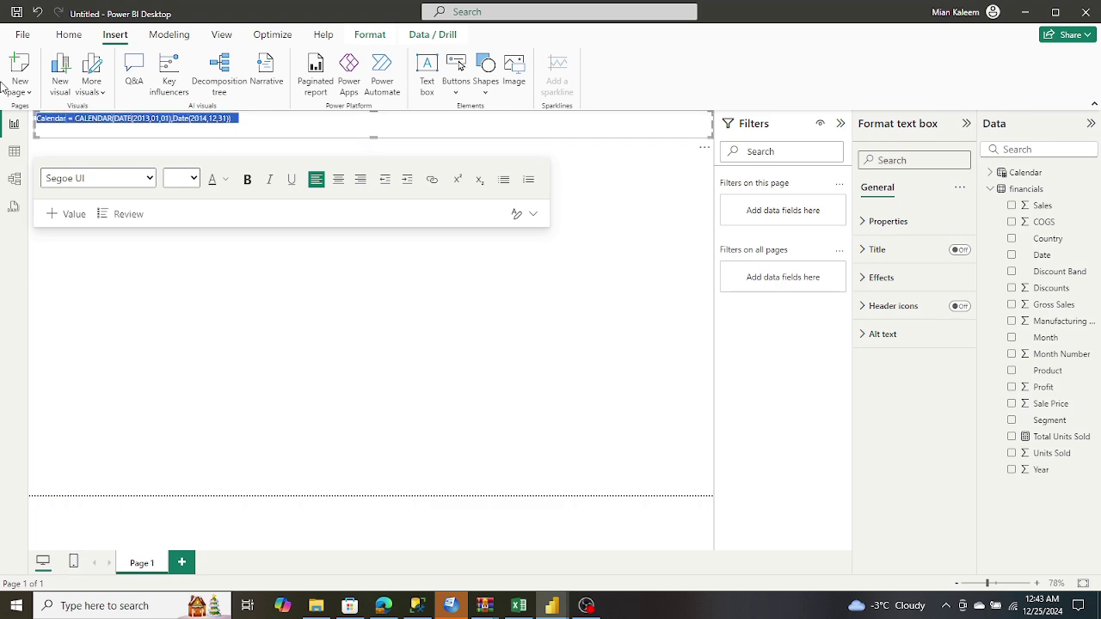
{"action": "key", "text": "Delete"}
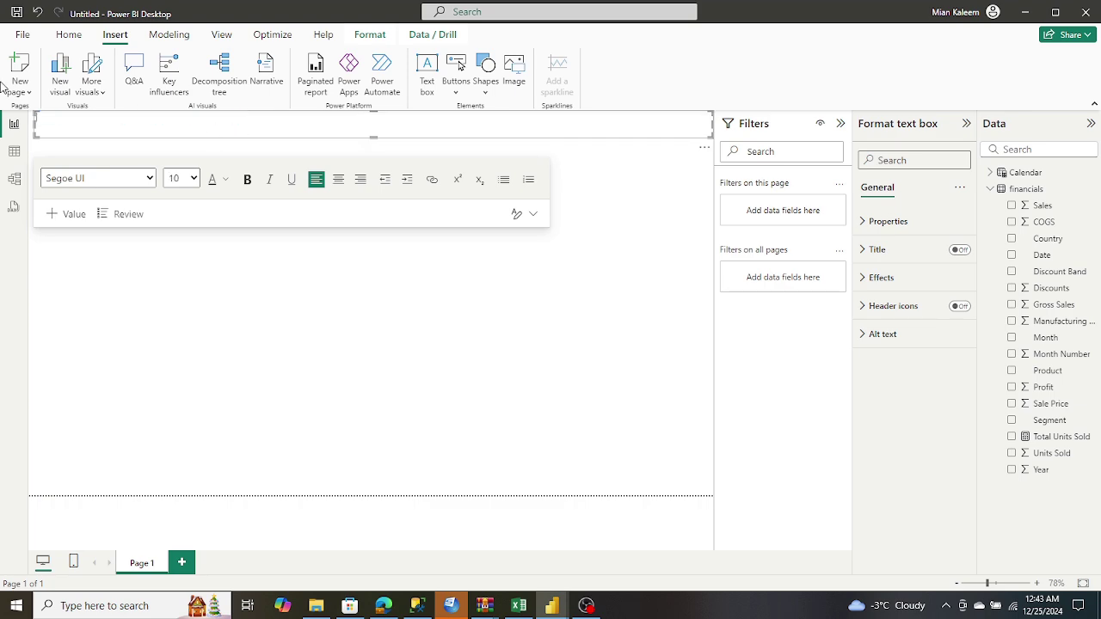
Consult the title instruction in Edge, and in Power BI Desktop enter "Executive Summary Finance Report" in the text box.
{"action": "left_click", "coordinate": [371, 609]}
{"action": "right_click", "coordinate": [366, 412]}
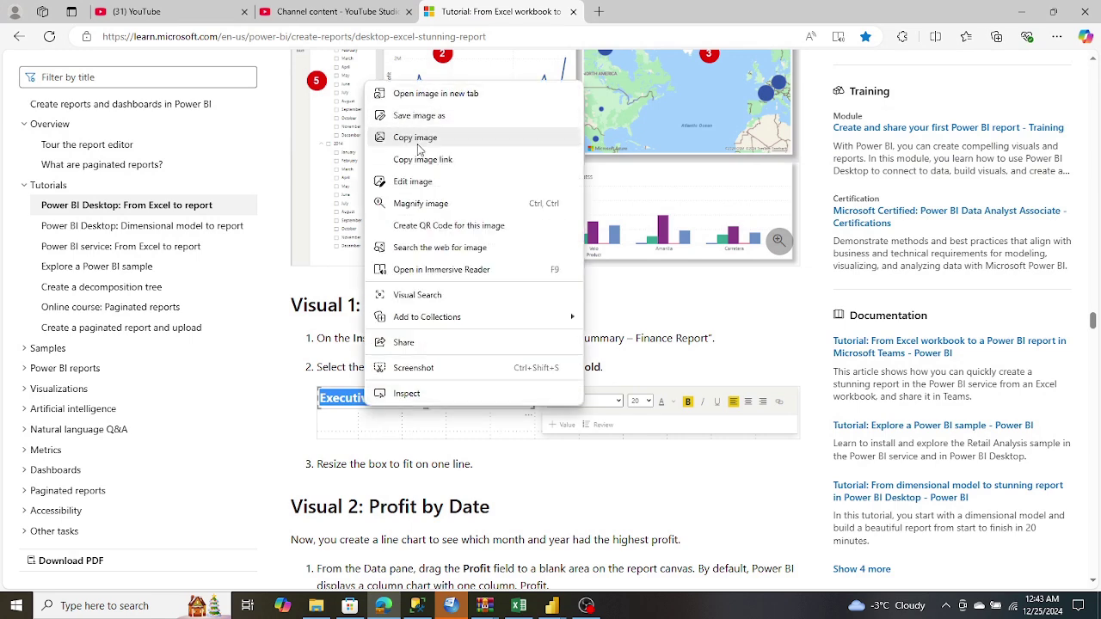
{"action": "left_click", "coordinate": [389, 448]}
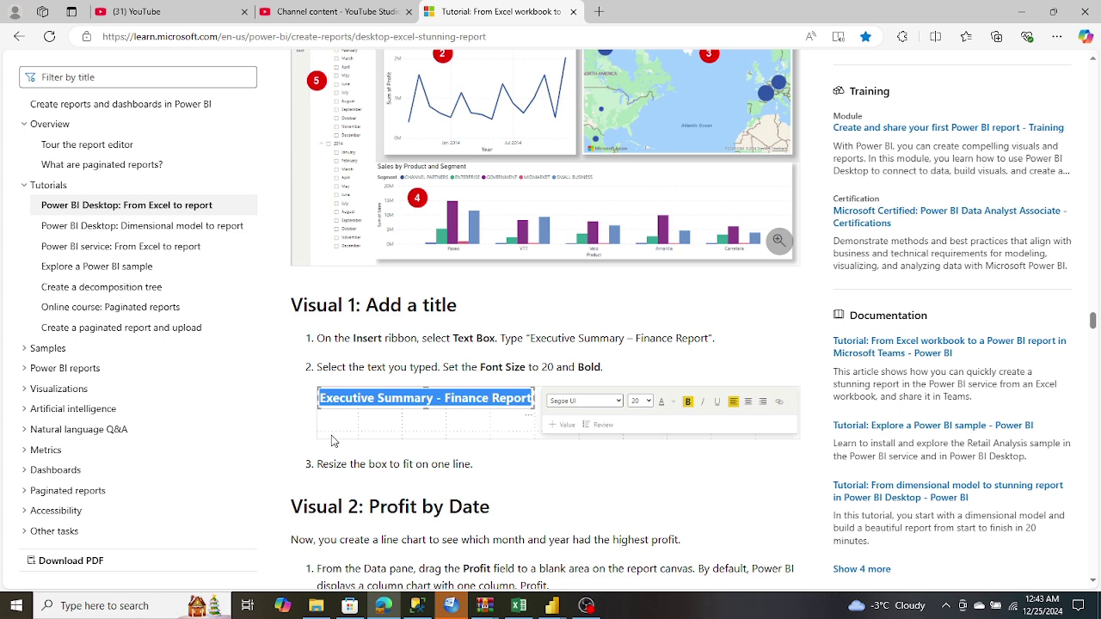
{"action": "left_click", "coordinate": [383, 606]}
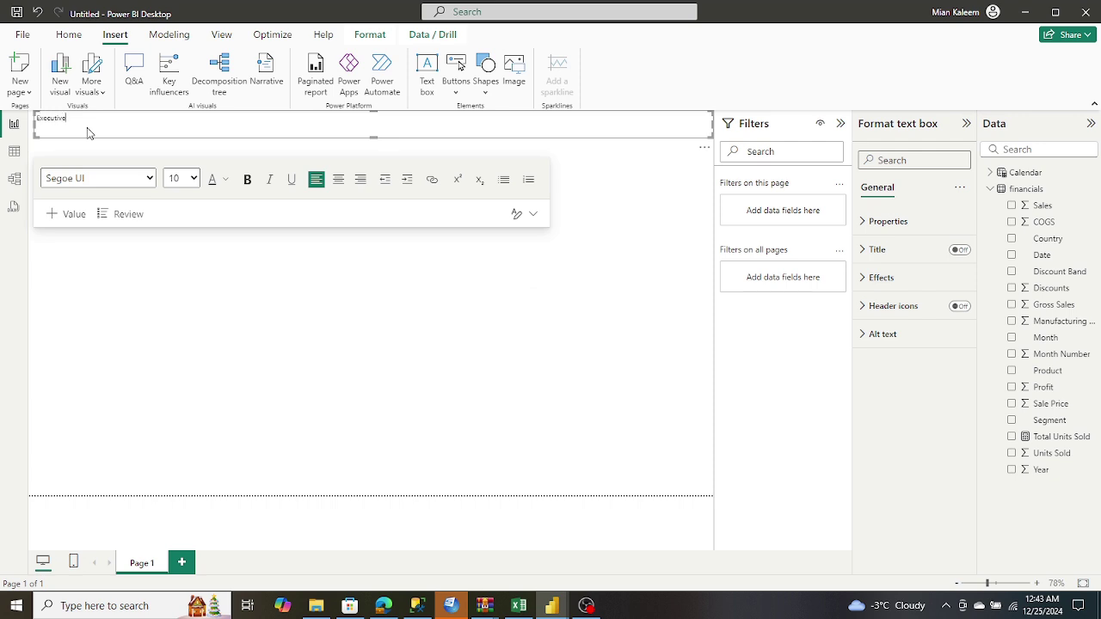
{"action": "left_click", "coordinate": [87, 132]}
{"action": "type", "text": "Executive Summary Finance Repor"}
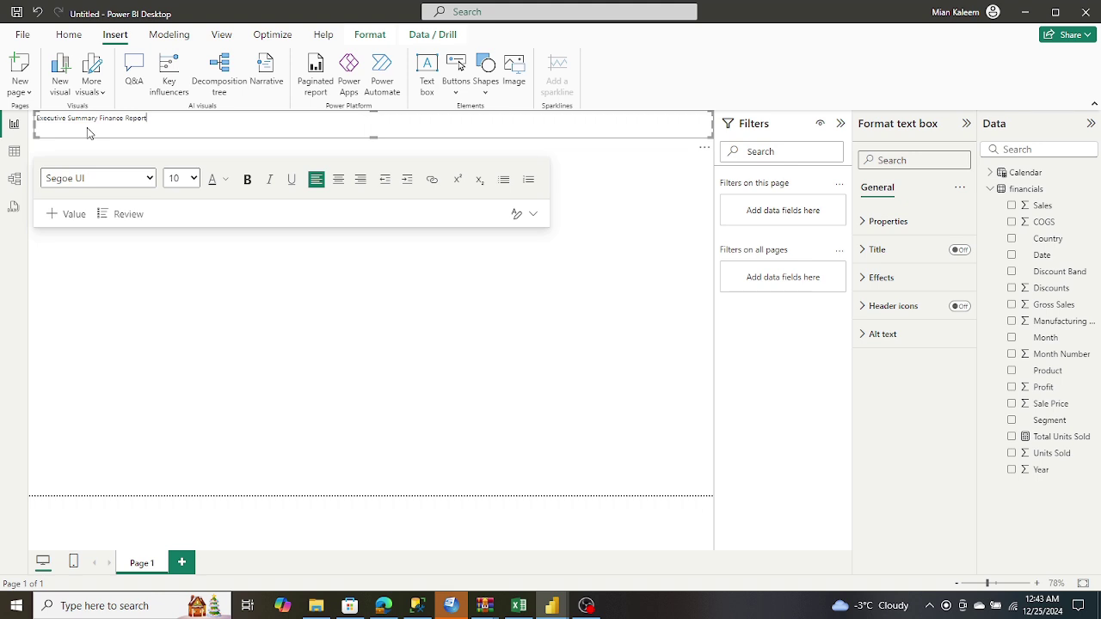
{"action": "type", "text": "t"}
Make the whole title text bold, set its font size to 20 and deselect the text box.
{"action": "left_click_drag", "start_coordinate": [156, 118], "coordinate": [3, 105]}
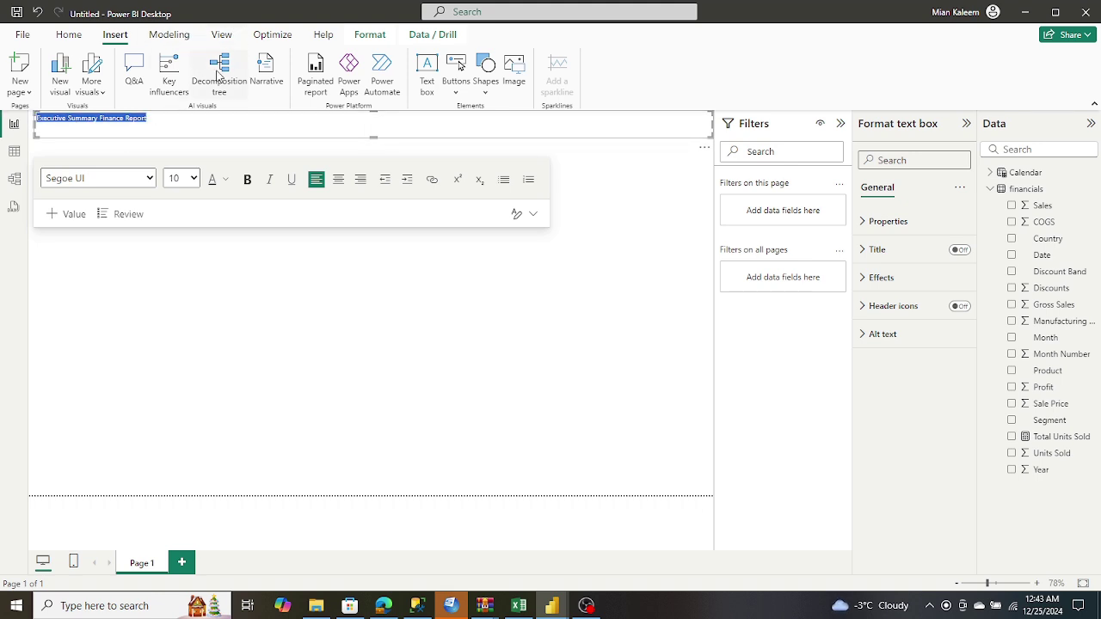
{"action": "left_click", "coordinate": [247, 180]}
{"action": "left_click", "coordinate": [191, 178]}
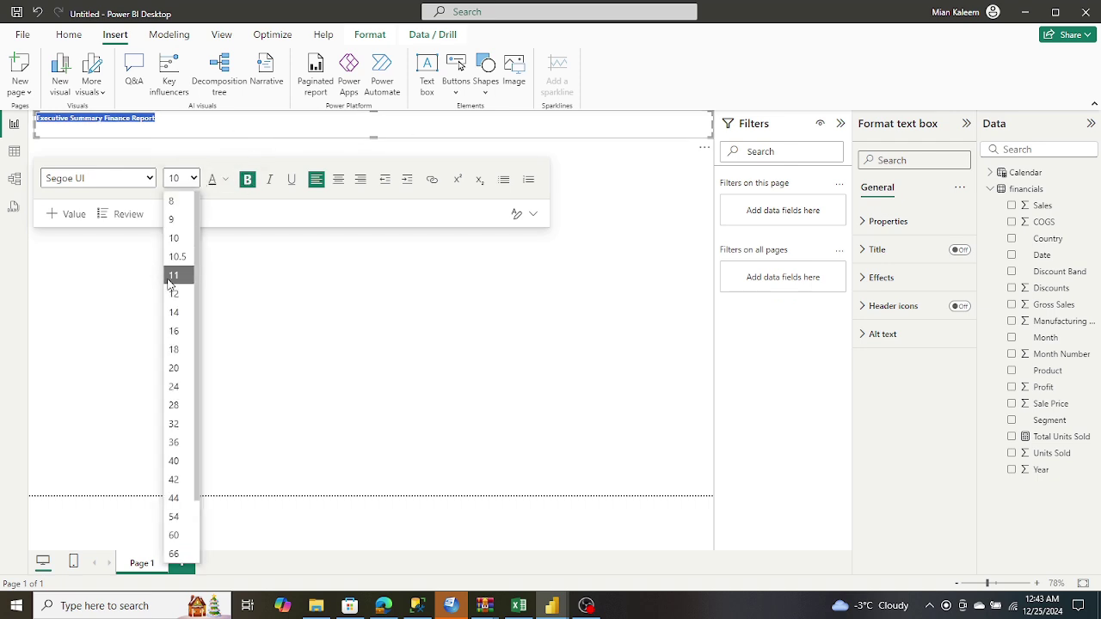
{"action": "left_click", "coordinate": [173, 368]}
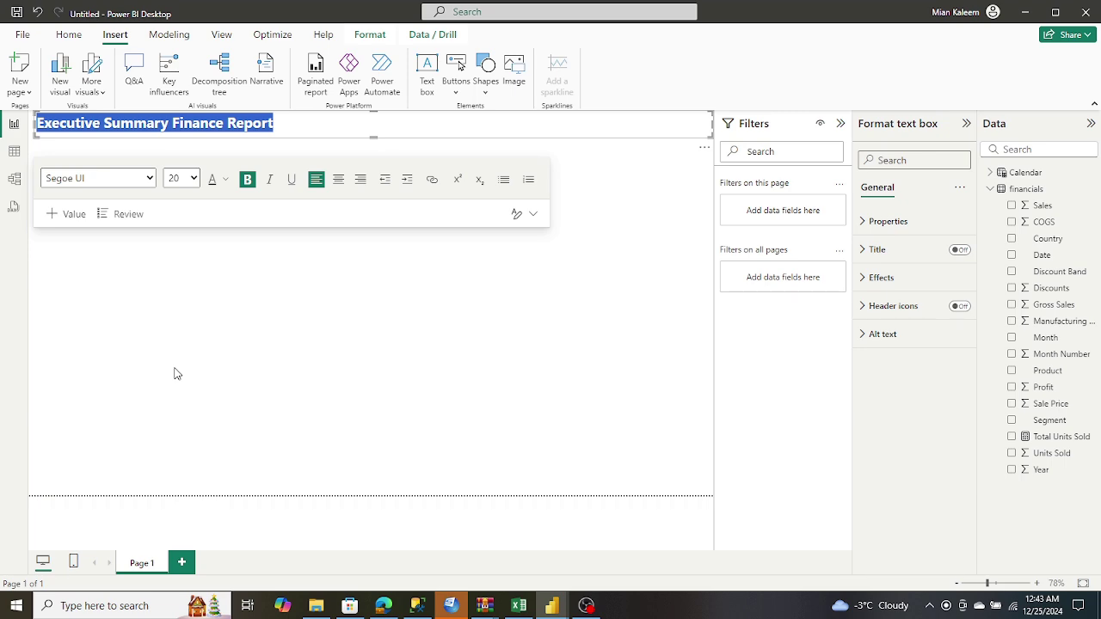
{"action": "left_click", "coordinate": [175, 370]}
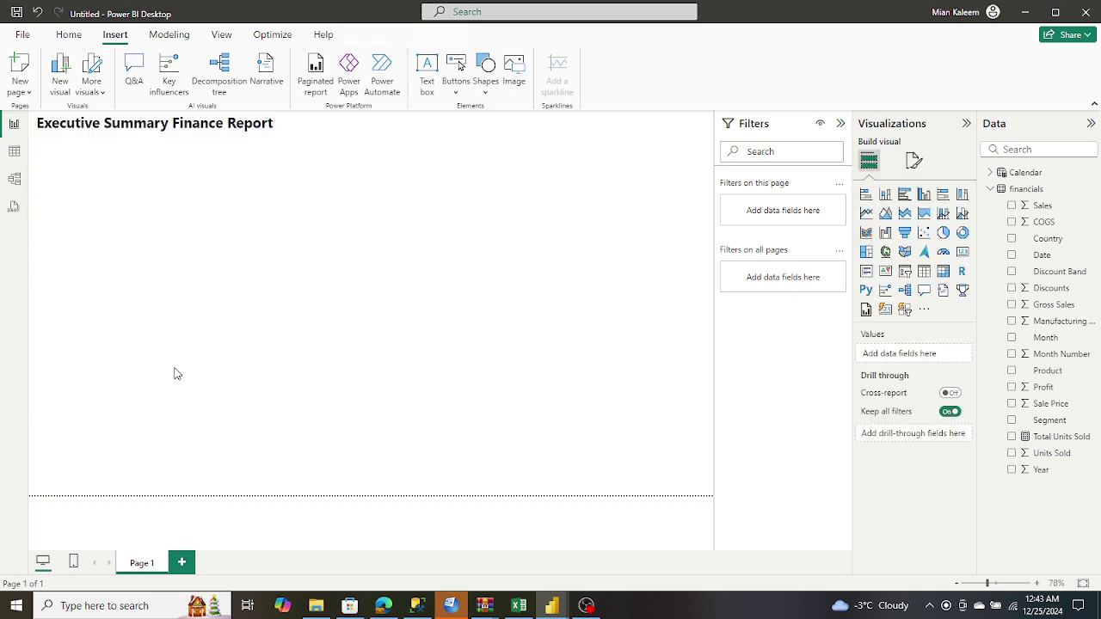
Switch to the Edge tutorial and read the "Visual 2: Profit by Date" instructions on adding the Profit and Date fields.
{"action": "left_click", "coordinate": [384, 606]}
{"action": "scroll", "coordinate": [381, 469], "scroll_direction": "down", "scroll_amount": 3}
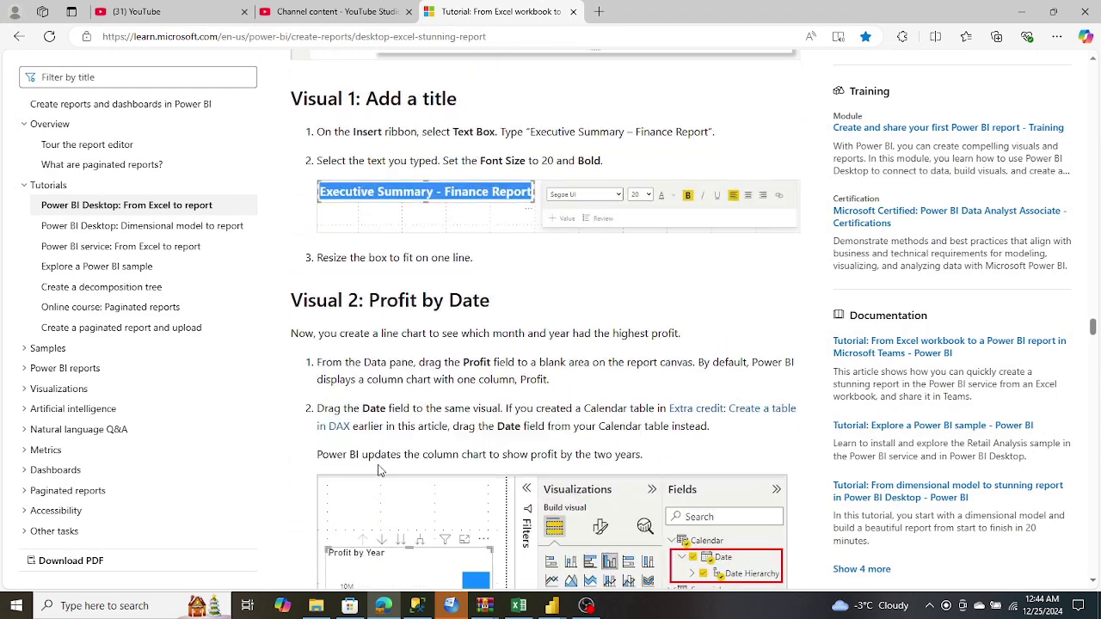
{"action": "scroll", "coordinate": [381, 469], "scroll_direction": "down", "scroll_amount": 2}
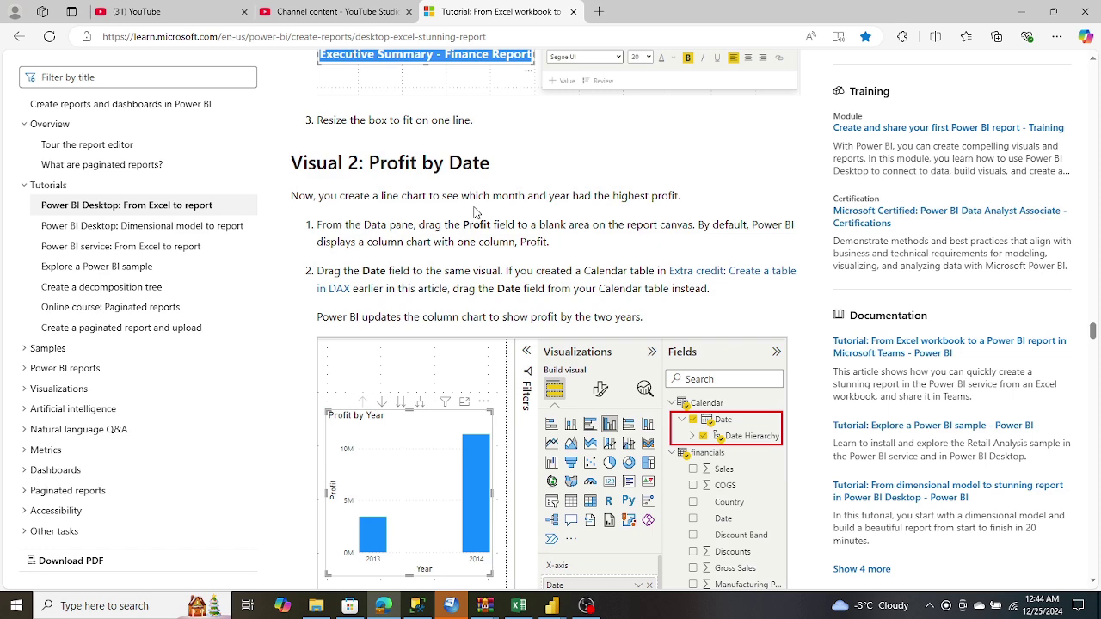
{"action": "scroll", "coordinate": [476, 212], "scroll_direction": "down", "scroll_amount": 1}
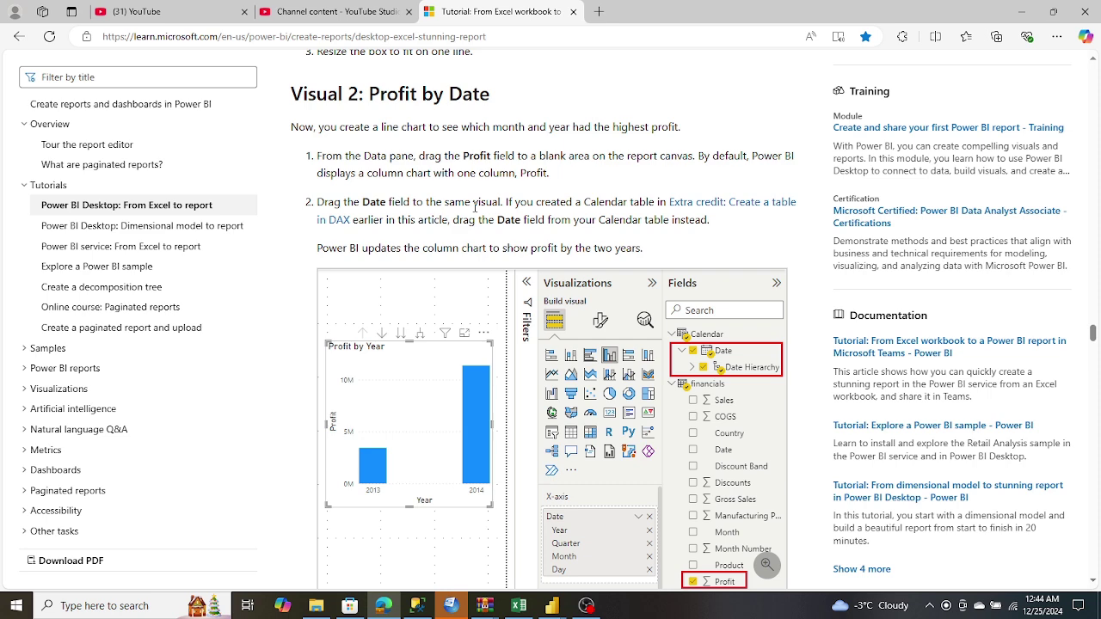
{"action": "scroll", "coordinate": [475, 207], "scroll_direction": "down", "scroll_amount": 1}
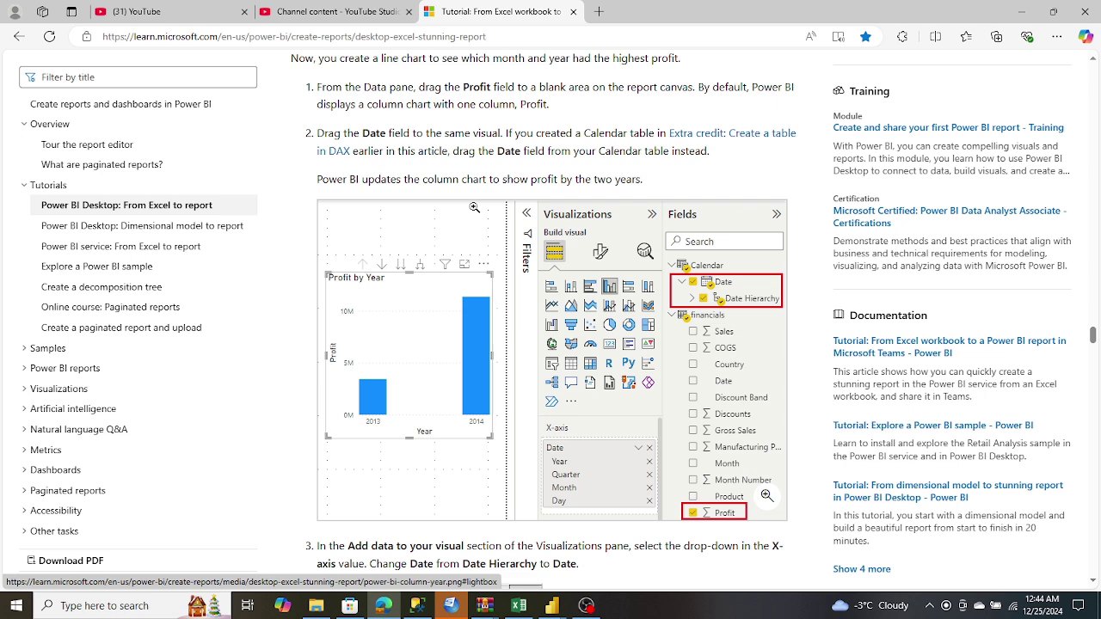
{"action": "scroll", "coordinate": [474, 208], "scroll_direction": "down", "scroll_amount": 1}
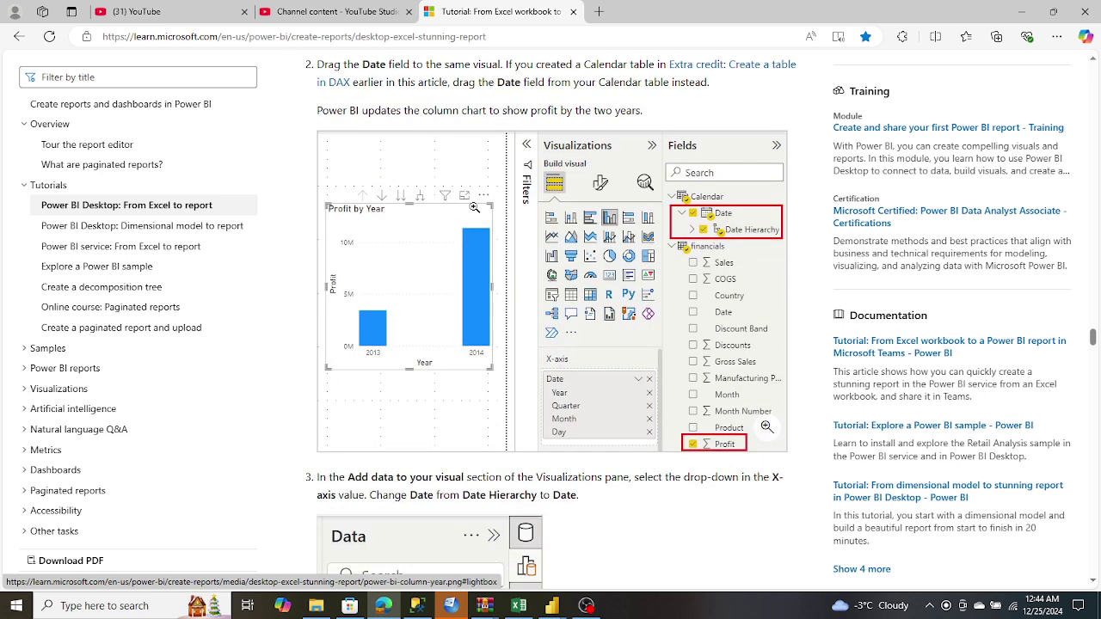
{"action": "scroll", "coordinate": [474, 208], "scroll_direction": "down", "scroll_amount": 1}
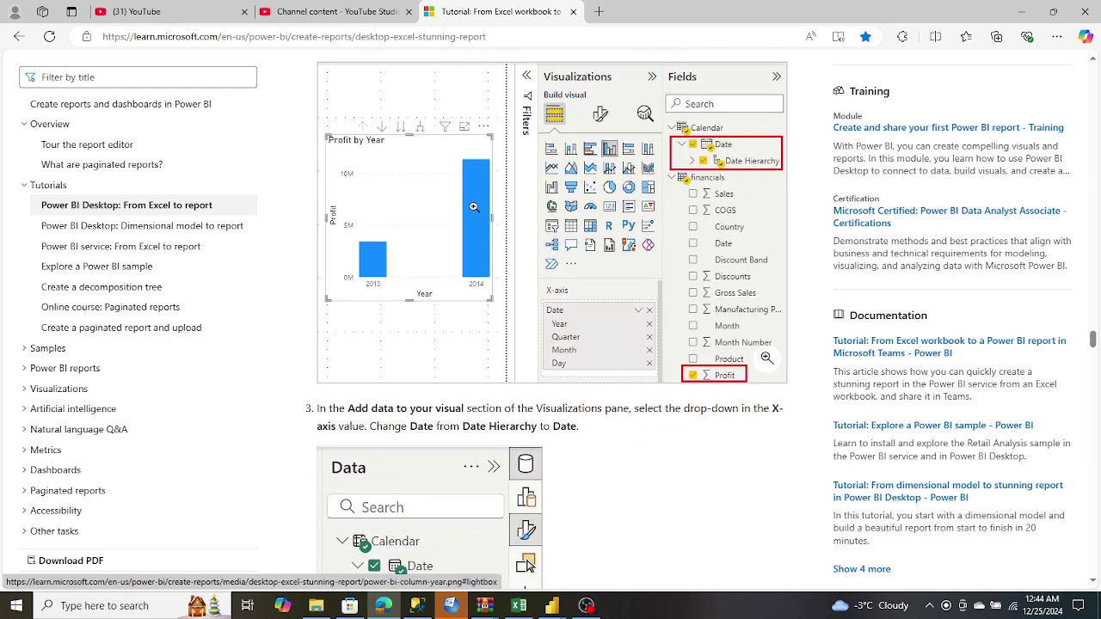
{"action": "mouse_move", "coordinate": [554, 611]}
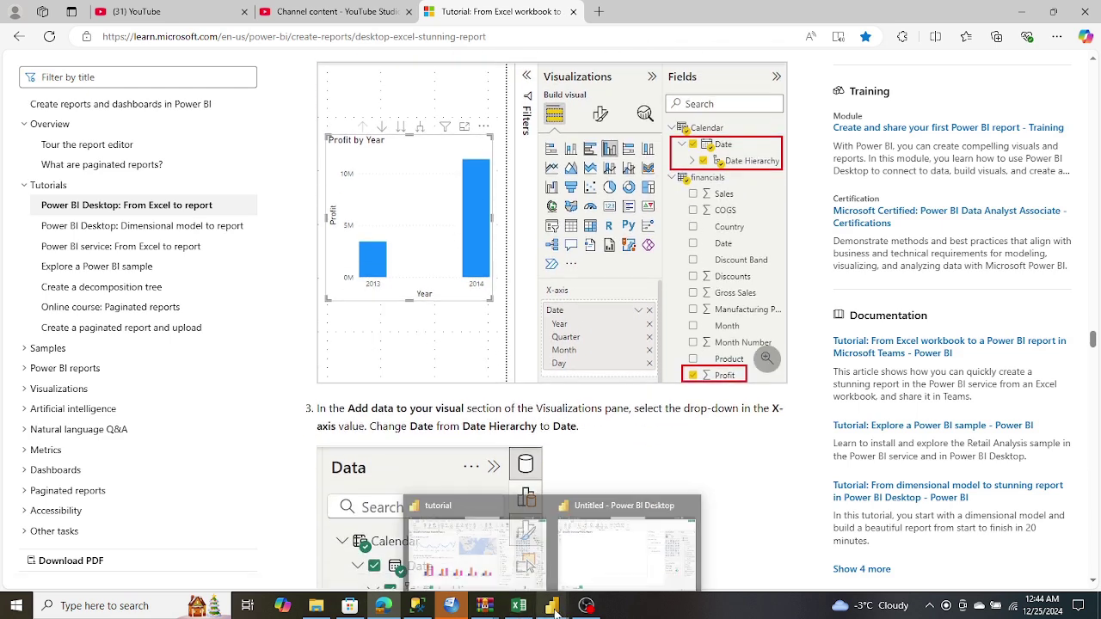
{"action": "left_click", "coordinate": [645, 533]}
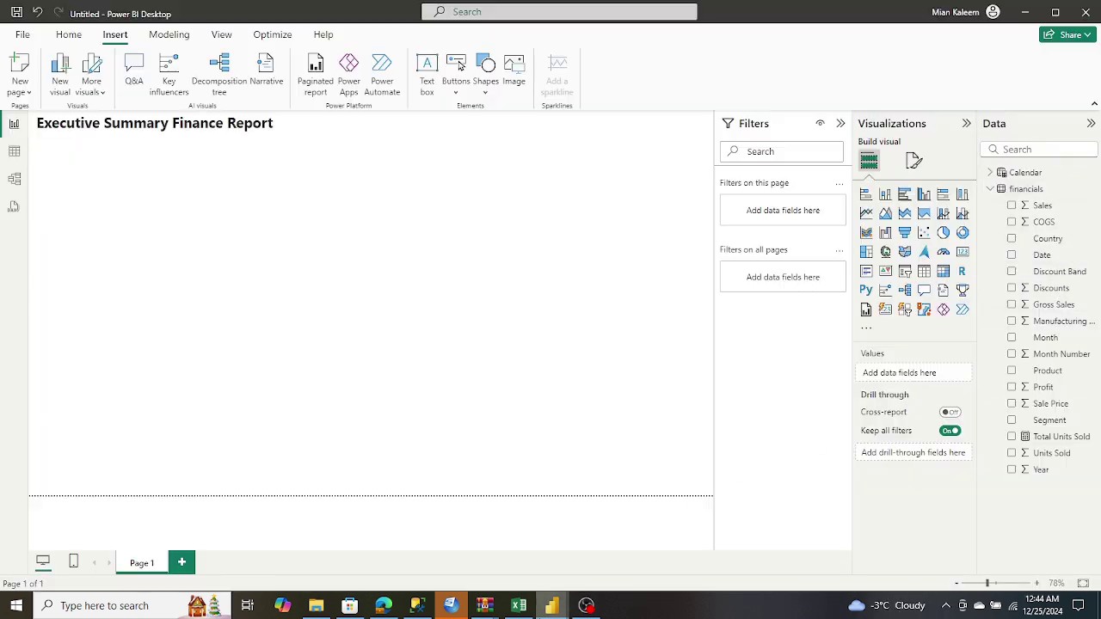
{"action": "left_click", "coordinate": [383, 608]}
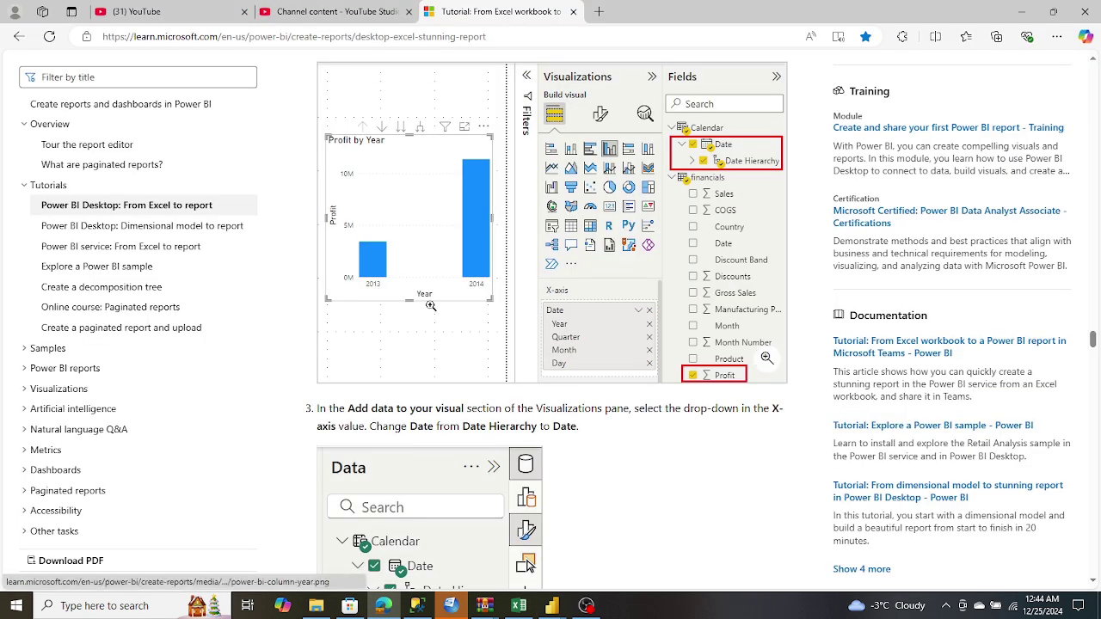
{"action": "scroll", "coordinate": [430, 309], "scroll_direction": "up", "scroll_amount": 5}
{"action": "scroll", "coordinate": [432, 305], "scroll_direction": "down", "scroll_amount": 1}
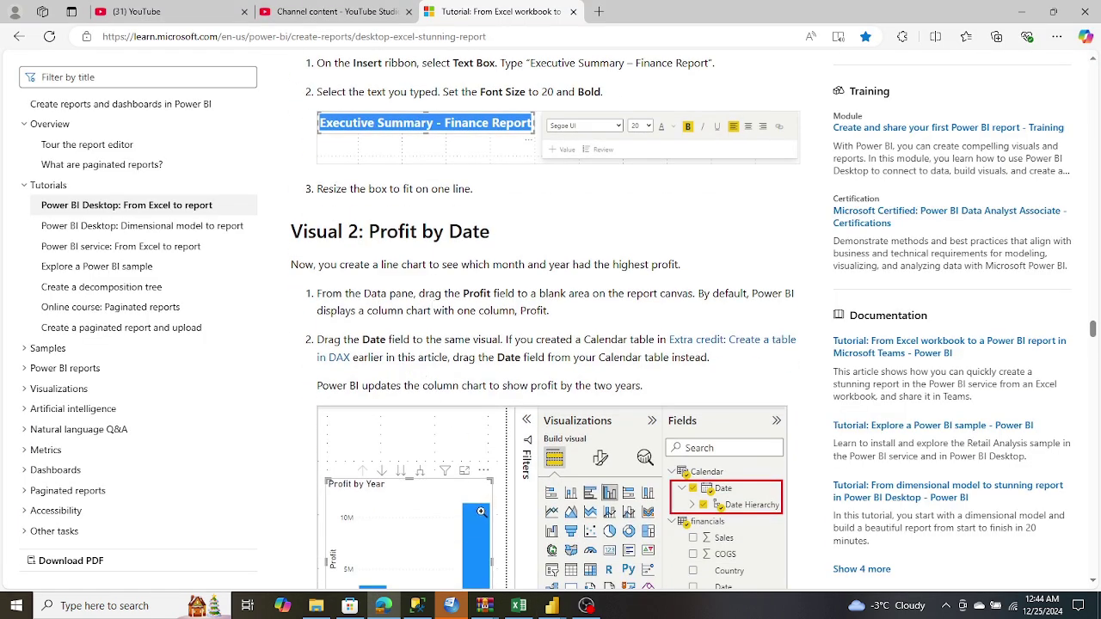
{"action": "left_click", "coordinate": [418, 605]}
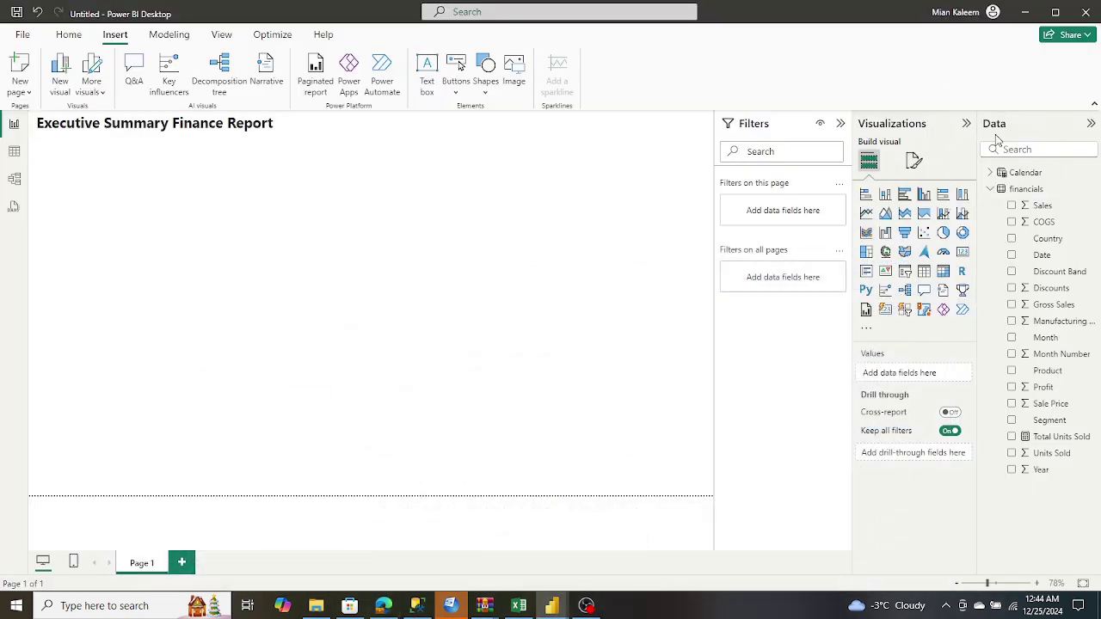
{"action": "left_click", "coordinate": [991, 173]}
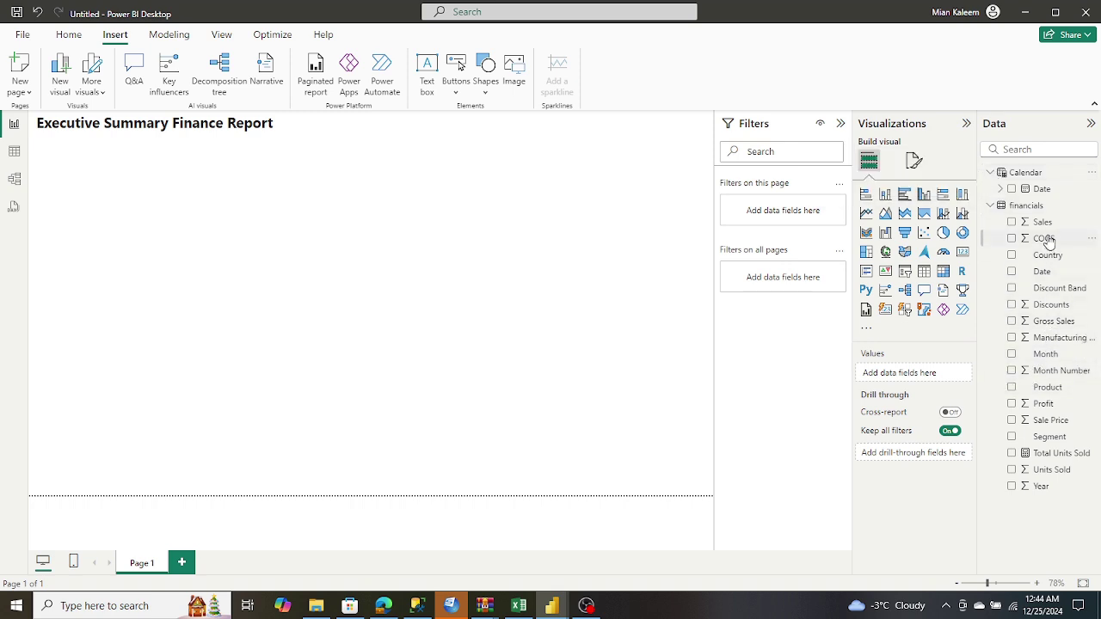
{"action": "left_click_drag", "start_coordinate": [1029, 191], "coordinate": [133, 394]}
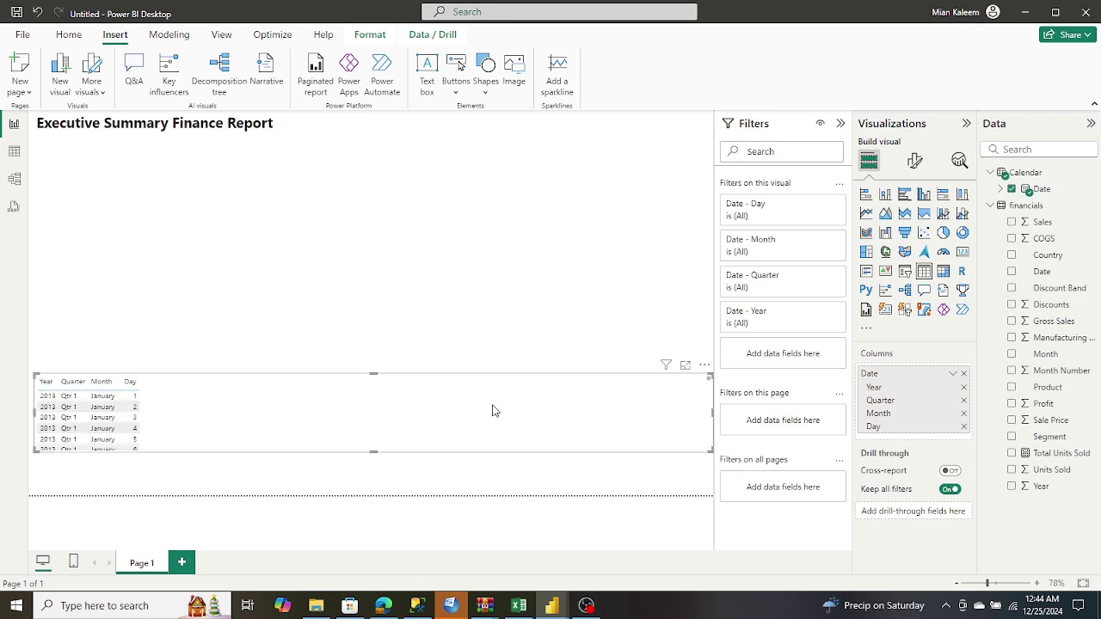
{"action": "left_click", "coordinate": [40, 15]}
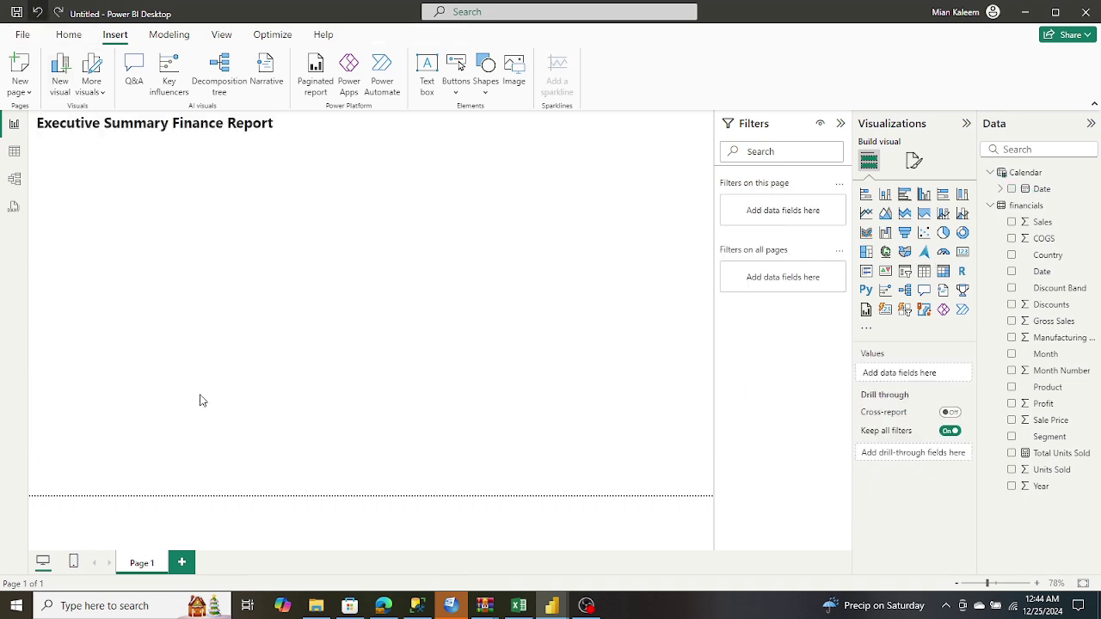
{"action": "left_click", "coordinate": [354, 607]}
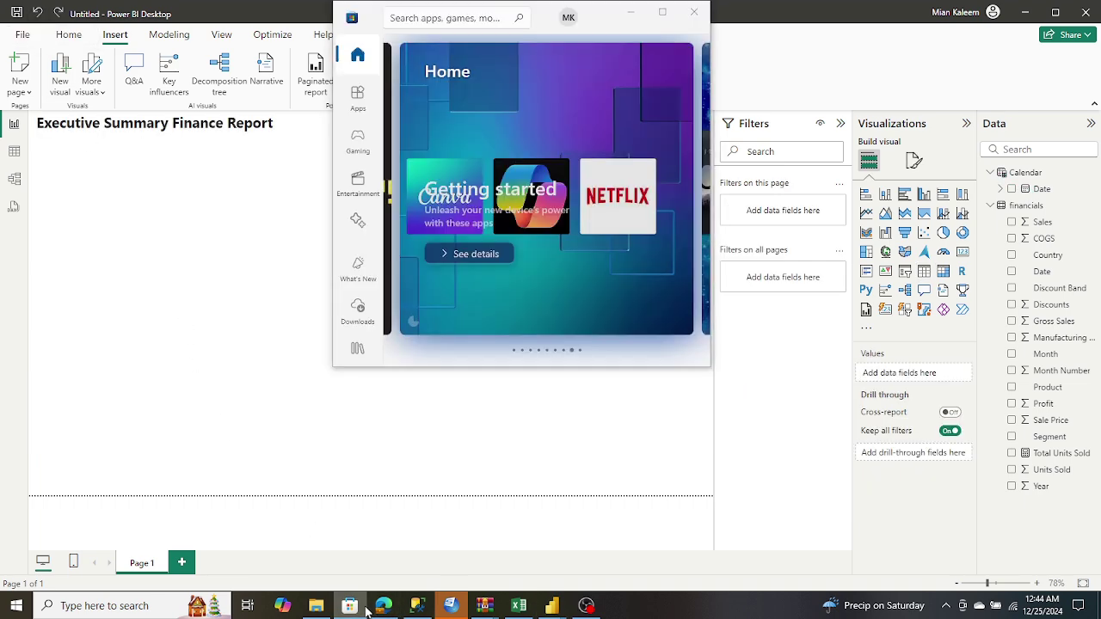
{"action": "left_click", "coordinate": [354, 608]}
Reread the first Visual 2 instruction in Edge, and in Power BI Desktop create a column chart from the financials Profit field below the title.
{"action": "left_click", "coordinate": [384, 608]}
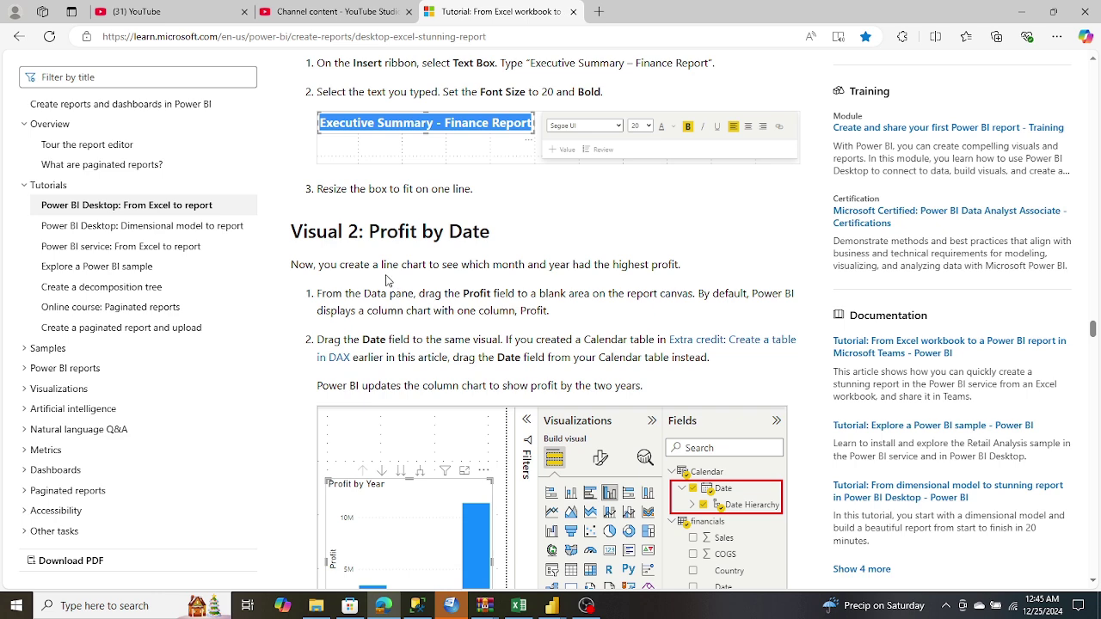
{"action": "scroll", "coordinate": [386, 281], "scroll_direction": "up", "scroll_amount": 1}
{"action": "scroll", "coordinate": [386, 280], "scroll_direction": "down", "scroll_amount": 1}
{"action": "left_click", "coordinate": [391, 608]}
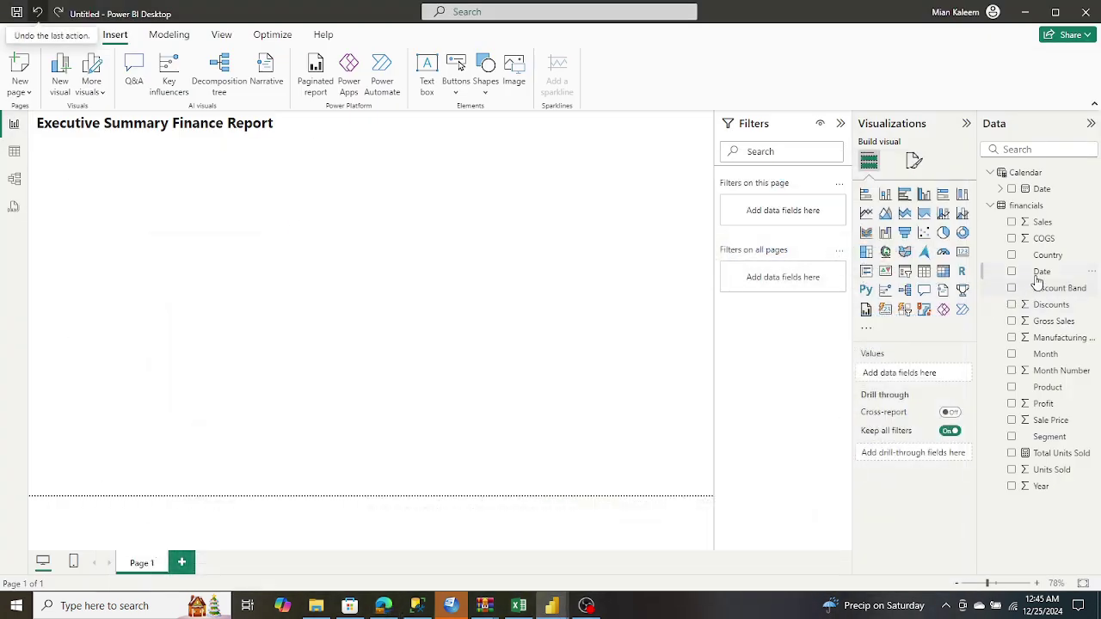
{"action": "left_click_drag", "start_coordinate": [1060, 406], "coordinate": [401, 418]}
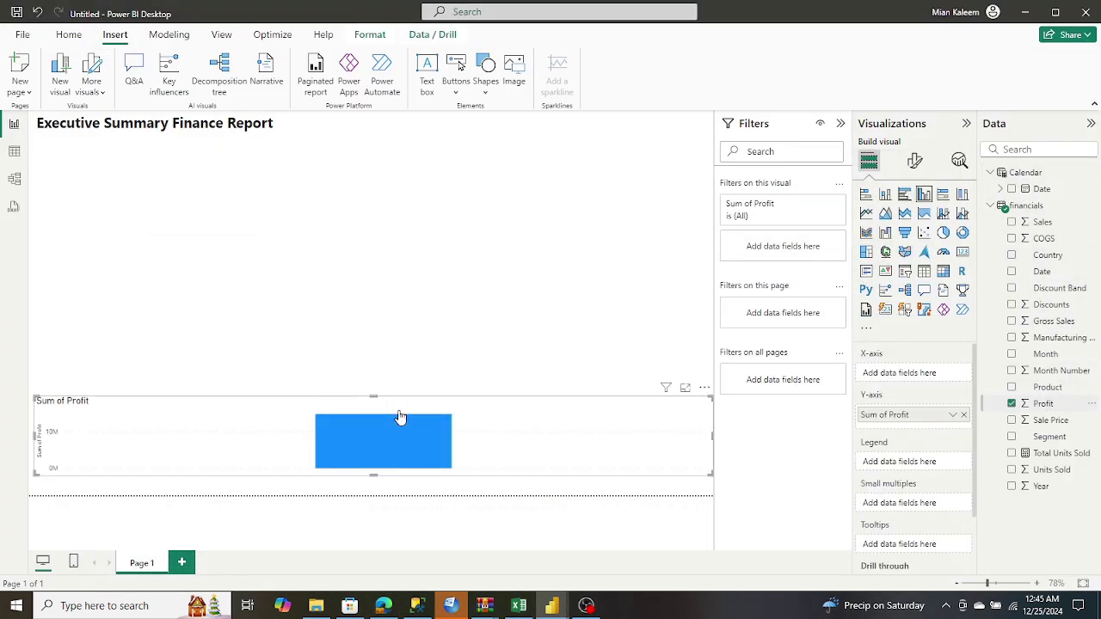
Consult the Date instruction in the Edge tutorial, and in Power BI Desktop add Year from the Calendar Date Hierarchy to the Profit column chart.
{"action": "left_click", "coordinate": [391, 607]}
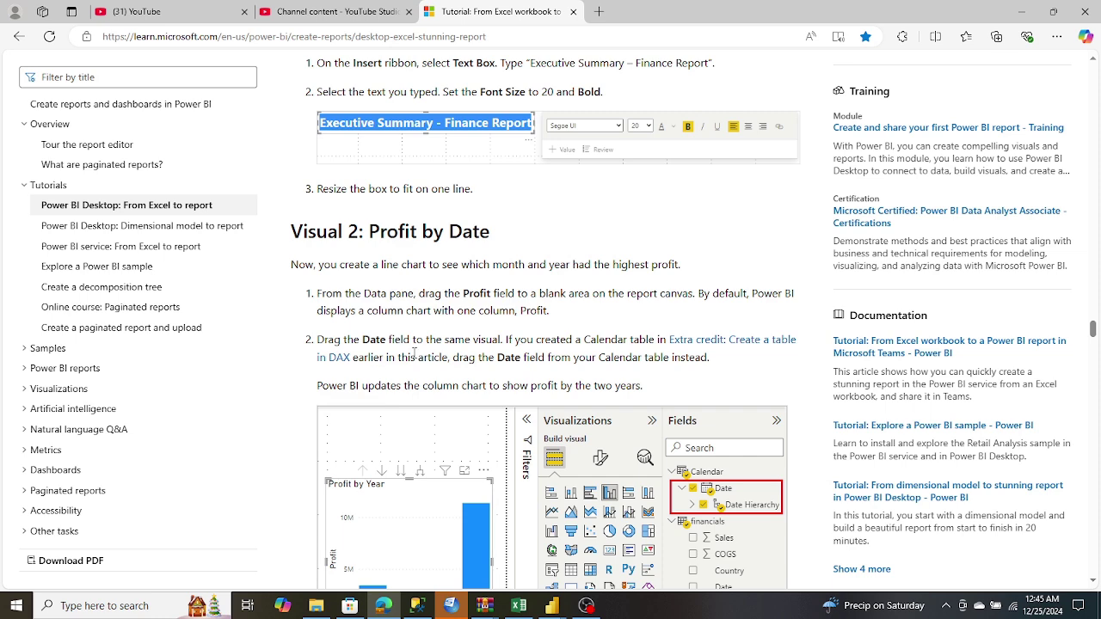
{"action": "scroll", "coordinate": [414, 353], "scroll_direction": "down", "scroll_amount": 3}
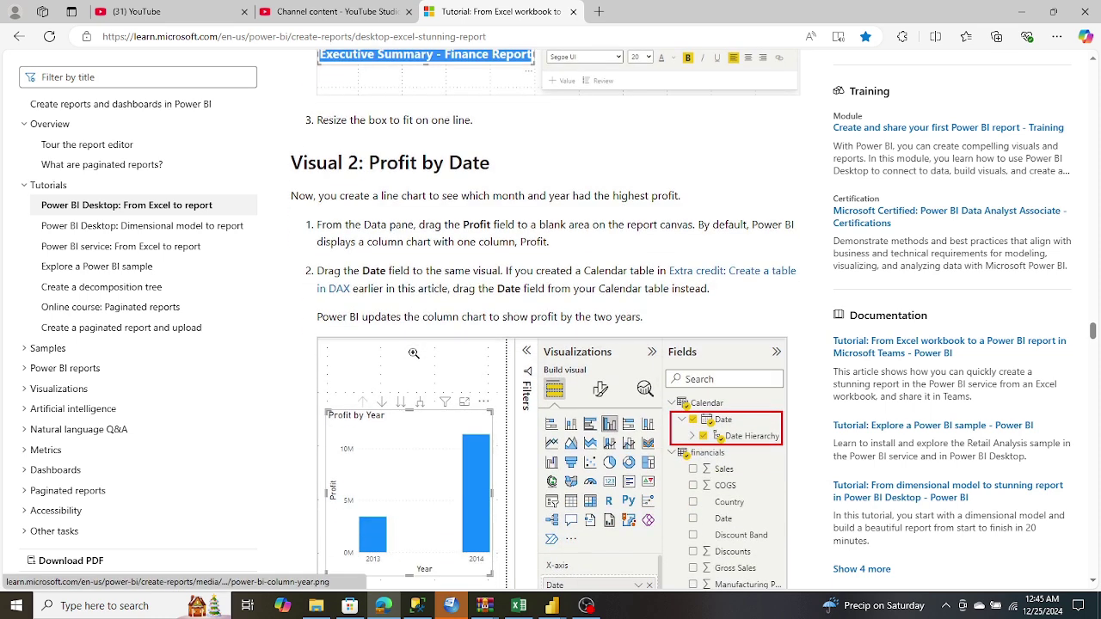
{"action": "scroll", "coordinate": [413, 352], "scroll_direction": "down", "scroll_amount": 1}
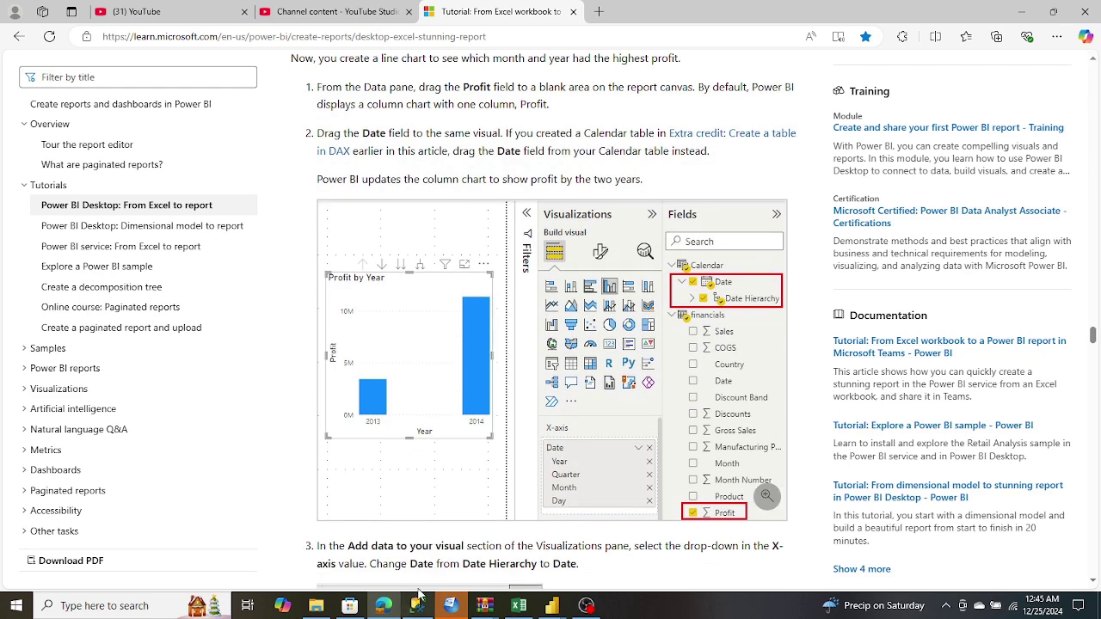
{"action": "left_click", "coordinate": [384, 609]}
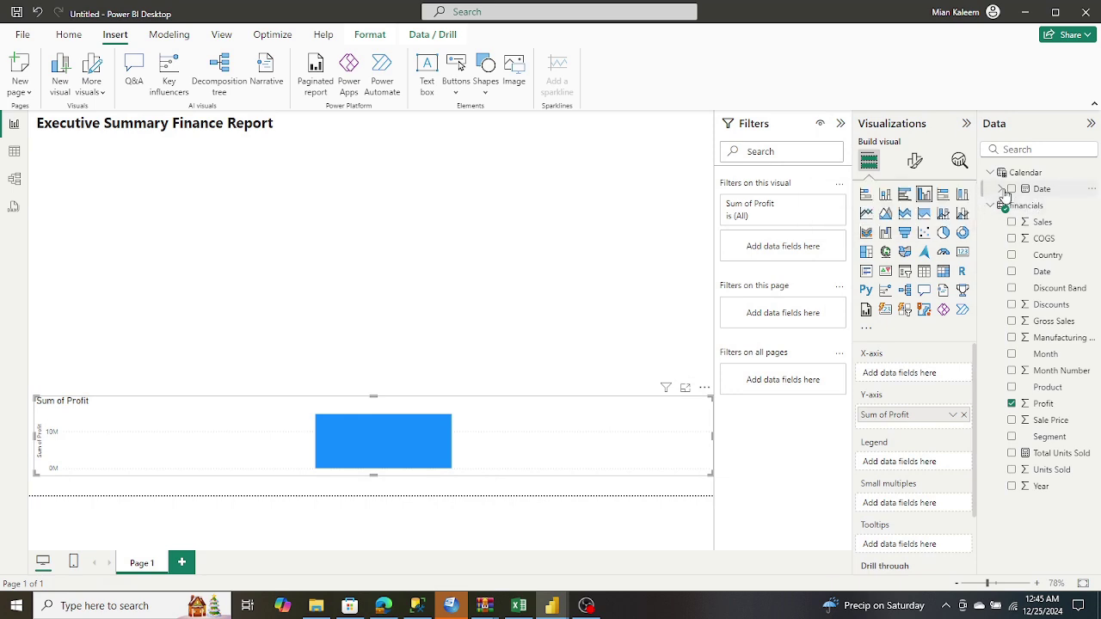
{"action": "left_click", "coordinate": [1000, 189]}
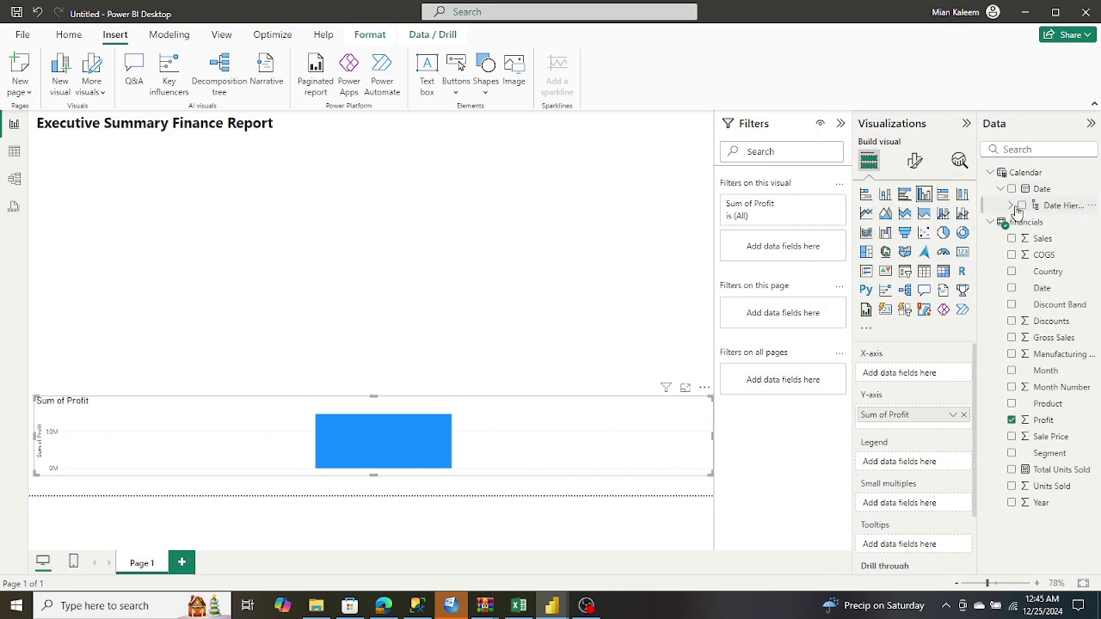
{"action": "left_click", "coordinate": [1011, 206]}
{"action": "left_click_drag", "start_coordinate": [1063, 223], "coordinate": [452, 456]}
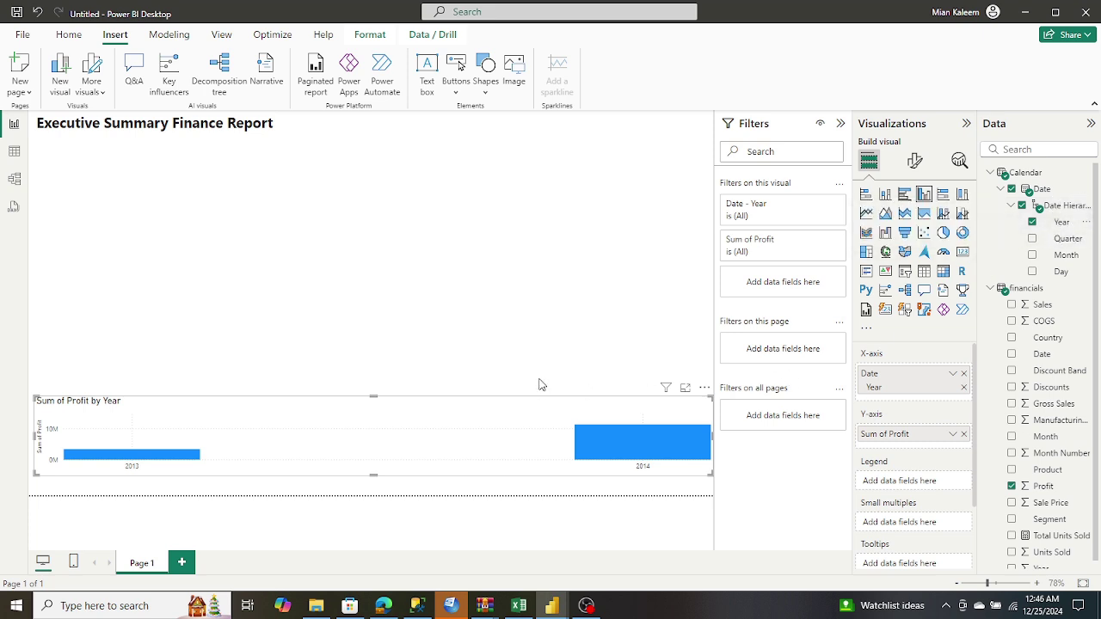
Check the example chart in Edge, and in Power BI Desktop resize the Profit by Year chart into a small tile directly below the title.
{"action": "left_click", "coordinate": [385, 607]}
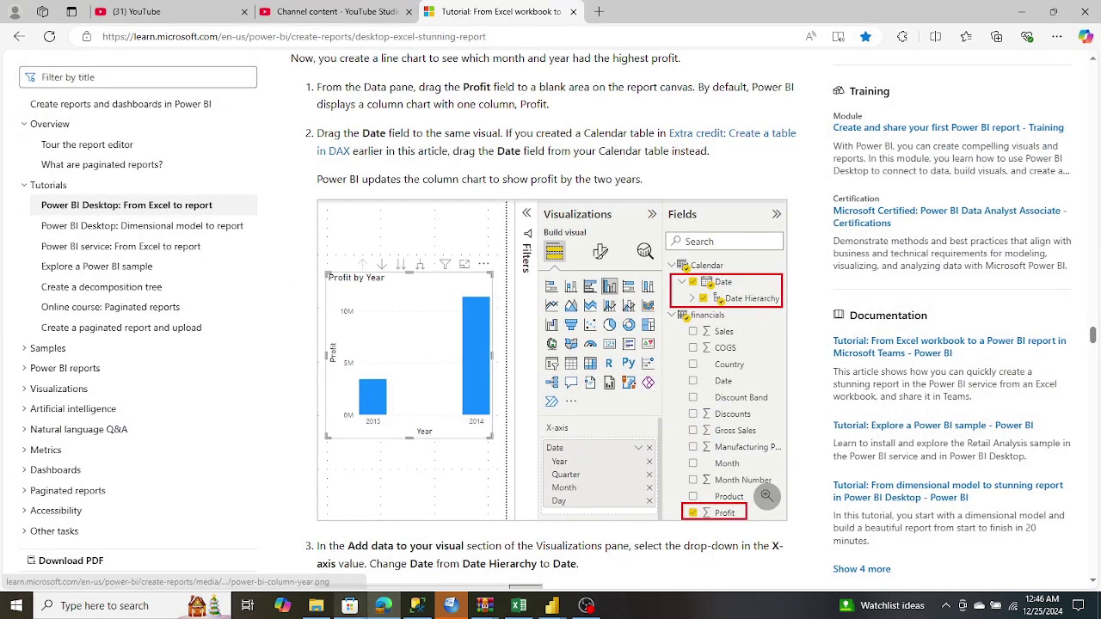
{"action": "left_click", "coordinate": [383, 606]}
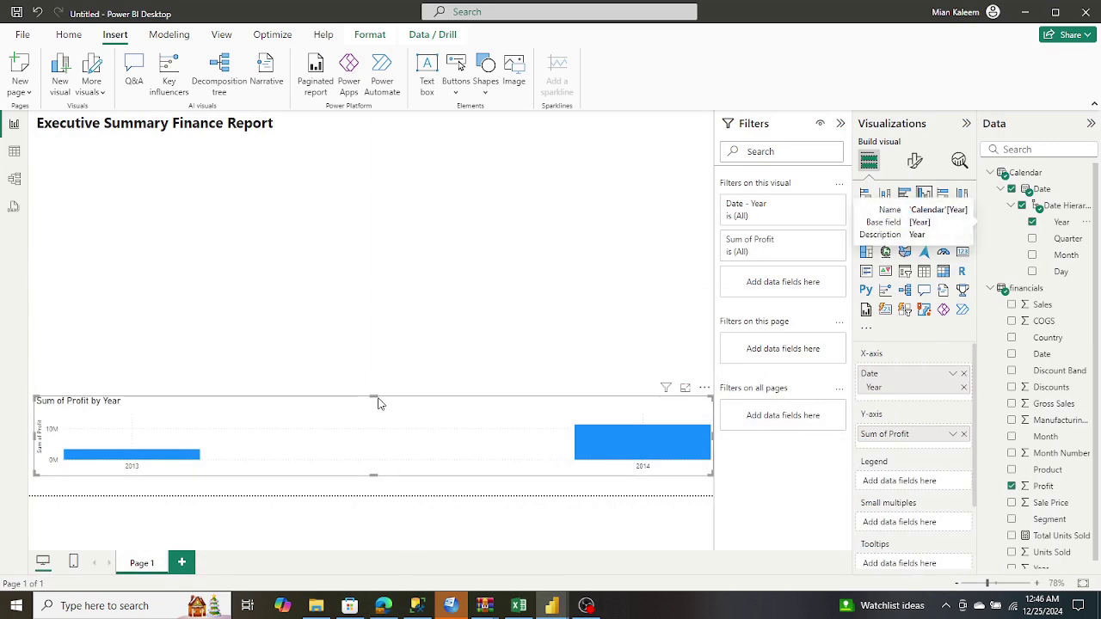
{"action": "left_click_drag", "start_coordinate": [370, 393], "coordinate": [375, 139]}
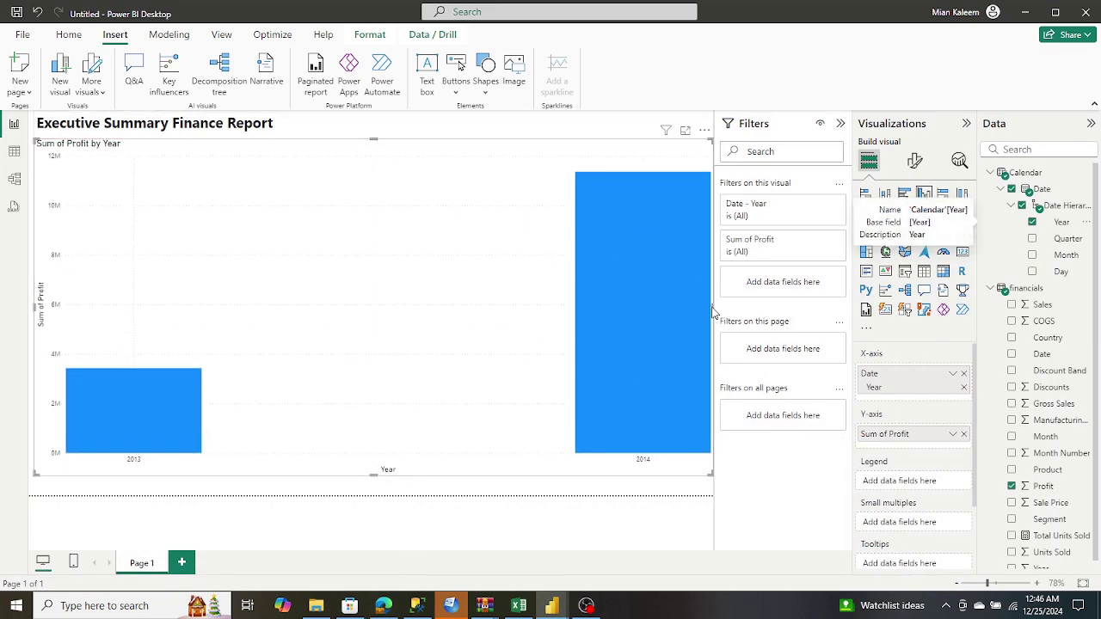
{"action": "left_click_drag", "start_coordinate": [712, 308], "coordinate": [223, 309]}
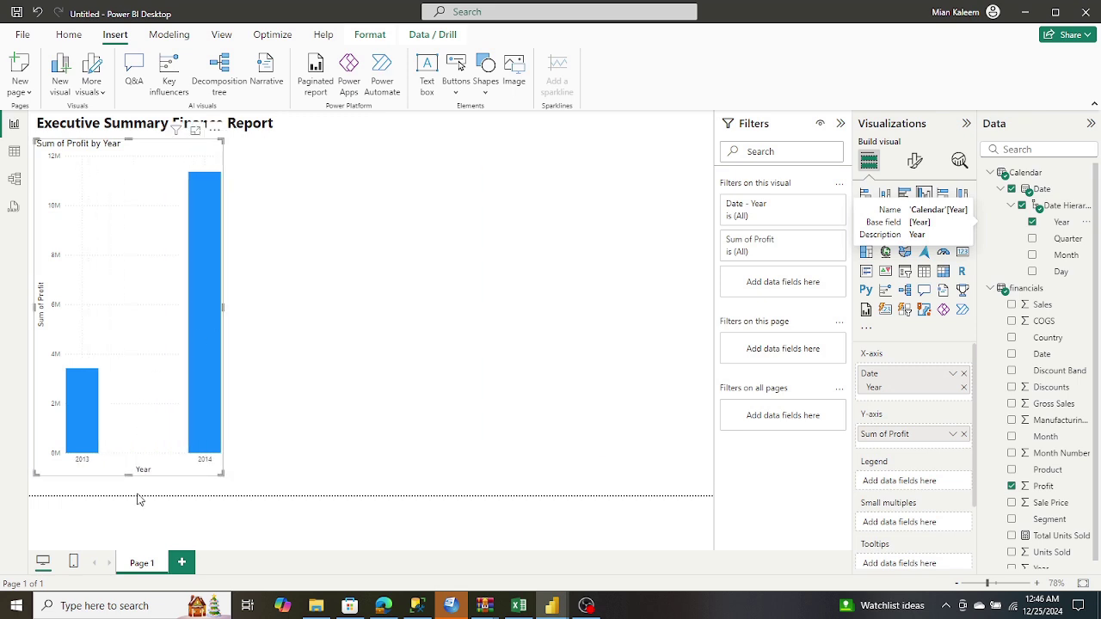
{"action": "left_click_drag", "start_coordinate": [131, 478], "coordinate": [136, 272]}
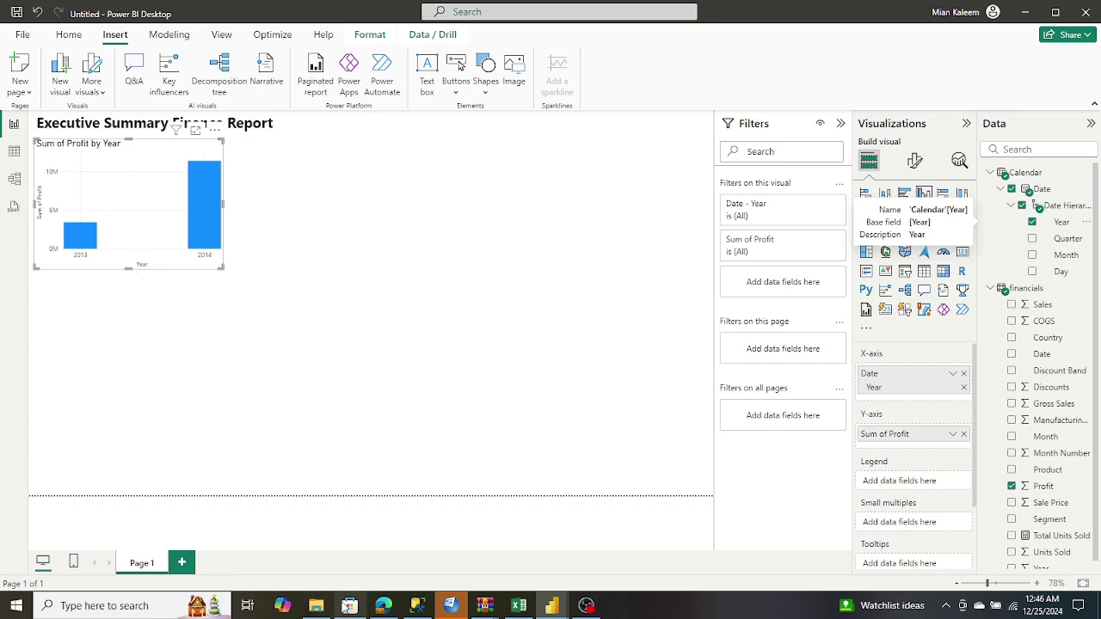
Compare the chart with the tutorial's Profit by Year figure in Edge, and inspect the Y-axis Profit field's options in Power BI Desktop.
{"action": "left_click", "coordinate": [384, 607]}
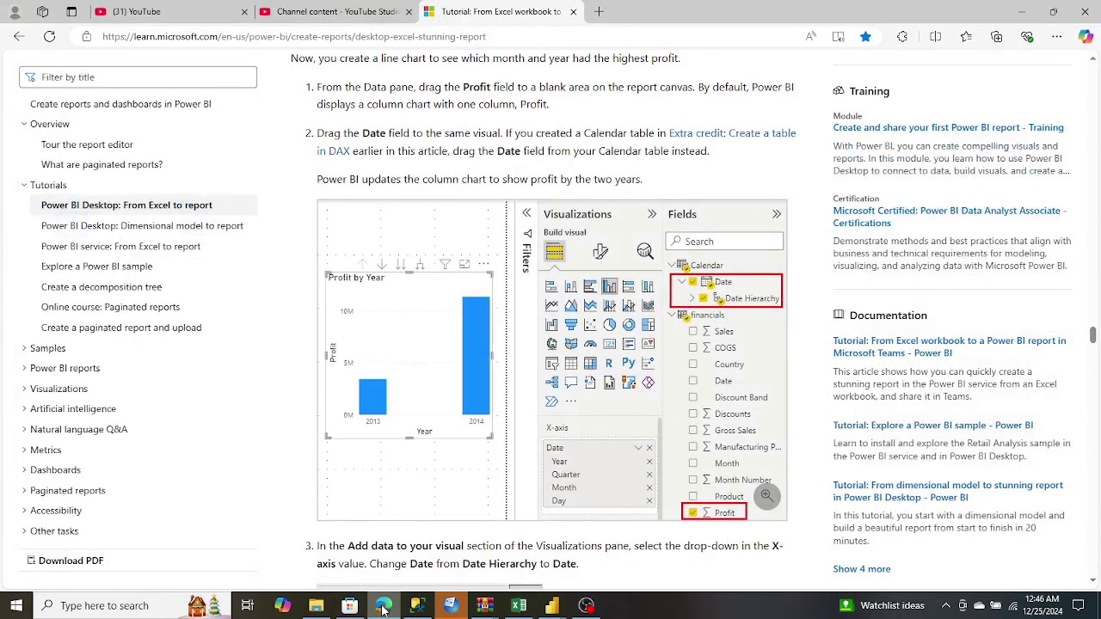
{"action": "left_click", "coordinate": [384, 607]}
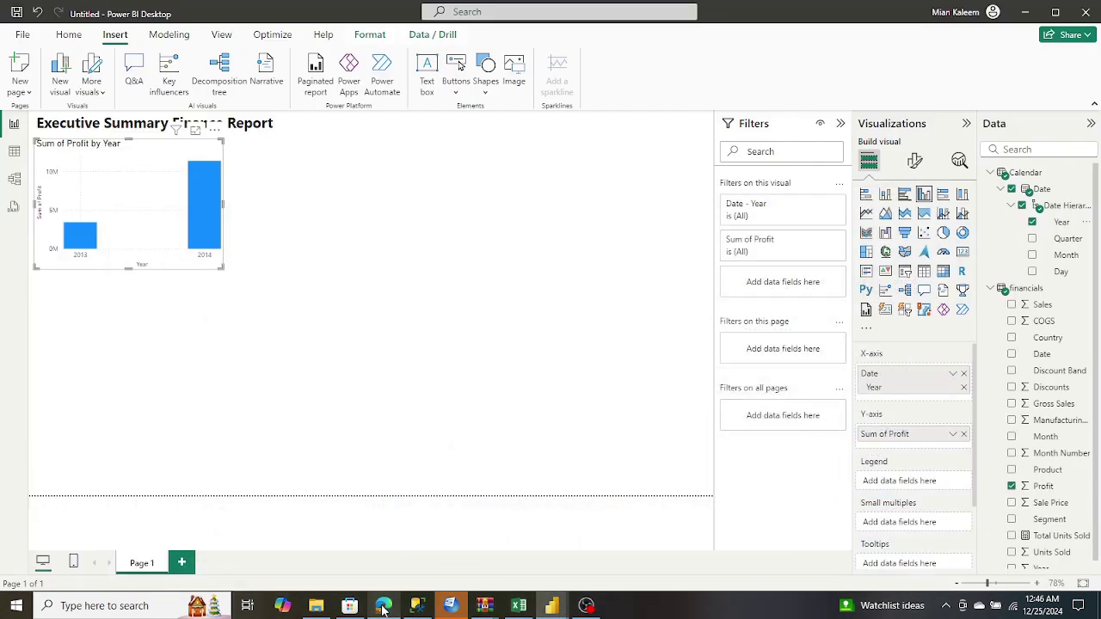
{"action": "left_click", "coordinate": [384, 607]}
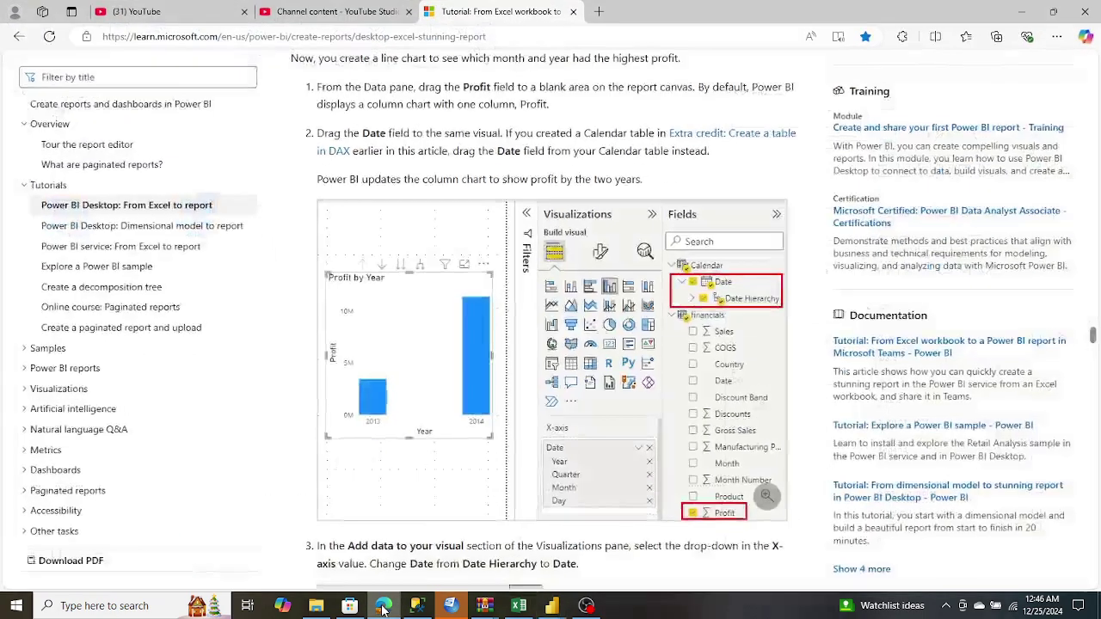
{"action": "left_click", "coordinate": [384, 607]}
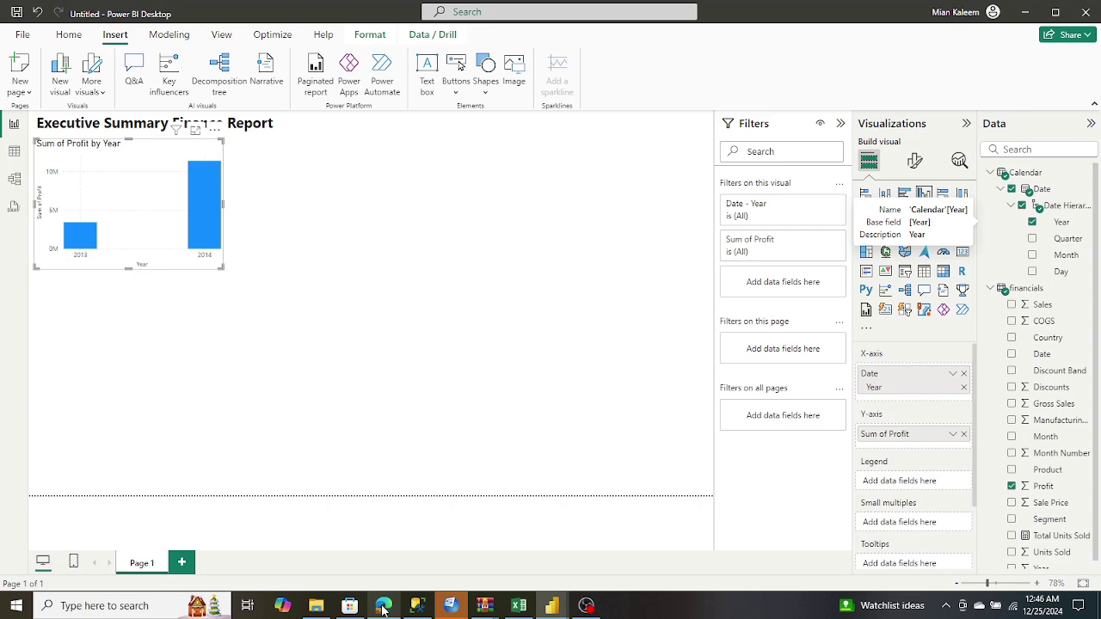
{"action": "left_click", "coordinate": [384, 607]}
{"action": "left_click", "coordinate": [384, 607]}
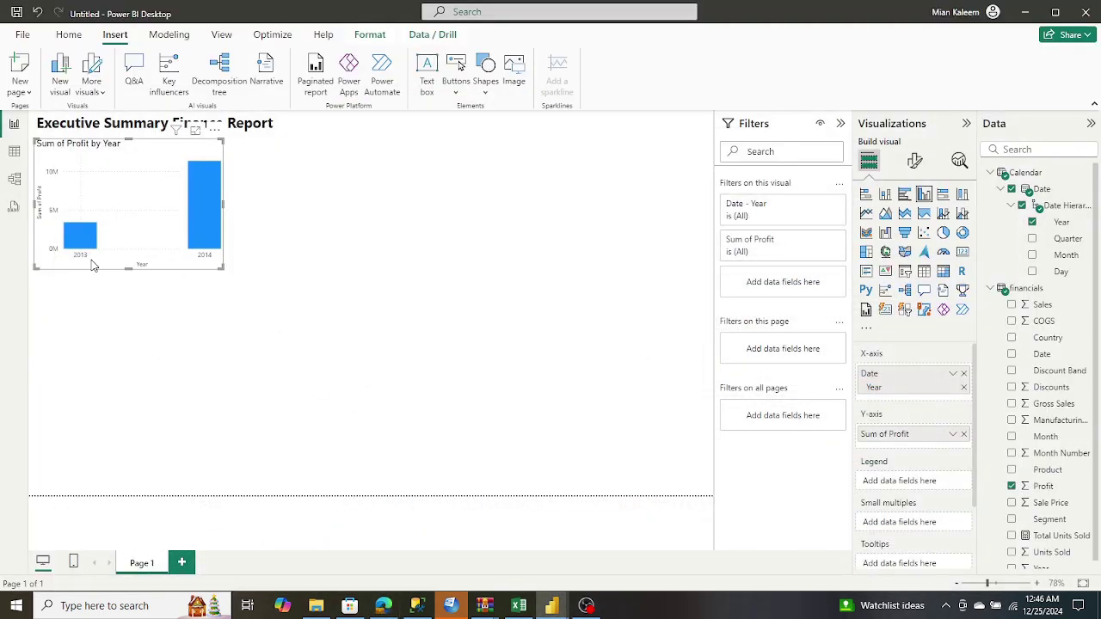
{"action": "right_click", "coordinate": [899, 436]}
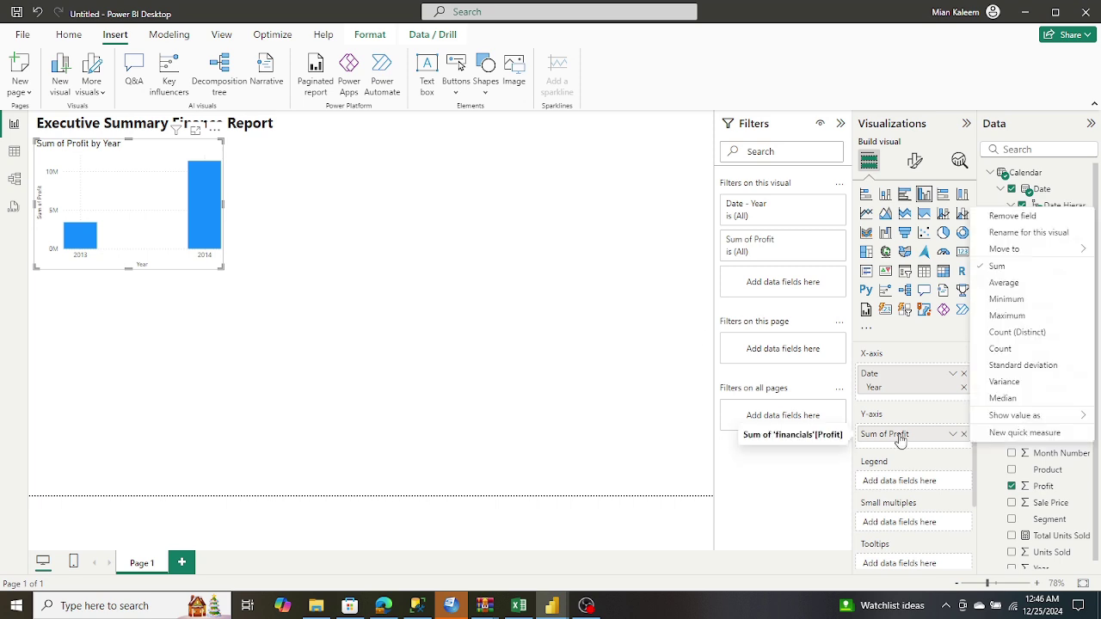
{"action": "left_click", "coordinate": [510, 378]}
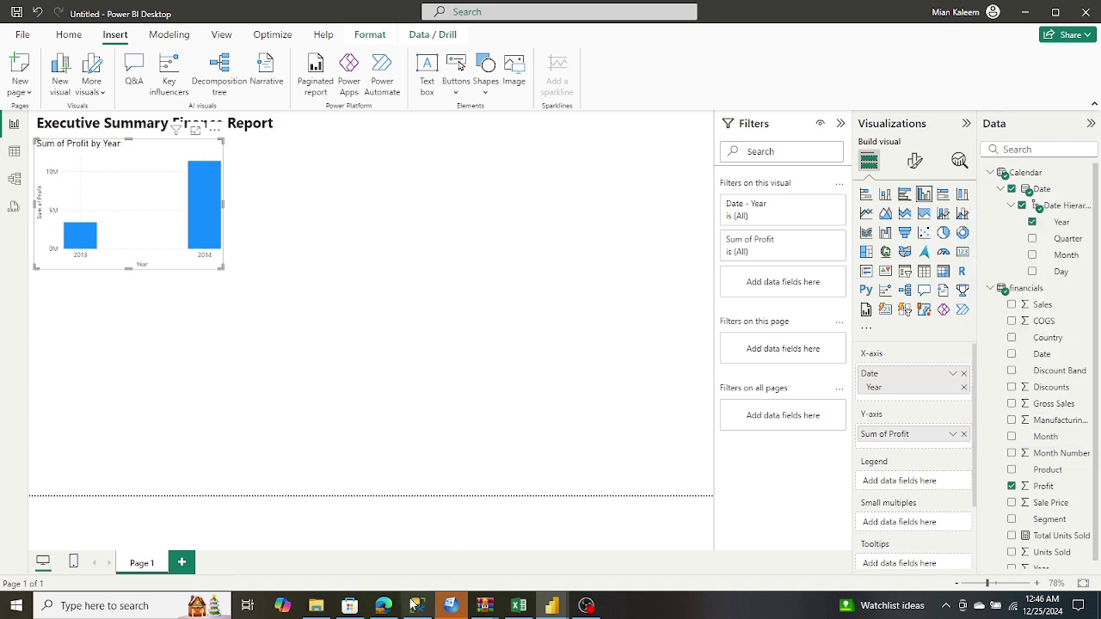
Read the monthly profit instructions in Edge, and in Power BI Desktop add Month from the Date Hierarchy to the chart.
{"action": "left_click", "coordinate": [384, 606]}
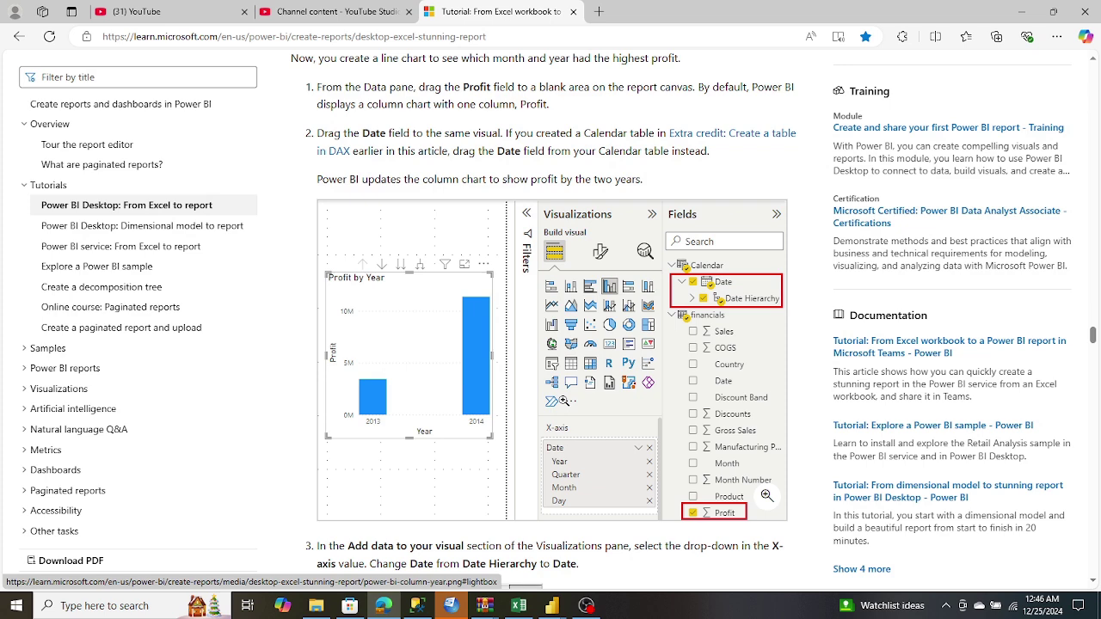
{"action": "scroll", "coordinate": [564, 401], "scroll_direction": "down", "scroll_amount": 6}
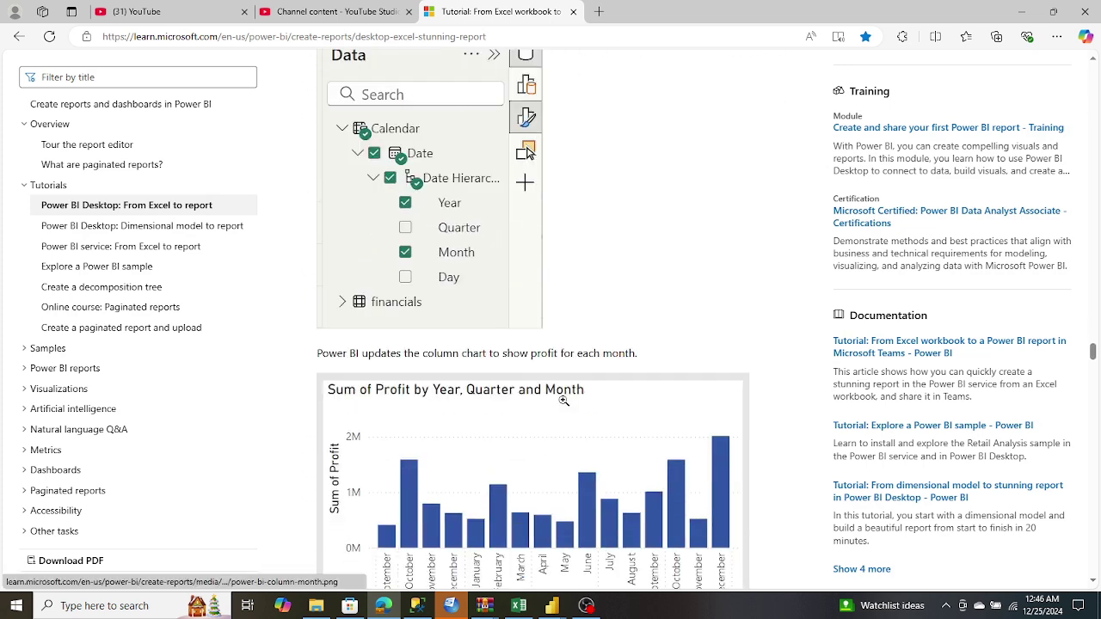
{"action": "scroll", "coordinate": [563, 401], "scroll_direction": "down", "scroll_amount": 2}
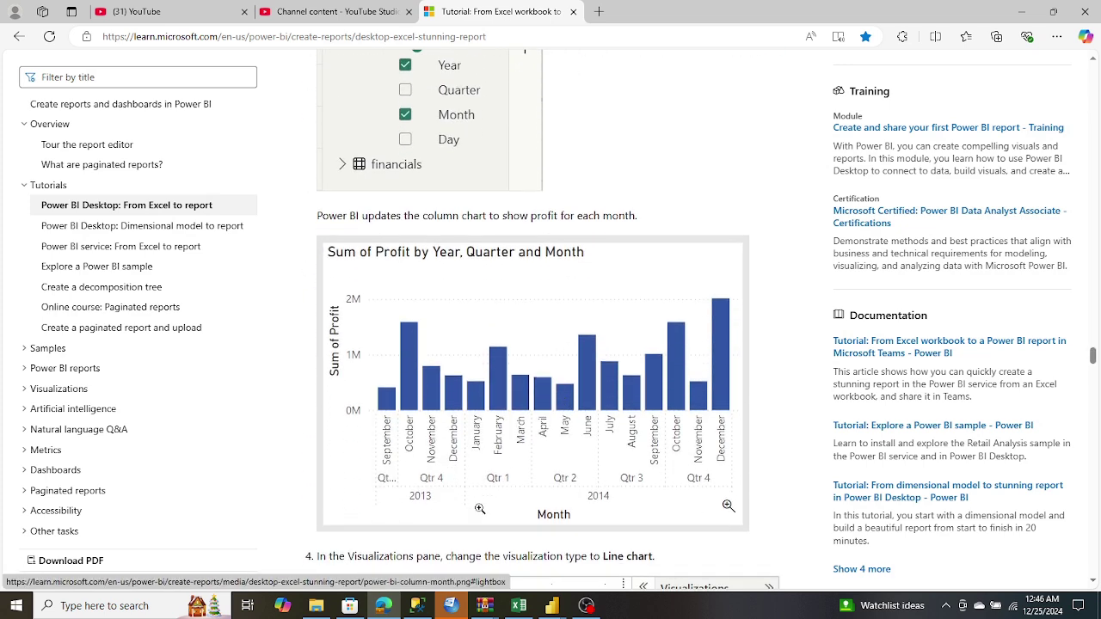
{"action": "left_click", "coordinate": [388, 607]}
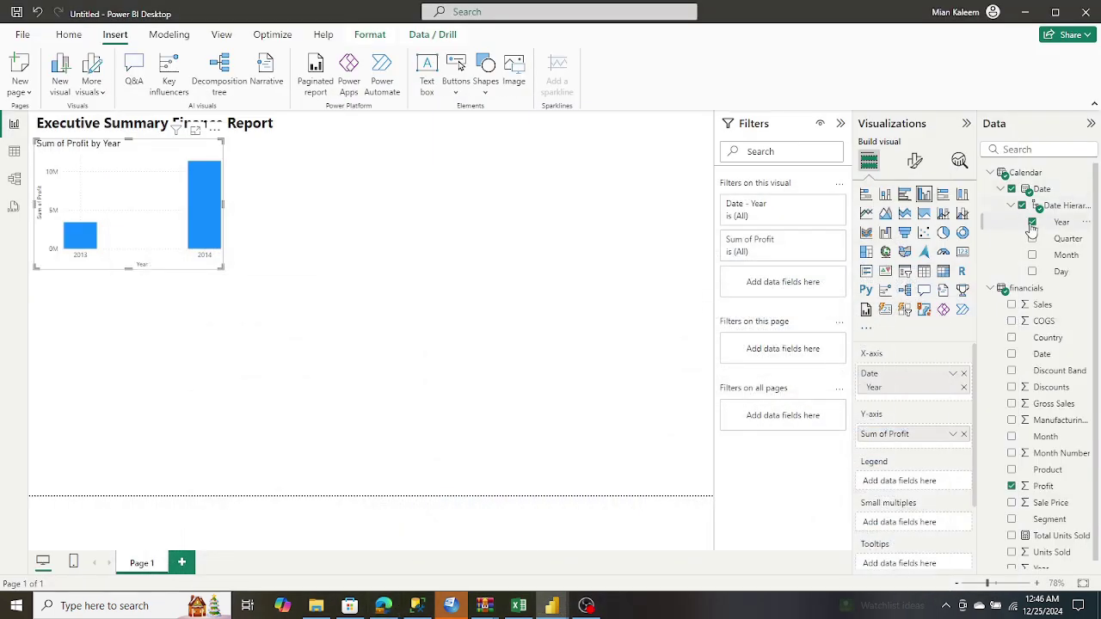
{"action": "left_click", "coordinate": [1032, 255]}
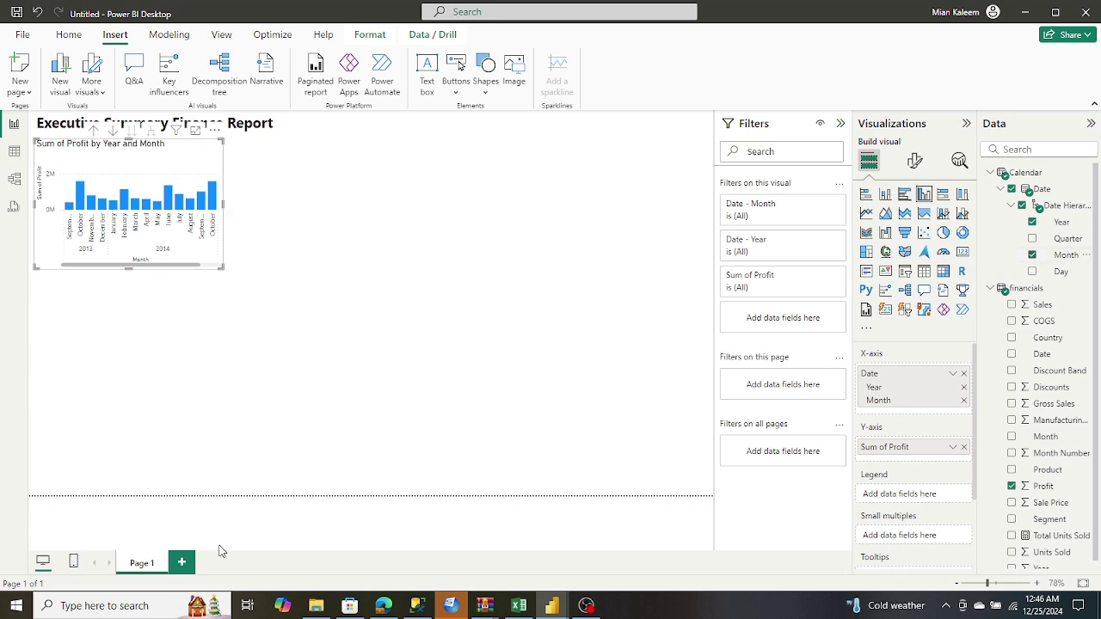
Check the monthly profit figure in Edge, and in Power BI Desktop add Quarter from the Date Hierarchy to the chart.
{"action": "left_click", "coordinate": [383, 606]}
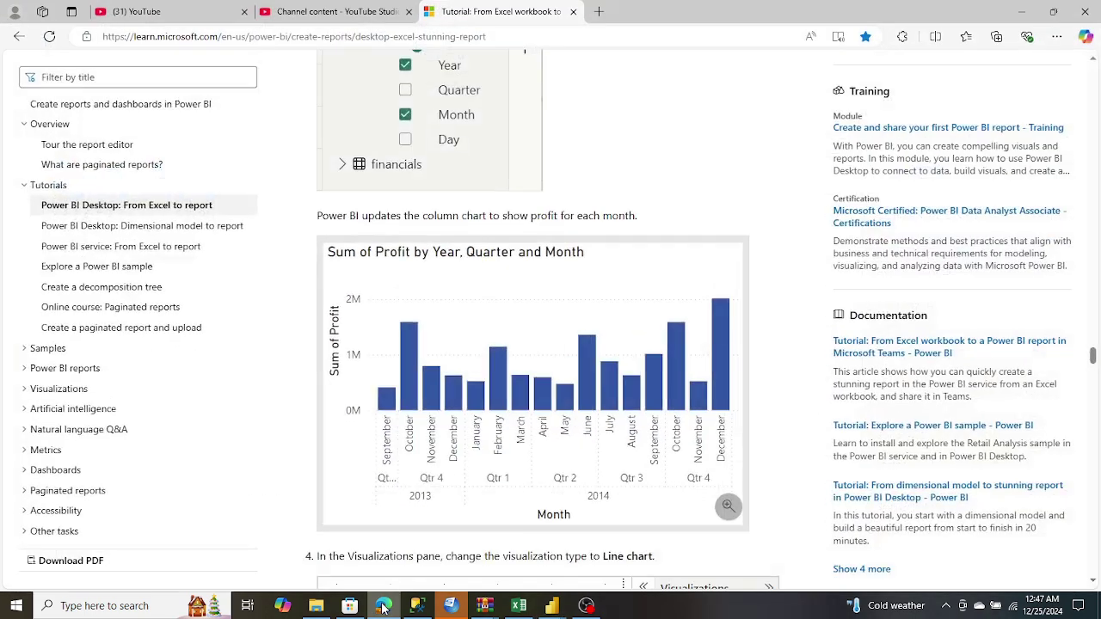
{"action": "left_click", "coordinate": [384, 606]}
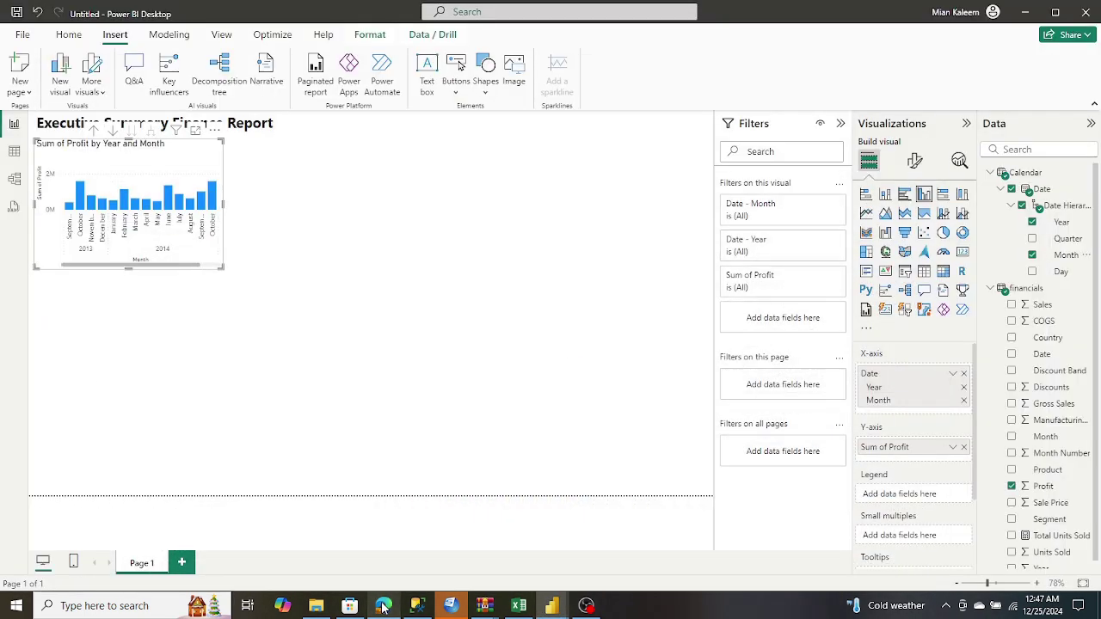
{"action": "left_click", "coordinate": [1032, 239]}
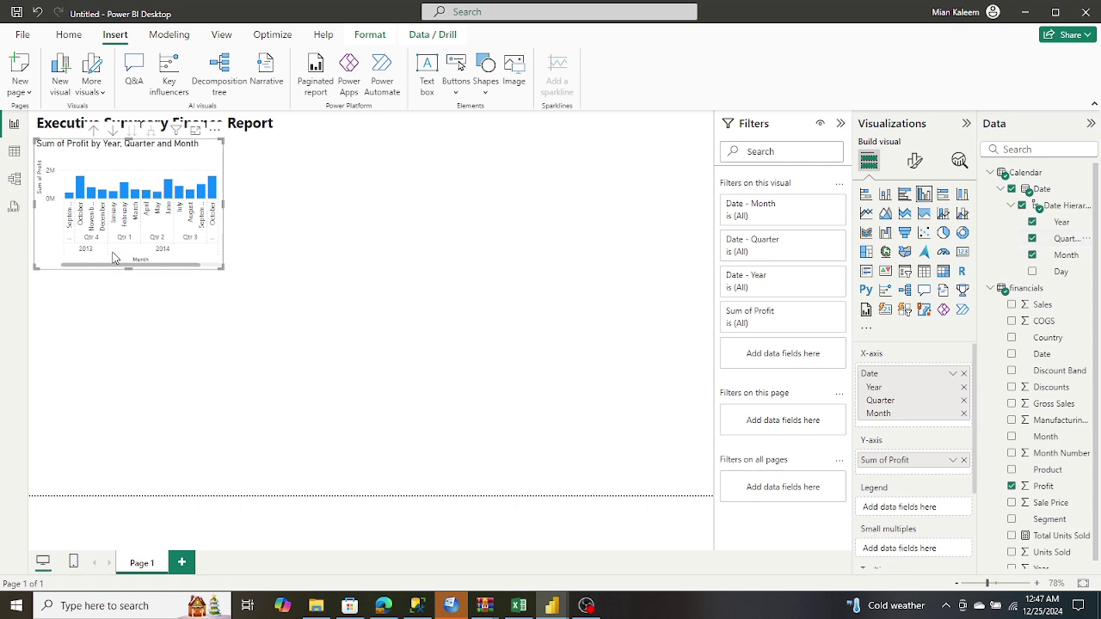
Read instruction 4 of Visual 2 in Edge, and in Power BI Desktop change the column chart to a Line chart.
{"action": "left_click", "coordinate": [384, 606]}
{"action": "scroll", "coordinate": [391, 473], "scroll_direction": "down", "scroll_amount": 2}
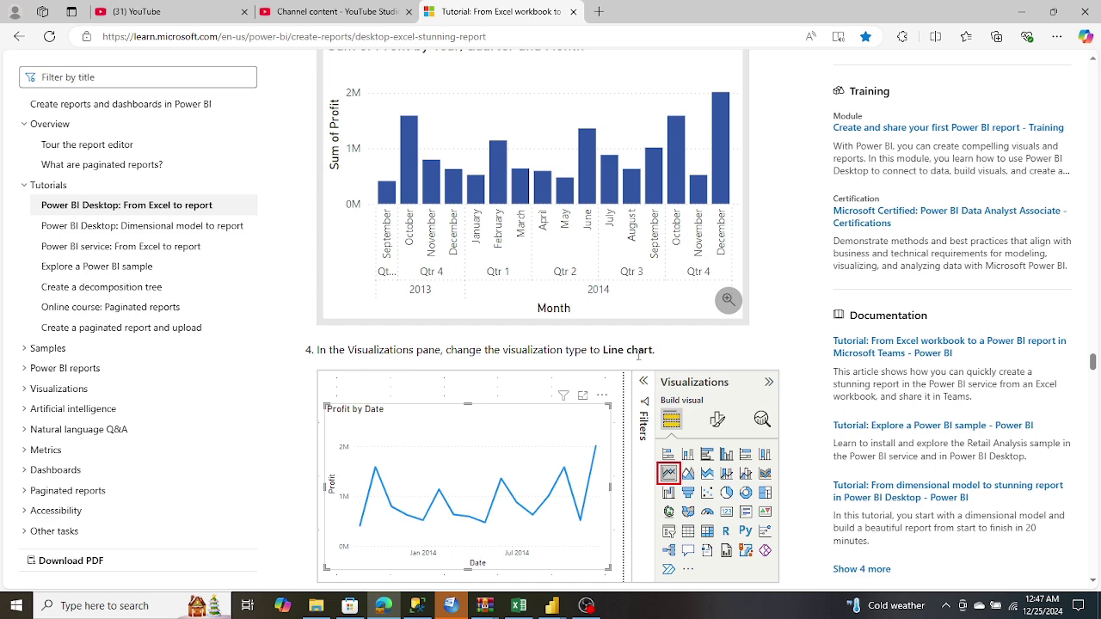
{"action": "left_click", "coordinate": [382, 606]}
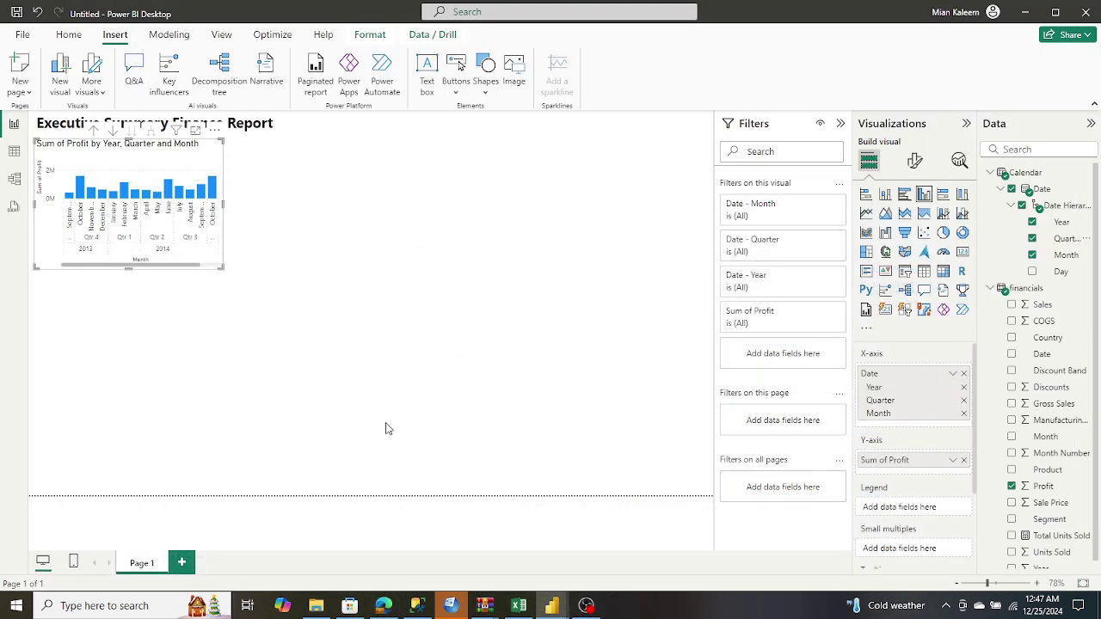
{"action": "left_click", "coordinate": [867, 216]}
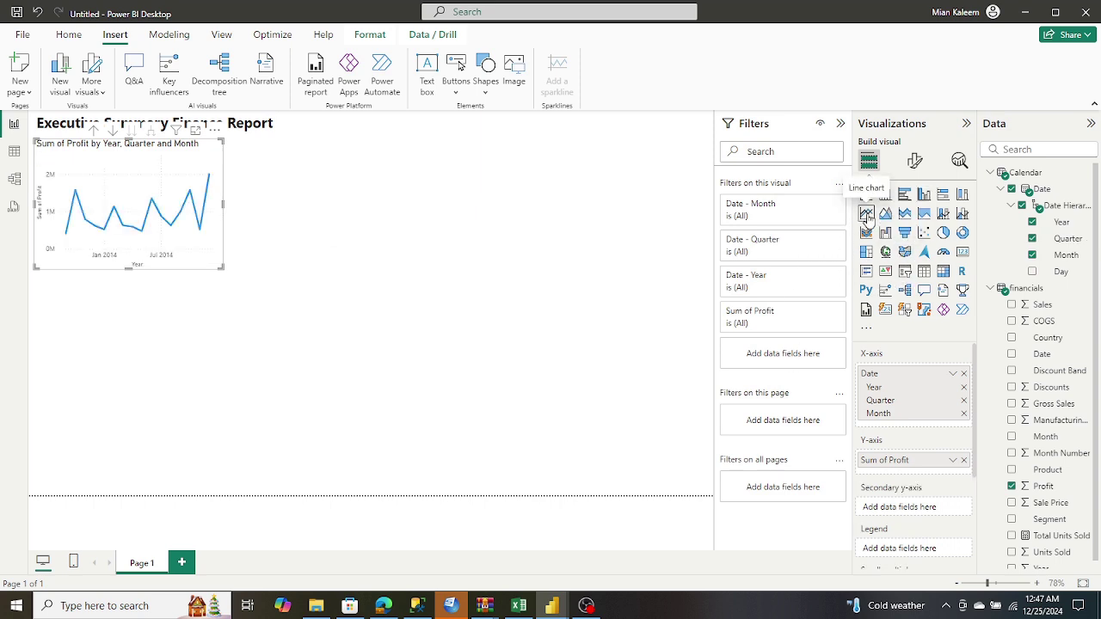
Read the "Visual 3: Profit by Country/Region" instructions in Edge, and in Power BI Desktop collapse the Calendar Date field.
{"action": "left_click", "coordinate": [383, 606]}
{"action": "scroll", "coordinate": [466, 372], "scroll_direction": "down", "scroll_amount": 5}
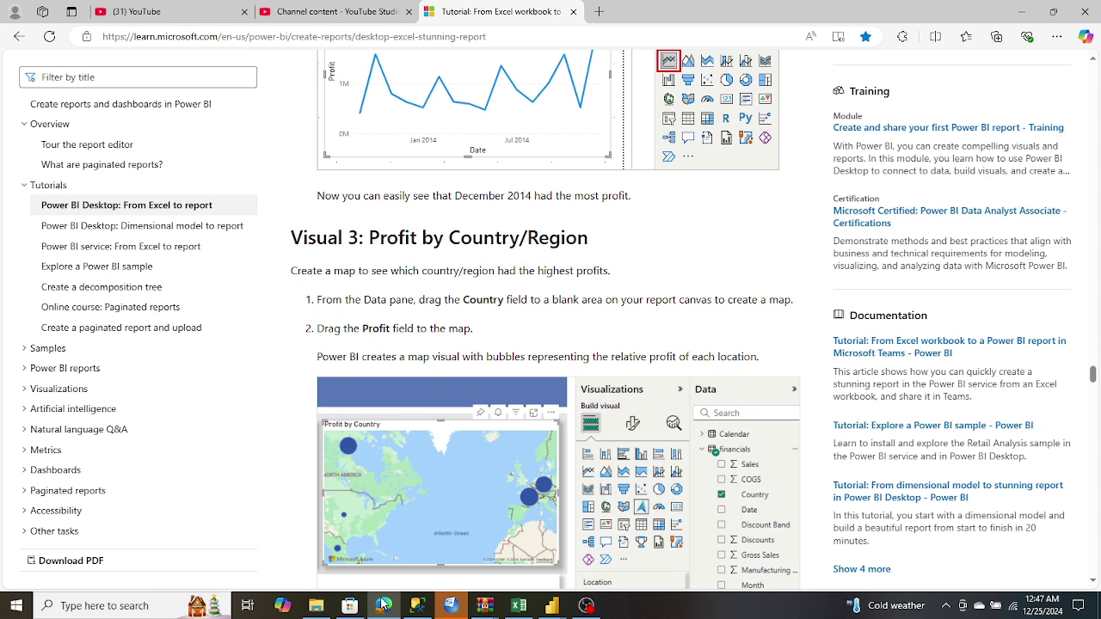
{"action": "mouse_move", "coordinate": [383, 608]}
{"action": "left_click", "coordinate": [402, 607]}
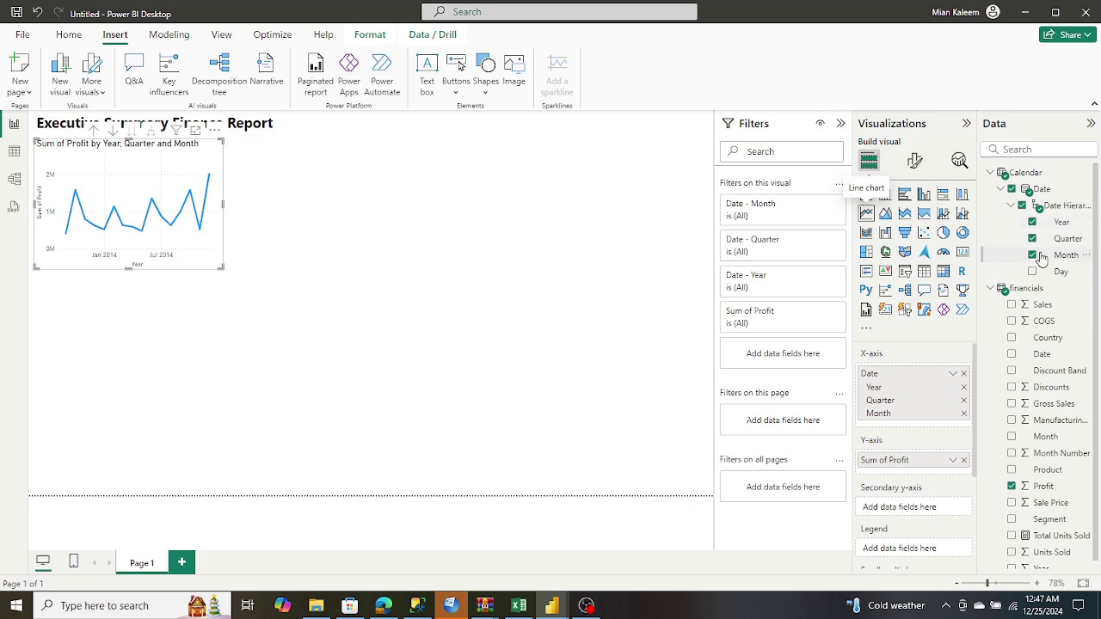
{"action": "left_click", "coordinate": [1001, 189]}
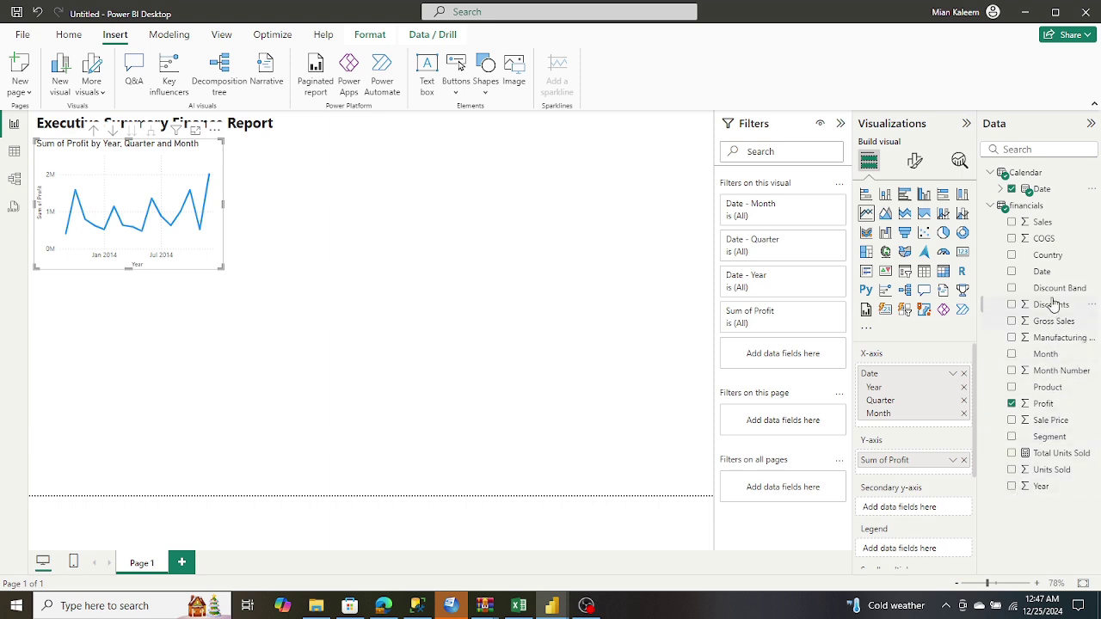
Try adding the financials Country field to the selected line chart, undo it and deselect the chart.
{"action": "left_click", "coordinate": [1012, 255]}
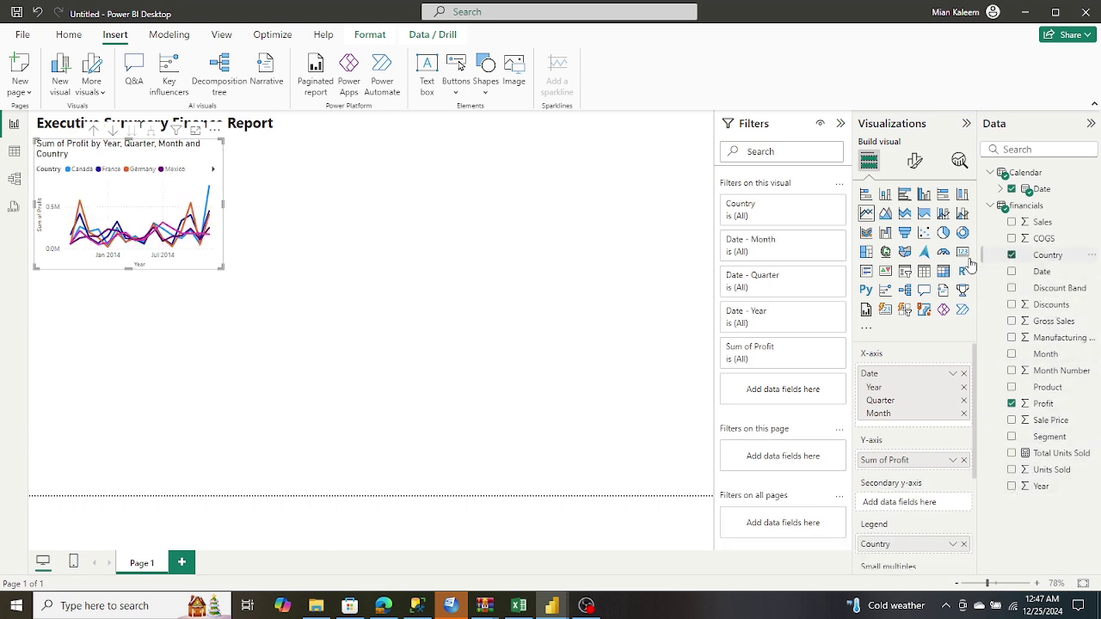
{"action": "left_click", "coordinate": [38, 12]}
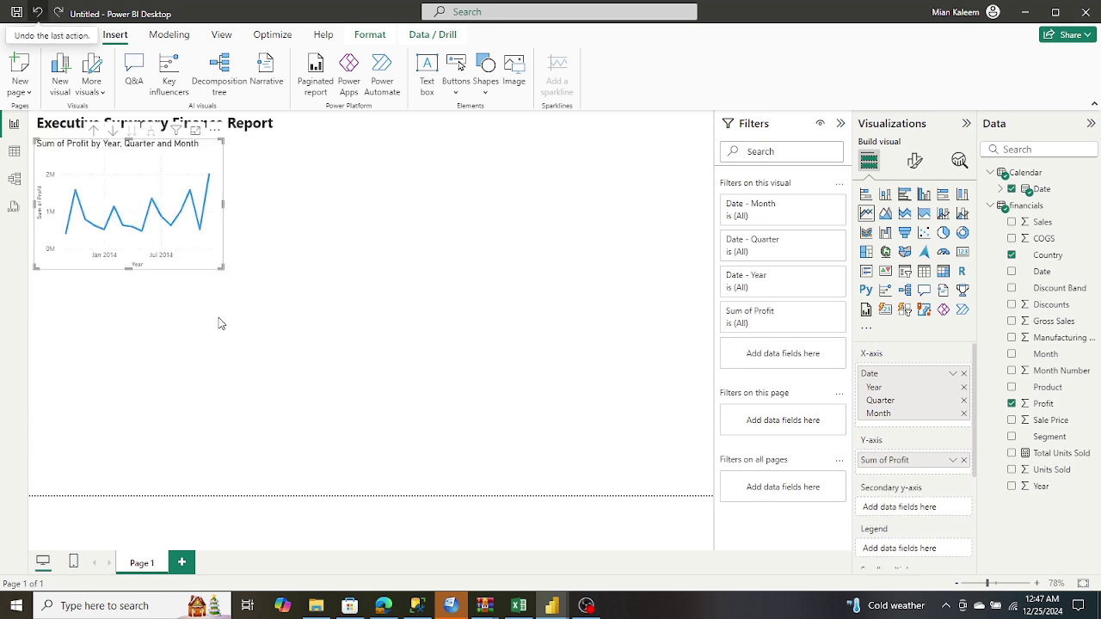
{"action": "left_click", "coordinate": [237, 394]}
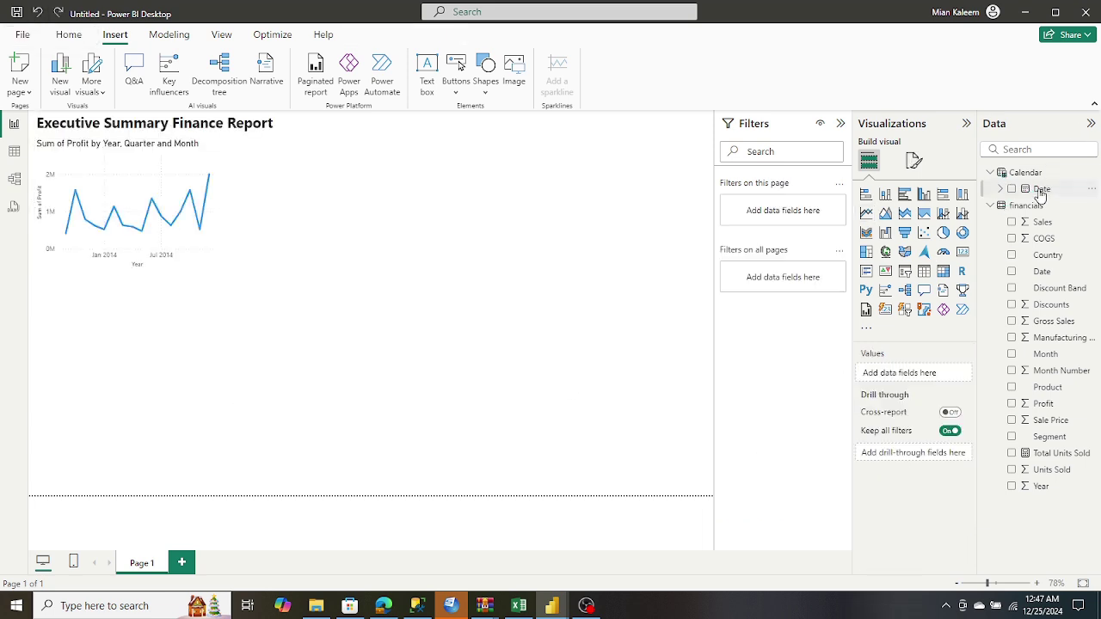
Create a map from the financials Country field, check the Profit instruction in Edge, and add Profit to the map in Power BI Desktop.
{"action": "left_click", "coordinate": [1012, 257]}
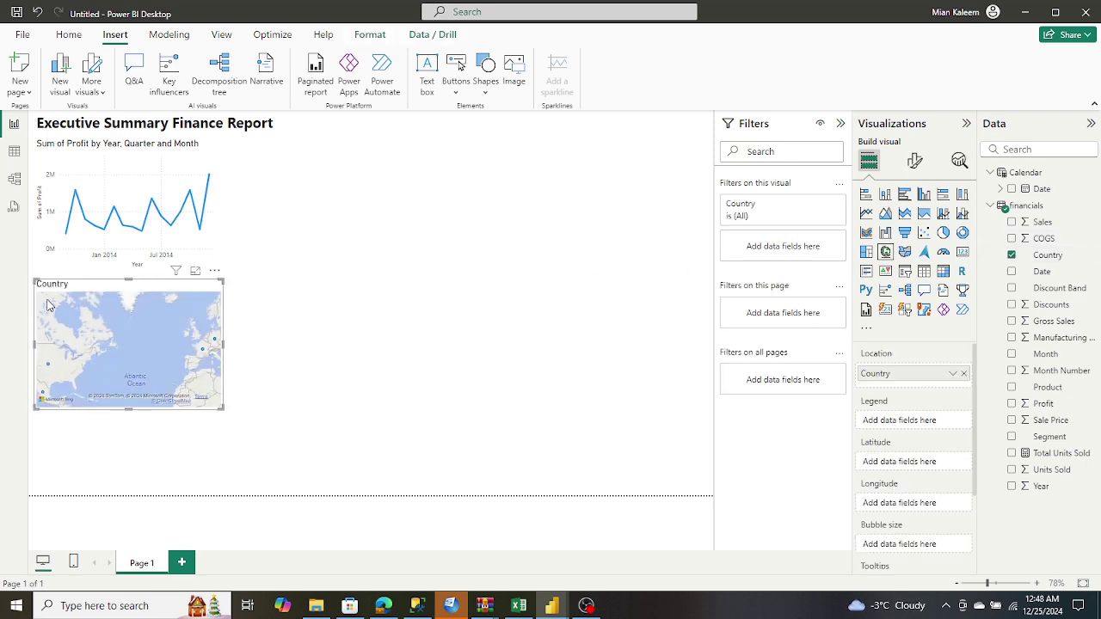
{"action": "left_click", "coordinate": [384, 606]}
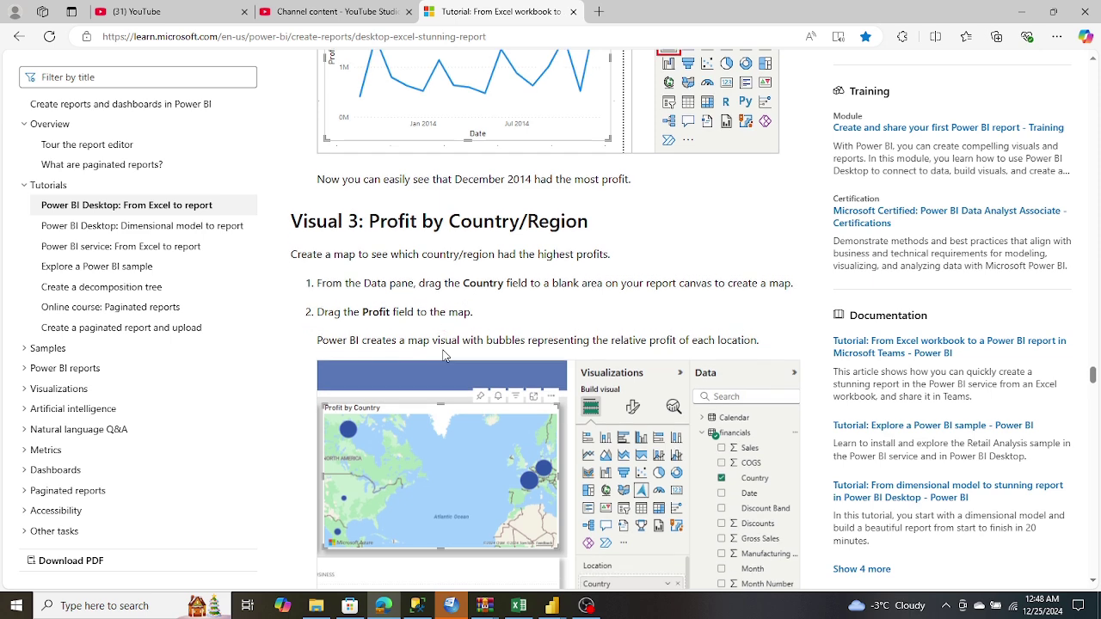
{"action": "scroll", "coordinate": [444, 350], "scroll_direction": "down", "scroll_amount": 1}
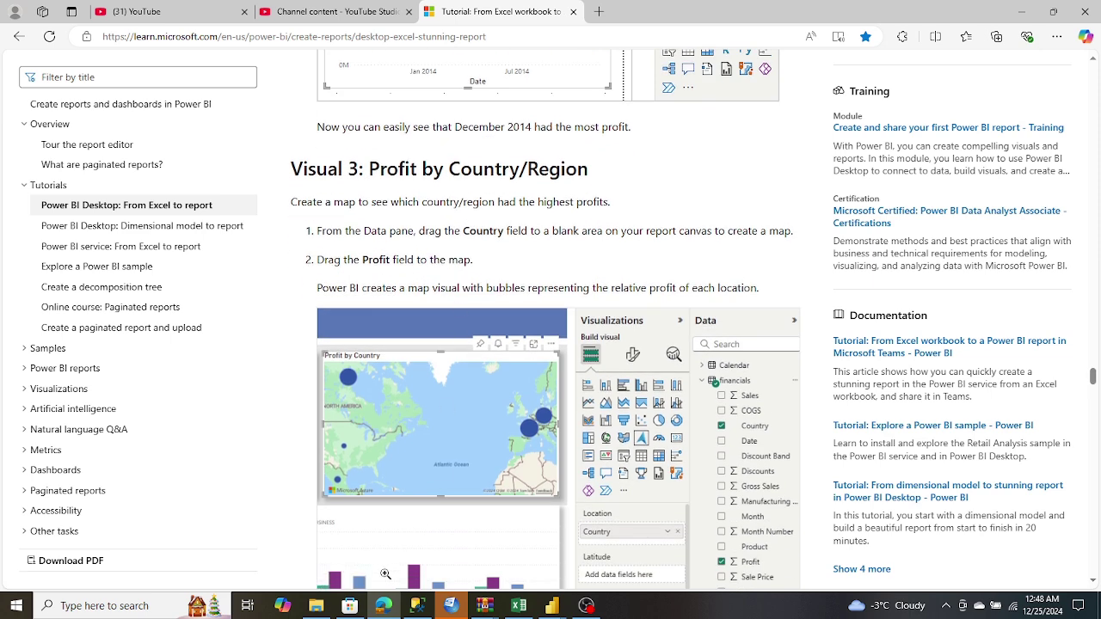
{"action": "left_click", "coordinate": [451, 606]}
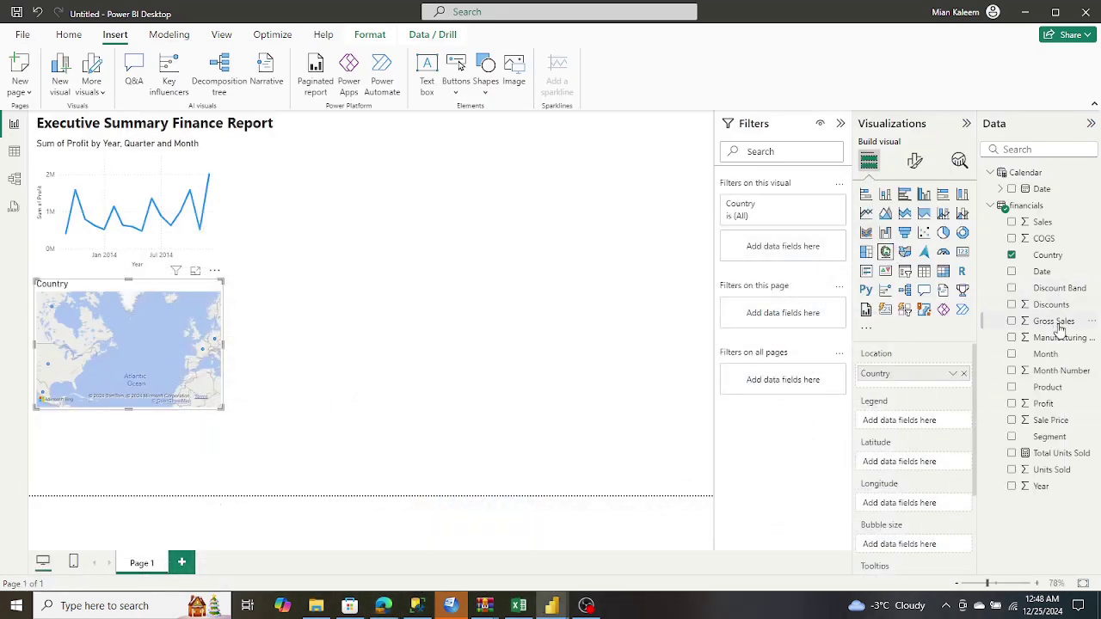
{"action": "left_click_drag", "start_coordinate": [1044, 404], "coordinate": [157, 368]}
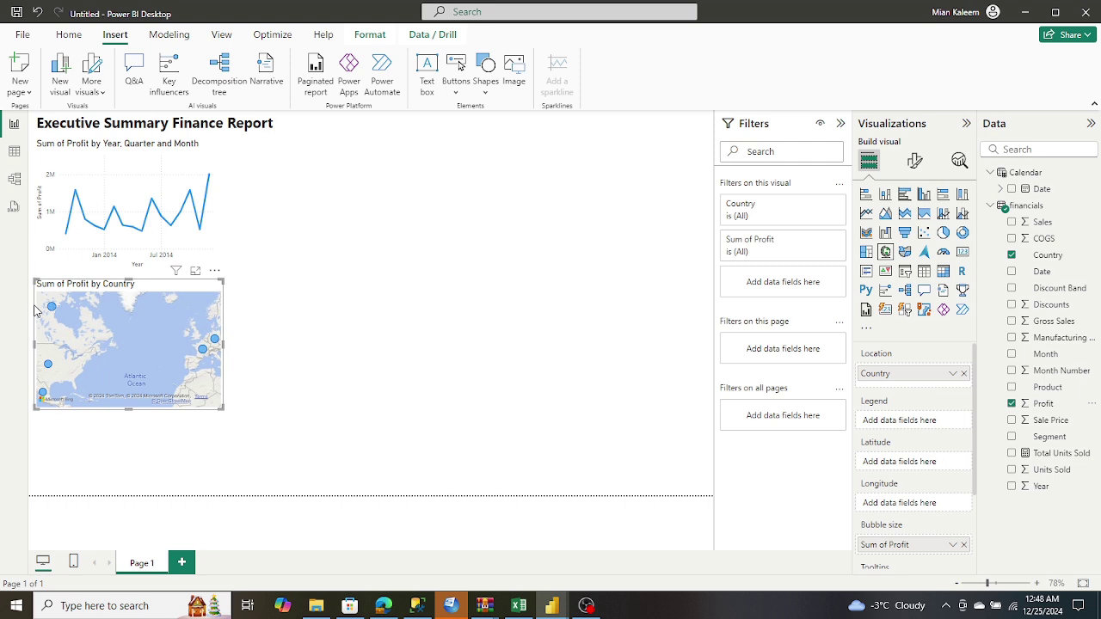
Inspect the profit of individual country bubbles on the map, and read the rest of Visual 3 and the Visual 4 instructions in Edge.
{"action": "mouse_move", "coordinate": [49, 368]}
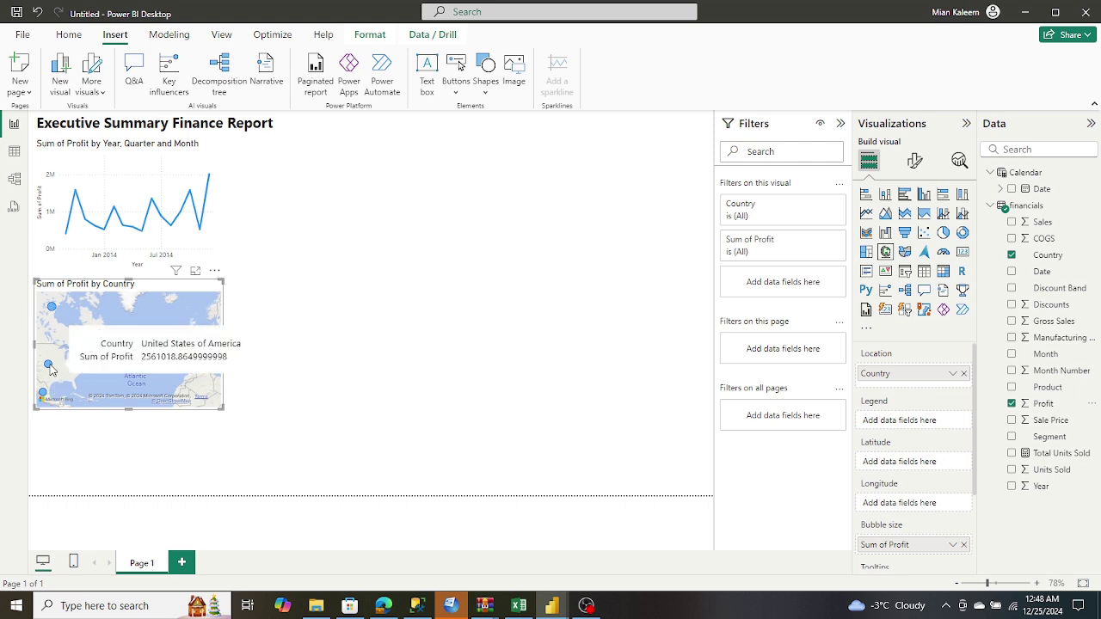
{"action": "mouse_move", "coordinate": [51, 311]}
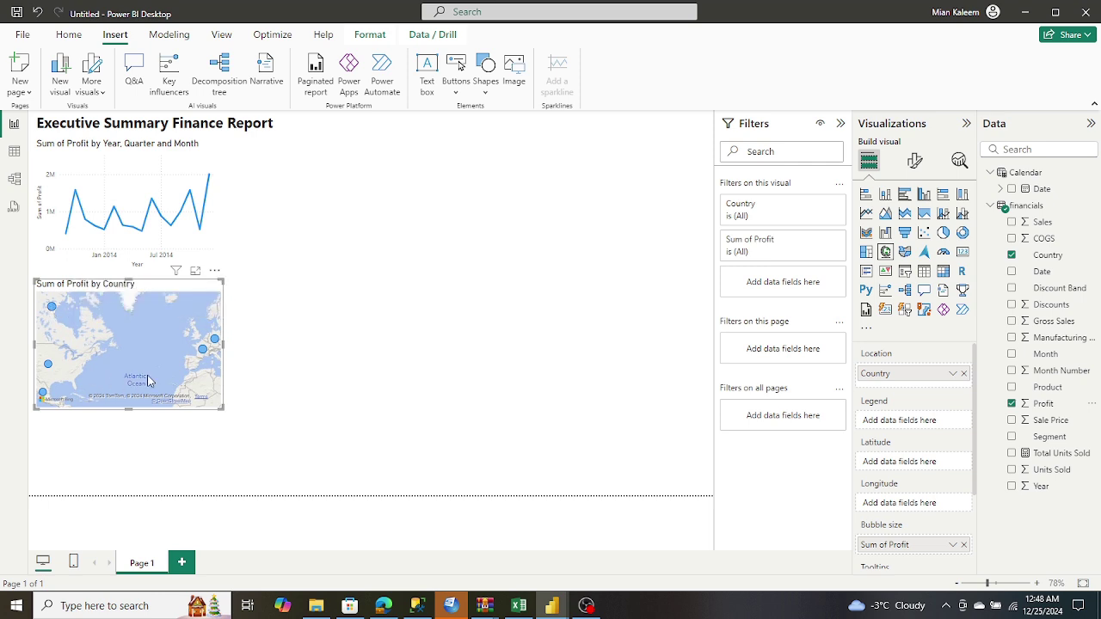
{"action": "mouse_move", "coordinate": [204, 351]}
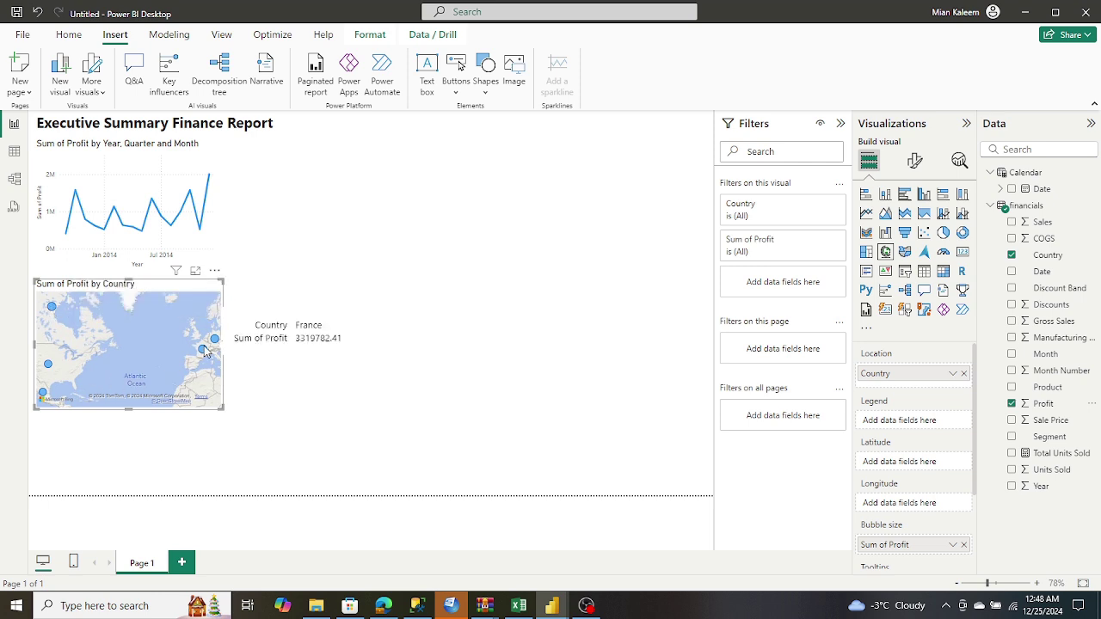
{"action": "left_click", "coordinate": [388, 605]}
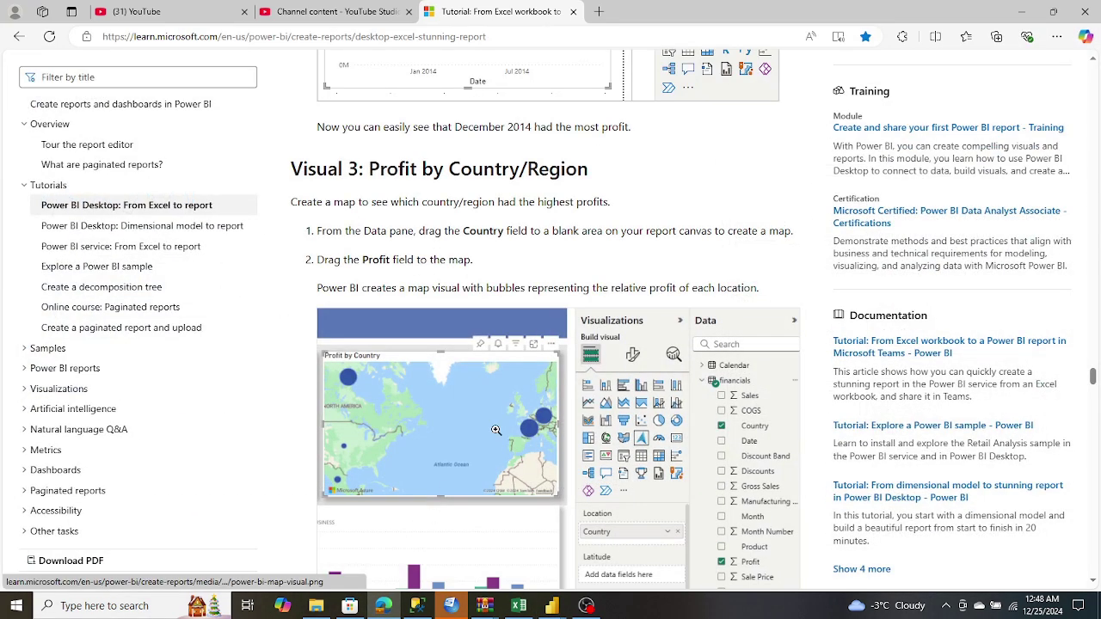
{"action": "scroll", "coordinate": [425, 428], "scroll_direction": "down", "scroll_amount": 3}
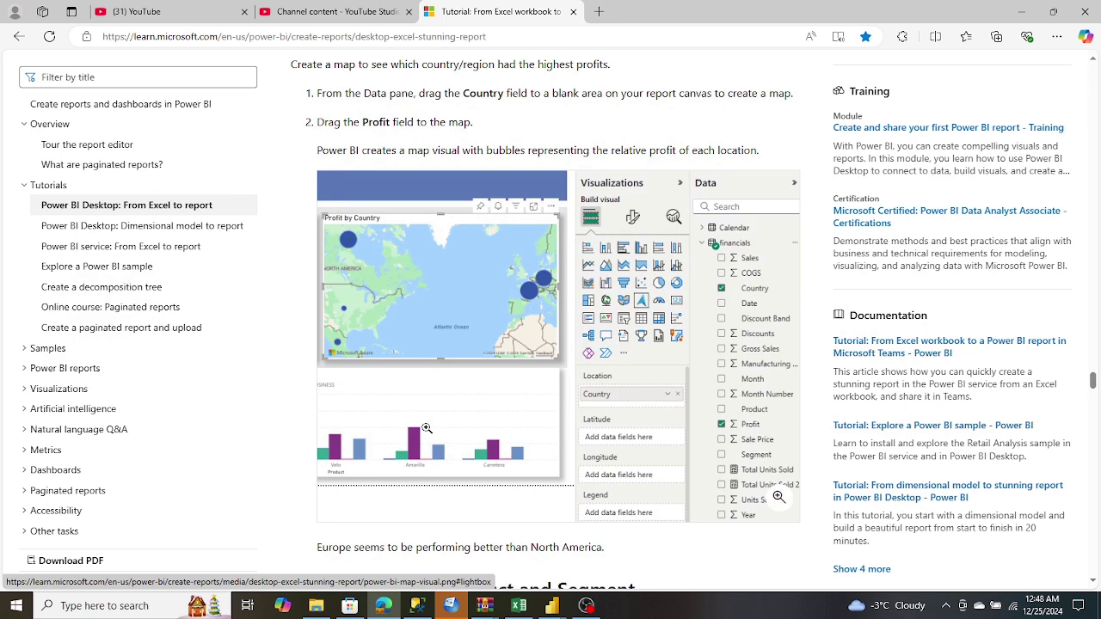
{"action": "scroll", "coordinate": [426, 428], "scroll_direction": "up", "scroll_amount": 3}
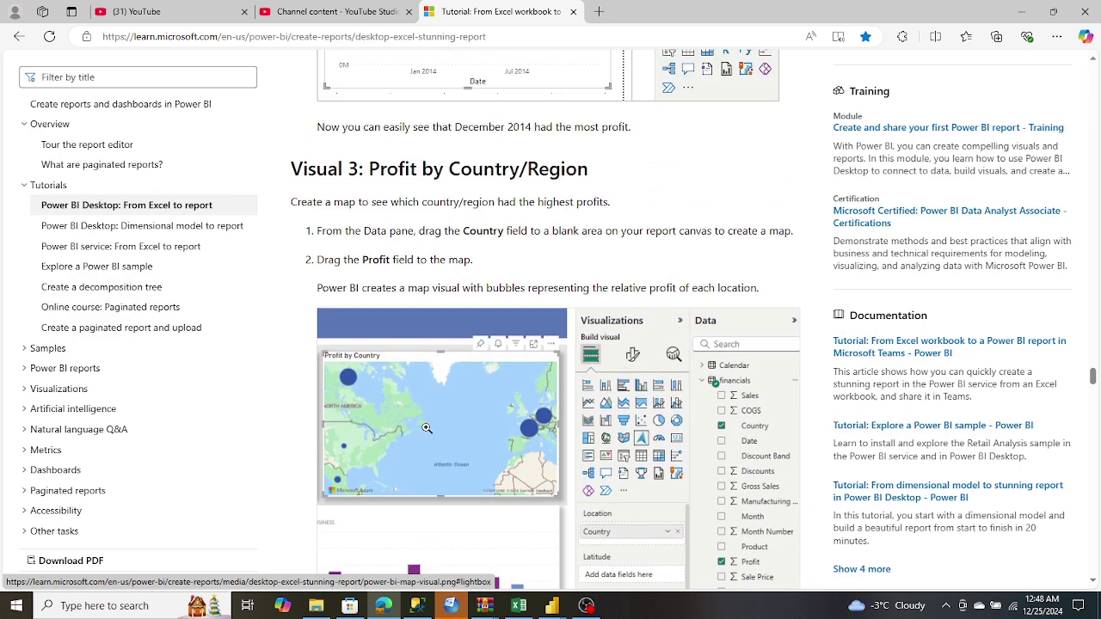
{"action": "scroll", "coordinate": [426, 428], "scroll_direction": "down", "scroll_amount": 6}
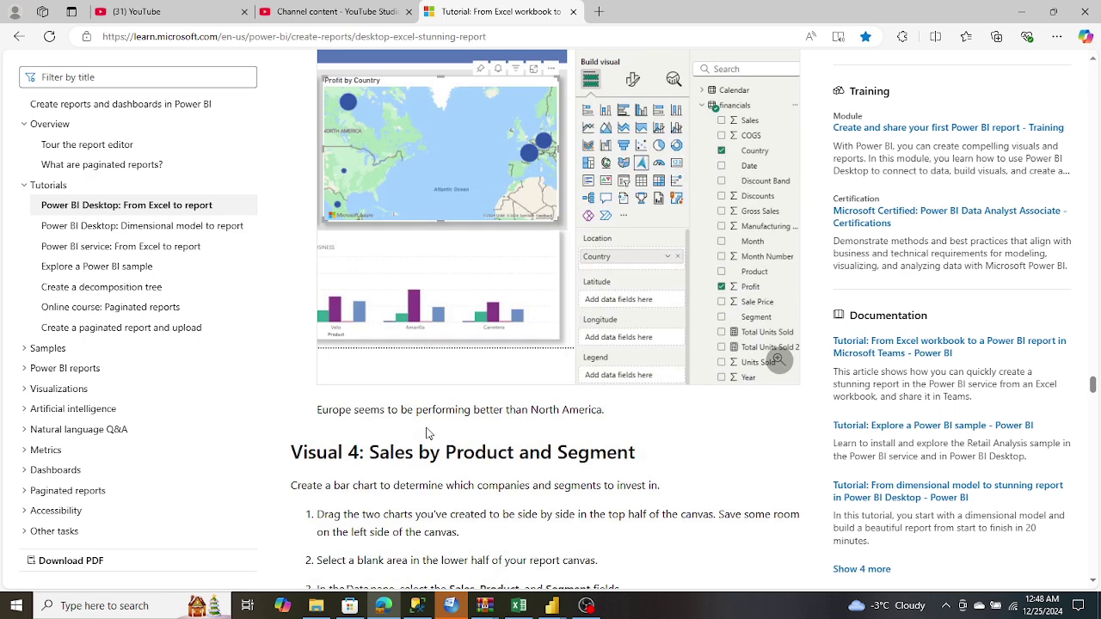
{"action": "scroll", "coordinate": [428, 432], "scroll_direction": "up", "scroll_amount": 6}
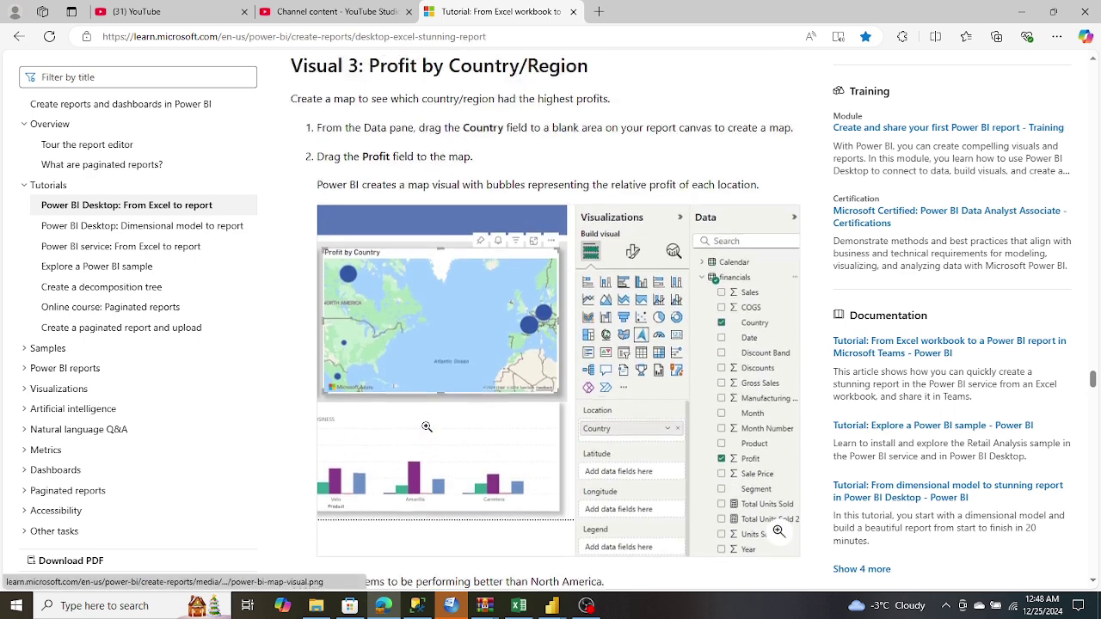
{"action": "scroll", "coordinate": [423, 286], "scroll_direction": "down", "scroll_amount": 5}
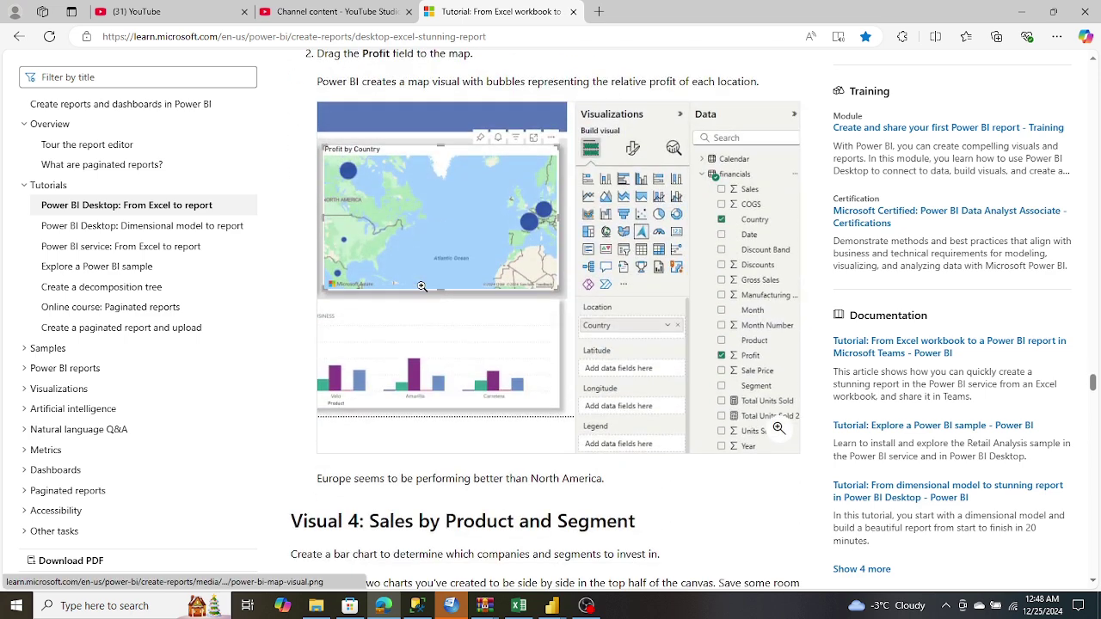
{"action": "scroll", "coordinate": [422, 286], "scroll_direction": "up", "scroll_amount": 5}
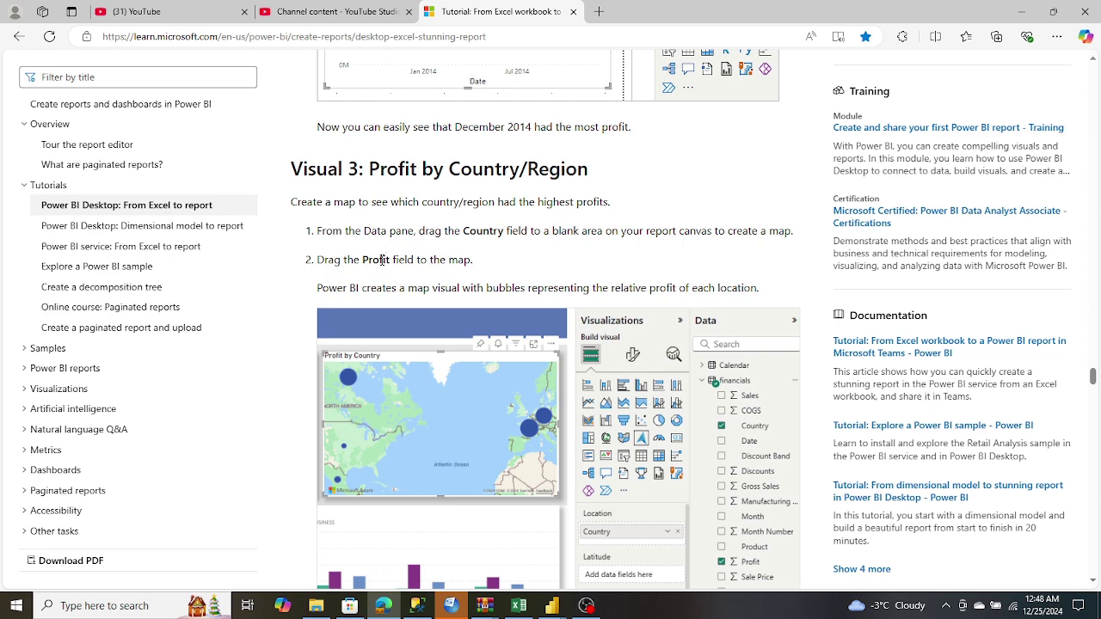
{"action": "scroll", "coordinate": [375, 283], "scroll_direction": "down", "scroll_amount": 5}
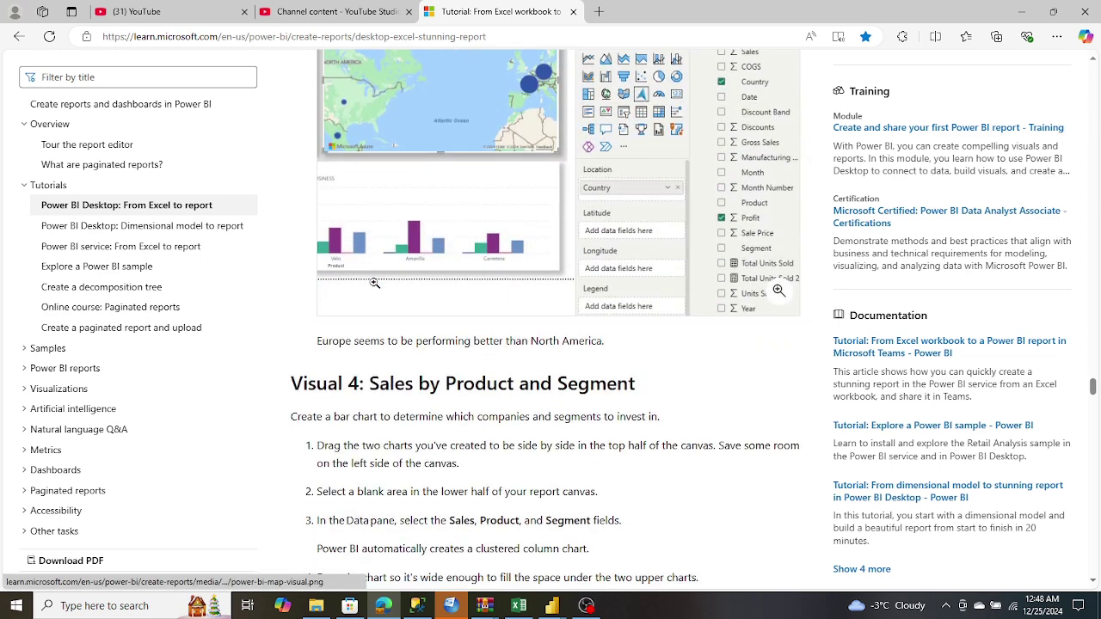
{"action": "scroll", "coordinate": [375, 283], "scroll_direction": "down", "scroll_amount": 2}
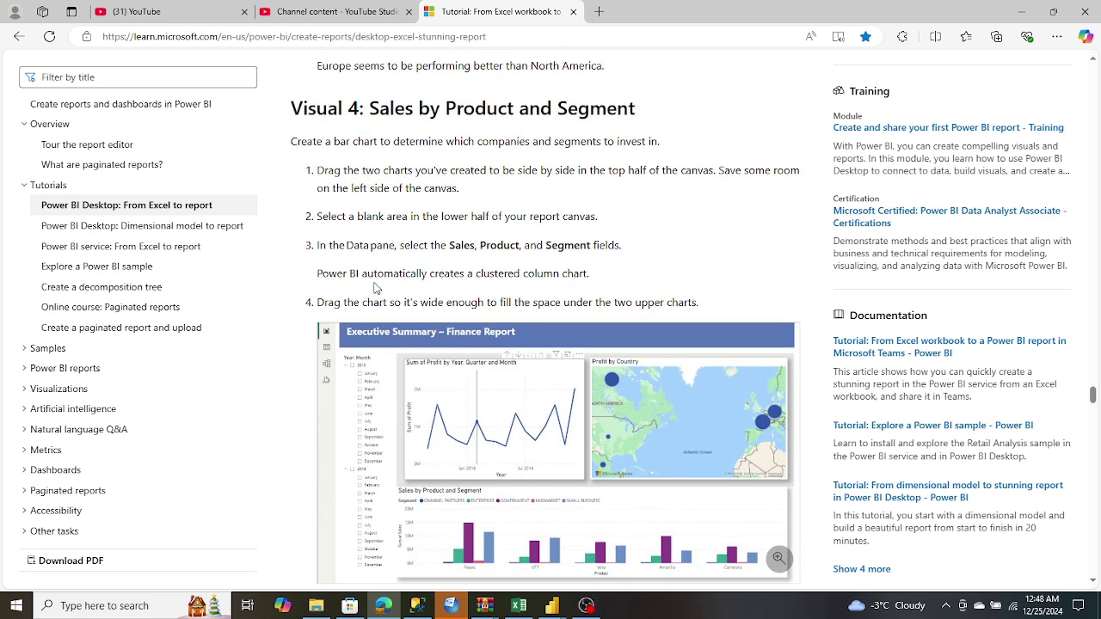
In Power BI Desktop, move the country map to the page's top-right corner, widen it to about half the page and make it slightly taller.
{"action": "left_click", "coordinate": [417, 605]}
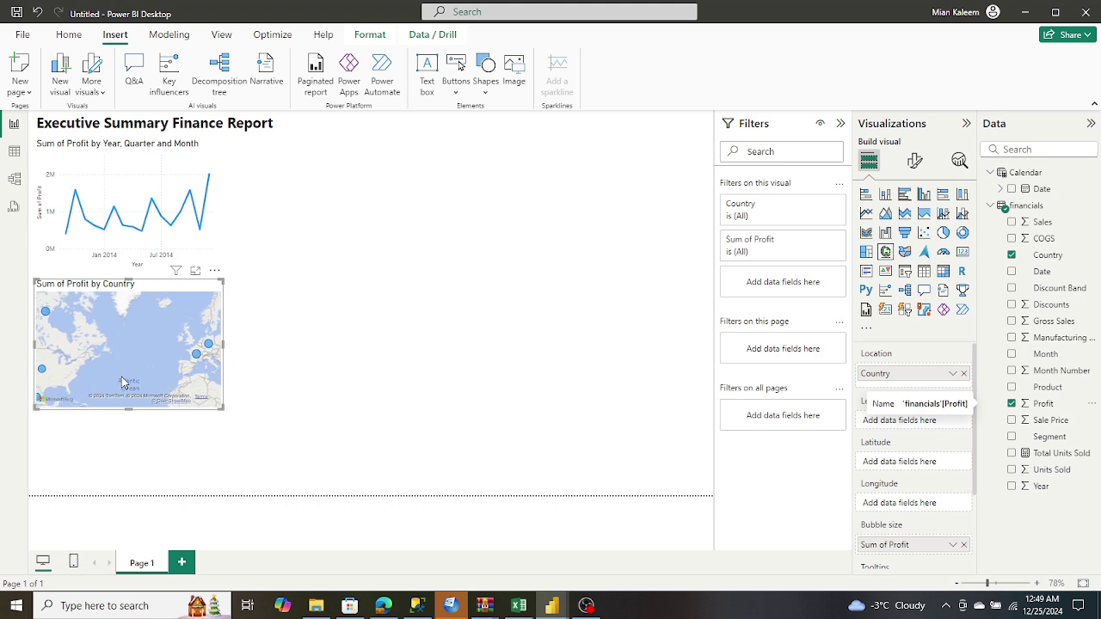
{"action": "left_click", "coordinate": [263, 348]}
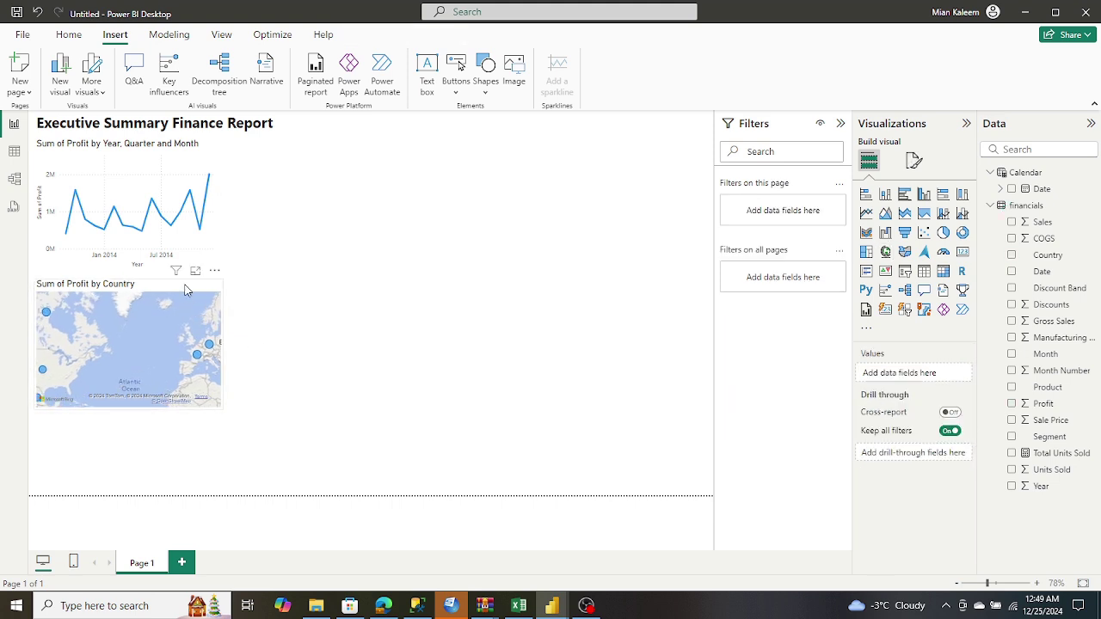
{"action": "left_click_drag", "start_coordinate": [185, 290], "coordinate": [748, 118]}
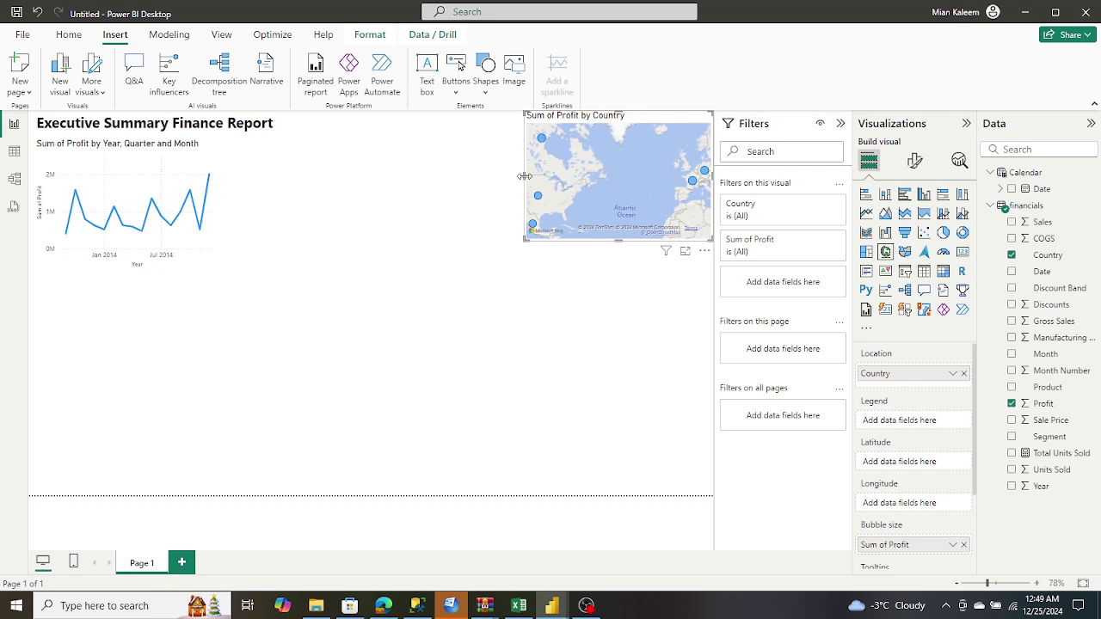
{"action": "left_click_drag", "start_coordinate": [525, 176], "coordinate": [375, 189]}
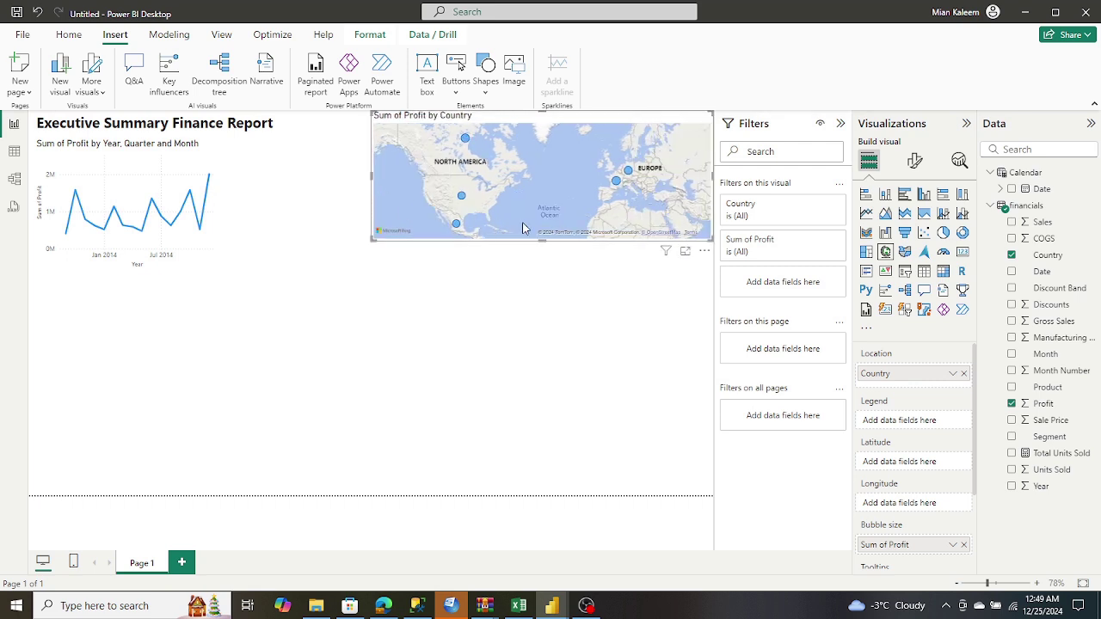
{"action": "left_click_drag", "start_coordinate": [541, 243], "coordinate": [543, 260]}
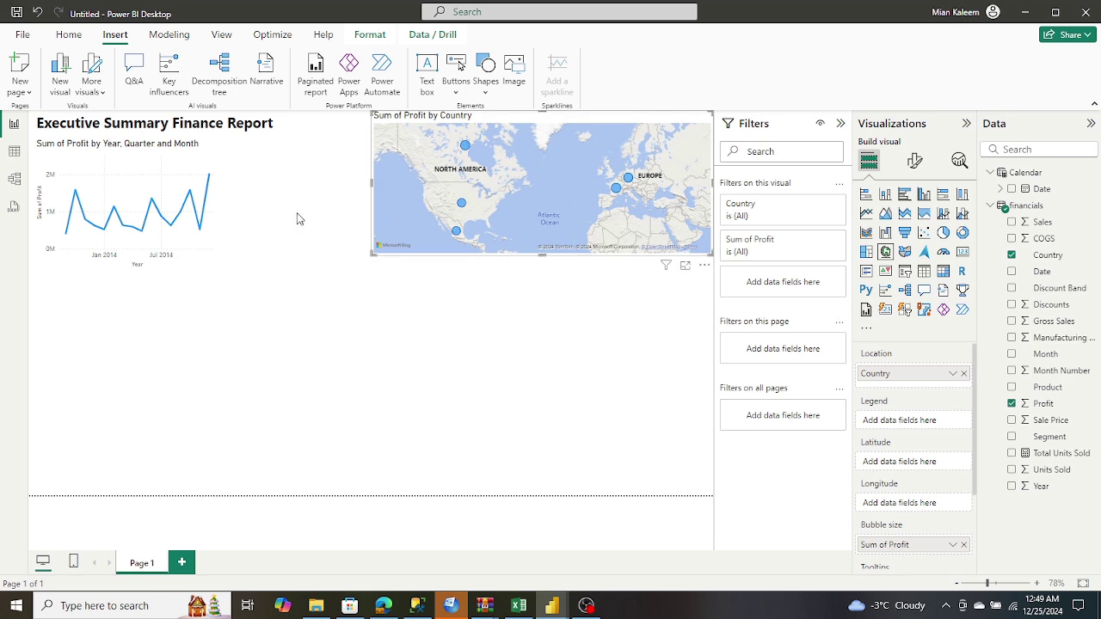
Widen the profit line chart to reach the map's left edge and align its bottom edge with the map's.
{"action": "left_click", "coordinate": [231, 211]}
{"action": "left_click", "coordinate": [226, 208]}
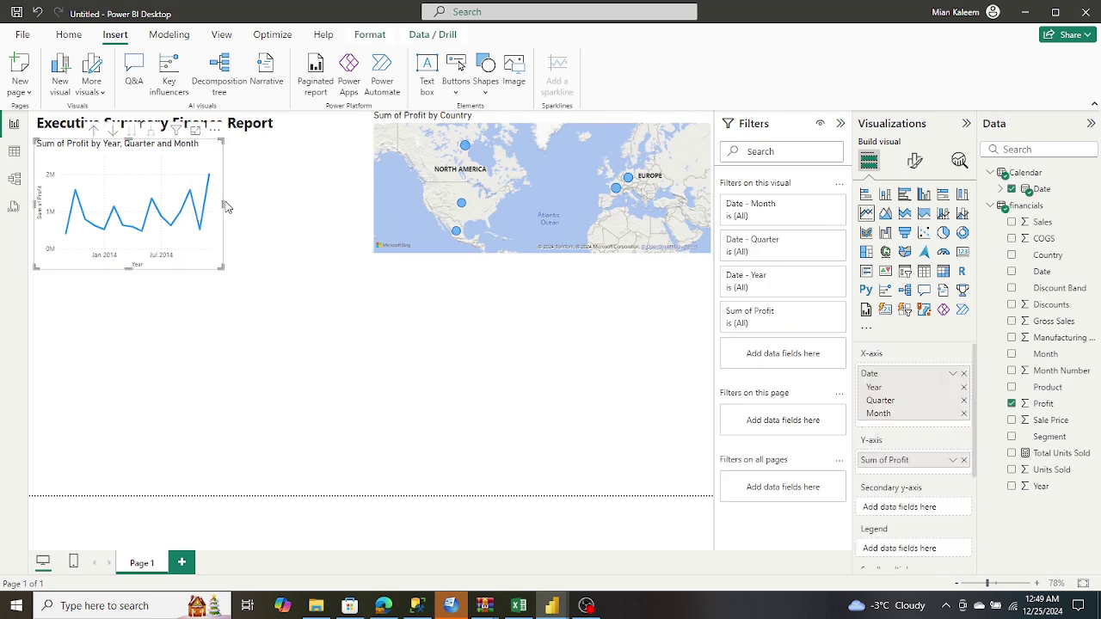
{"action": "left_click_drag", "start_coordinate": [222, 205], "coordinate": [374, 220]}
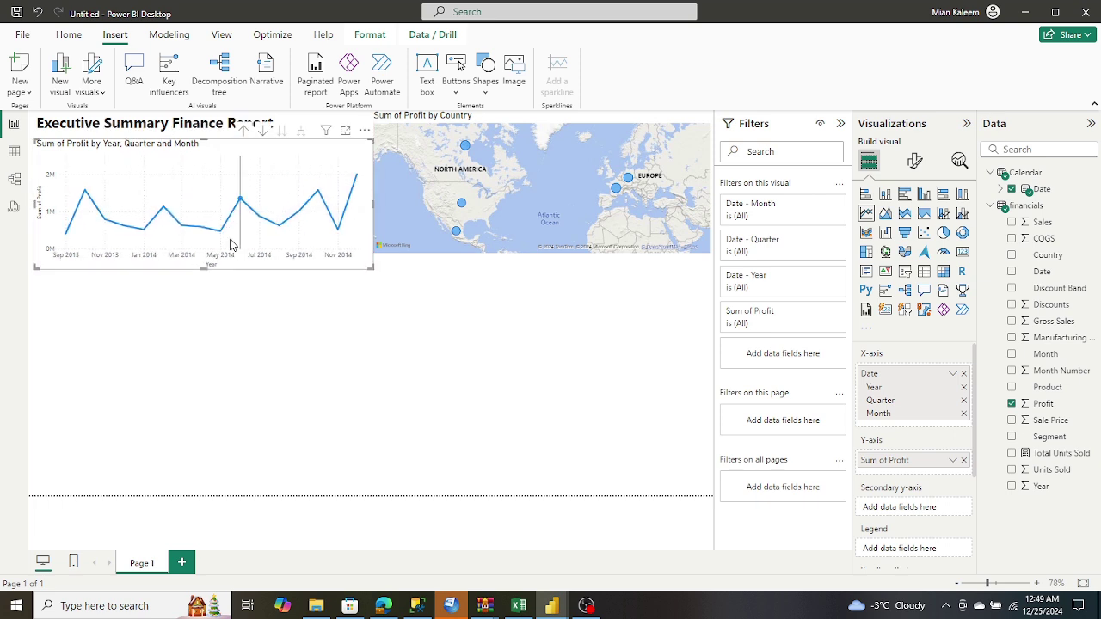
{"action": "left_click_drag", "start_coordinate": [206, 269], "coordinate": [217, 256]}
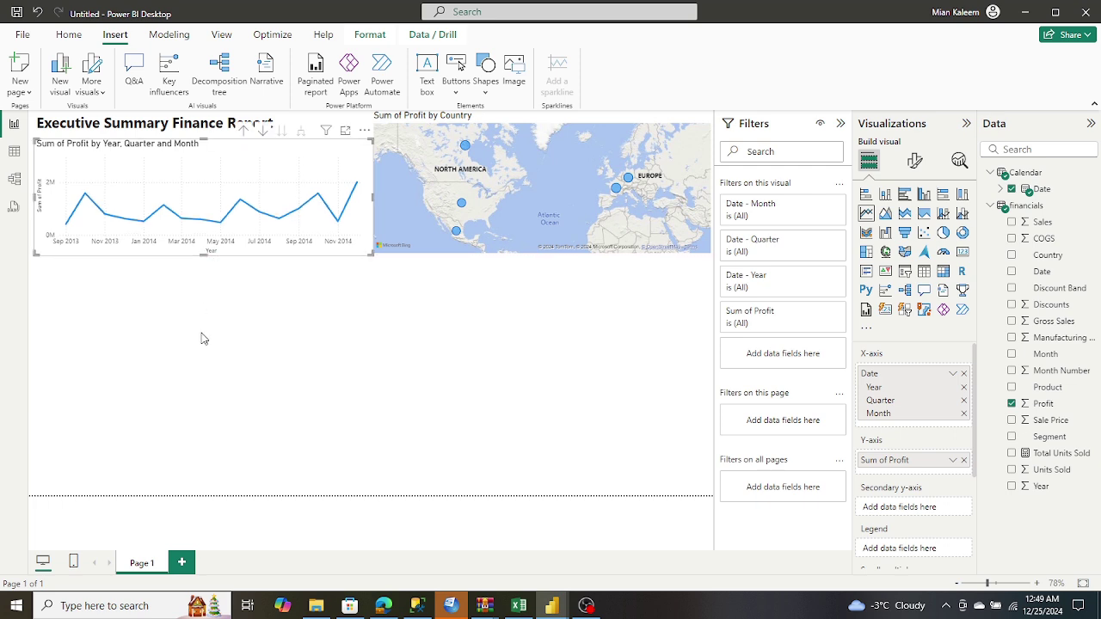
{"action": "left_click", "coordinate": [202, 339]}
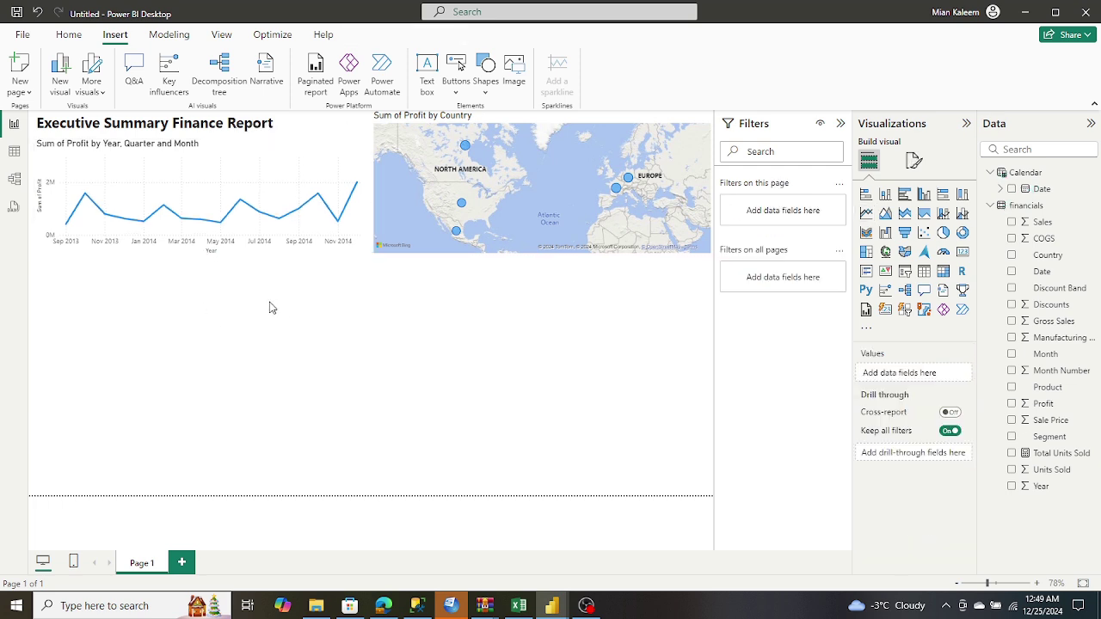
Increase the height of the profit line chart and extend the country map slightly downward.
{"action": "left_click", "coordinate": [176, 253]}
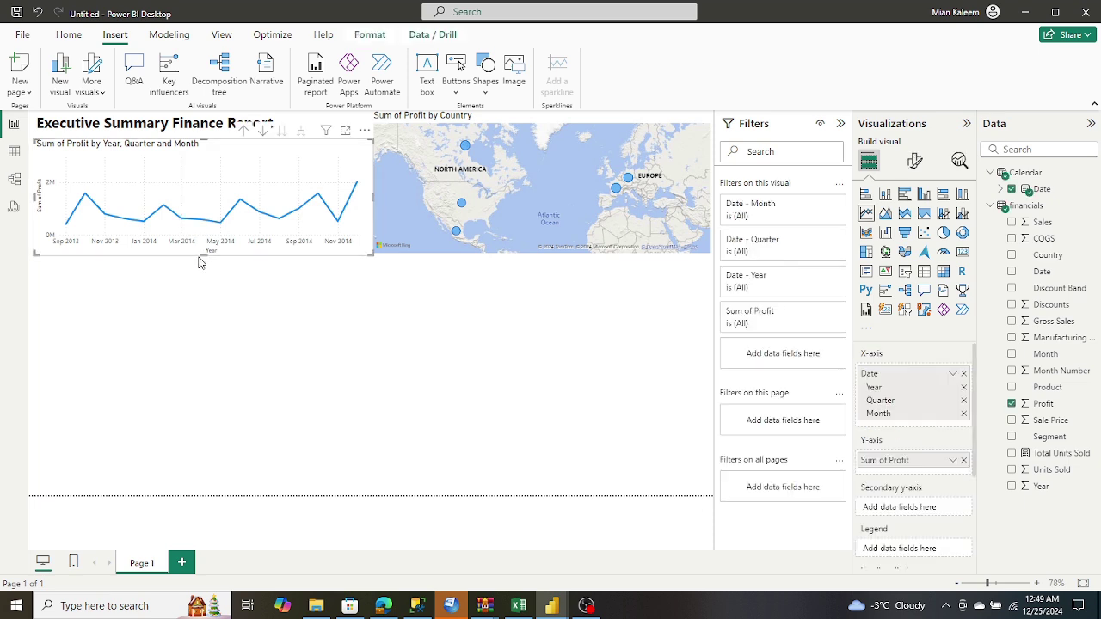
{"action": "left_click_drag", "start_coordinate": [204, 254], "coordinate": [202, 287]}
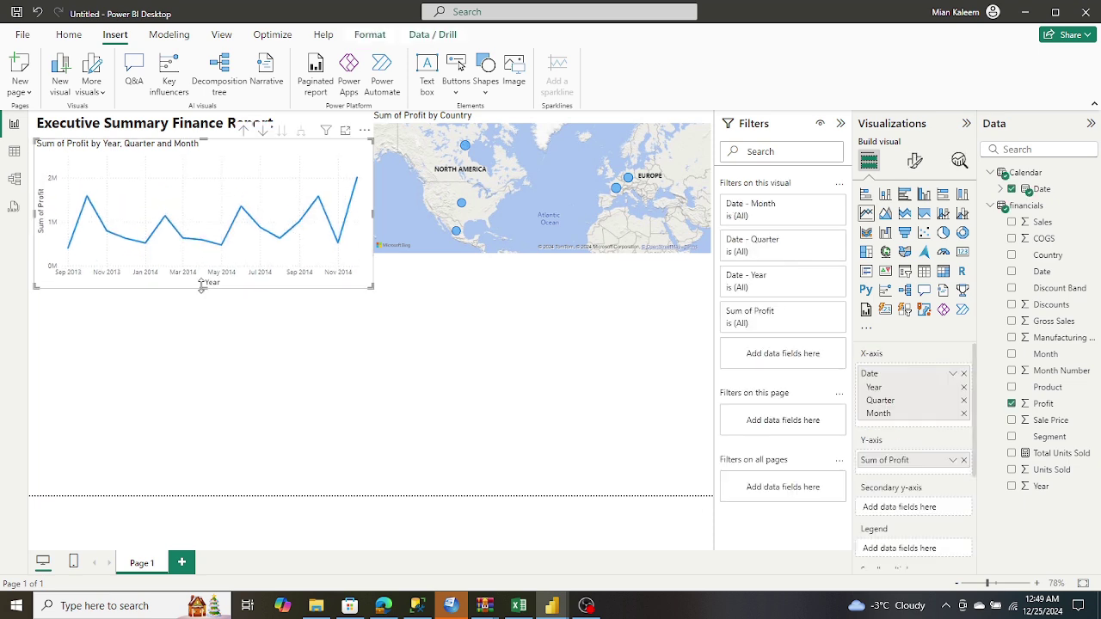
{"action": "left_click", "coordinate": [439, 251]}
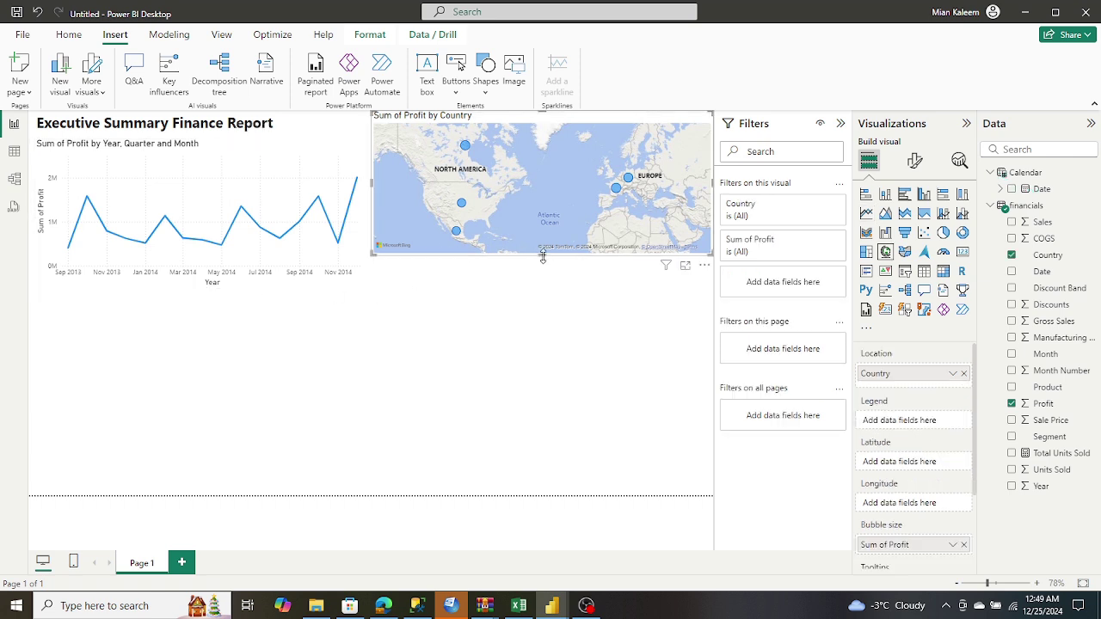
{"action": "mouse_move", "coordinate": [543, 256]}
{"action": "left_mouse_down"}
{"action": "mouse_move", "coordinate": [544, 275]}
{"action": "mouse_move", "coordinate": [545, 266]}
{"action": "left_mouse_up"}
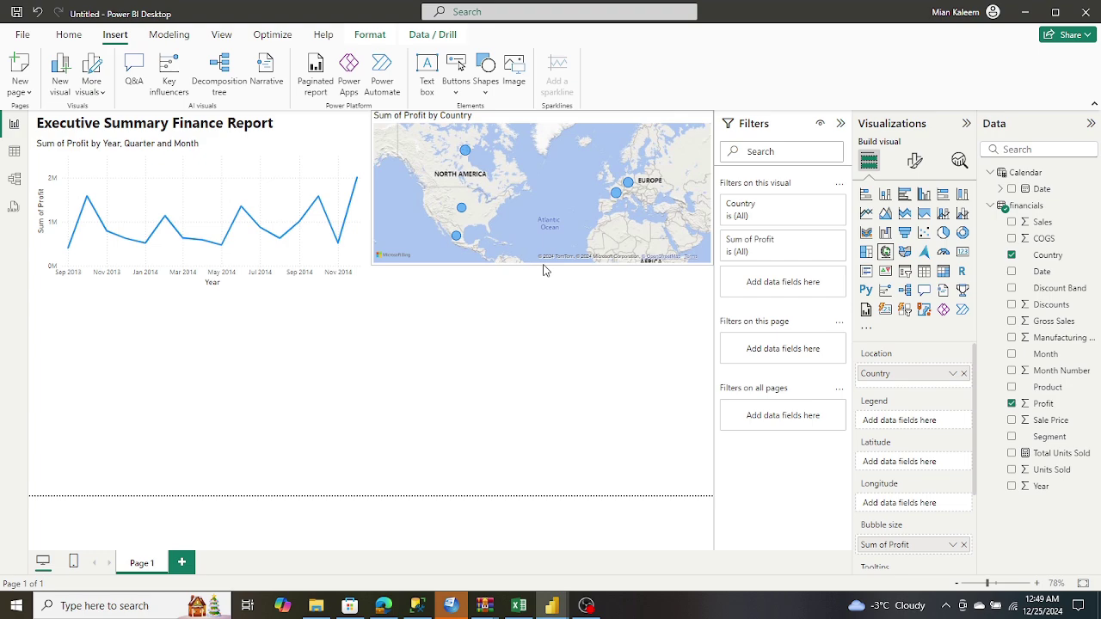
Read the "Visual 4: Sales by Product and Segment" instructions and example report in Edge, and return to Power BI Desktop.
{"action": "left_click", "coordinate": [383, 606]}
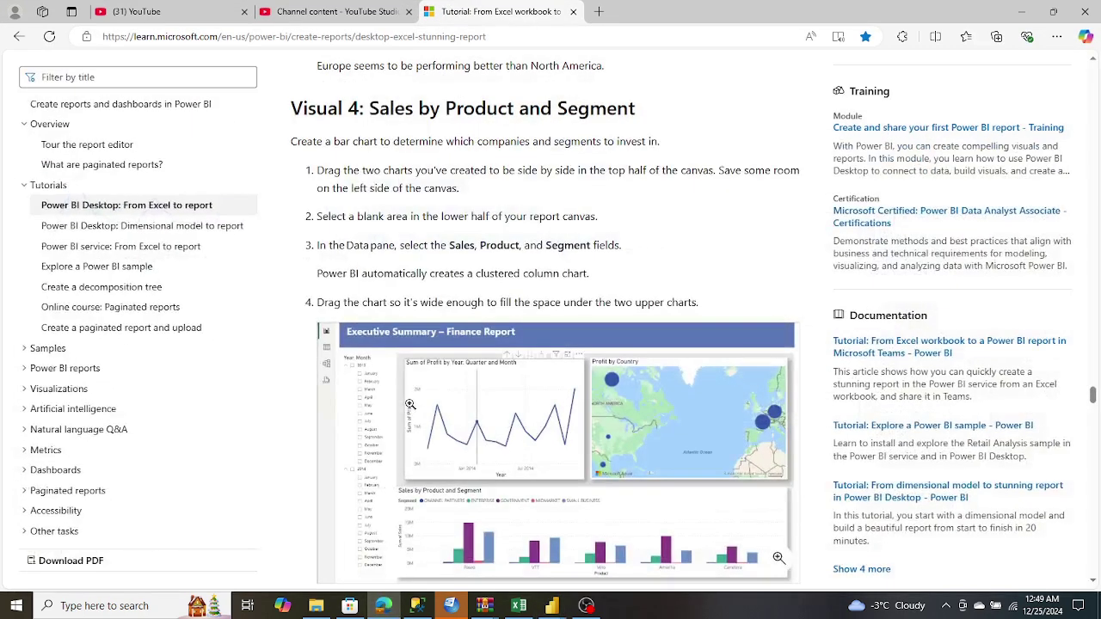
{"action": "scroll", "coordinate": [417, 394], "scroll_direction": "down", "scroll_amount": 1}
{"action": "scroll", "coordinate": [418, 394], "scroll_direction": "down", "scroll_amount": 1}
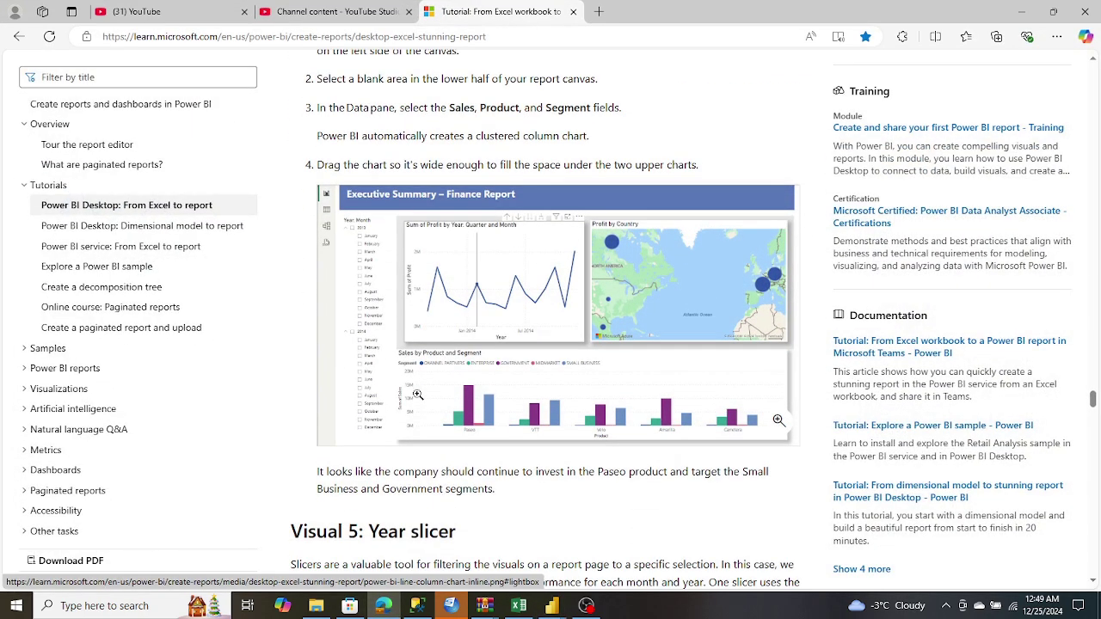
{"action": "scroll", "coordinate": [418, 394], "scroll_direction": "up", "scroll_amount": 2}
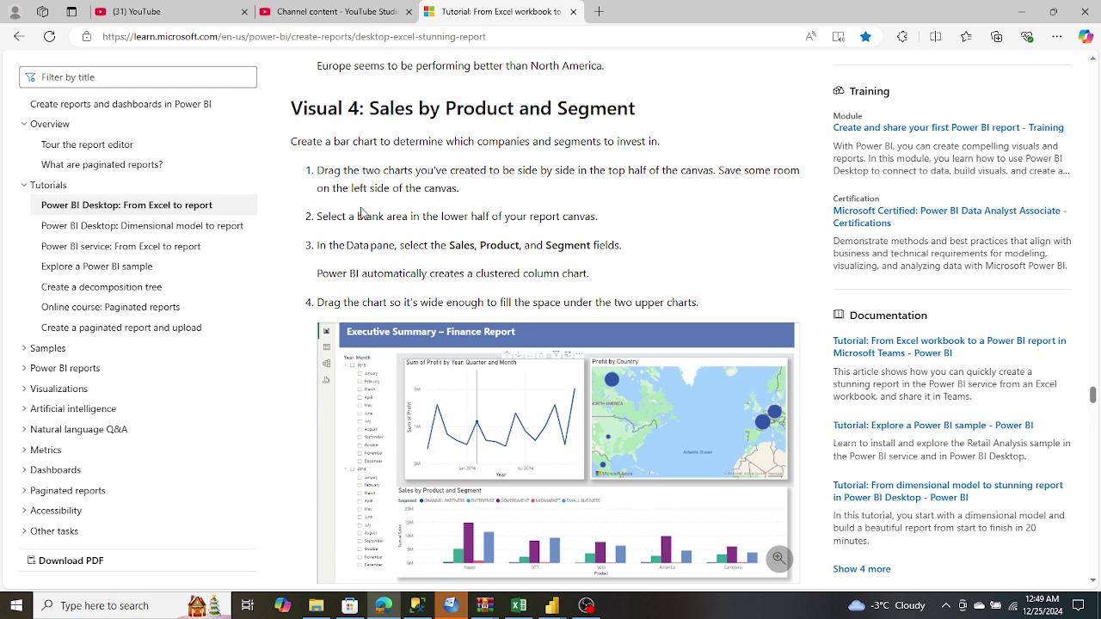
{"action": "scroll", "coordinate": [361, 214], "scroll_direction": "down", "scroll_amount": 1}
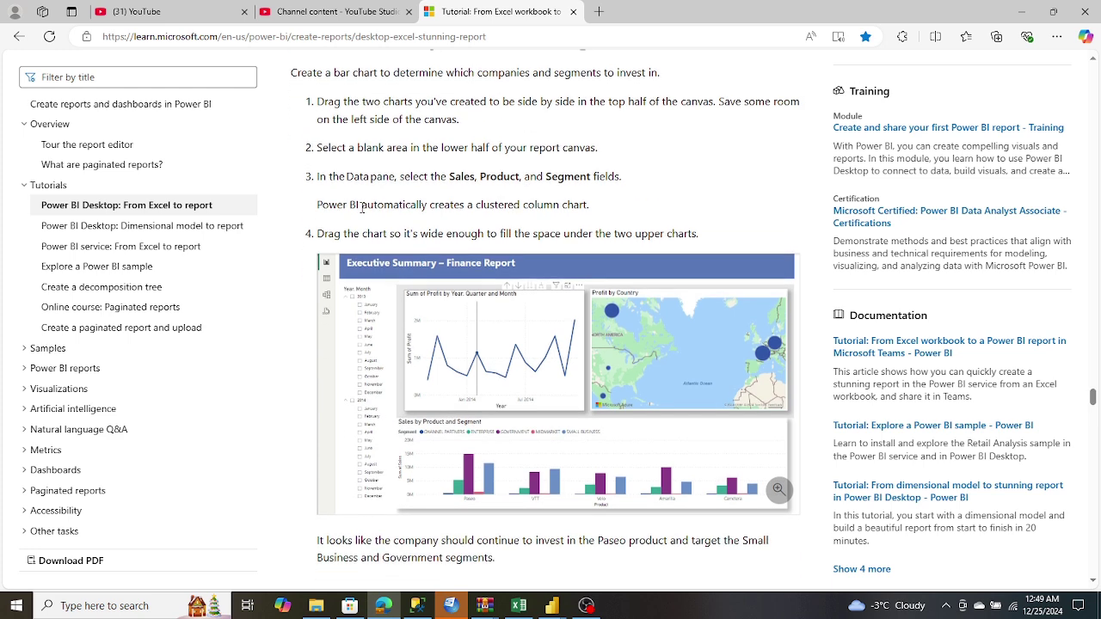
{"action": "left_click", "coordinate": [385, 605]}
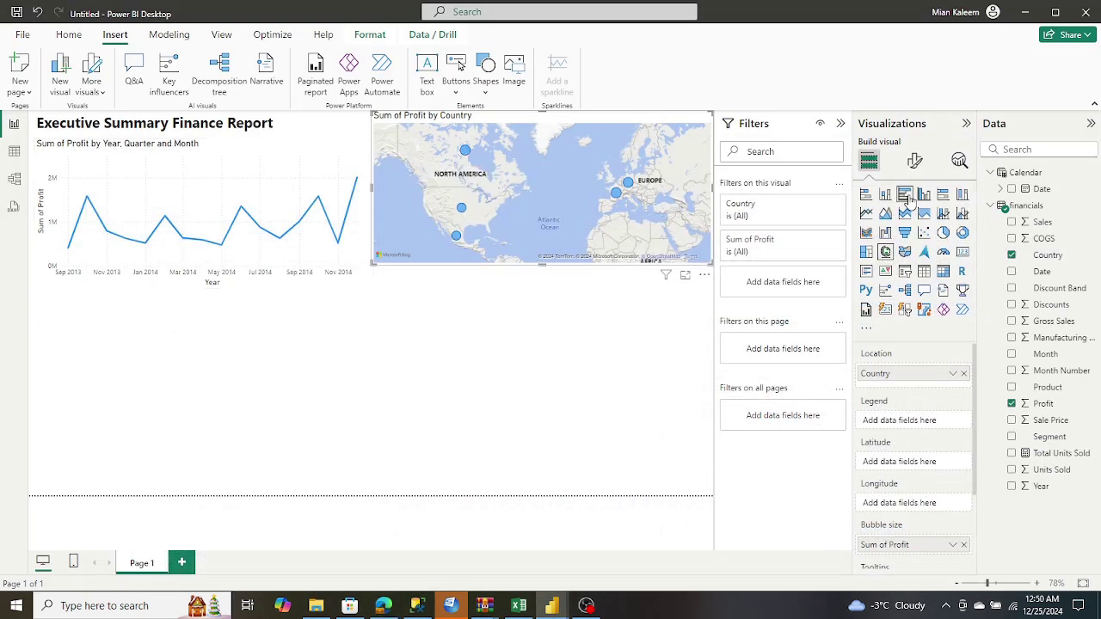
Add a blank clustered column chart below the two visuals and enlarge it to the page's full width and bottom edge.
{"action": "left_click", "coordinate": [550, 449]}
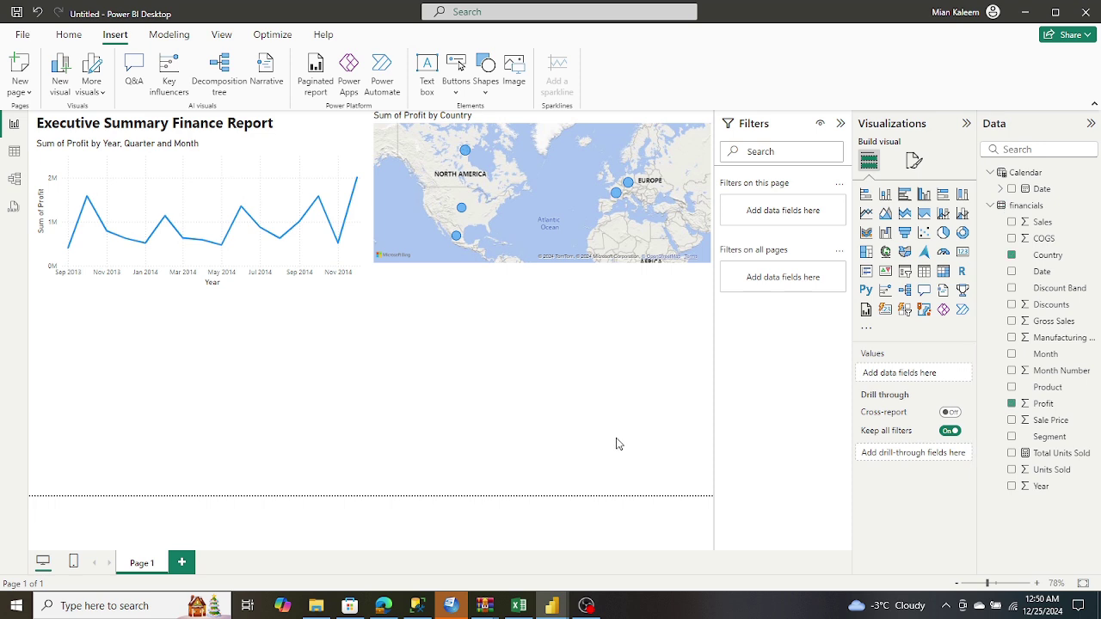
{"action": "left_click", "coordinate": [925, 196]}
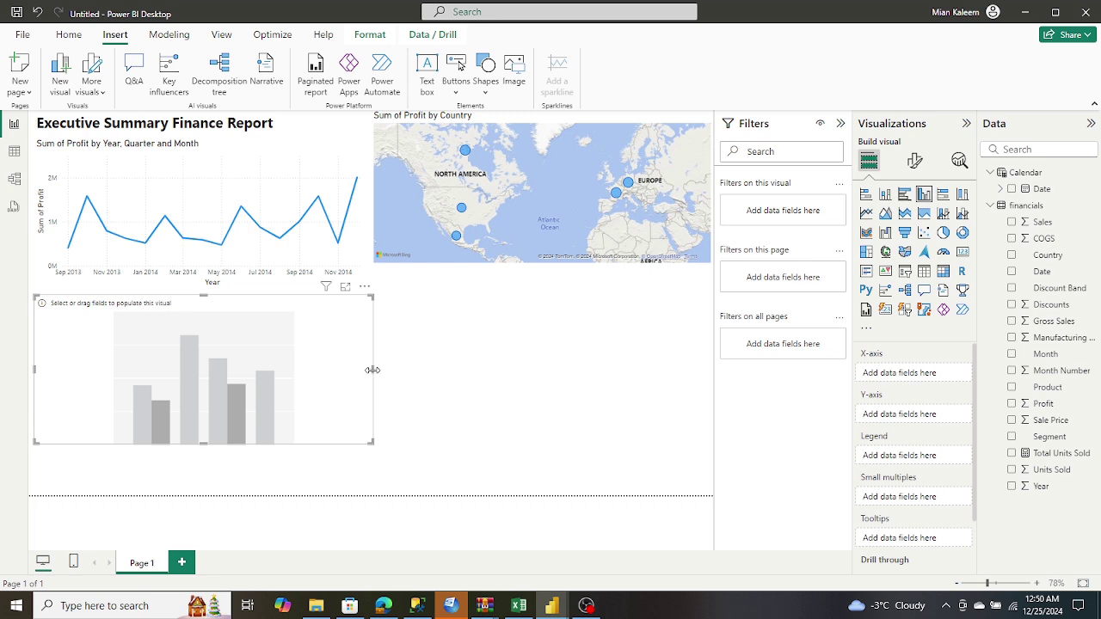
{"action": "left_click_drag", "start_coordinate": [372, 370], "coordinate": [712, 401]}
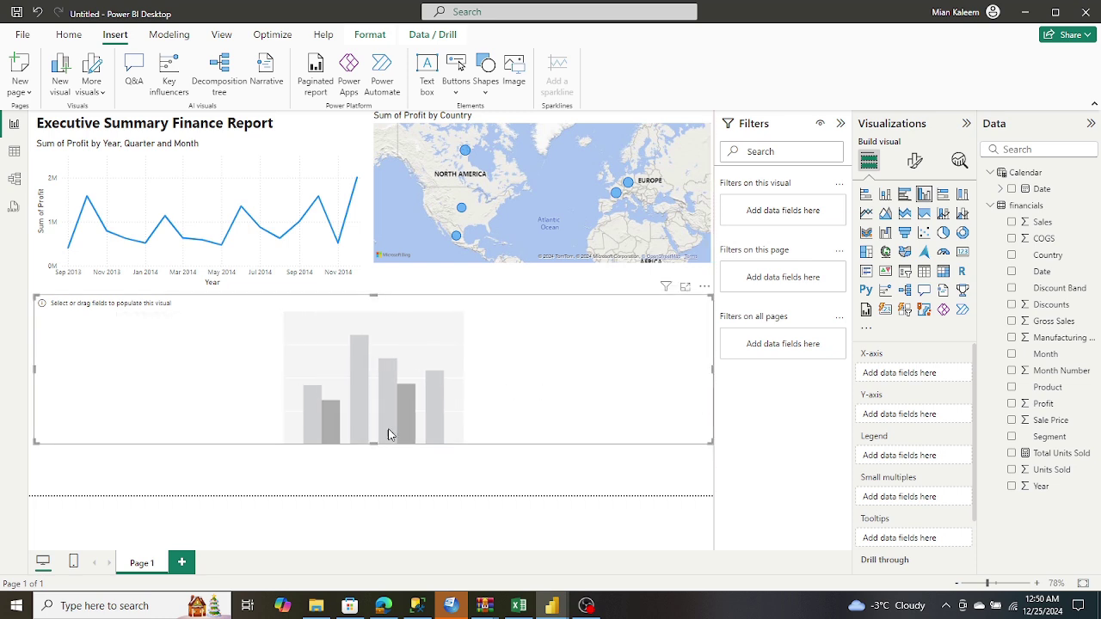
{"action": "left_click_drag", "start_coordinate": [373, 443], "coordinate": [369, 521]}
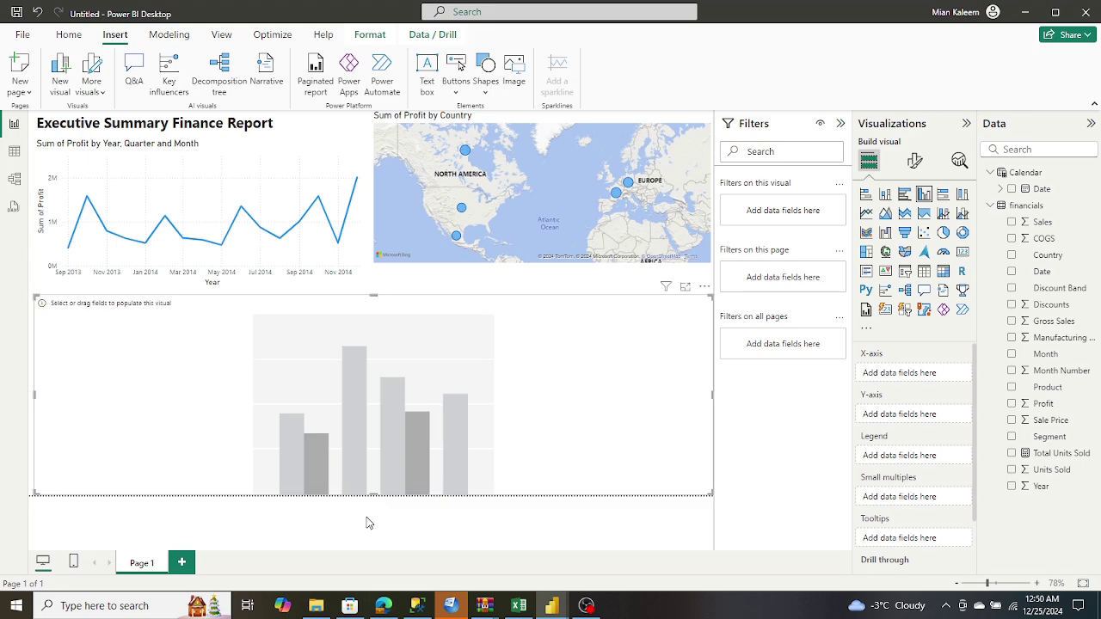
Check the Visual 4 instructions in Edge, and in Power BI Desktop add the Sales, Product and Segment fields to the column chart.
{"action": "left_click", "coordinate": [383, 605]}
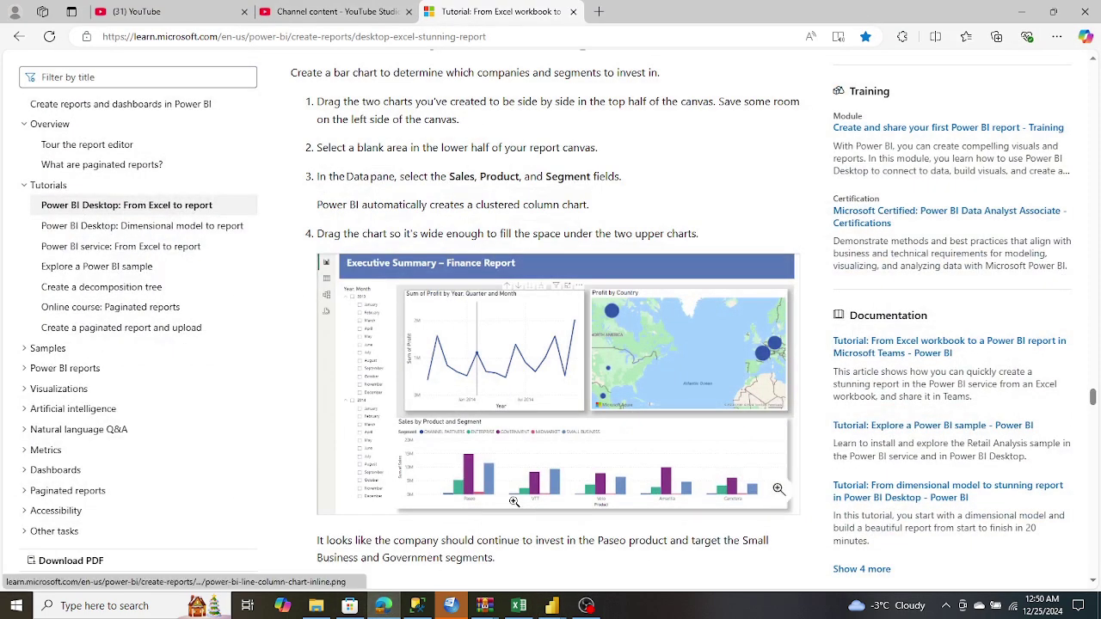
{"action": "scroll", "coordinate": [515, 498], "scroll_direction": "down", "scroll_amount": 2}
{"action": "scroll", "coordinate": [514, 498], "scroll_direction": "up", "scroll_amount": 3}
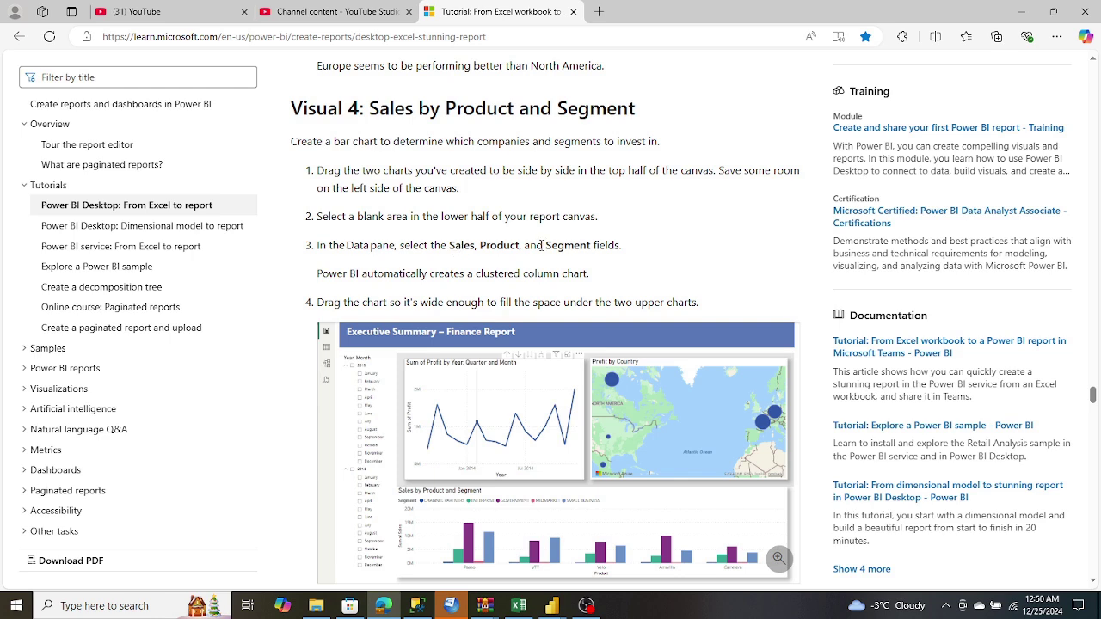
{"action": "left_click", "coordinate": [408, 607]}
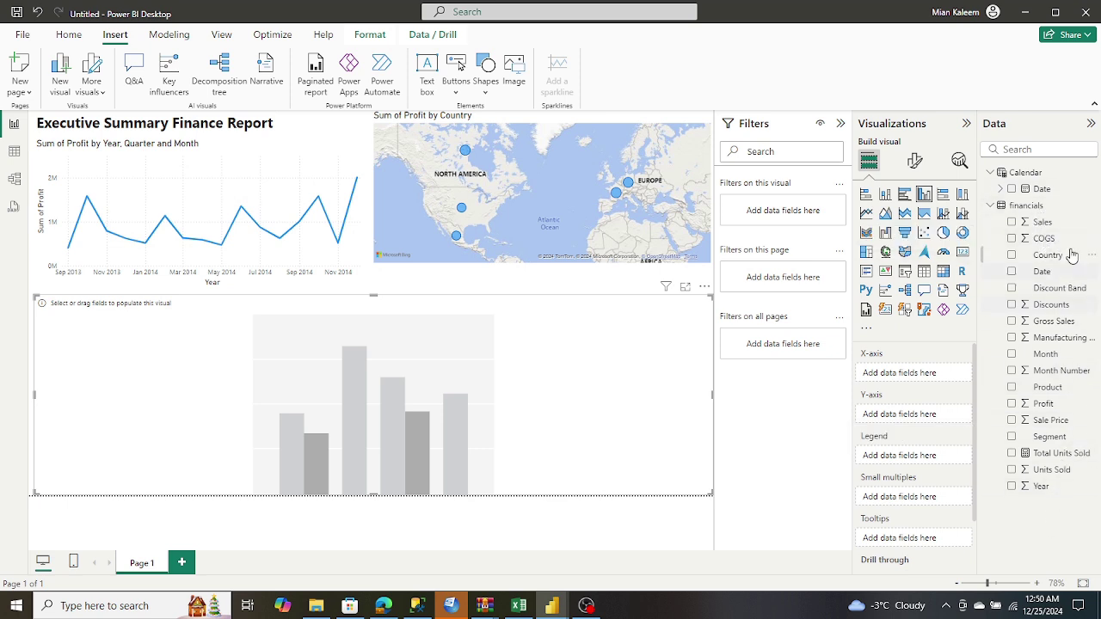
{"action": "left_click", "coordinate": [1011, 223]}
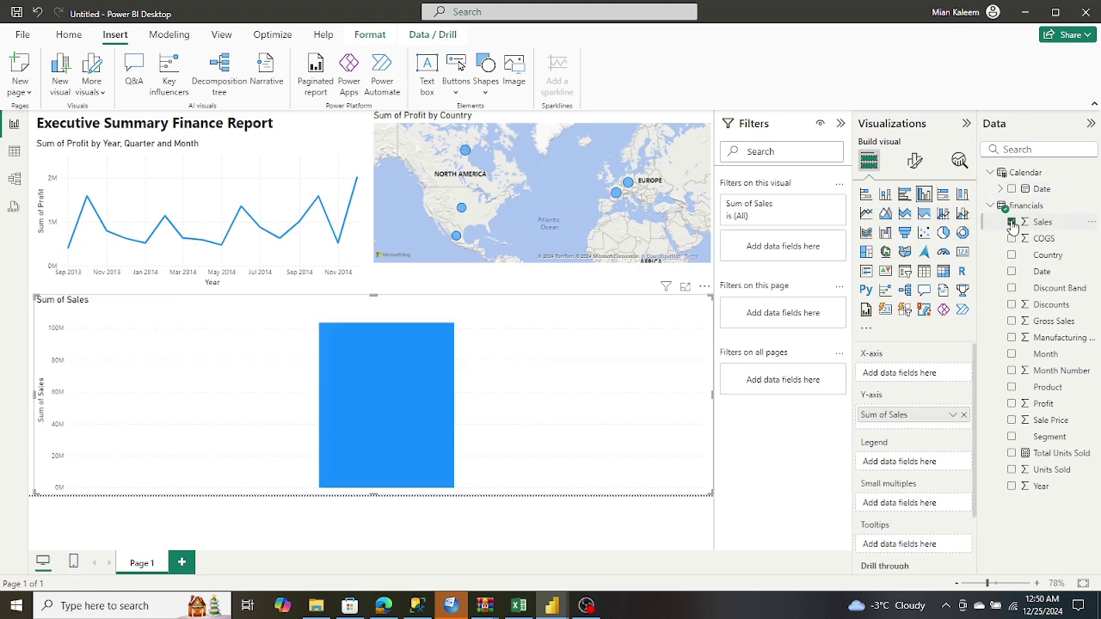
{"action": "left_click", "coordinate": [381, 609]}
{"action": "left_click", "coordinate": [382, 609]}
{"action": "left_click", "coordinate": [1011, 387]}
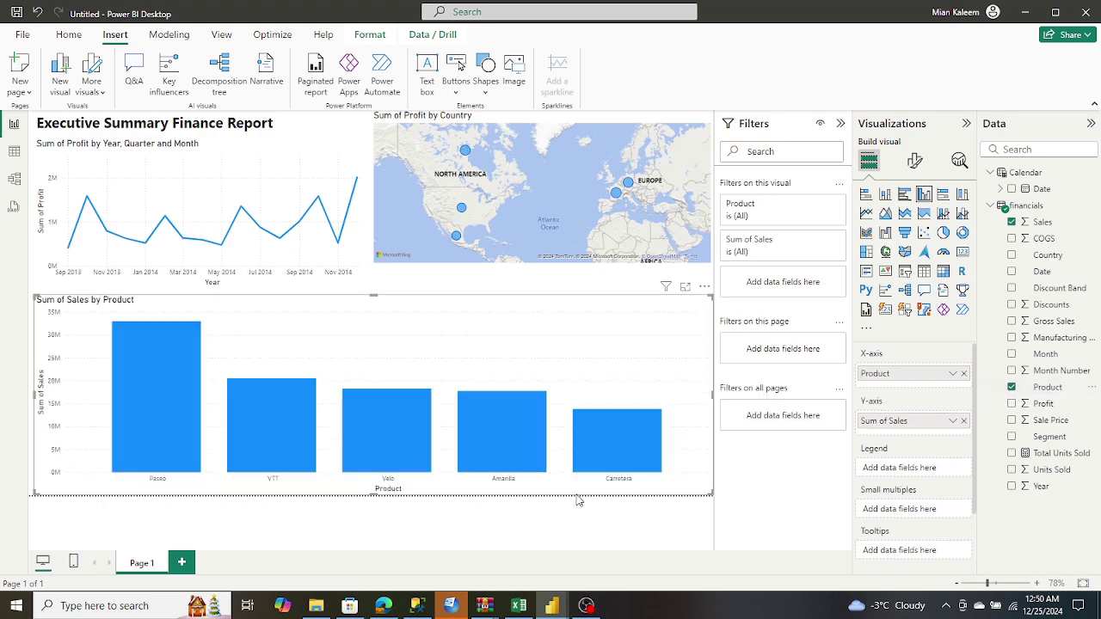
{"action": "left_click", "coordinate": [382, 607]}
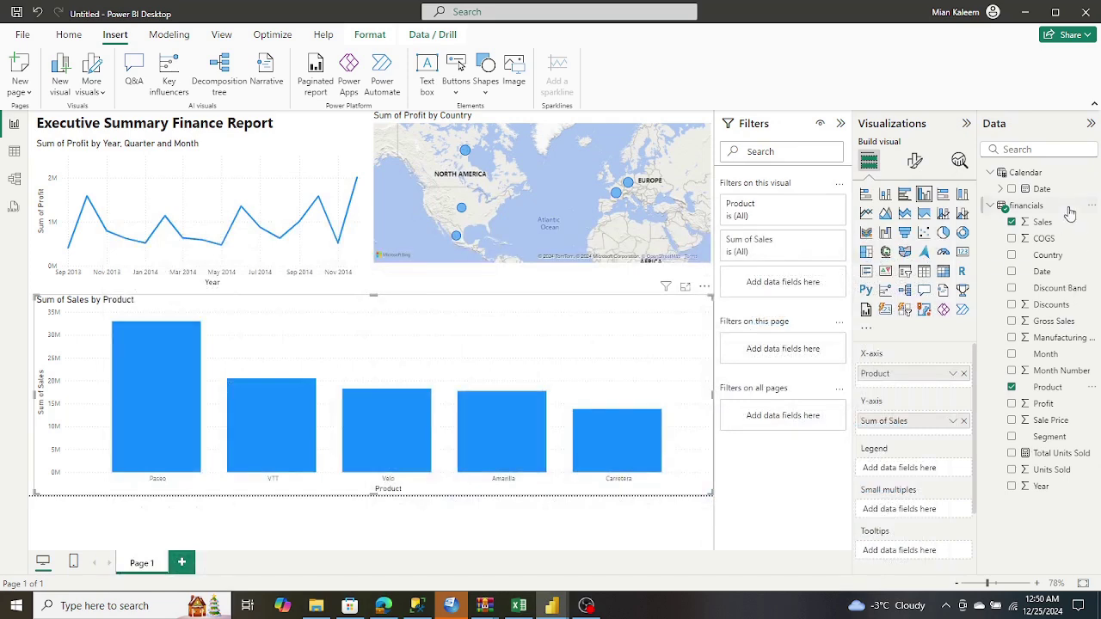
{"action": "left_click", "coordinate": [1011, 437]}
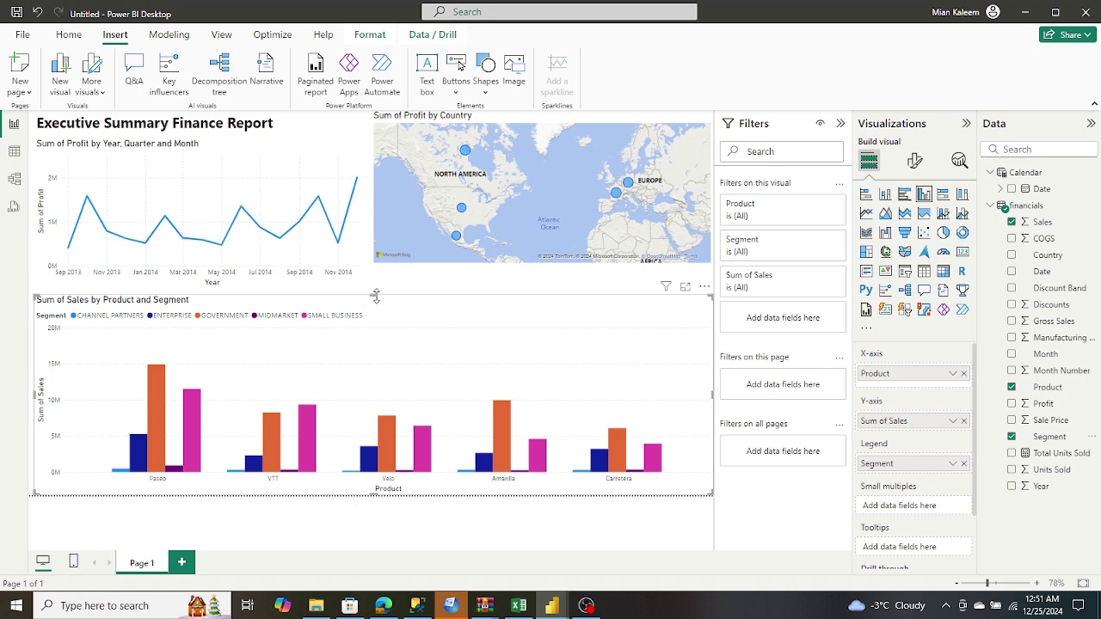
Lower the top edge of the sales column chart slightly and extend the profit line chart and country map down towards it.
{"action": "left_click_drag", "start_coordinate": [376, 295], "coordinate": [379, 326]}
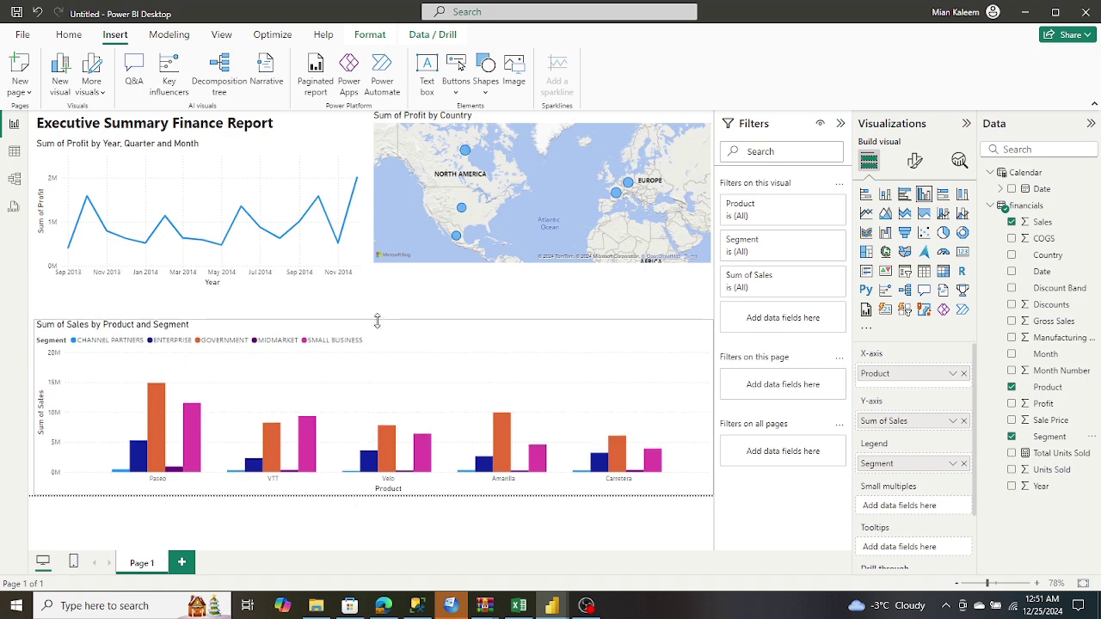
{"action": "left_click", "coordinate": [273, 285]}
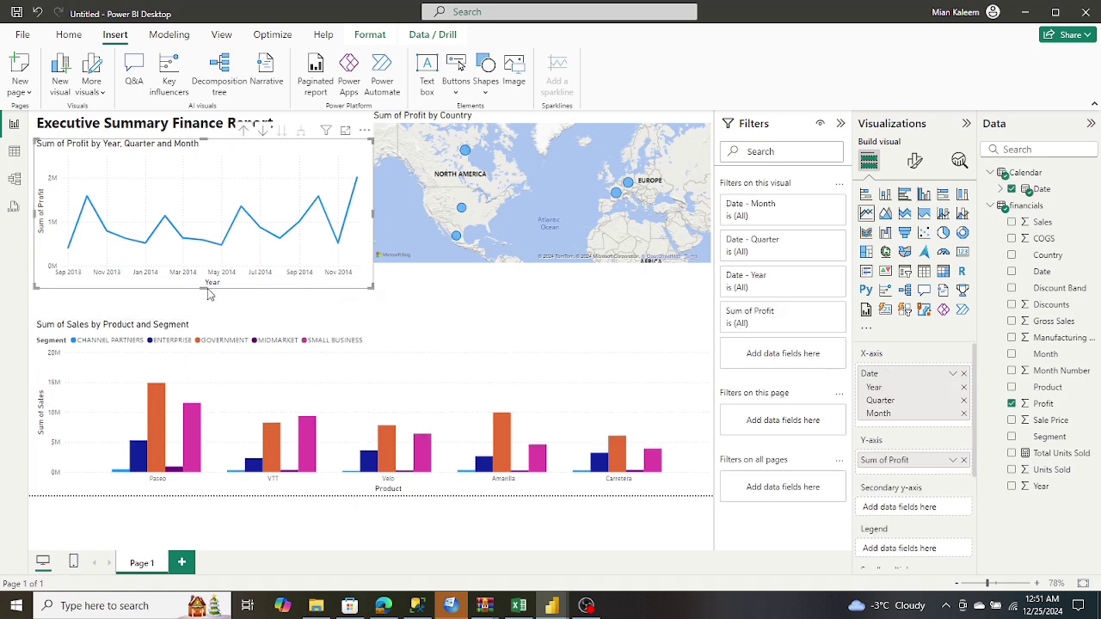
{"action": "left_click_drag", "start_coordinate": [207, 294], "coordinate": [216, 315]}
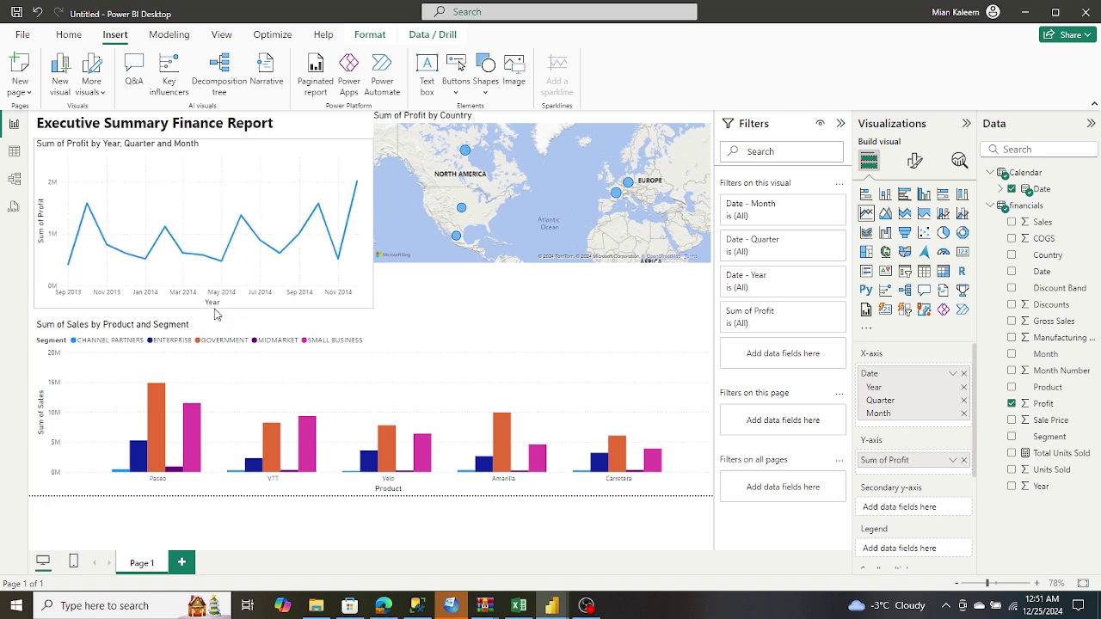
{"action": "left_click", "coordinate": [570, 243]}
{"action": "left_click_drag", "start_coordinate": [541, 264], "coordinate": [553, 307]}
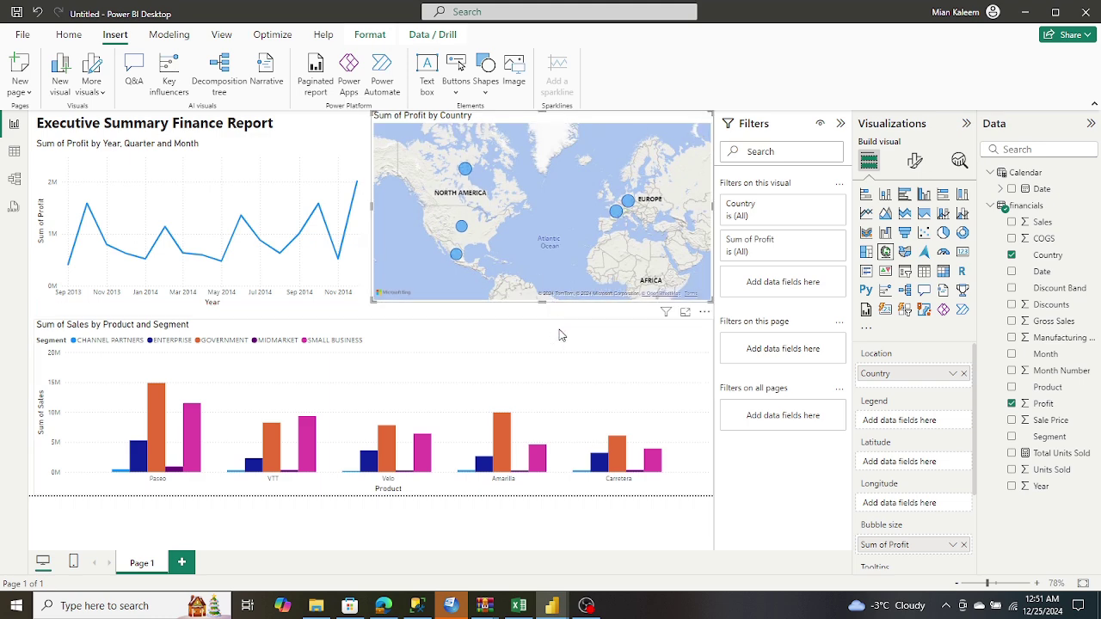
{"action": "left_click", "coordinate": [413, 522]}
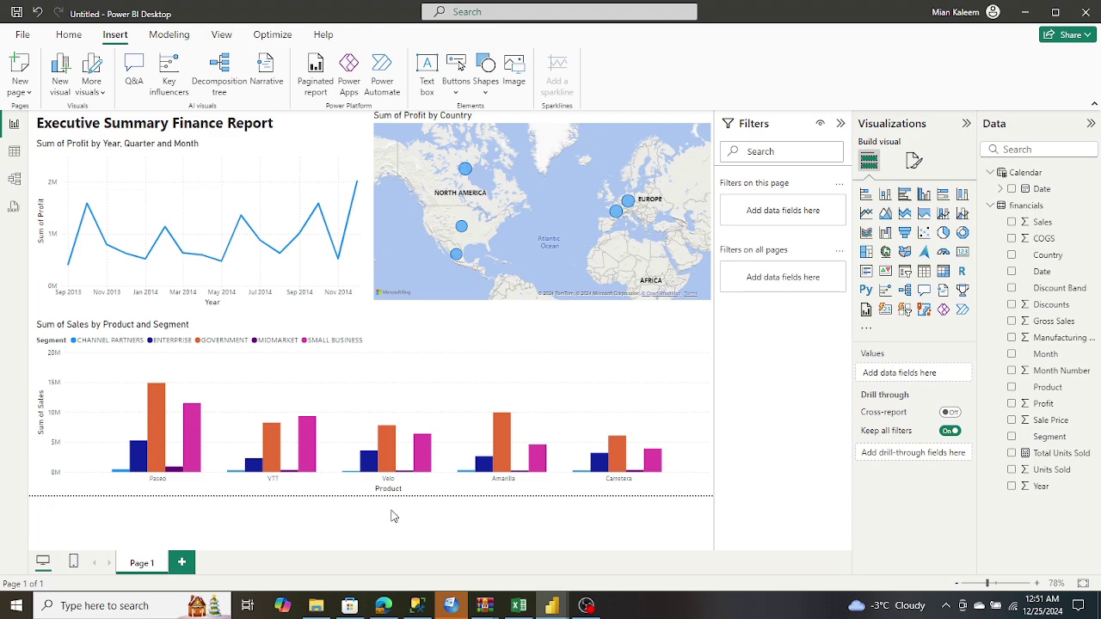
Read the "Visual 5: Year slicer" instructions for both date tables in Edge, and return to Power BI Desktop.
{"action": "left_click", "coordinate": [384, 608]}
{"action": "scroll", "coordinate": [478, 469], "scroll_direction": "down", "scroll_amount": 5}
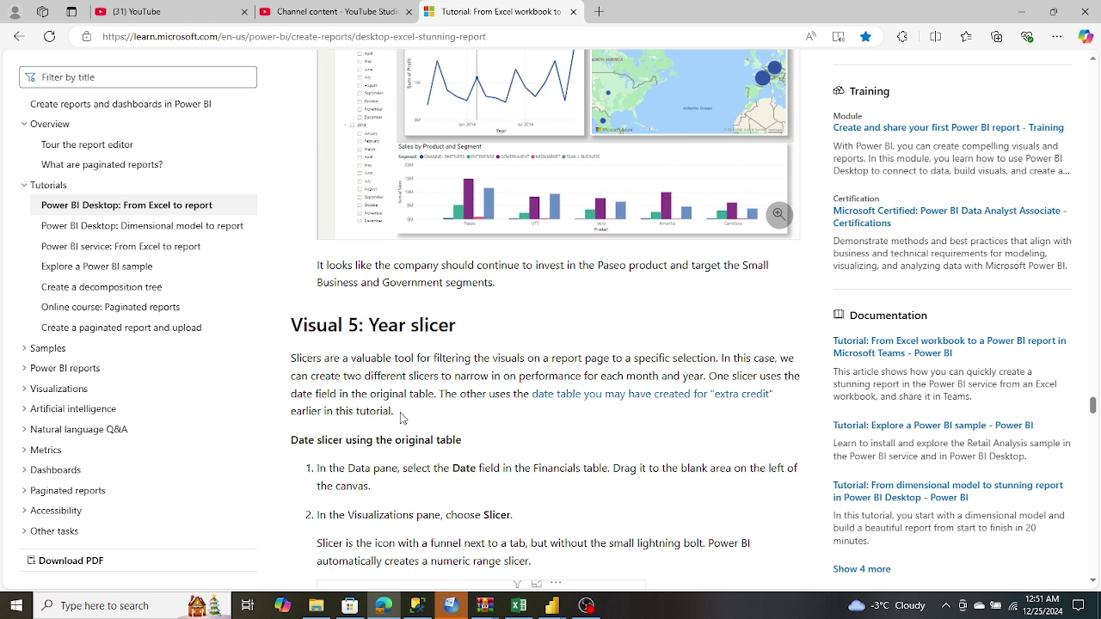
{"action": "scroll", "coordinate": [400, 418], "scroll_direction": "down", "scroll_amount": 1}
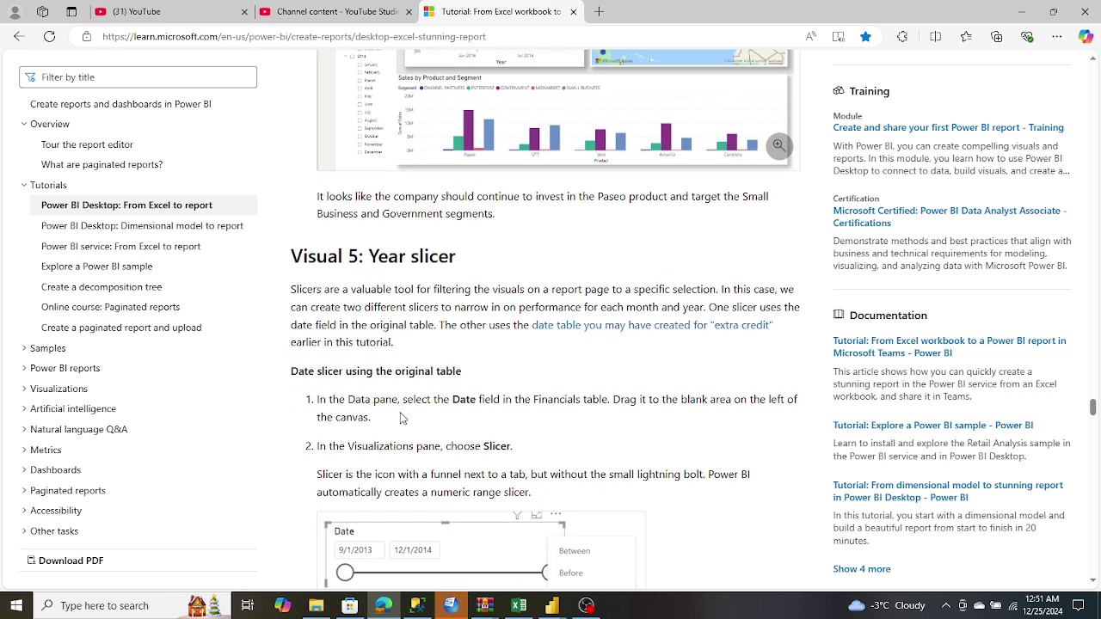
{"action": "scroll", "coordinate": [400, 418], "scroll_direction": "down", "scroll_amount": 5}
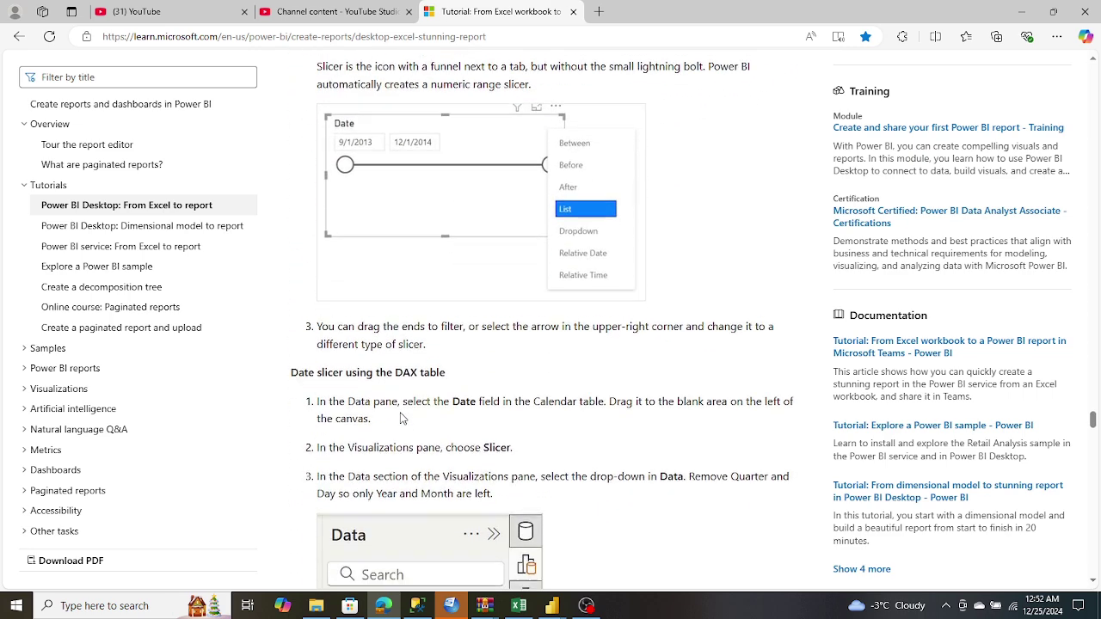
{"action": "scroll", "coordinate": [400, 418], "scroll_direction": "down", "scroll_amount": 3}
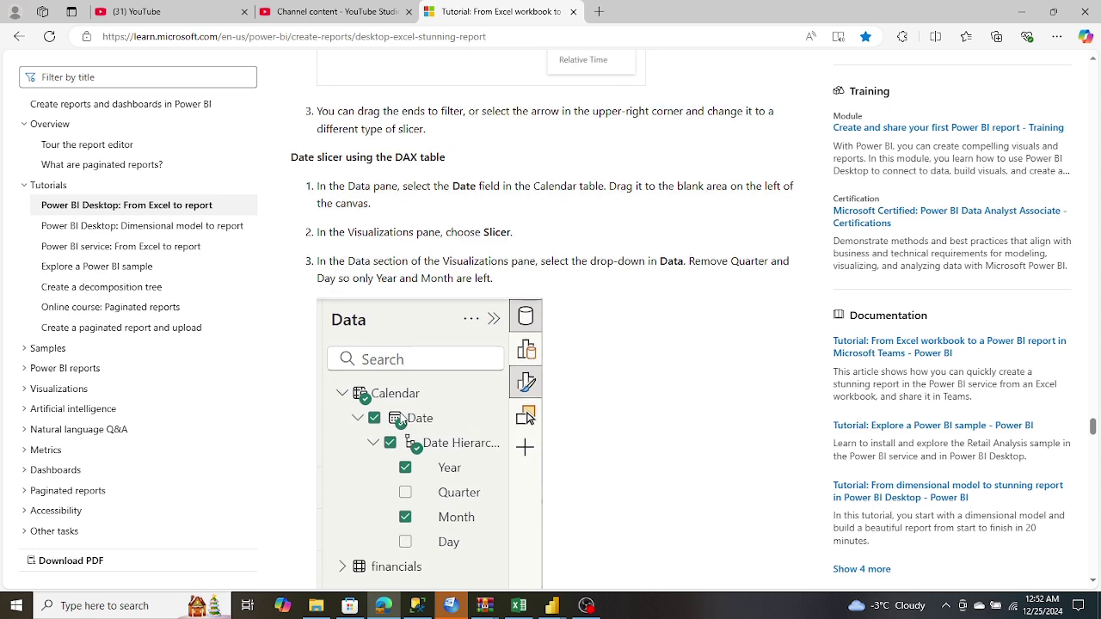
{"action": "scroll", "coordinate": [400, 418], "scroll_direction": "down", "scroll_amount": 5}
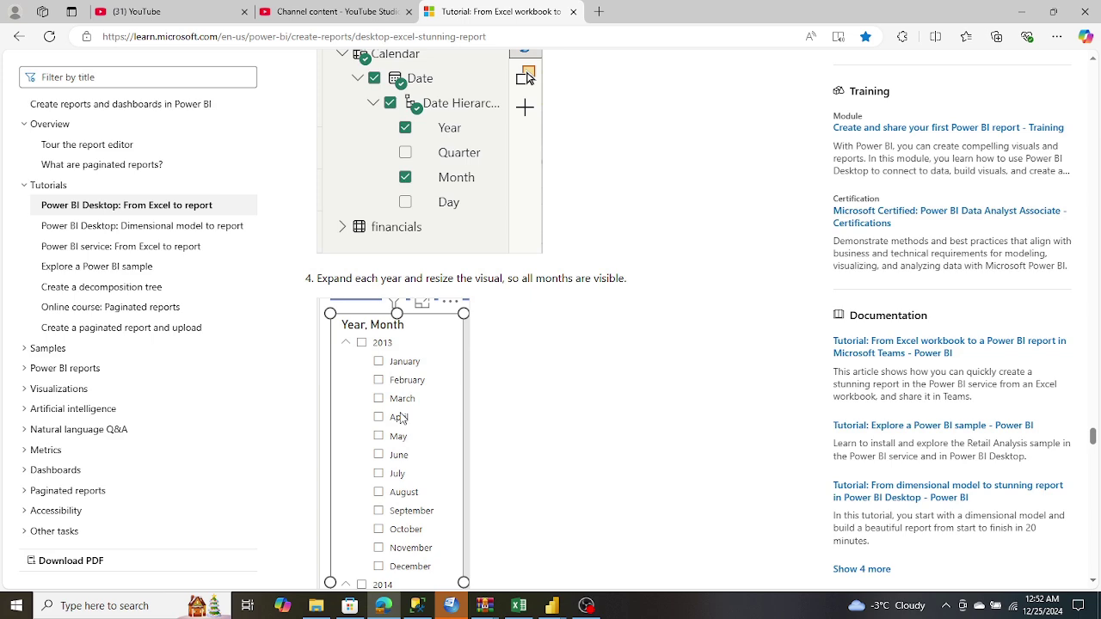
{"action": "scroll", "coordinate": [400, 418], "scroll_direction": "down", "scroll_amount": 6}
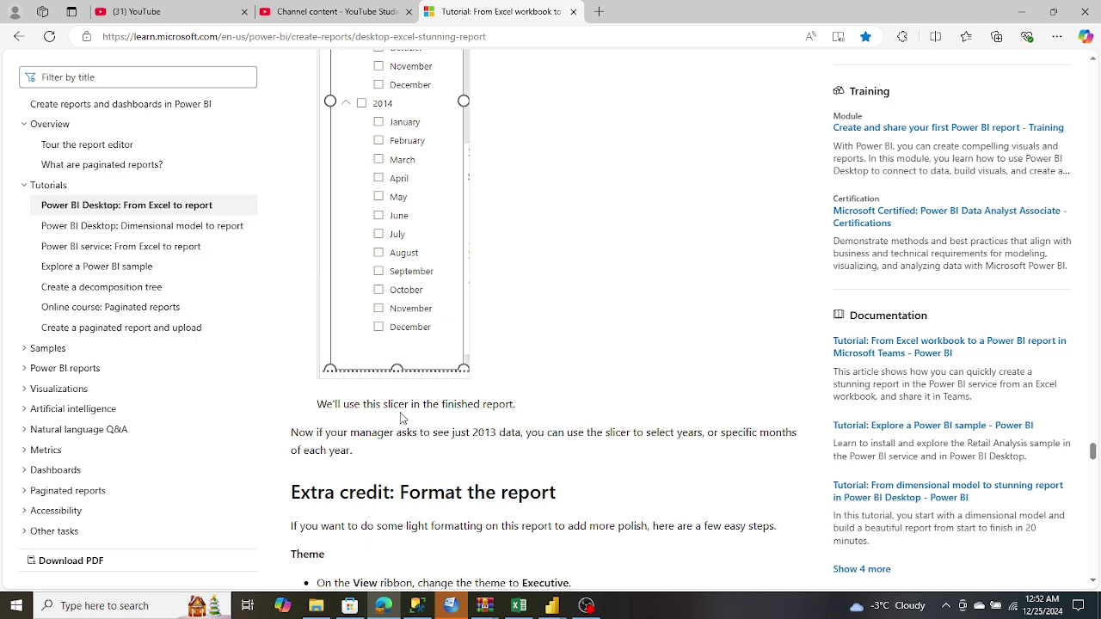
{"action": "scroll", "coordinate": [400, 418], "scroll_direction": "up", "scroll_amount": 5}
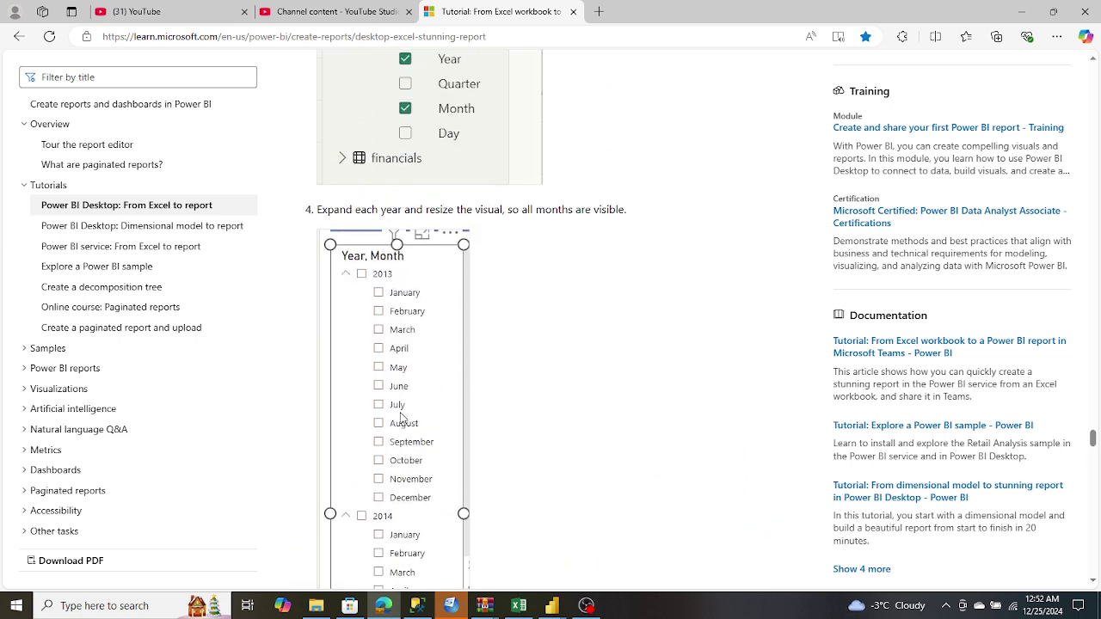
{"action": "scroll", "coordinate": [400, 418], "scroll_direction": "up", "scroll_amount": 1}
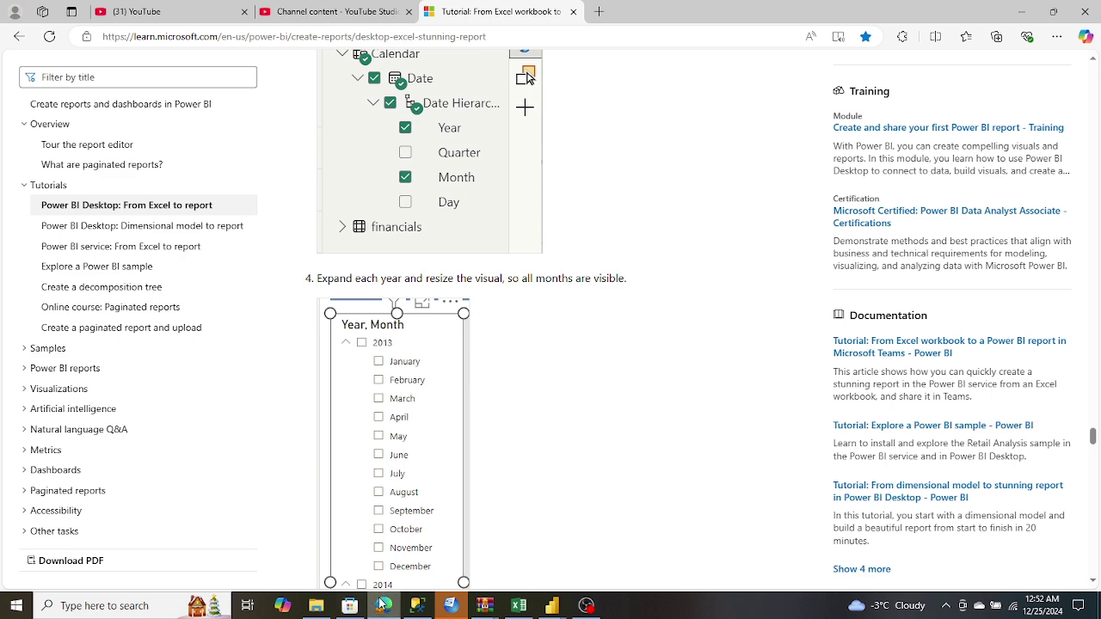
{"action": "scroll", "coordinate": [513, 448], "scroll_direction": "up", "scroll_amount": 5}
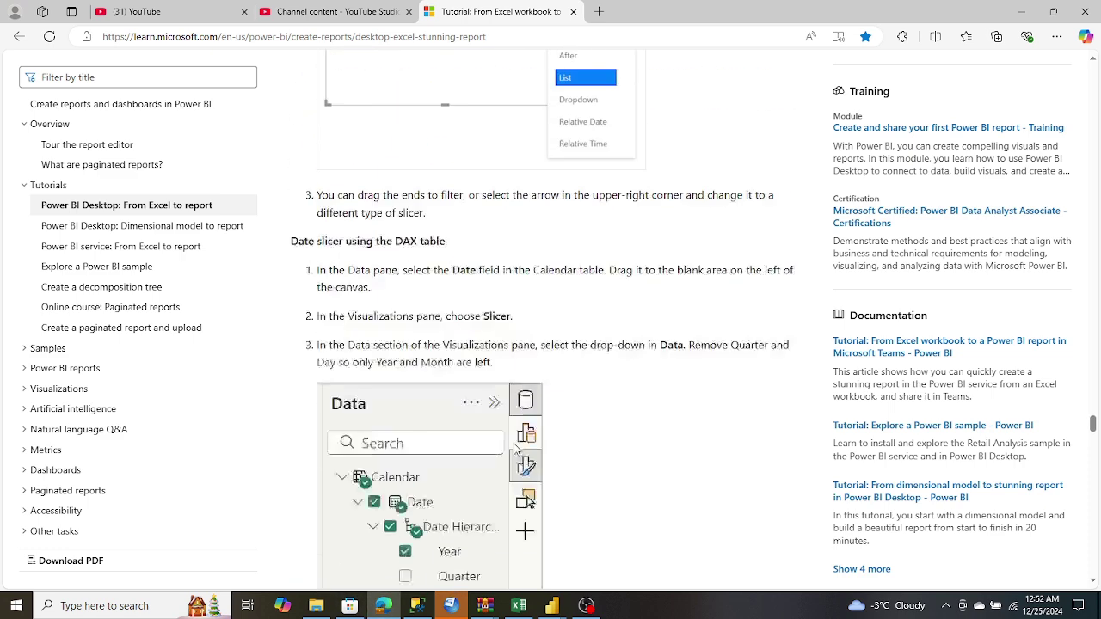
{"action": "scroll", "coordinate": [515, 448], "scroll_direction": "up", "scroll_amount": 6}
{"action": "scroll", "coordinate": [533, 456], "scroll_direction": "down", "scroll_amount": 7}
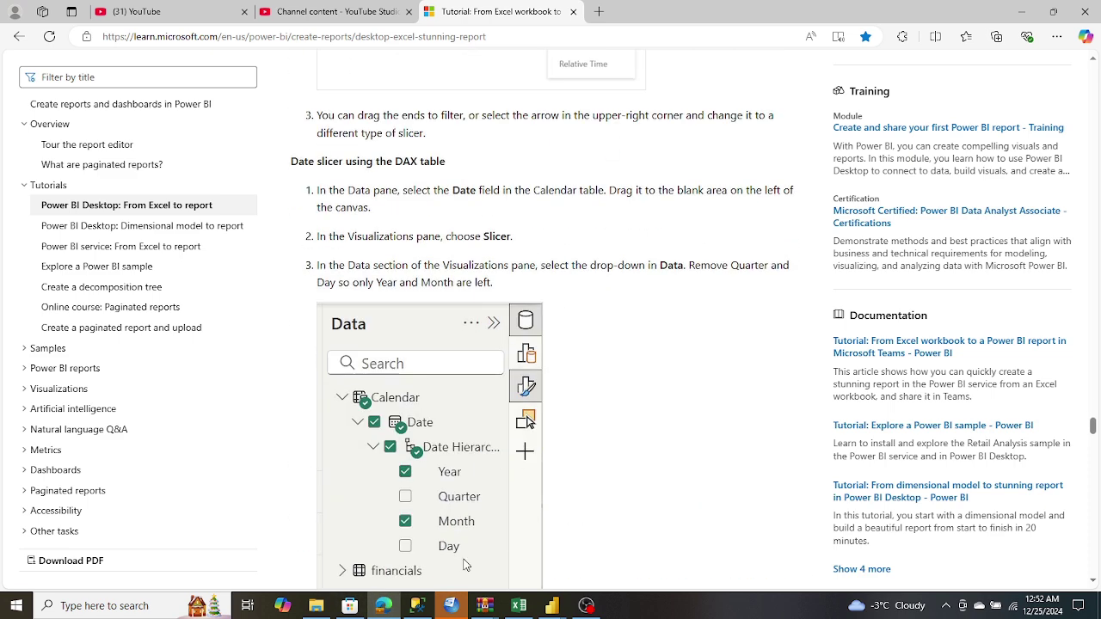
{"action": "left_click", "coordinate": [397, 611]}
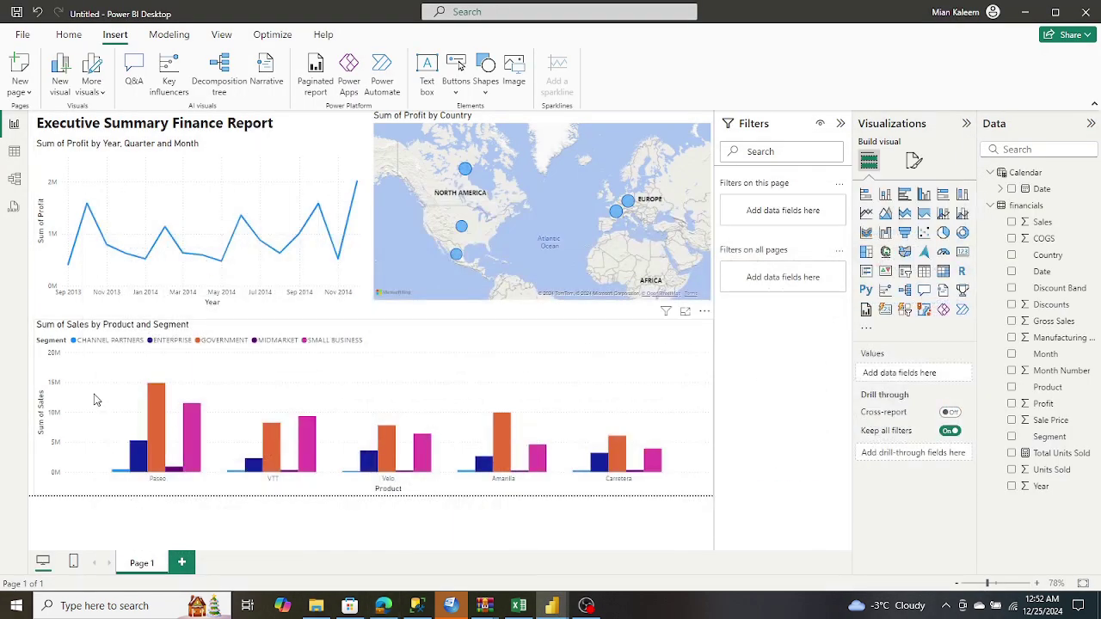
Move the left edges of the sales column chart, country map and profit line chart inward, freeing a narrow strip along the page's left side.
{"action": "left_click", "coordinate": [93, 398]}
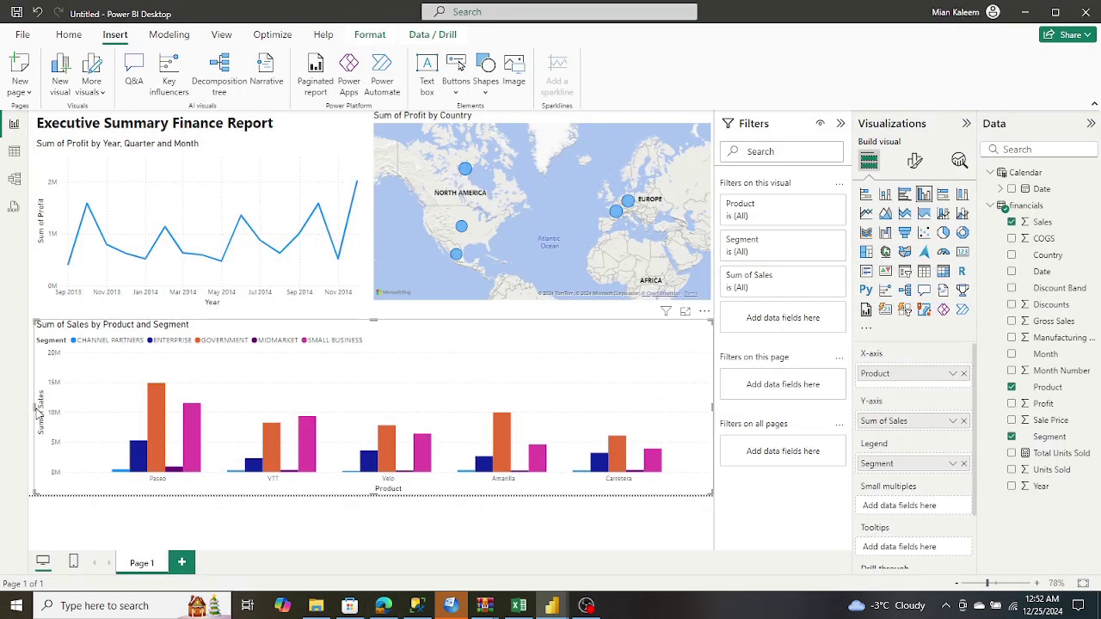
{"action": "left_click_drag", "start_coordinate": [44, 415], "coordinate": [100, 409]}
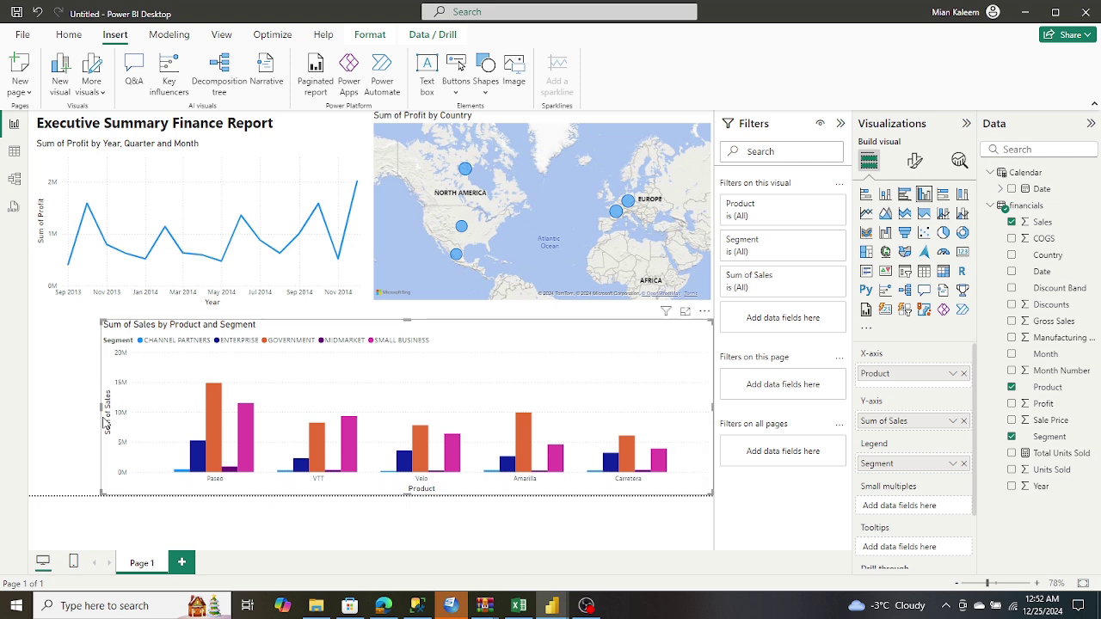
{"action": "left_click", "coordinate": [417, 228]}
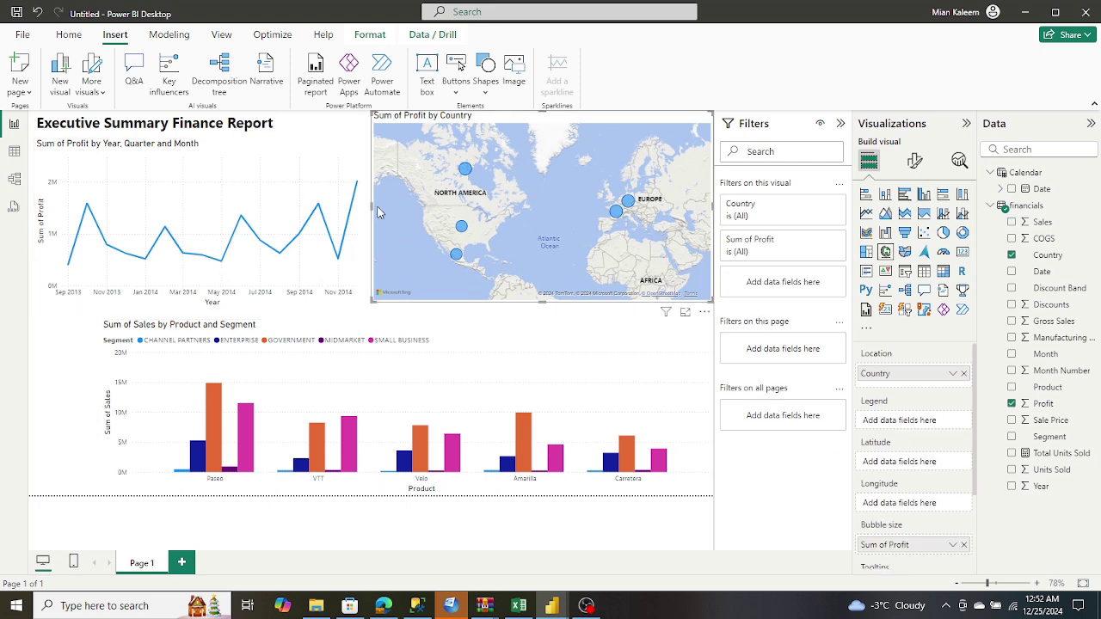
{"action": "left_click_drag", "start_coordinate": [372, 205], "coordinate": [421, 221]}
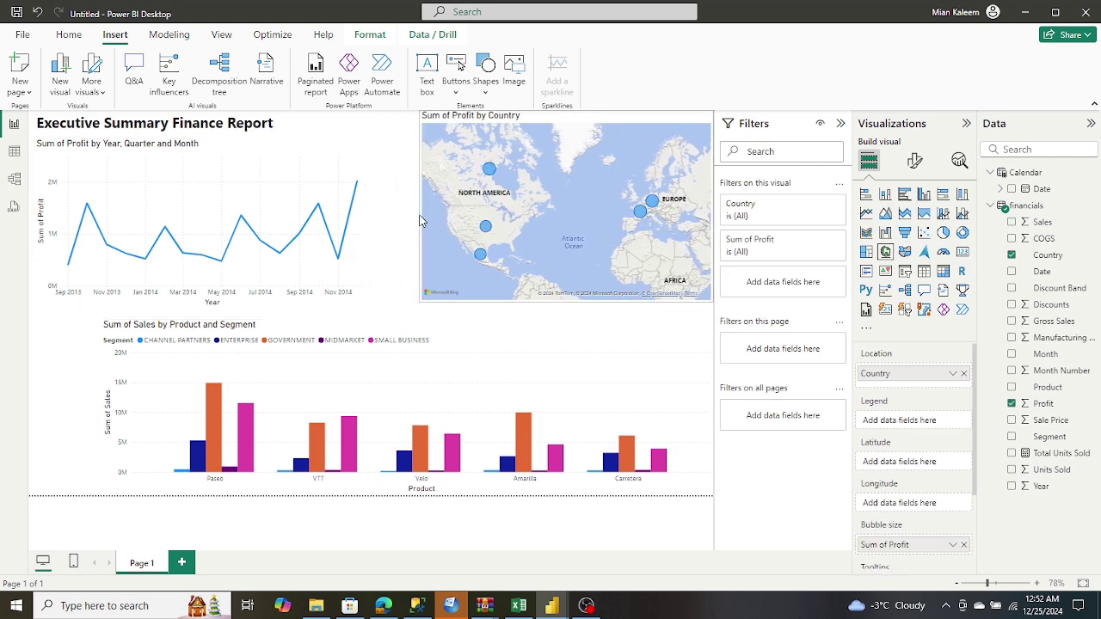
{"action": "left_click", "coordinate": [45, 248]}
{"action": "left_click_drag", "start_coordinate": [35, 222], "coordinate": [101, 239]}
{"action": "left_click", "coordinate": [40, 234]}
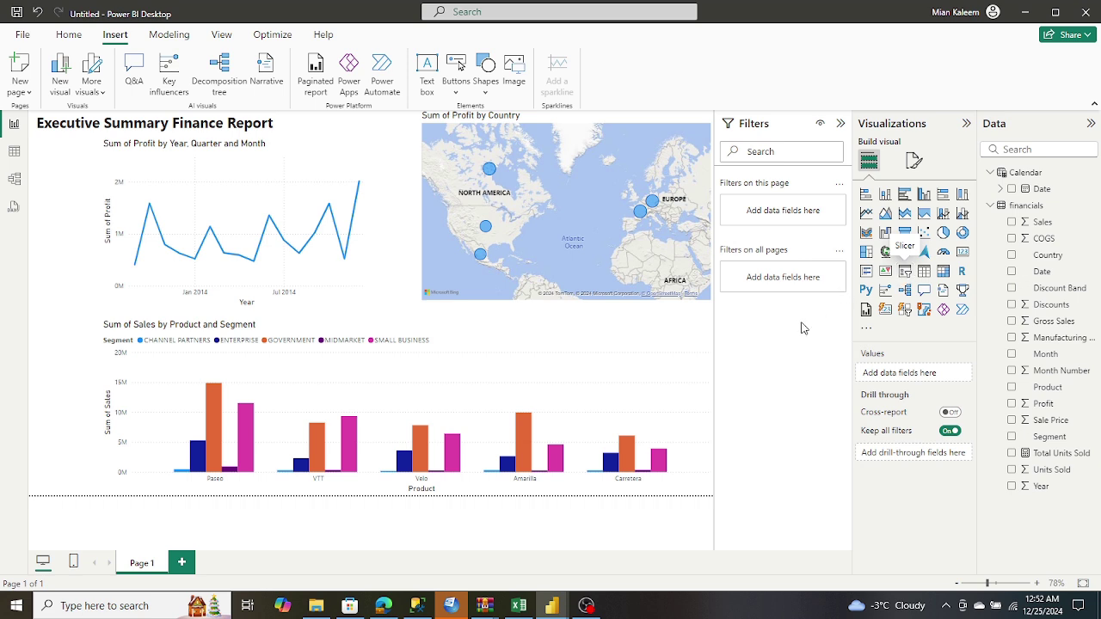
Add a blank slicer, move it to the page's left edge and narrow it to fit beside the profit line chart.
{"action": "left_click", "coordinate": [905, 272]}
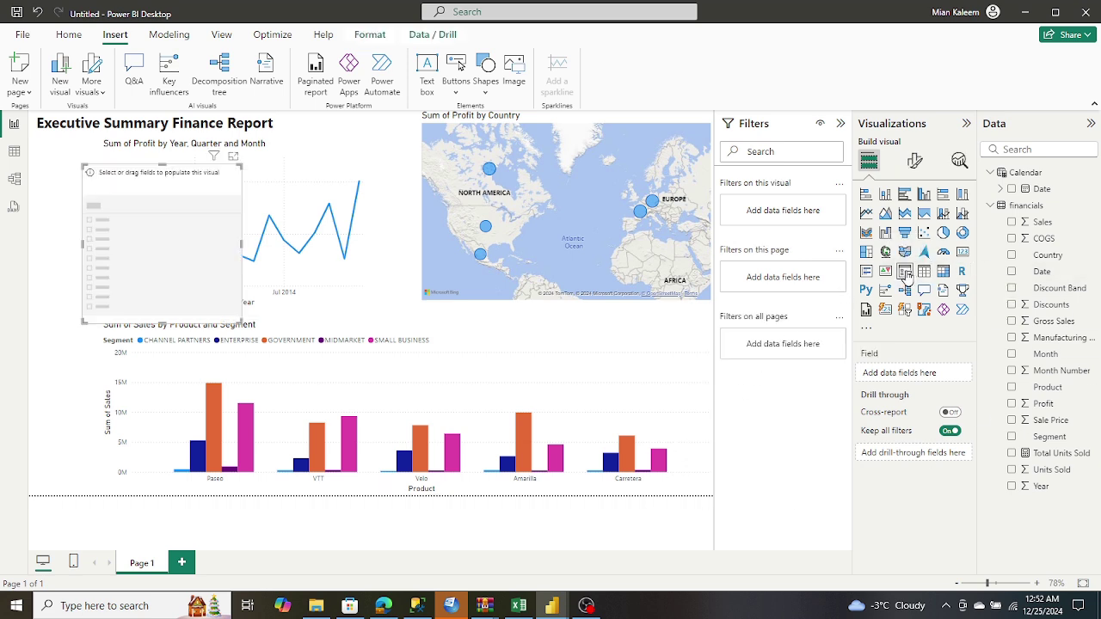
{"action": "left_click_drag", "start_coordinate": [166, 180], "coordinate": [94, 179]}
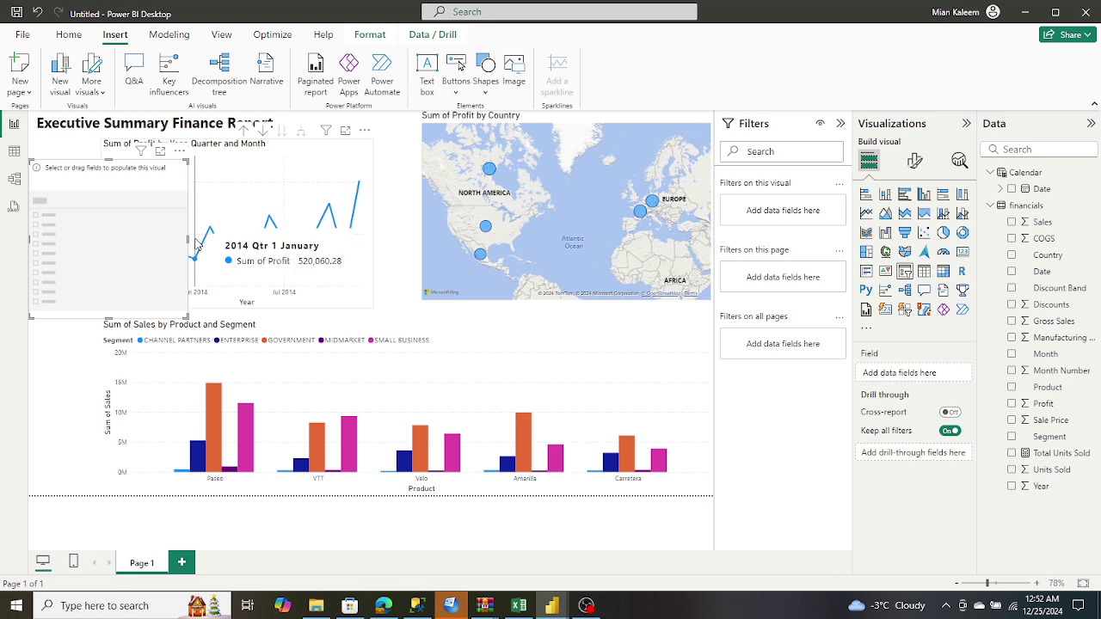
{"action": "left_click_drag", "start_coordinate": [188, 238], "coordinate": [100, 256]}
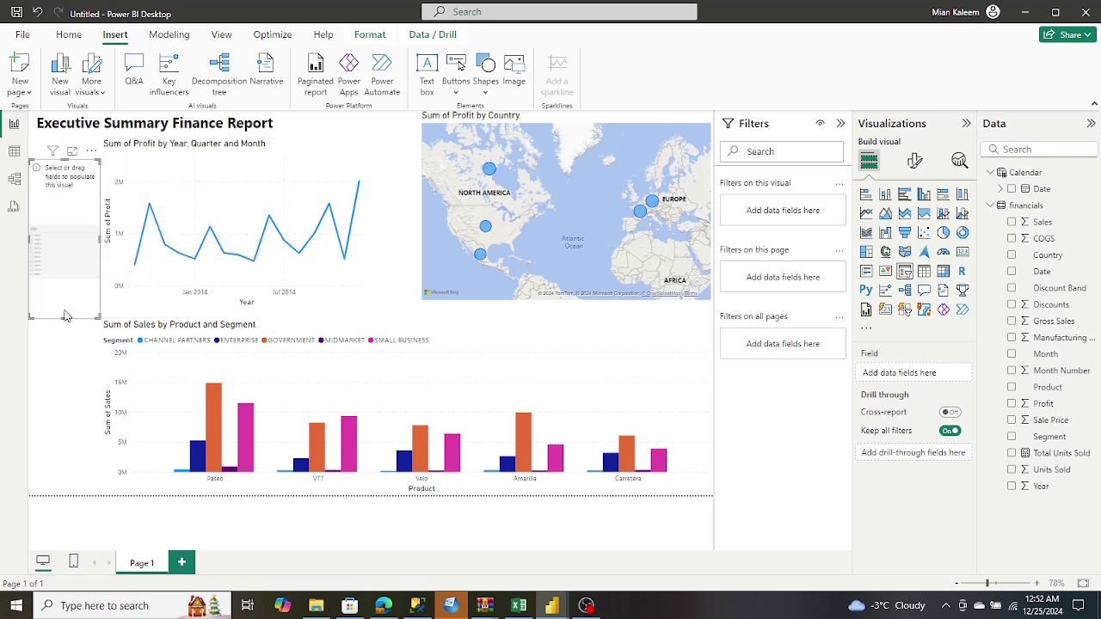
Stretch the blank slicer down alongside the sales column chart and try the financials table's Date field in it.
{"action": "left_click_drag", "start_coordinate": [65, 318], "coordinate": [54, 554]}
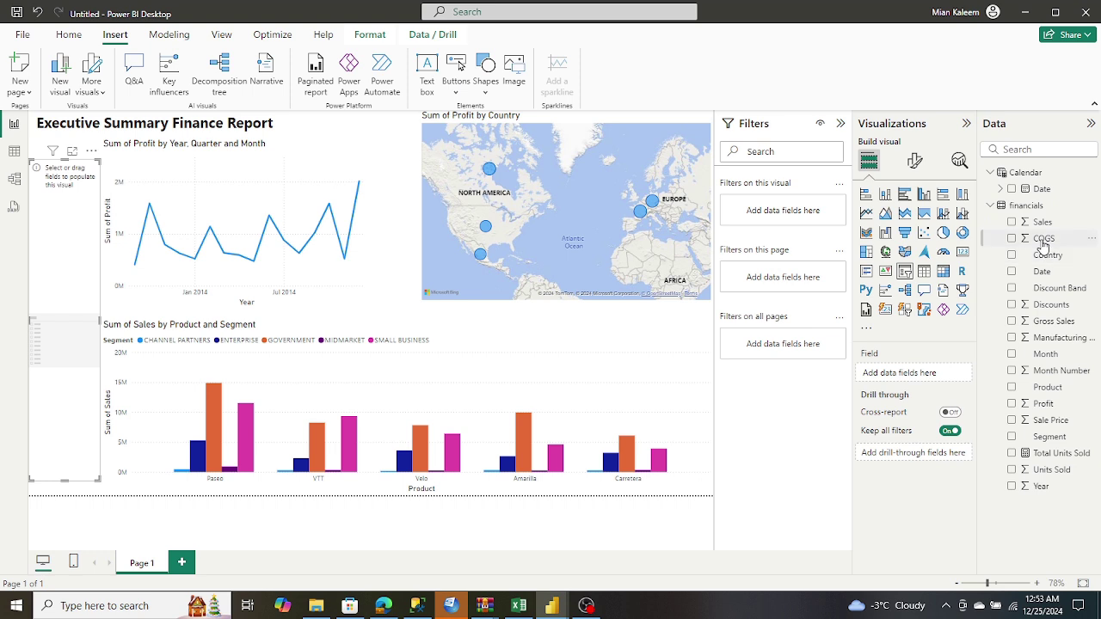
{"action": "left_click", "coordinate": [1012, 272]}
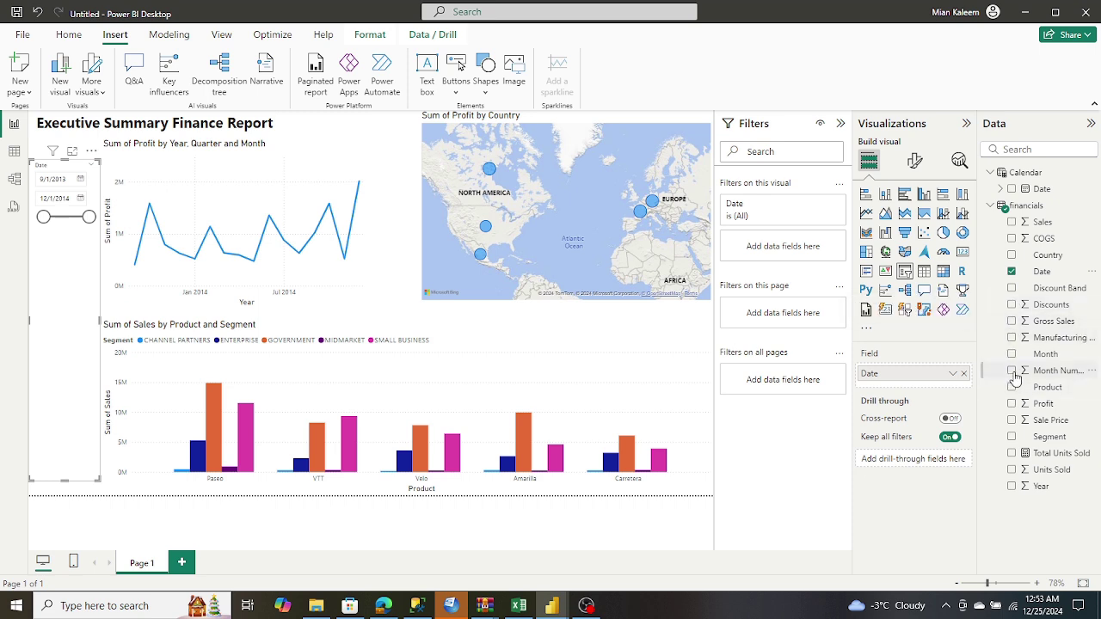
{"action": "left_click", "coordinate": [1012, 272]}
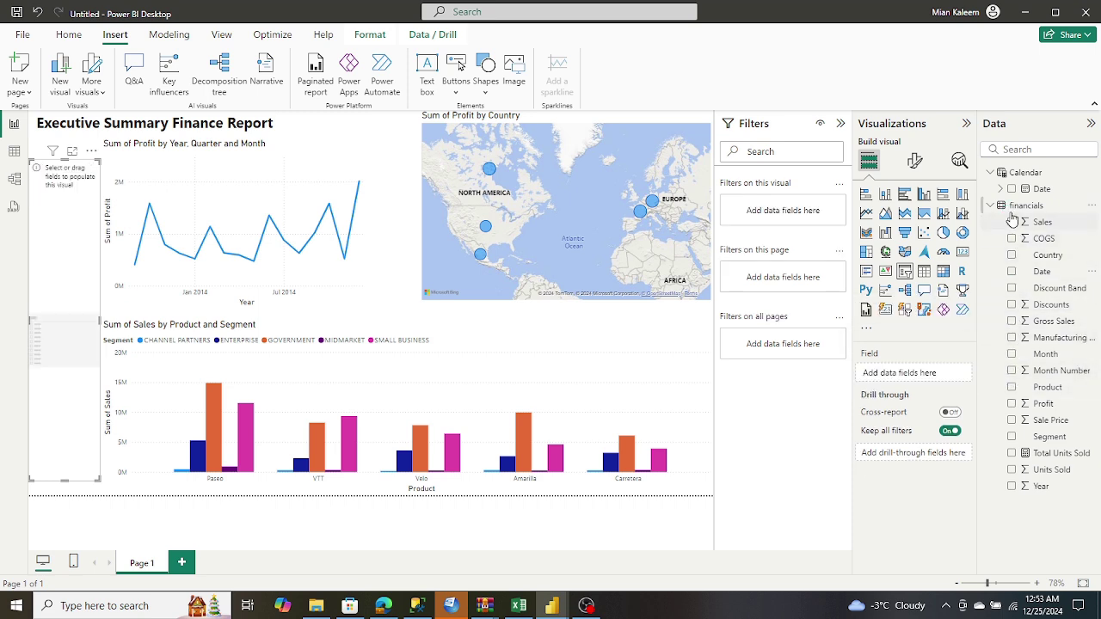
Populate the slicer with only Year and Month from the Calendar table's Date Hierarchy.
{"action": "left_click", "coordinate": [1000, 190]}
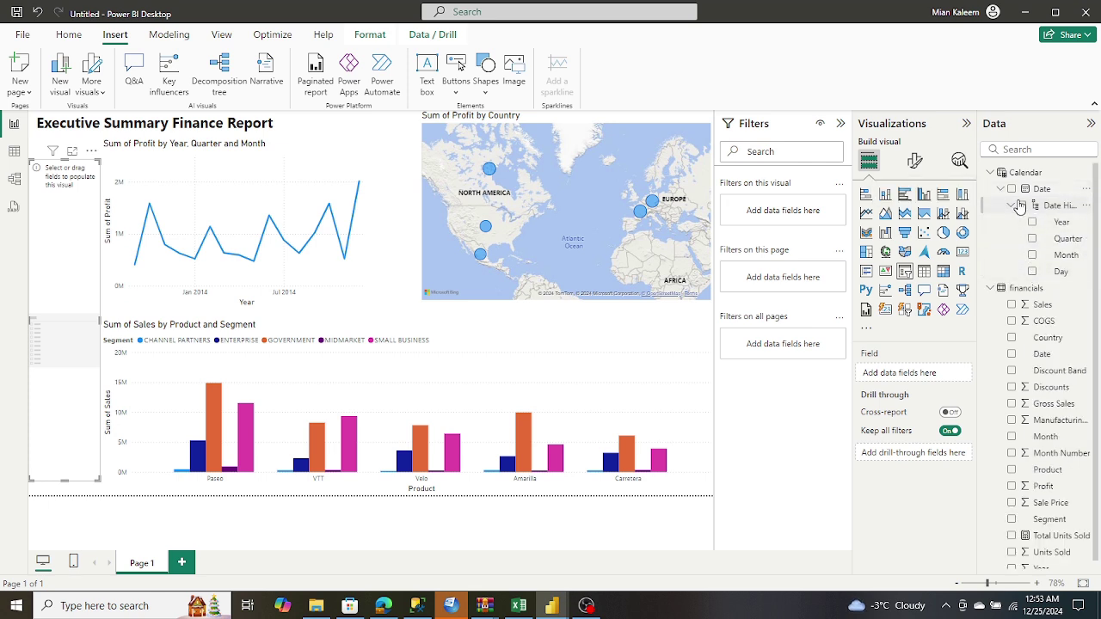
{"action": "left_click", "coordinate": [1012, 190]}
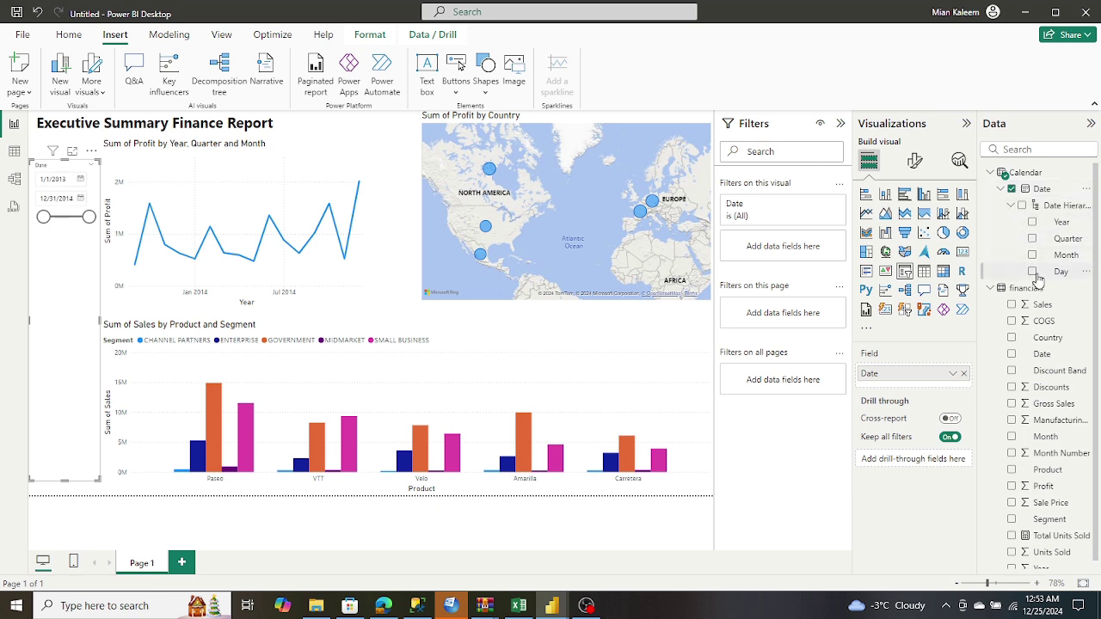
{"action": "left_click", "coordinate": [1032, 222]}
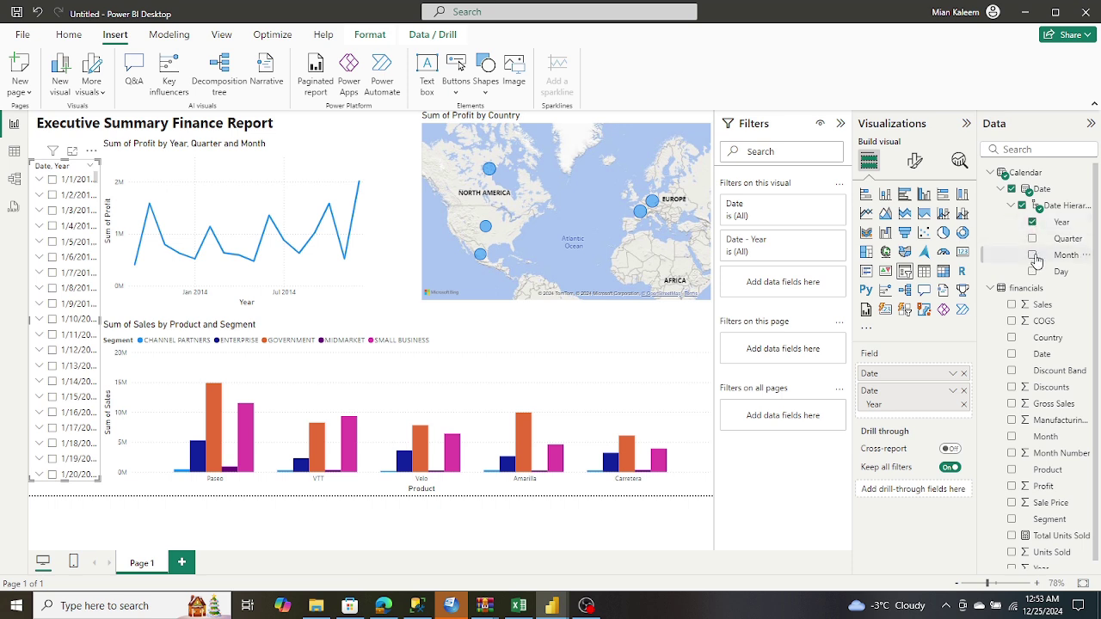
{"action": "left_click", "coordinate": [1033, 255]}
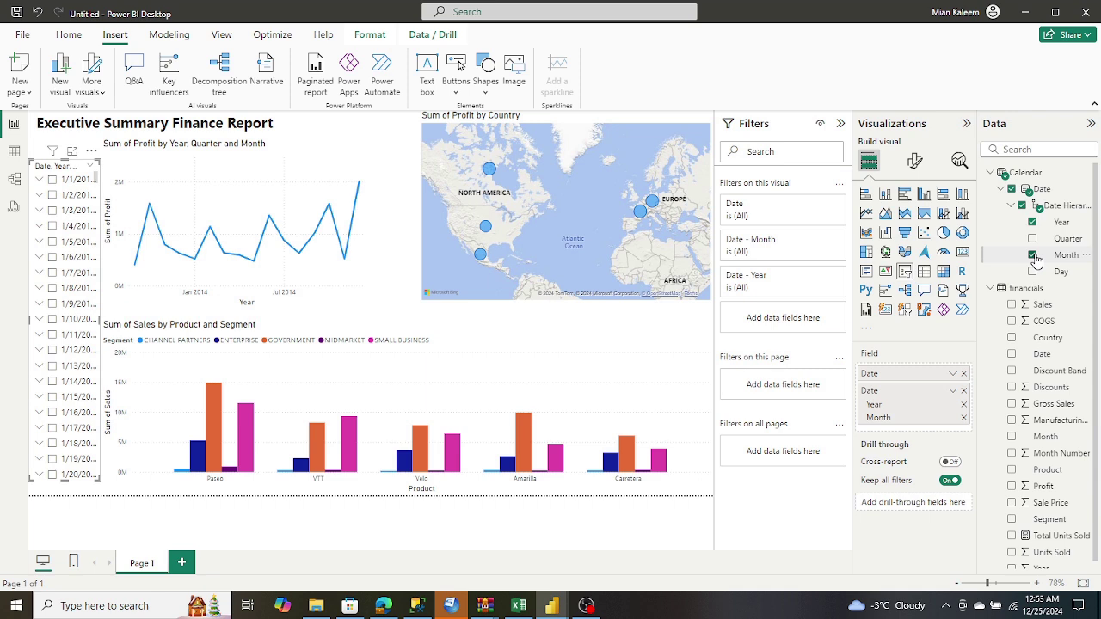
{"action": "left_click", "coordinate": [1012, 193]}
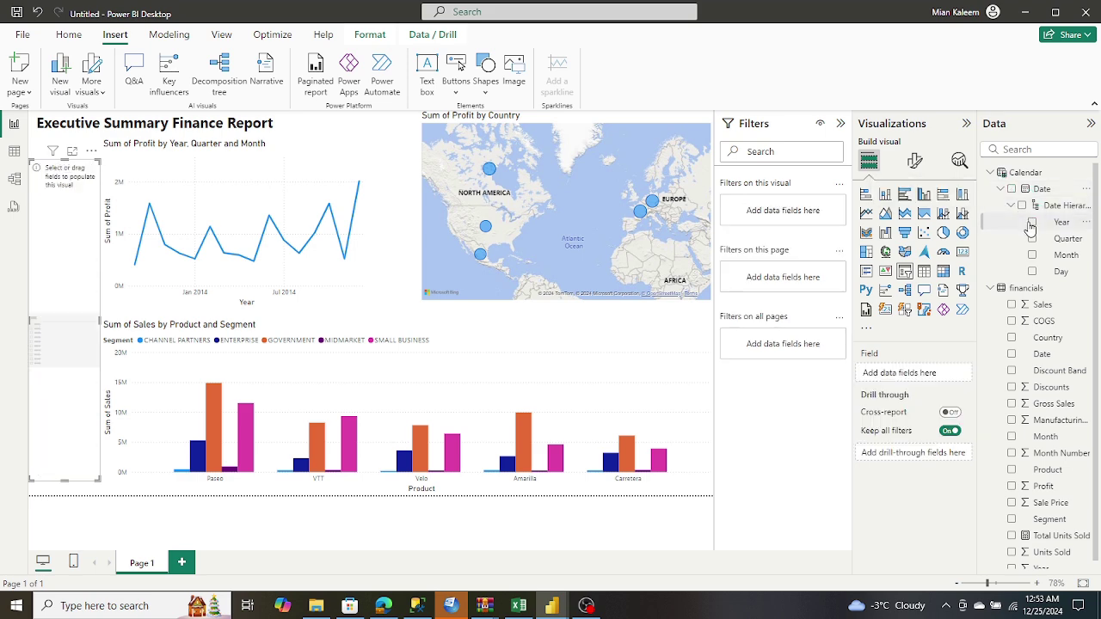
{"action": "left_click", "coordinate": [1033, 224]}
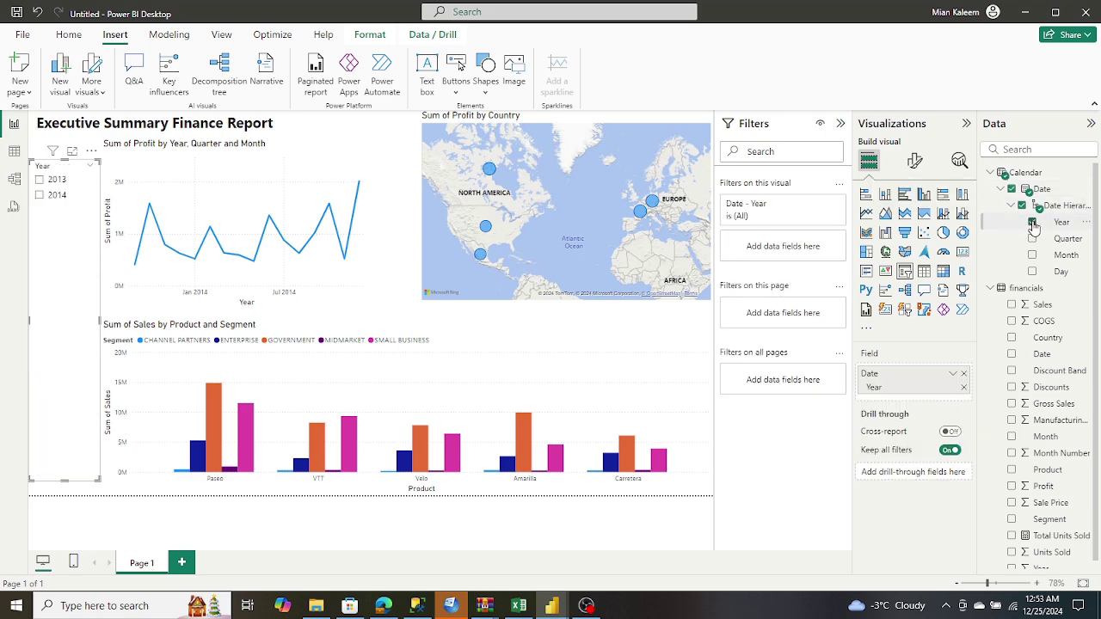
{"action": "left_click", "coordinate": [1033, 256]}
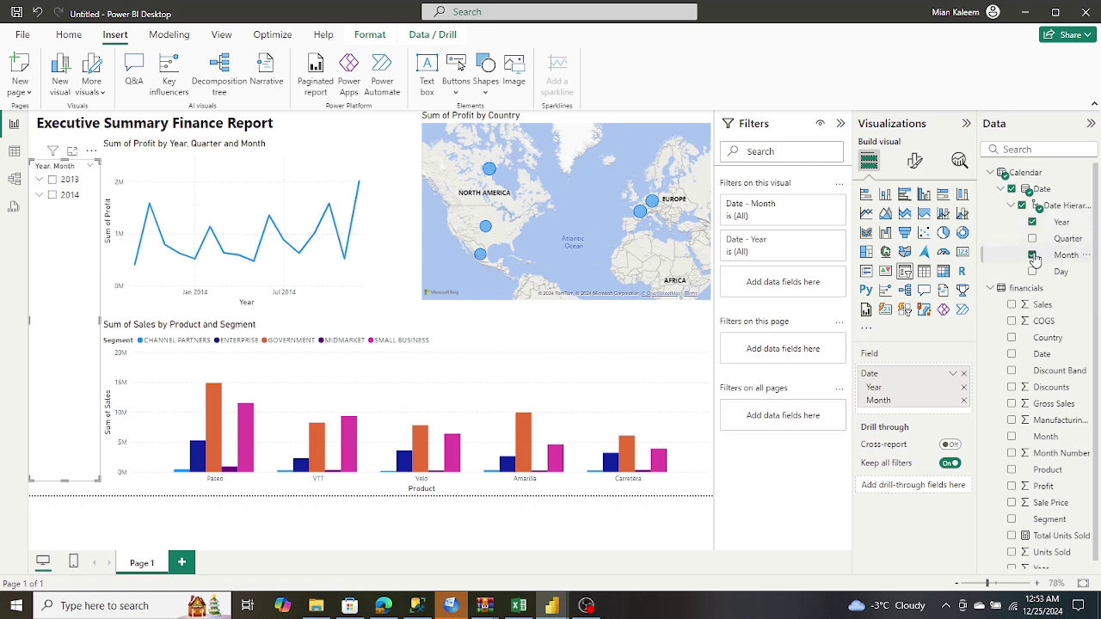
Expand 2013 and 2014 in the slicer to list their months and extend its lower edge to the page boundary.
{"action": "left_click", "coordinate": [40, 180]}
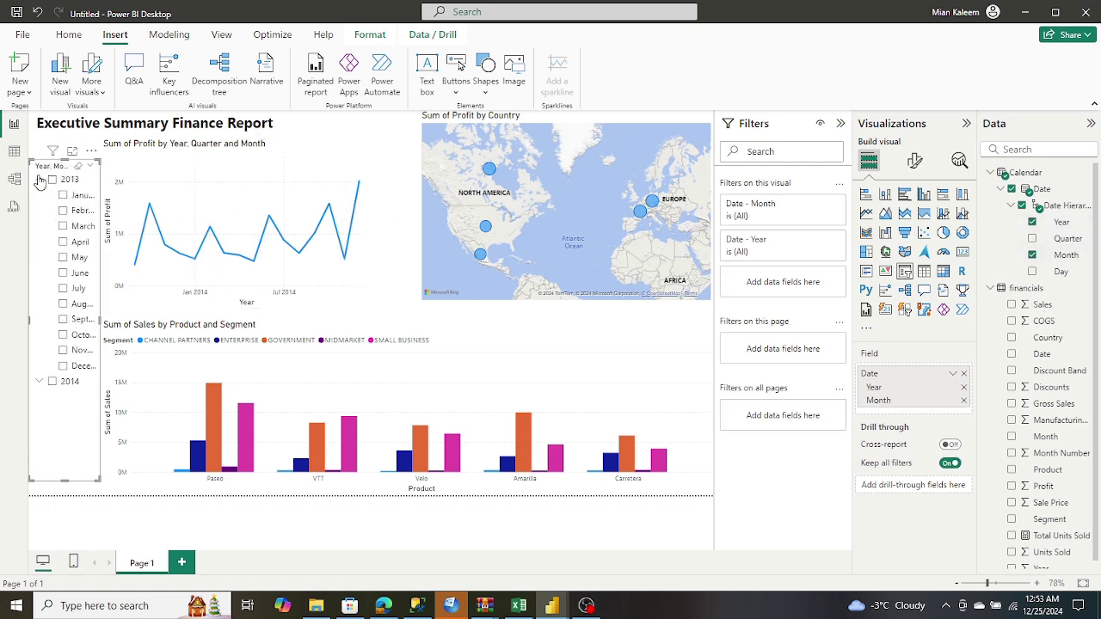
{"action": "left_click", "coordinate": [41, 382]}
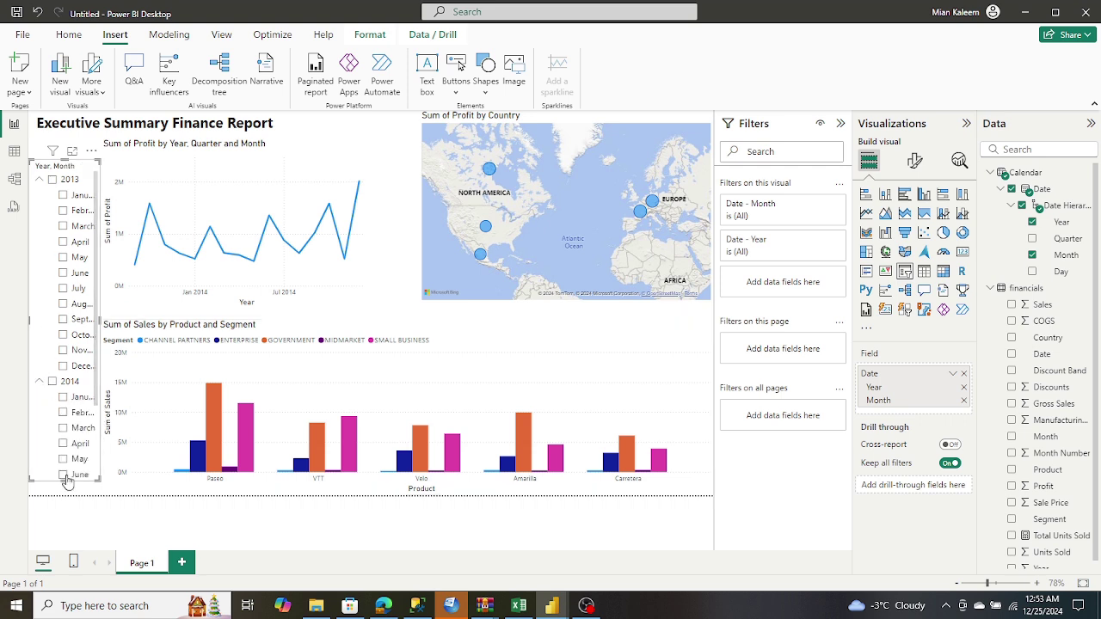
{"action": "left_click_drag", "start_coordinate": [64, 479], "coordinate": [66, 493]}
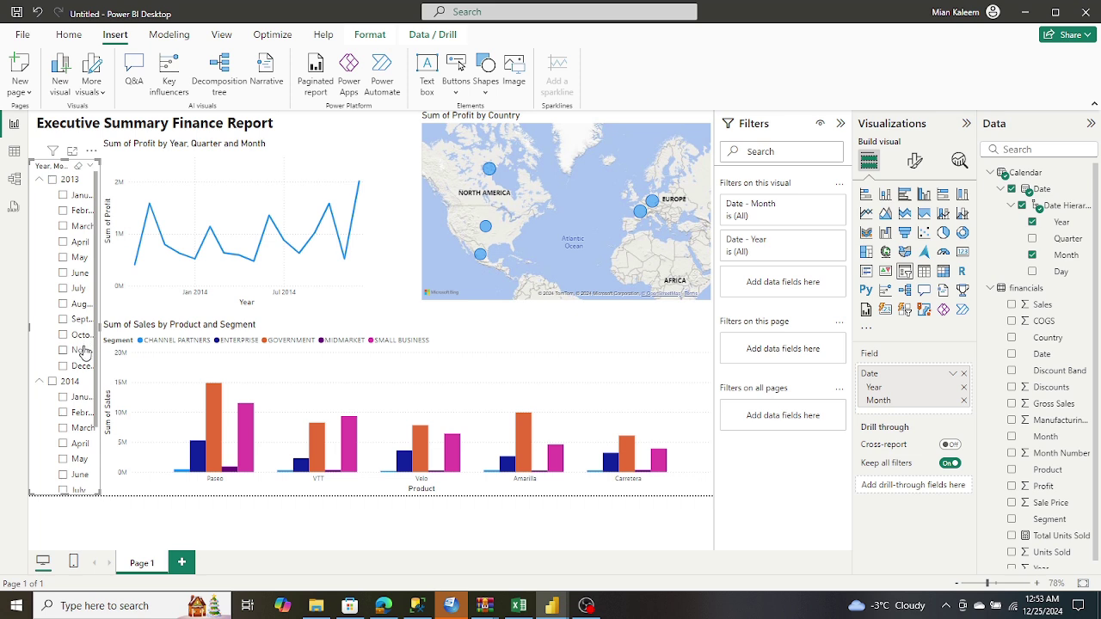
Move the country map's left edge slightly inward and shift the profit line chart over beside the map.
{"action": "left_click", "coordinate": [436, 186]}
{"action": "left_click_drag", "start_coordinate": [422, 207], "coordinate": [432, 212]}
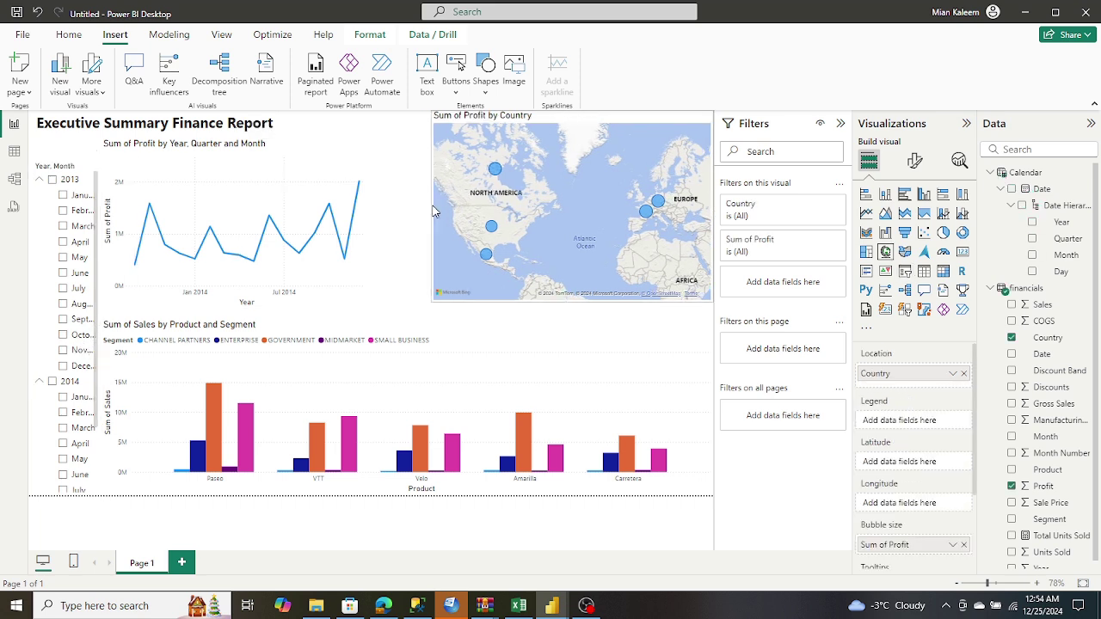
{"action": "left_click", "coordinate": [381, 154]}
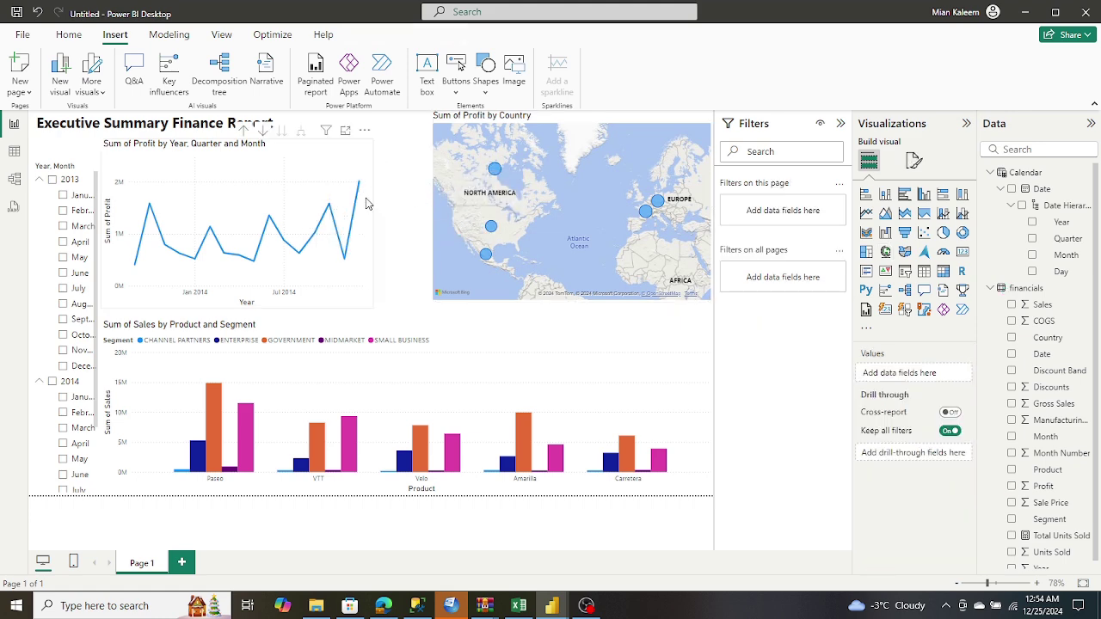
{"action": "left_click", "coordinate": [366, 203]}
{"action": "left_click_drag", "start_coordinate": [371, 168], "coordinate": [426, 160]}
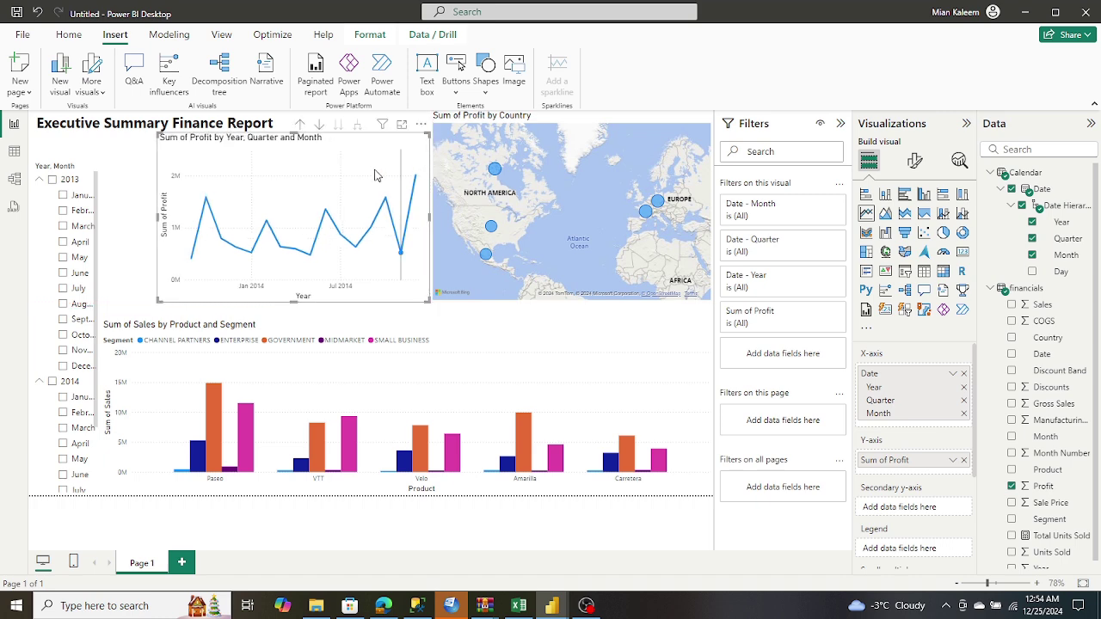
Align the sales column chart's left edge with the profit line chart and widen the slicer so full month names fit.
{"action": "left_click", "coordinate": [121, 324]}
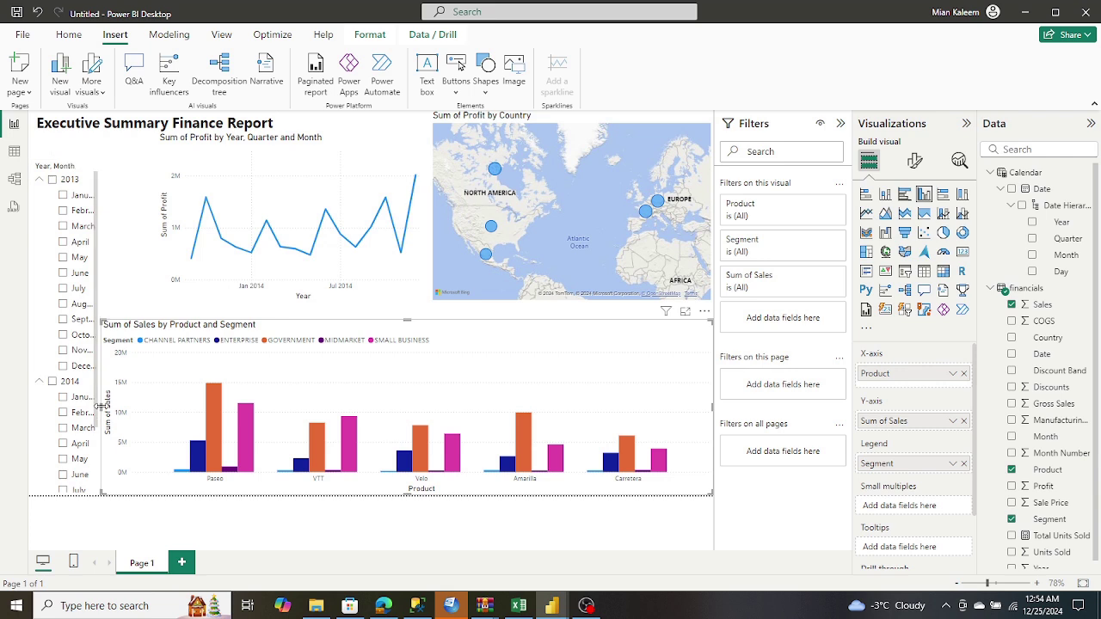
{"action": "left_click_drag", "start_coordinate": [101, 406], "coordinate": [153, 413]}
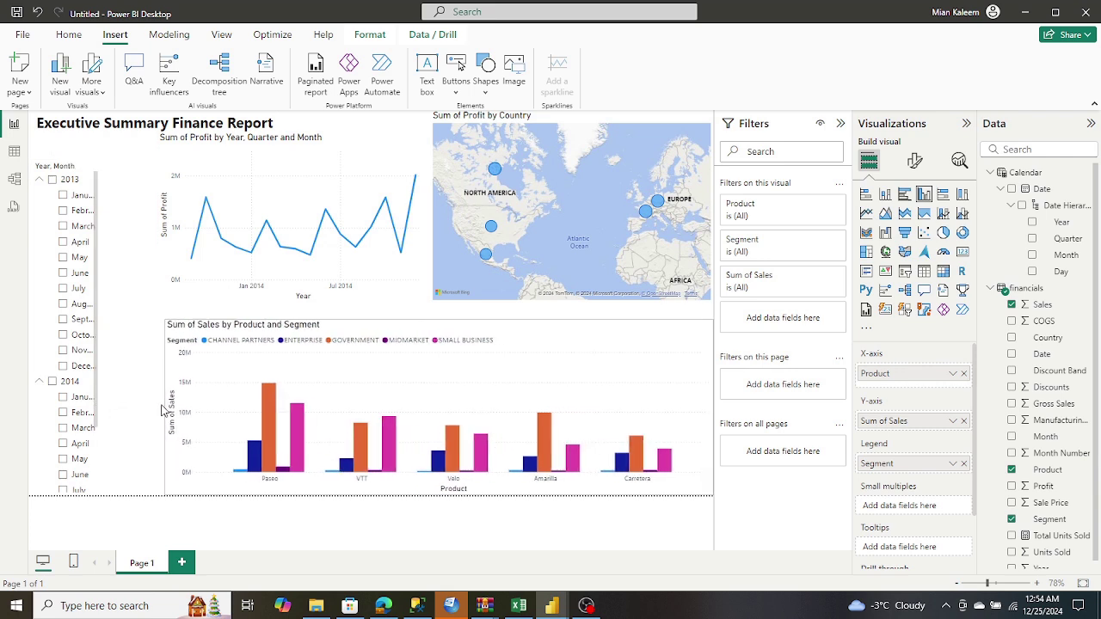
{"action": "left_click_drag", "start_coordinate": [165, 412], "coordinate": [157, 412]}
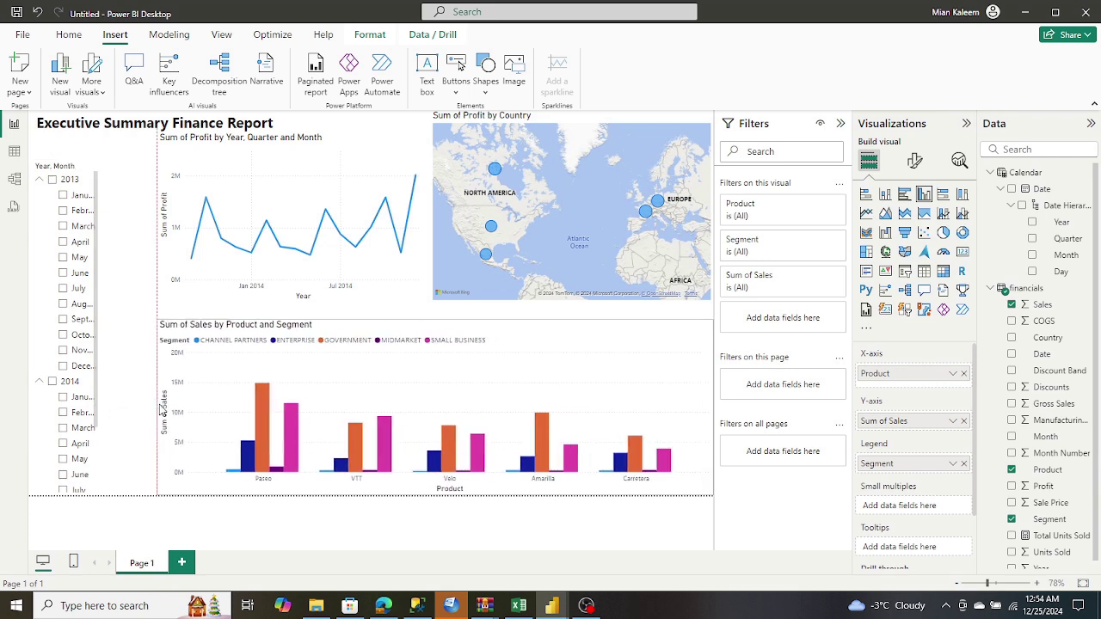
{"action": "left_click", "coordinate": [100, 283]}
{"action": "left_click_drag", "start_coordinate": [104, 326], "coordinate": [146, 332]}
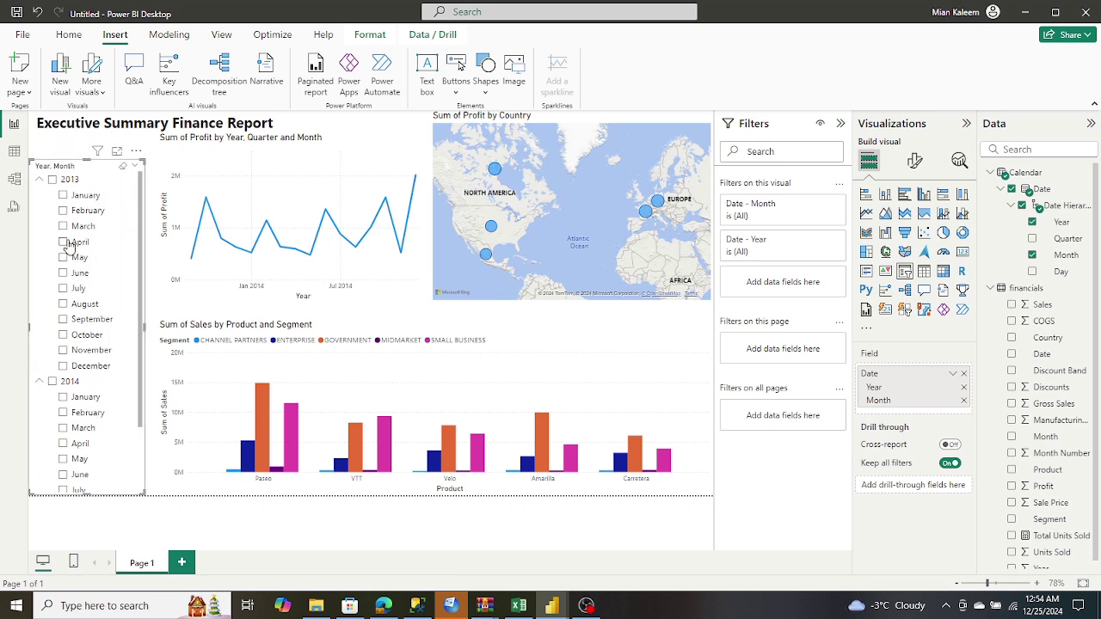
Test the slicer by filtering the report to January 2013 and to all of 2013, and clear the selection.
{"action": "left_click", "coordinate": [52, 180]}
{"action": "left_click", "coordinate": [52, 180]}
{"action": "left_click", "coordinate": [64, 196]}
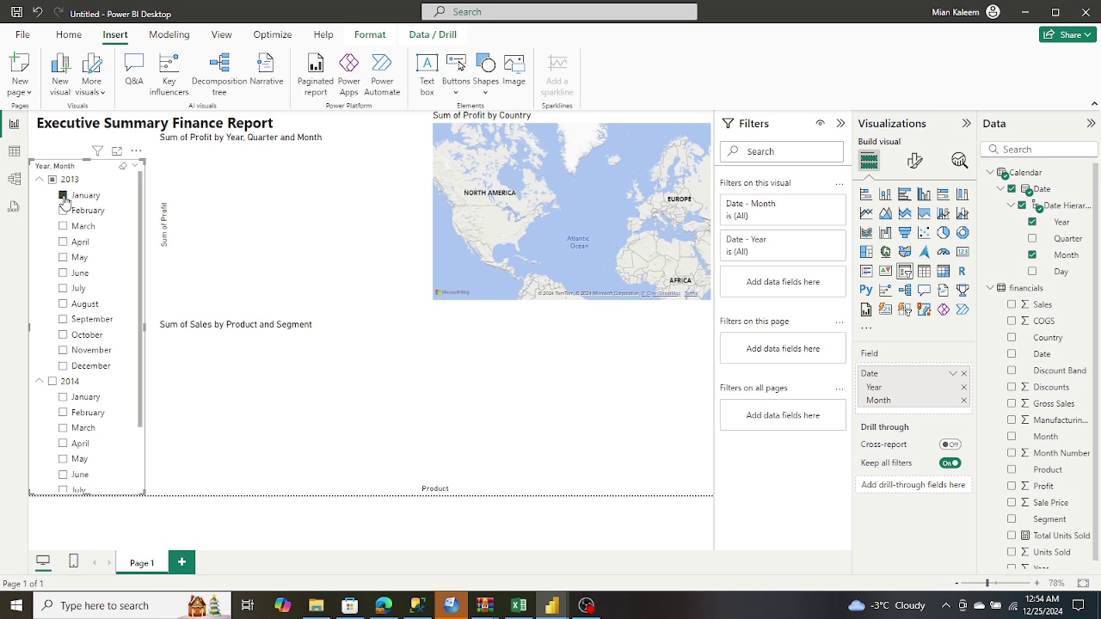
{"action": "left_click", "coordinate": [51, 181]}
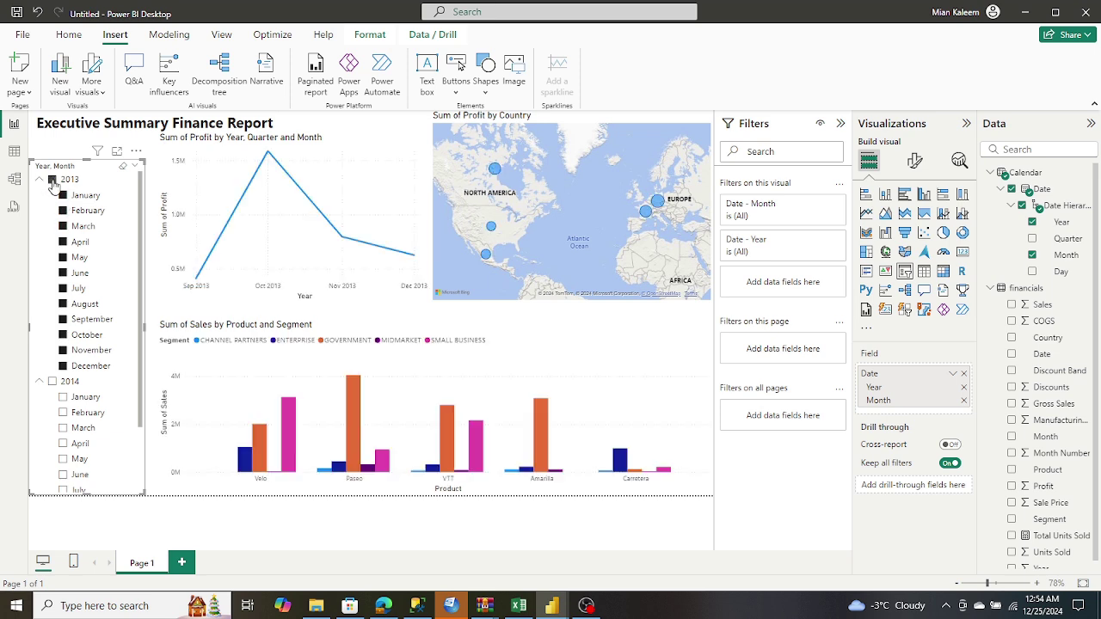
{"action": "left_click", "coordinate": [52, 180]}
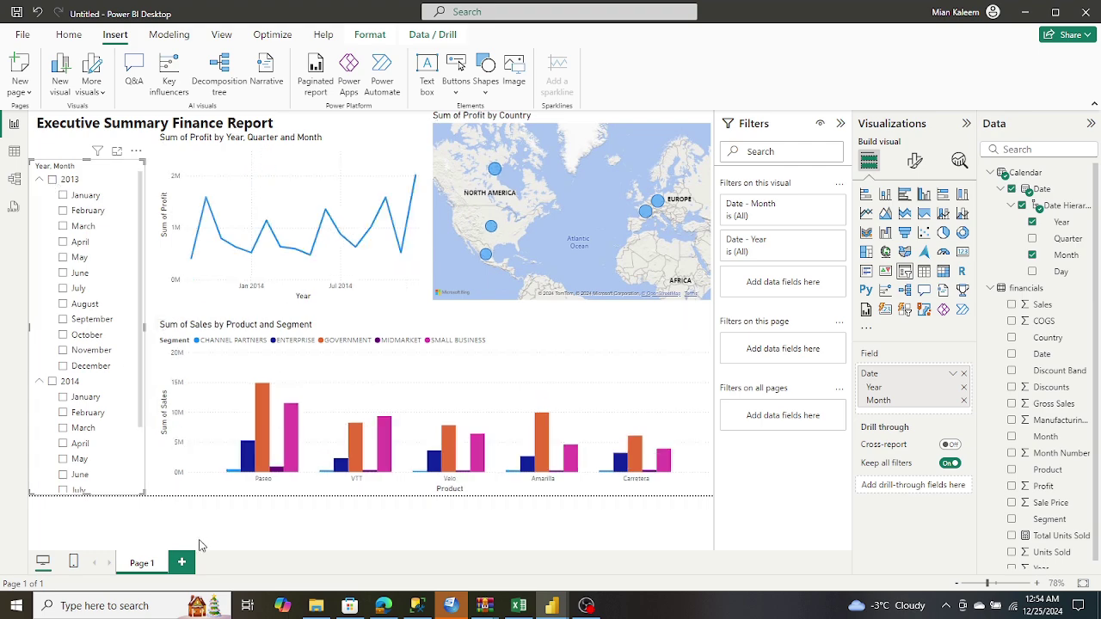
Read the rest of the DAX date slicer section and the "Spruce up the visuals" instructions in Edge, and return to the untitled Power BI report.
{"action": "left_click", "coordinate": [383, 606]}
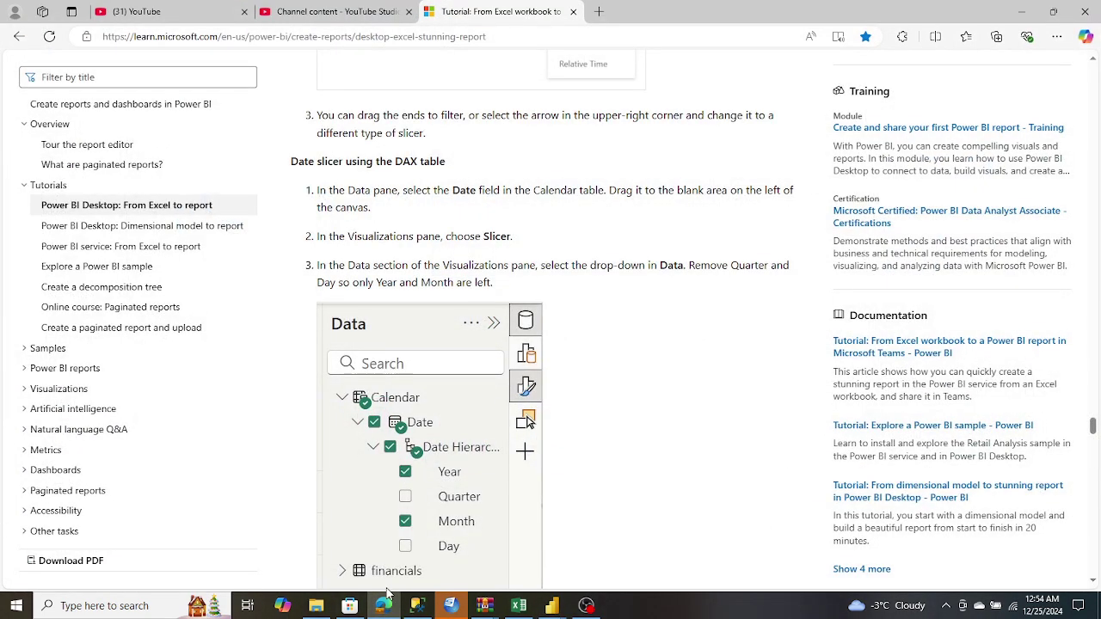
{"action": "left_click", "coordinate": [383, 606]}
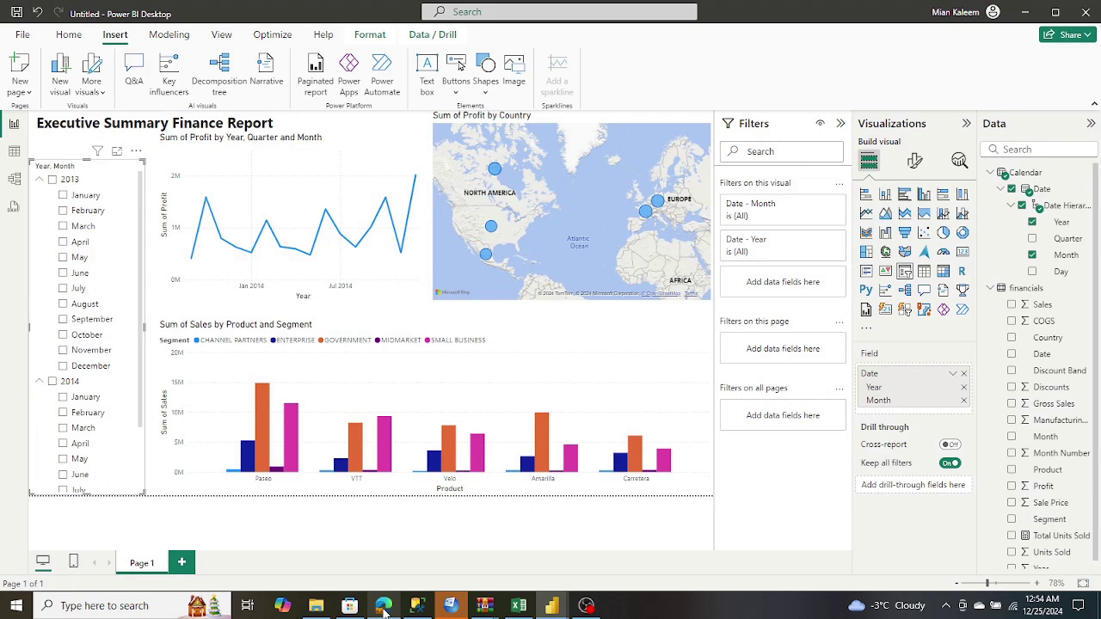
{"action": "left_click", "coordinate": [383, 607]}
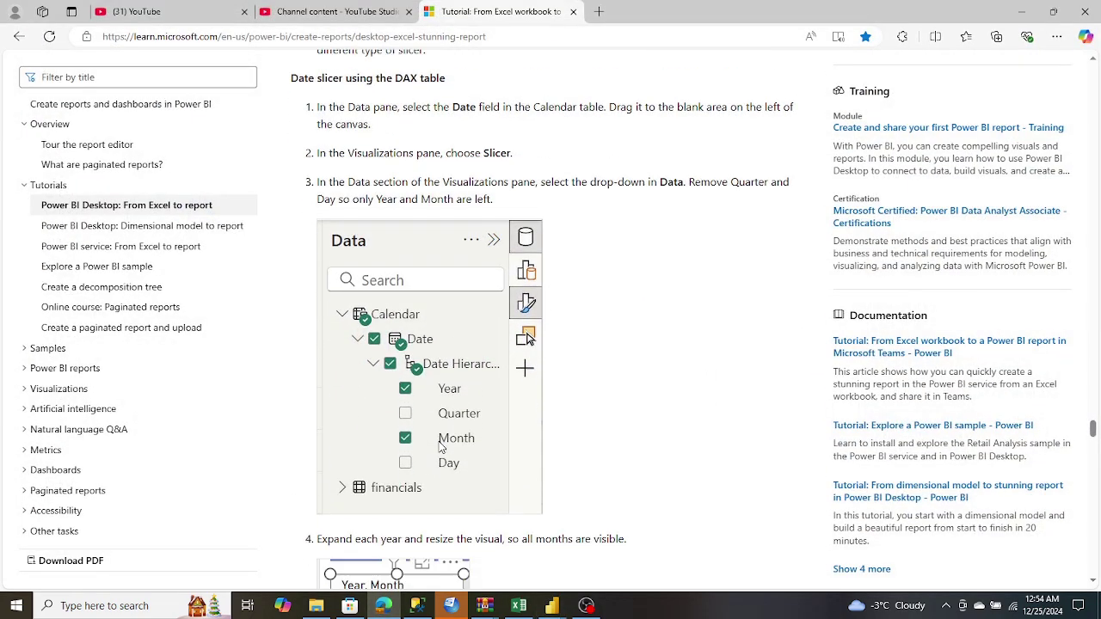
{"action": "scroll", "coordinate": [440, 446], "scroll_direction": "down", "scroll_amount": 8}
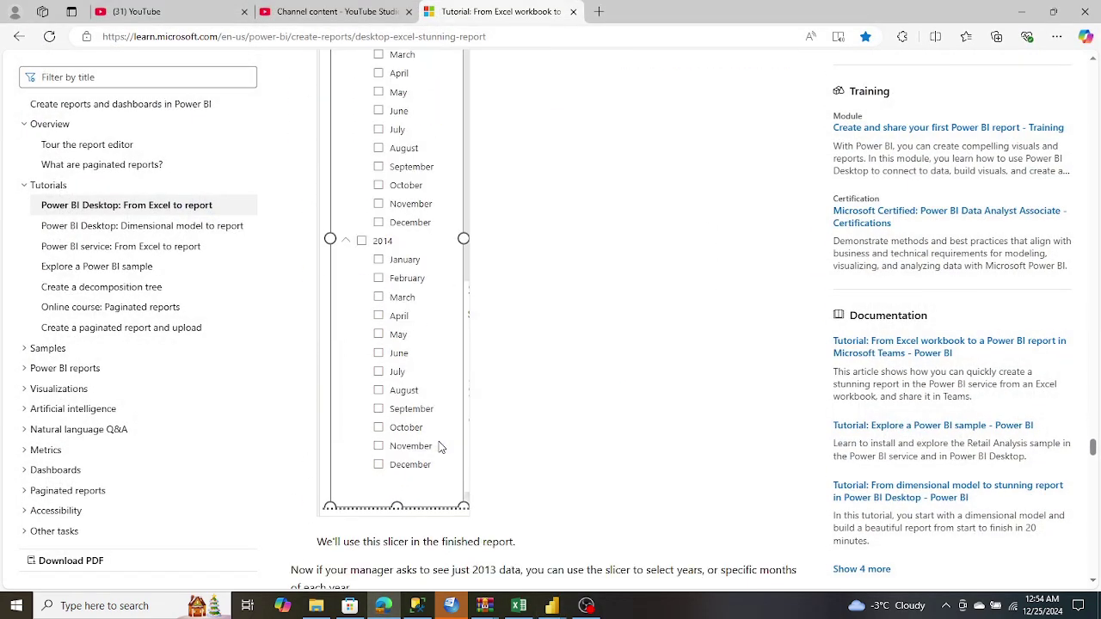
{"action": "scroll", "coordinate": [439, 446], "scroll_direction": "down", "scroll_amount": 10}
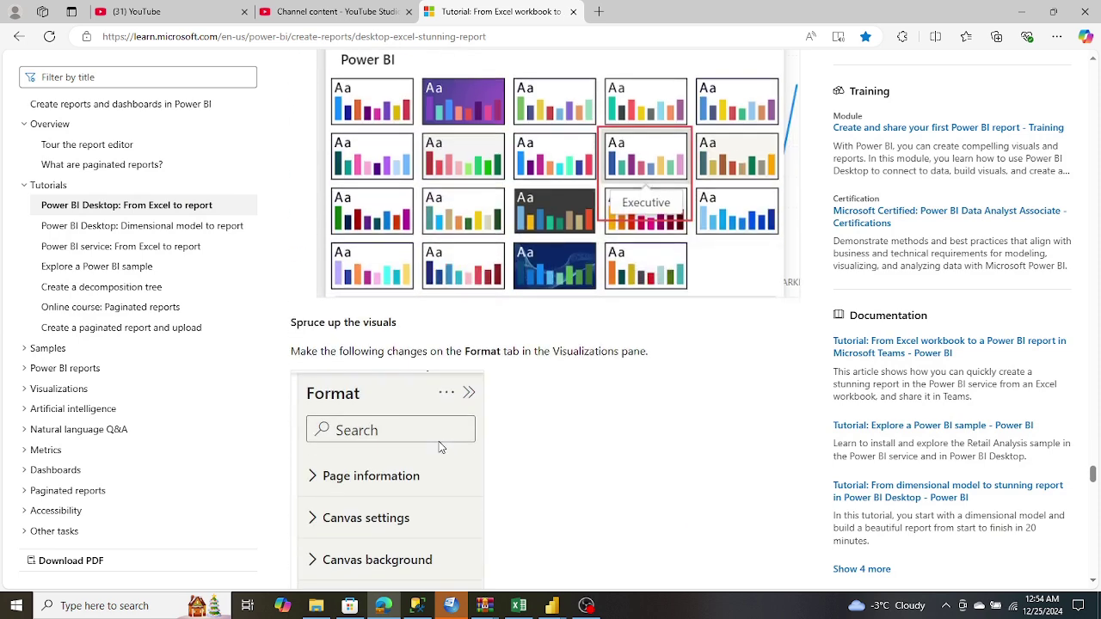
{"action": "scroll", "coordinate": [439, 447], "scroll_direction": "down", "scroll_amount": 1}
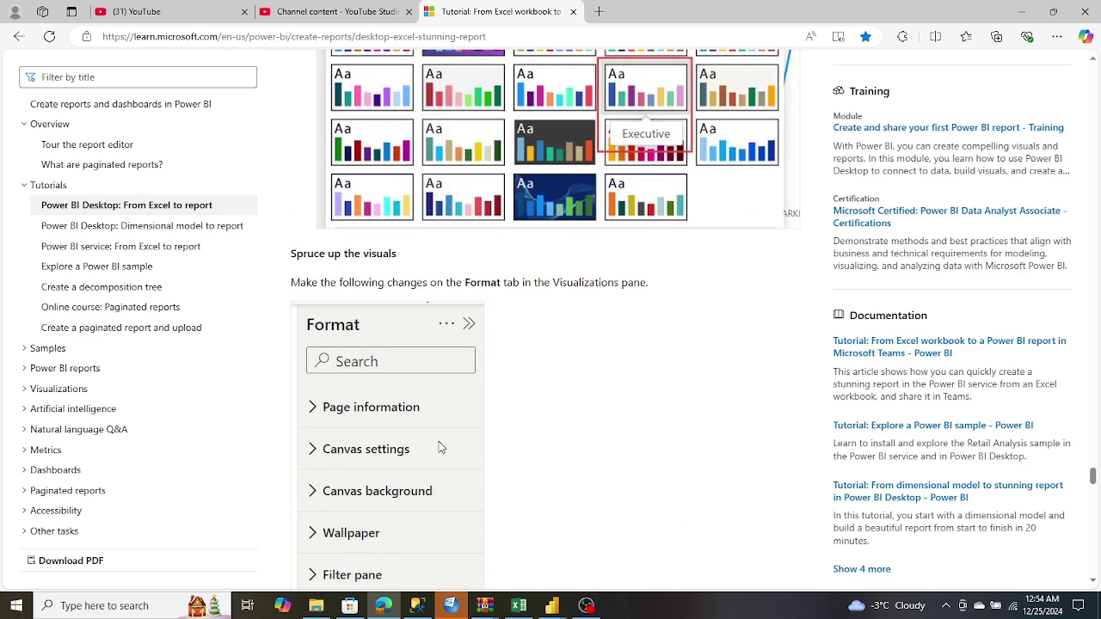
{"action": "scroll", "coordinate": [438, 446], "scroll_direction": "down", "scroll_amount": 4}
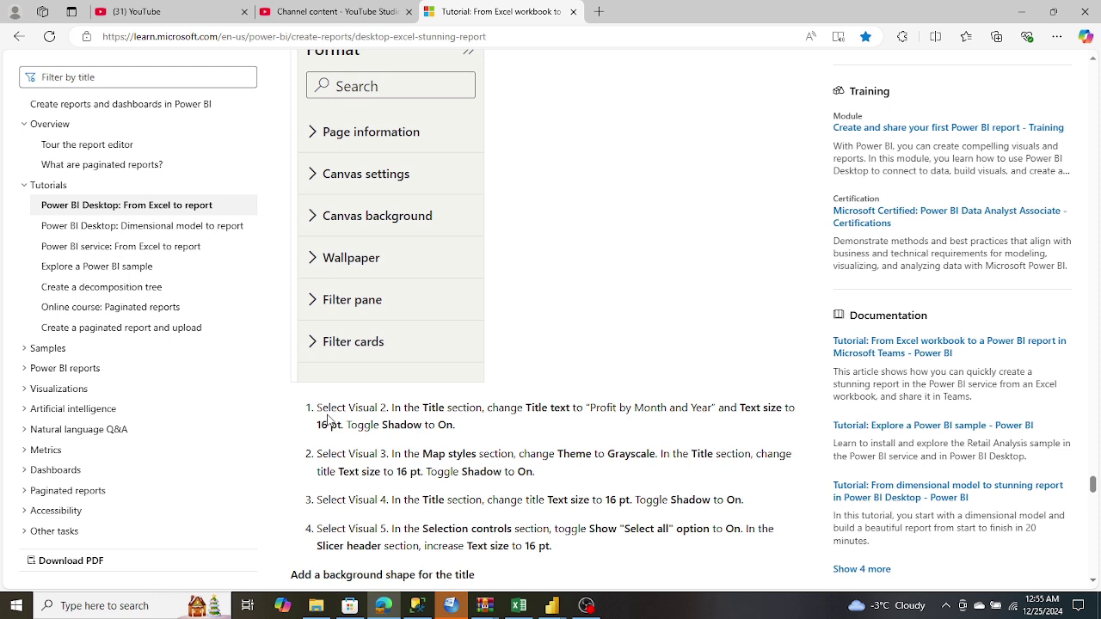
{"action": "mouse_move", "coordinate": [551, 607]}
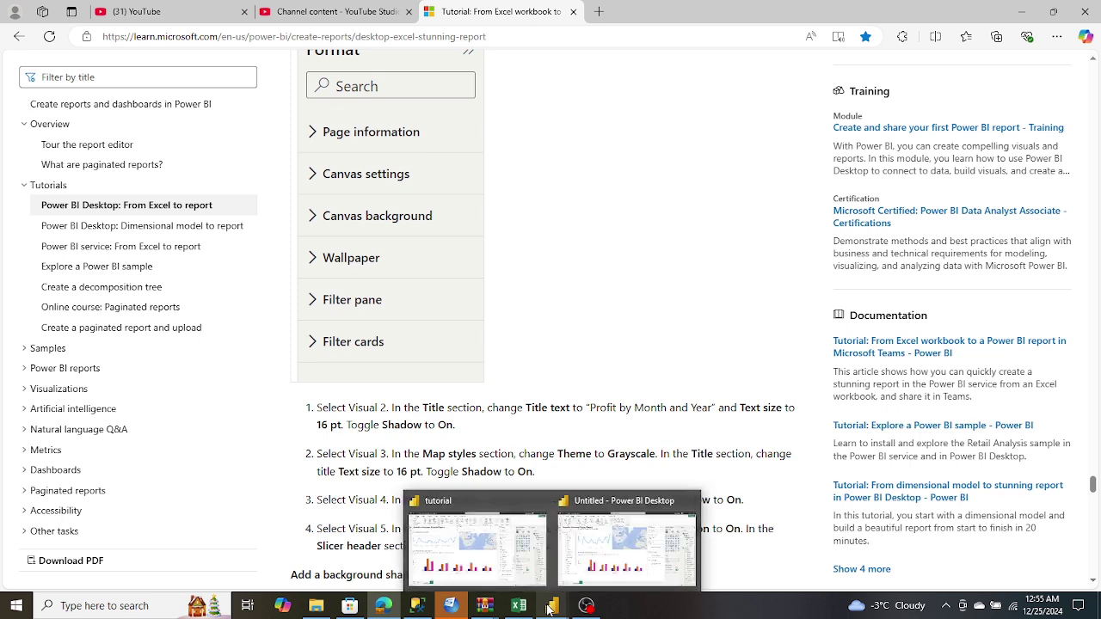
{"action": "left_click", "coordinate": [600, 563]}
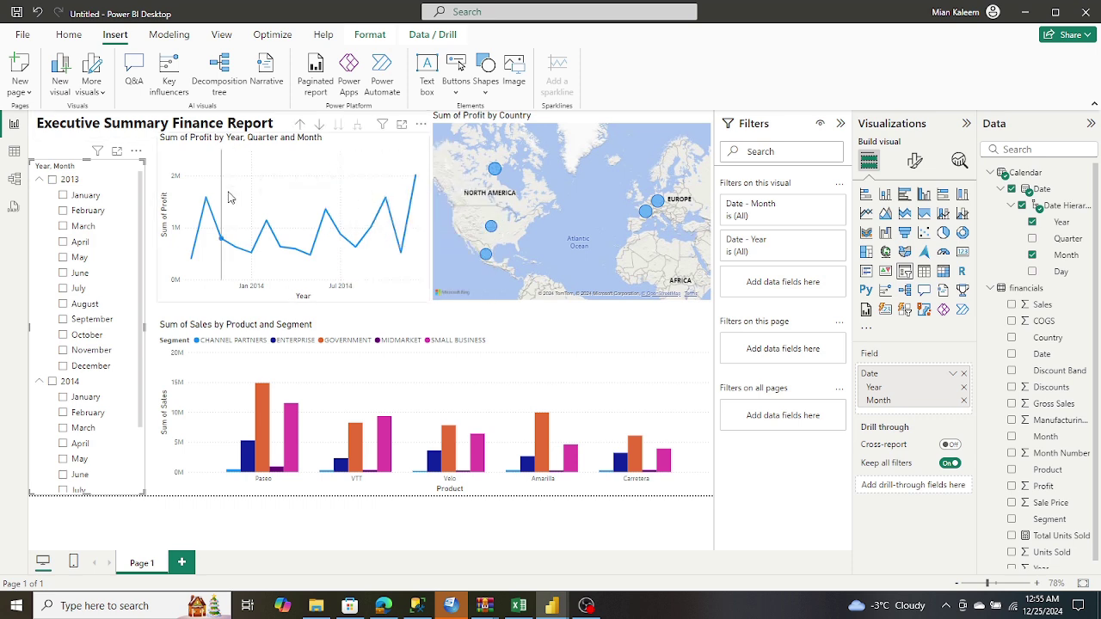
Select the profit line chart and open its title text formatting options.
{"action": "left_click", "coordinate": [166, 301]}
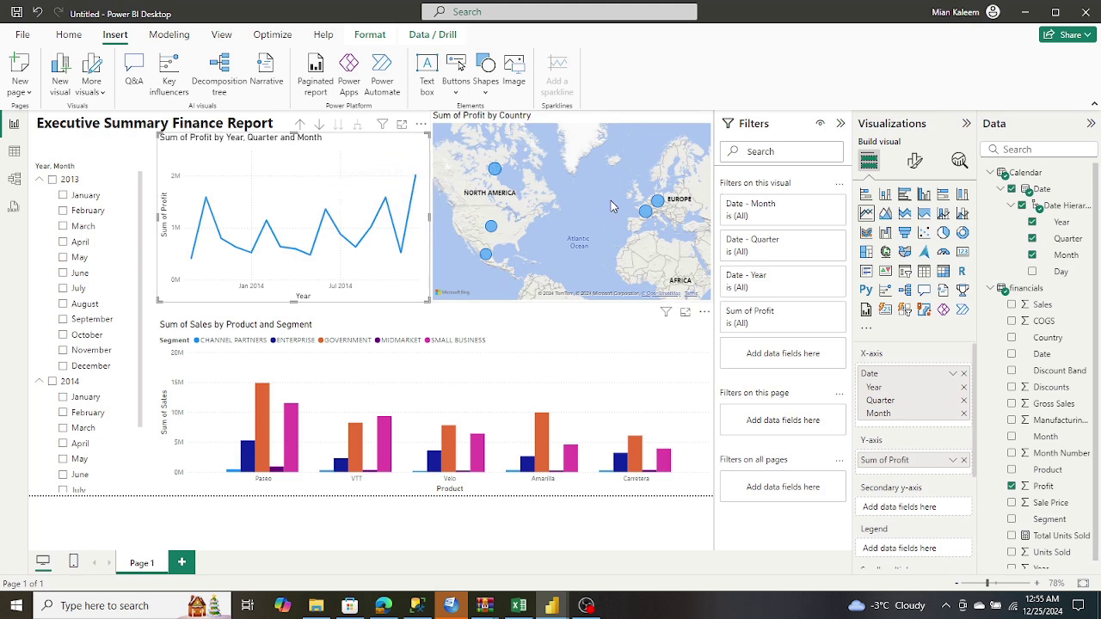
{"action": "left_click", "coordinate": [914, 161]}
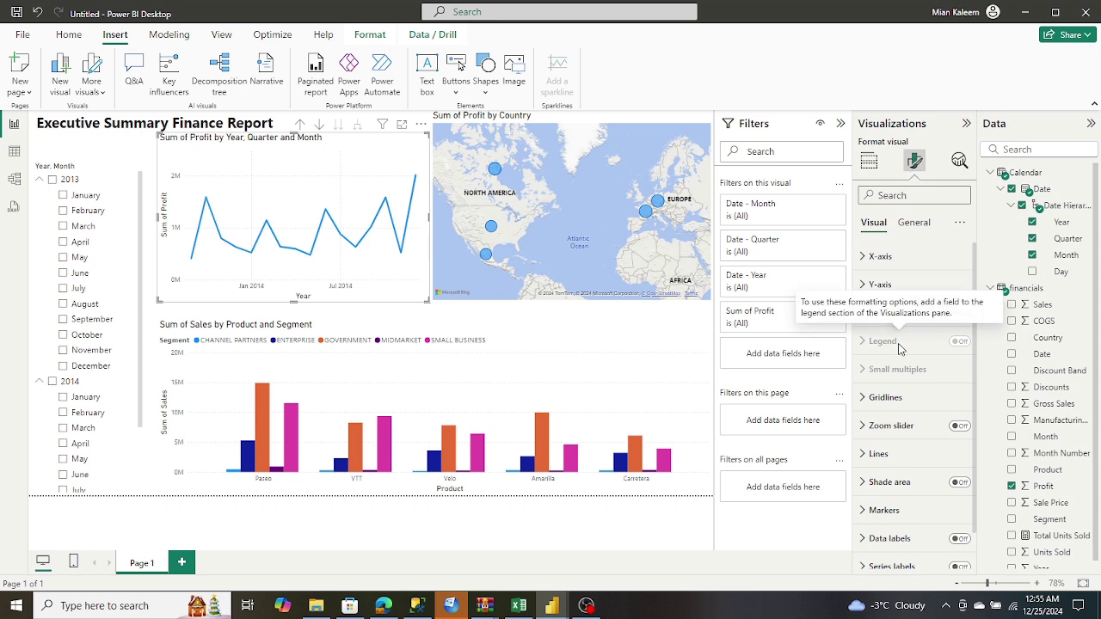
{"action": "left_click", "coordinate": [921, 224]}
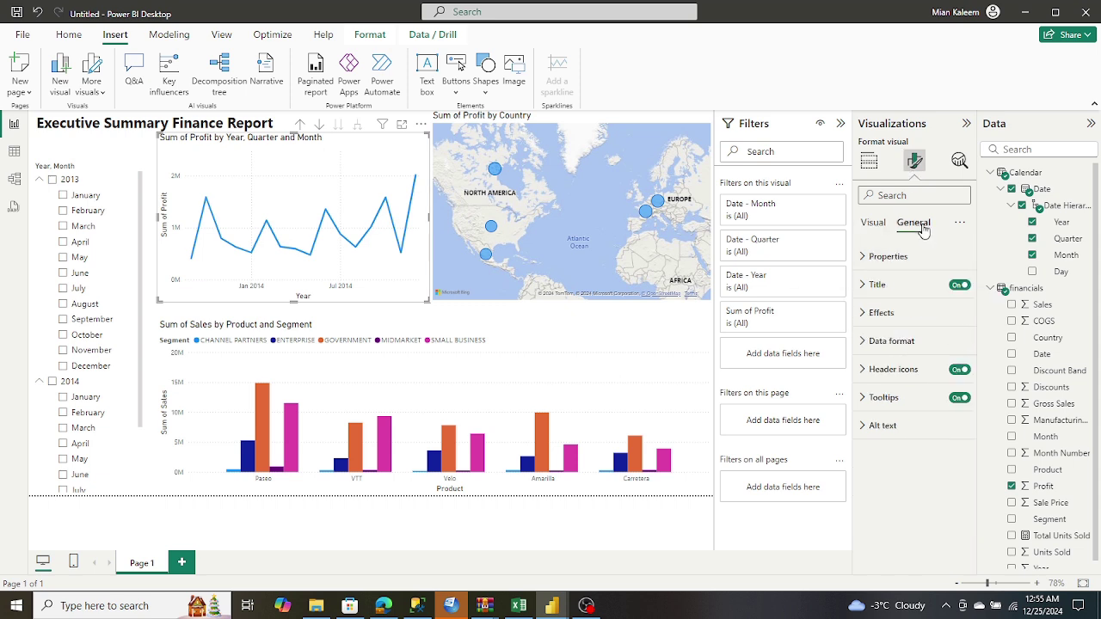
{"action": "left_click", "coordinate": [866, 289]}
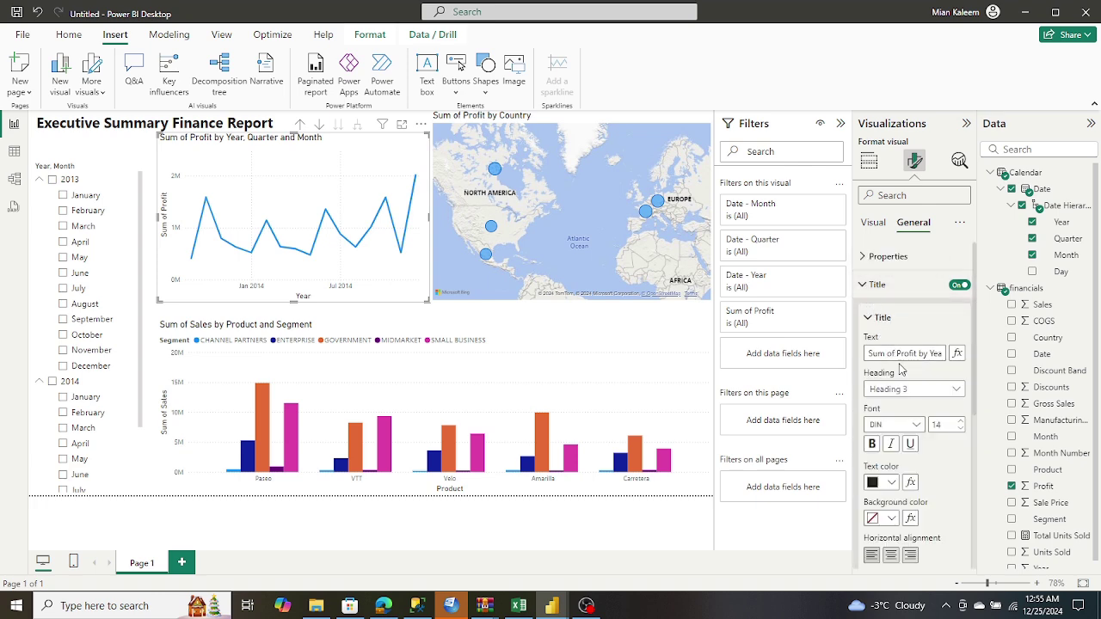
Copy the title "Profit by Month and Year" from the tutorial in Edge and return to the untitled Power BI report.
{"action": "left_click", "coordinate": [388, 611]}
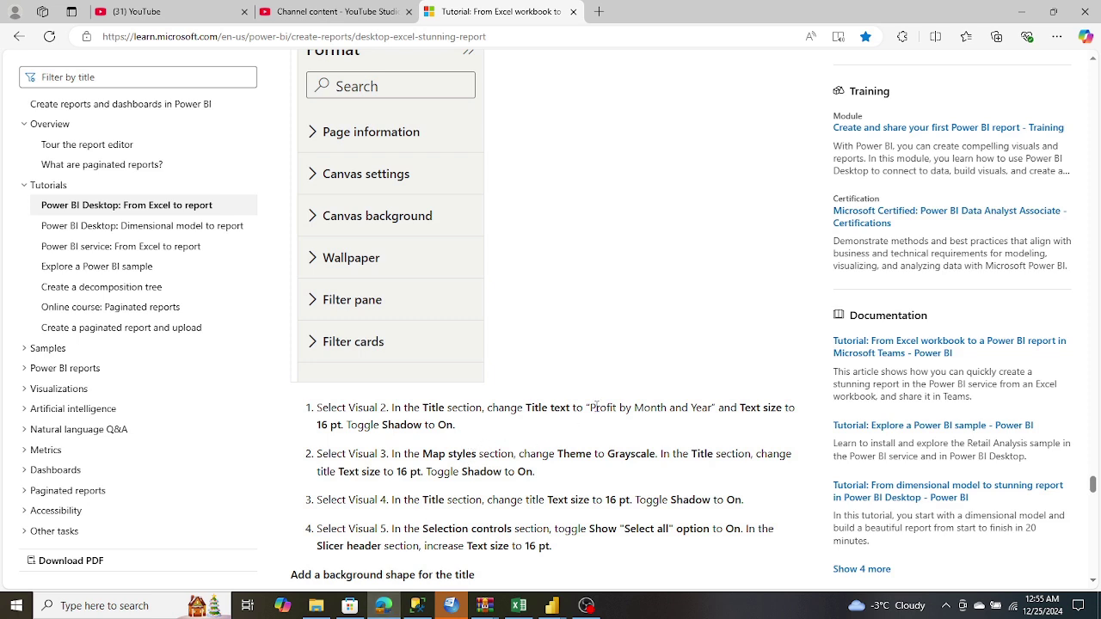
{"action": "left_click_drag", "start_coordinate": [588, 408], "coordinate": [699, 414]}
{"action": "right_click", "coordinate": [672, 408]}
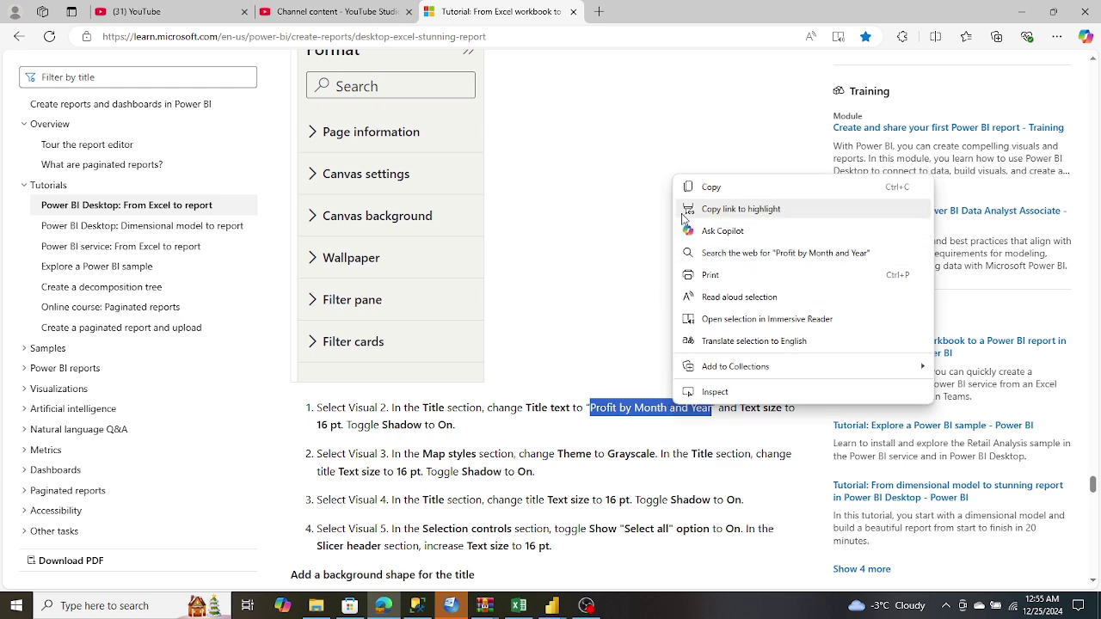
{"action": "left_click", "coordinate": [709, 187]}
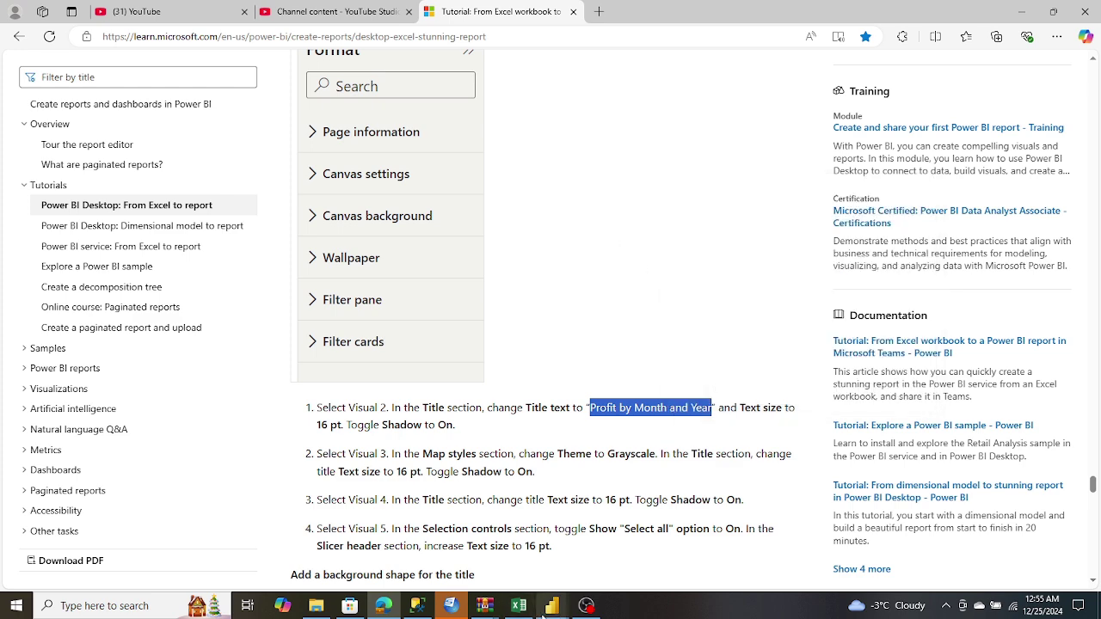
{"action": "mouse_move", "coordinate": [553, 605]}
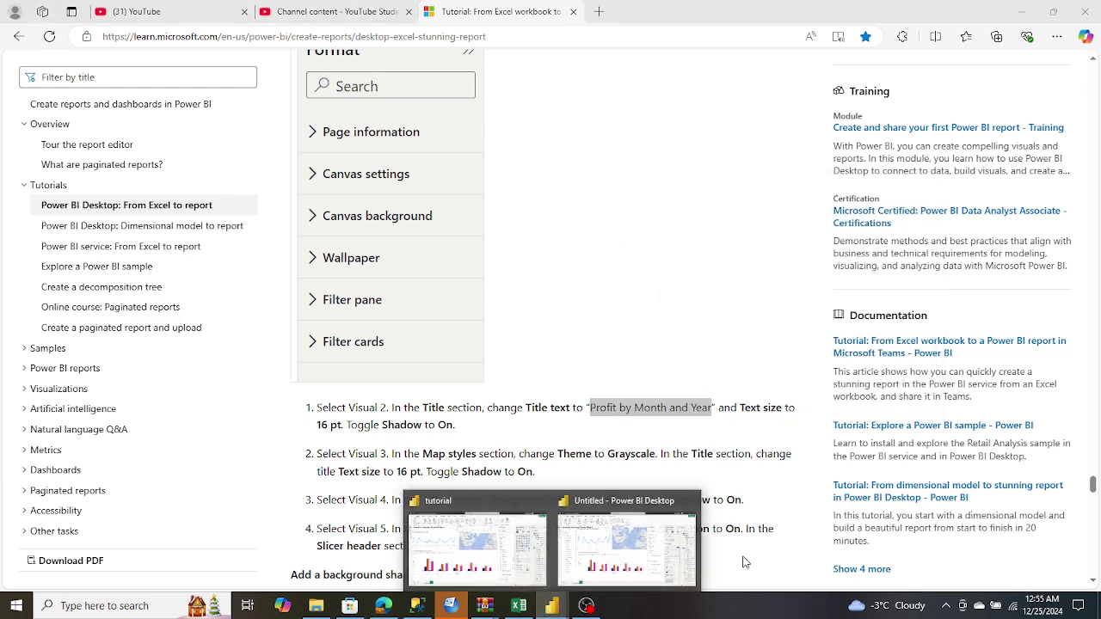
{"action": "left_click", "coordinate": [688, 564]}
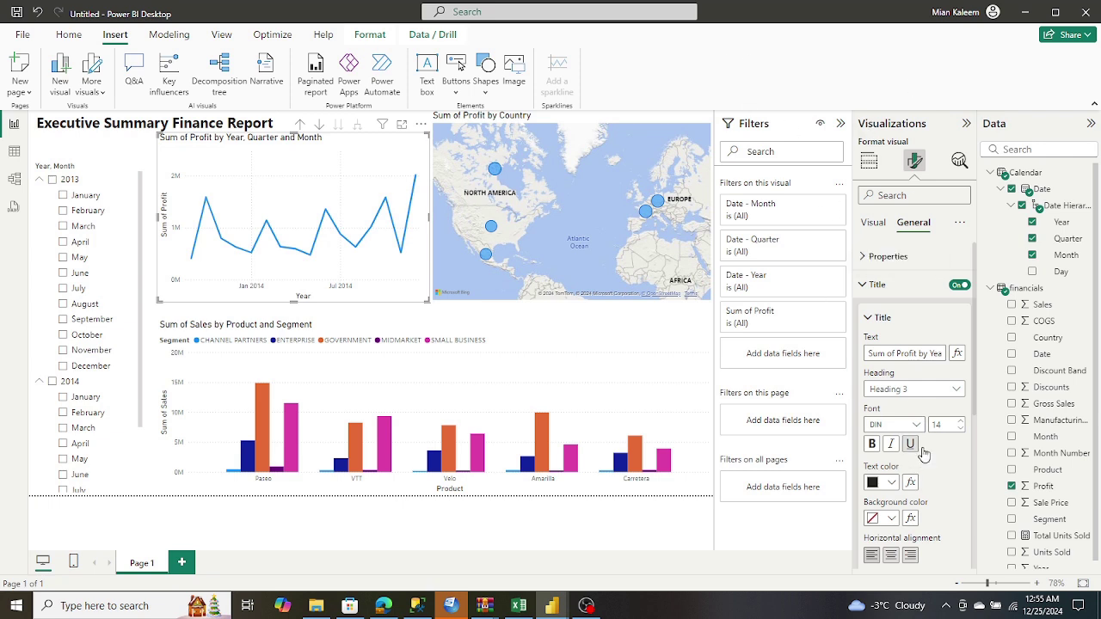
Replace the profit line chart's title text with the copied "Profit by Month and Year".
{"action": "left_click_drag", "start_coordinate": [866, 355], "coordinate": [933, 348]}
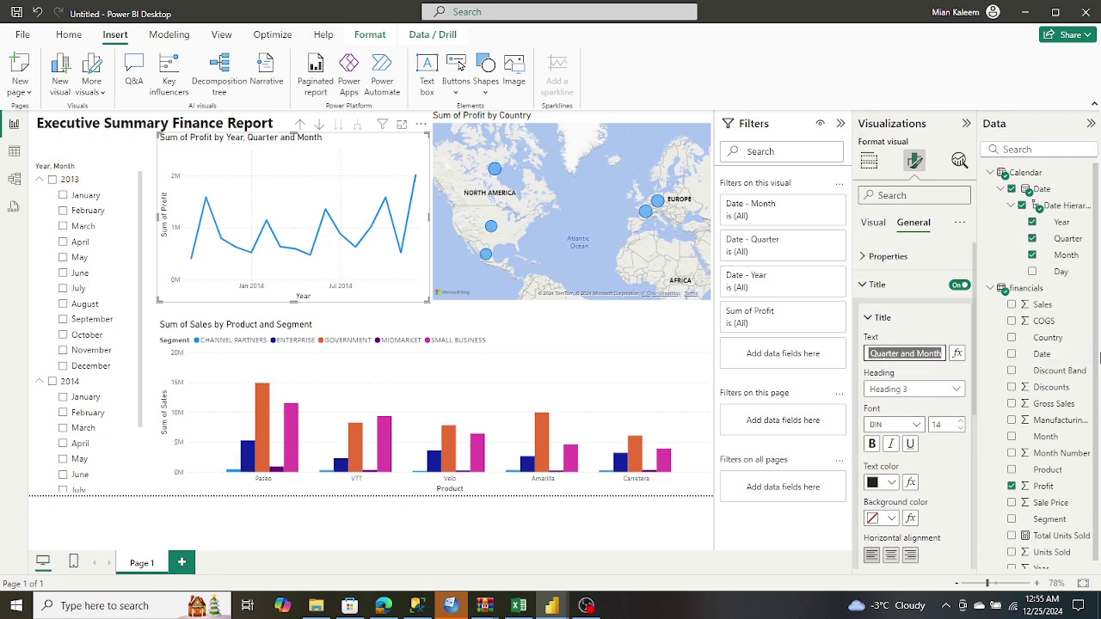
{"action": "right_click", "coordinate": [918, 350]}
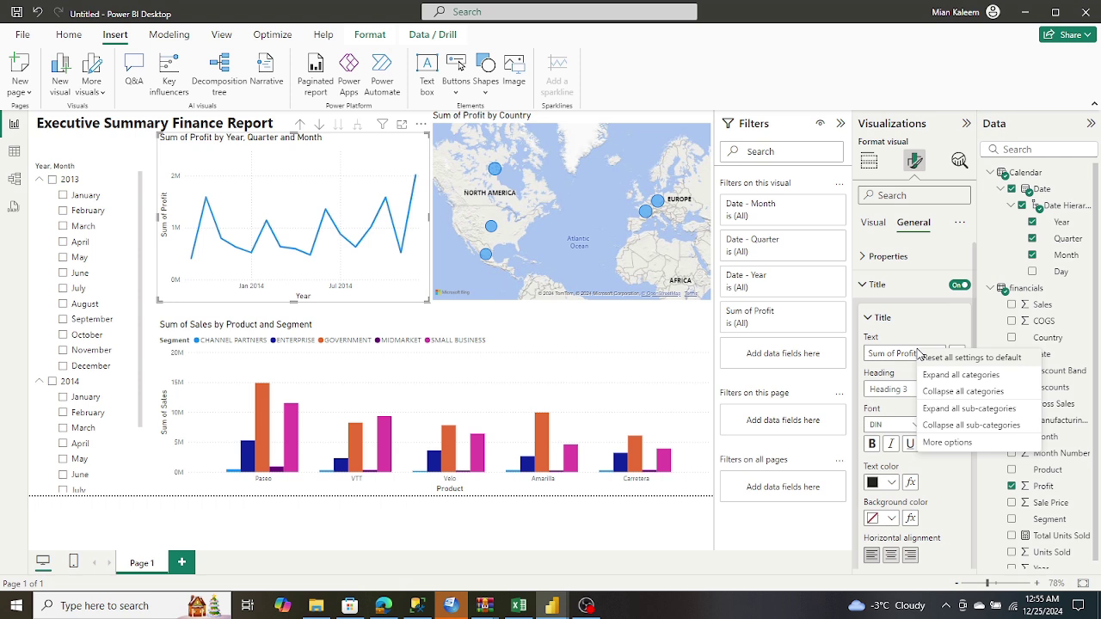
{"action": "left_click", "coordinate": [894, 347]}
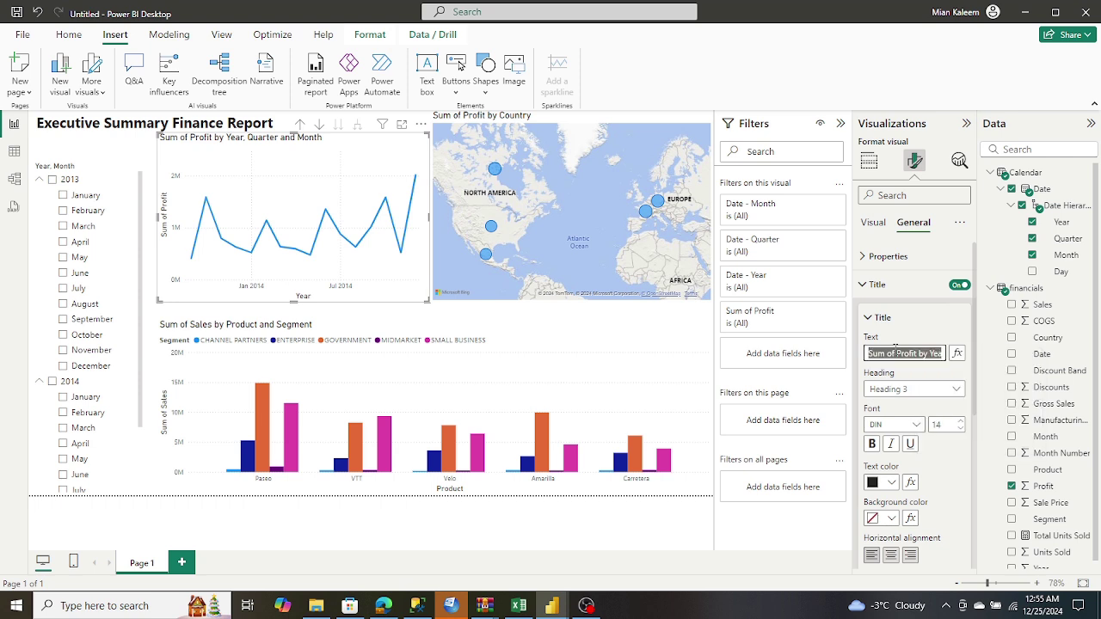
{"action": "key", "text": "ctrl+v"}
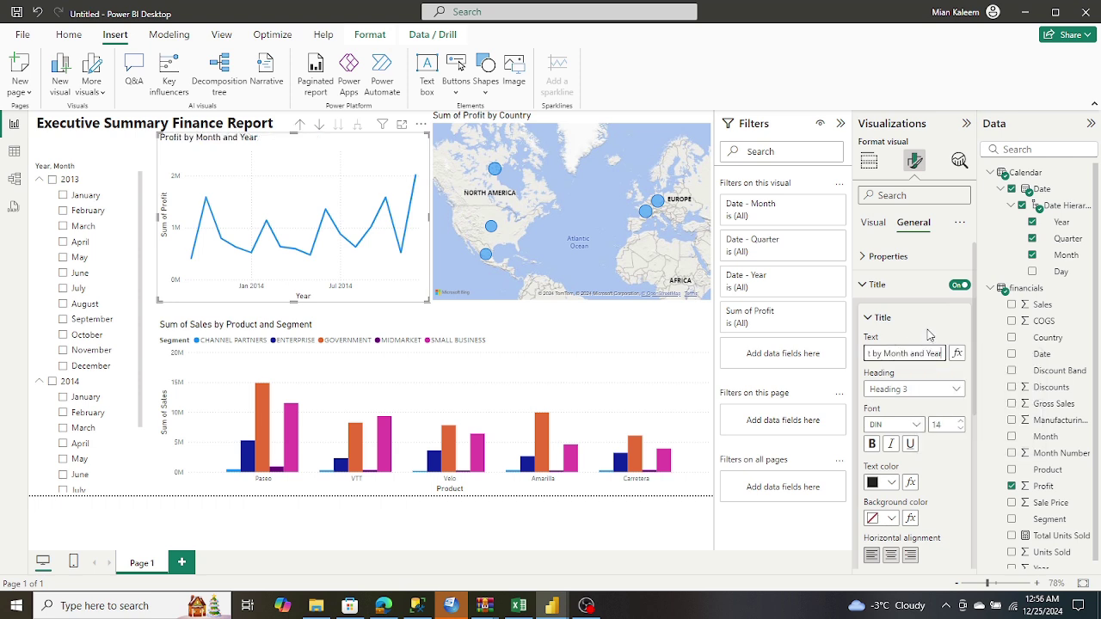
{"action": "left_click", "coordinate": [927, 335]}
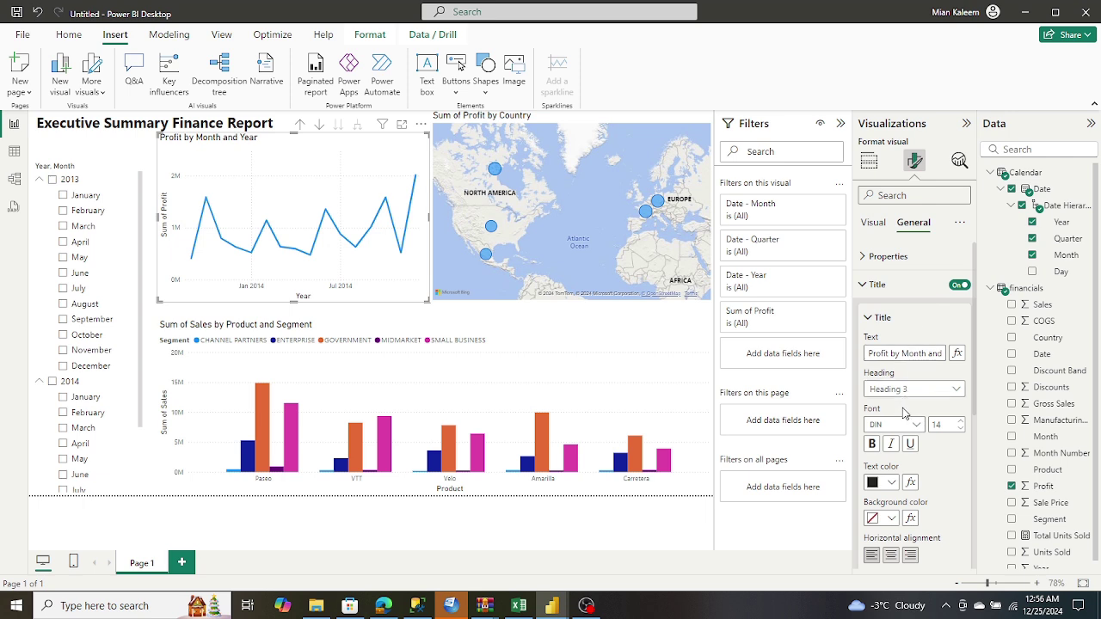
Look through the profit line chart's title and size formatting options, switching its title off and on again.
{"action": "scroll", "coordinate": [941, 457], "scroll_direction": "down", "scroll_amount": 3}
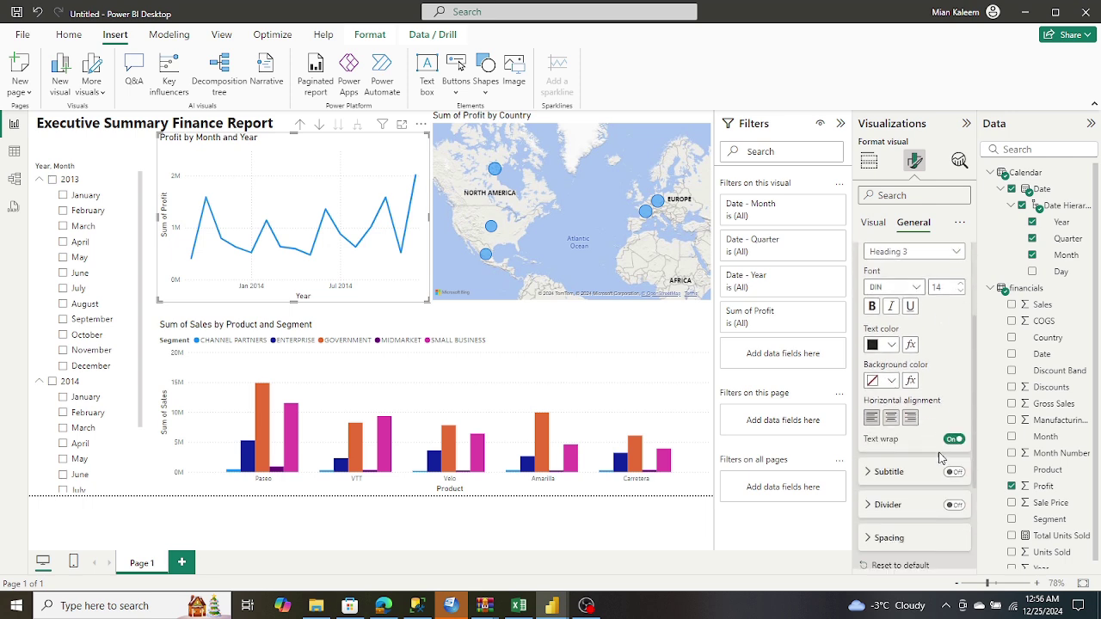
{"action": "scroll", "coordinate": [941, 458], "scroll_direction": "up", "scroll_amount": 3}
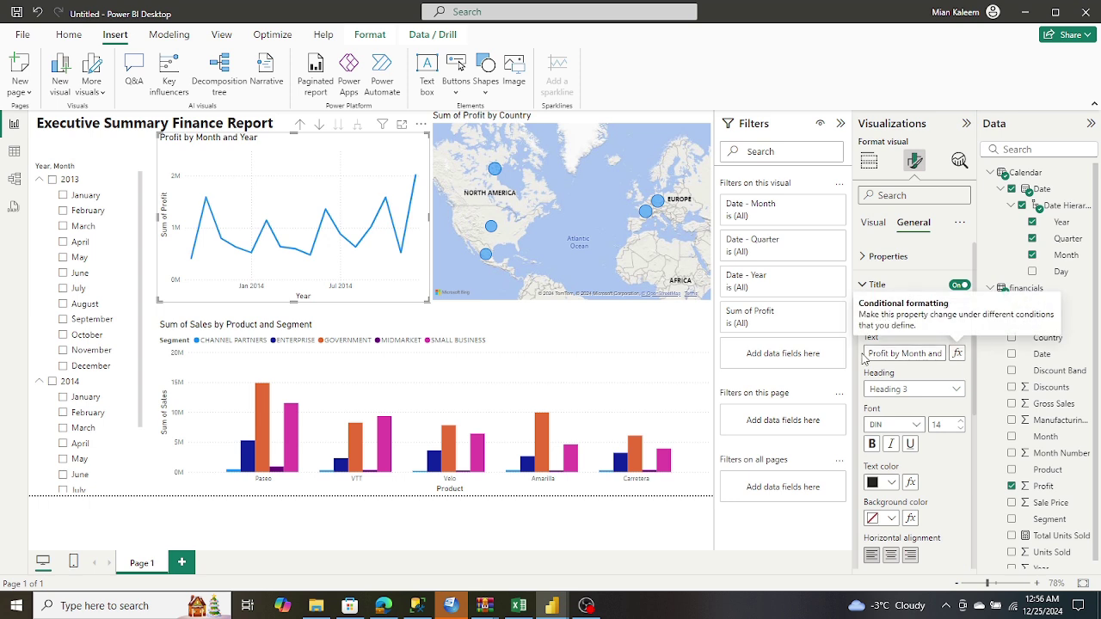
{"action": "left_click", "coordinate": [869, 319]}
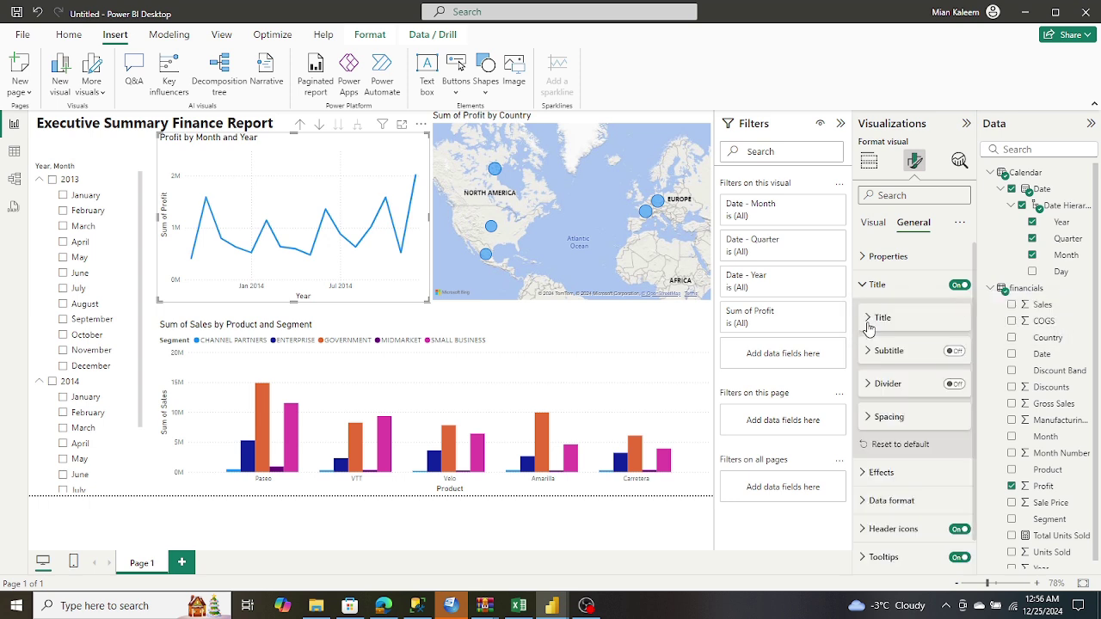
{"action": "left_click", "coordinate": [866, 258]}
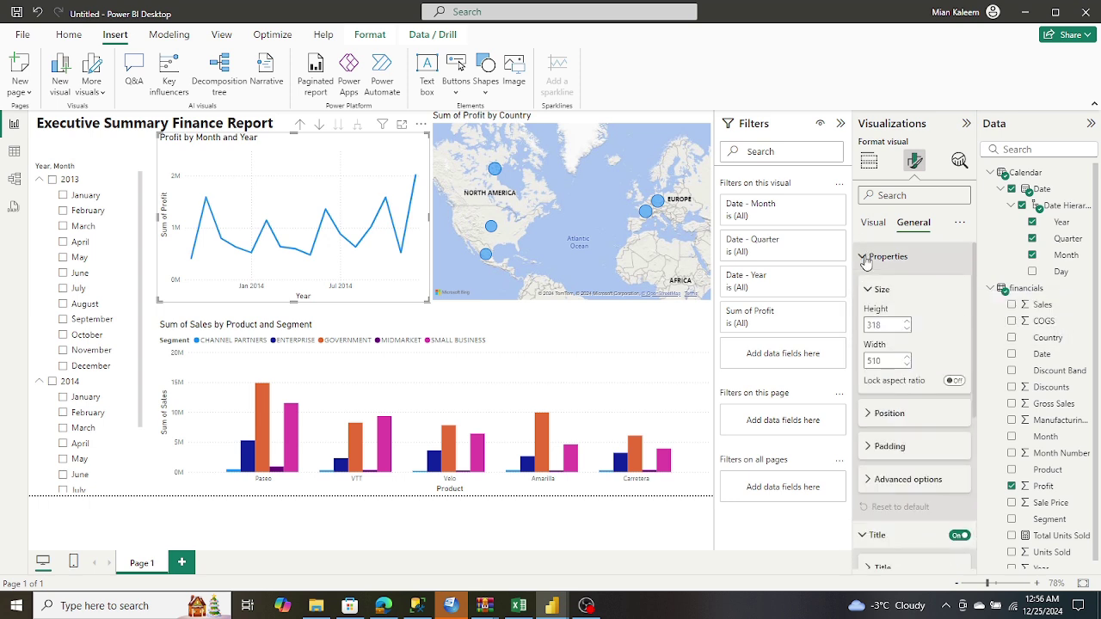
{"action": "left_click", "coordinate": [865, 260]}
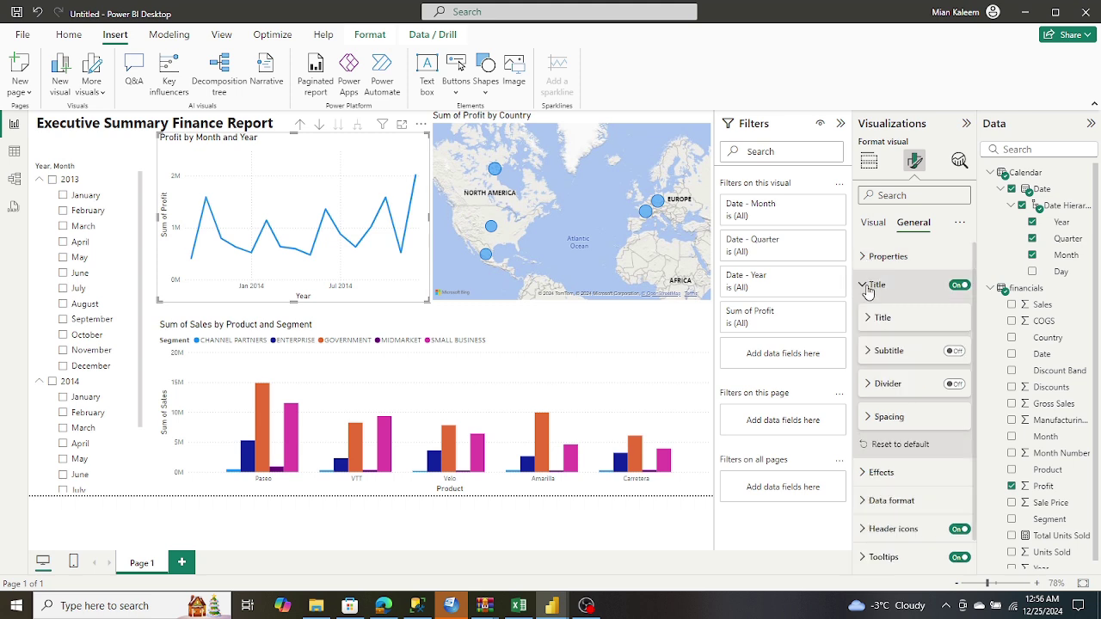
{"action": "left_click", "coordinate": [866, 285]}
{"action": "left_click", "coordinate": [868, 289]}
{"action": "left_click", "coordinate": [868, 319]}
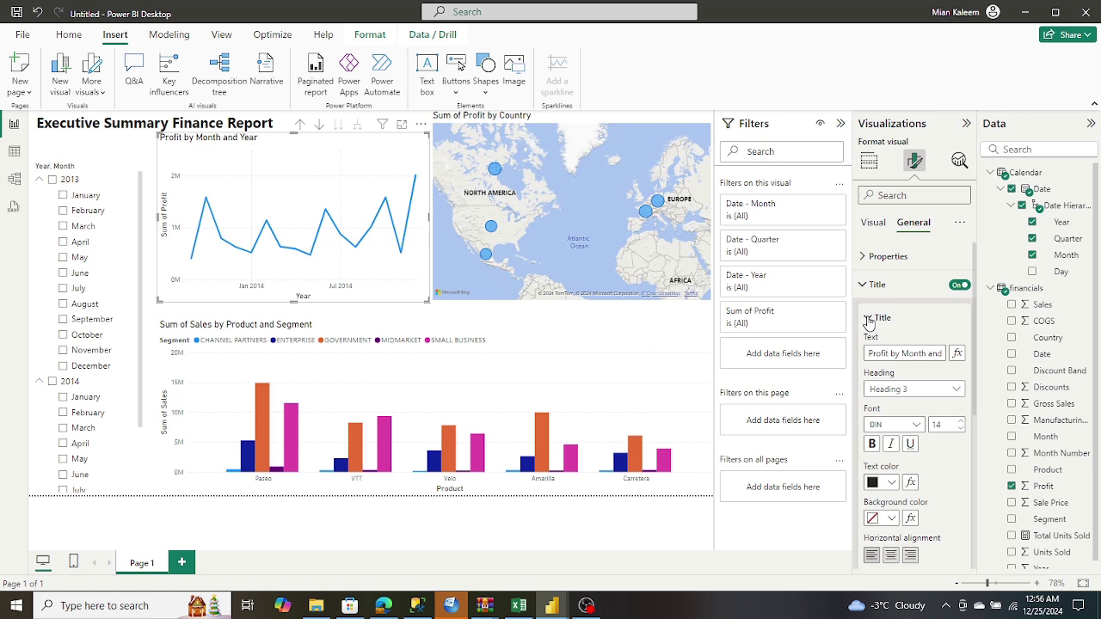
{"action": "left_click", "coordinate": [889, 353]}
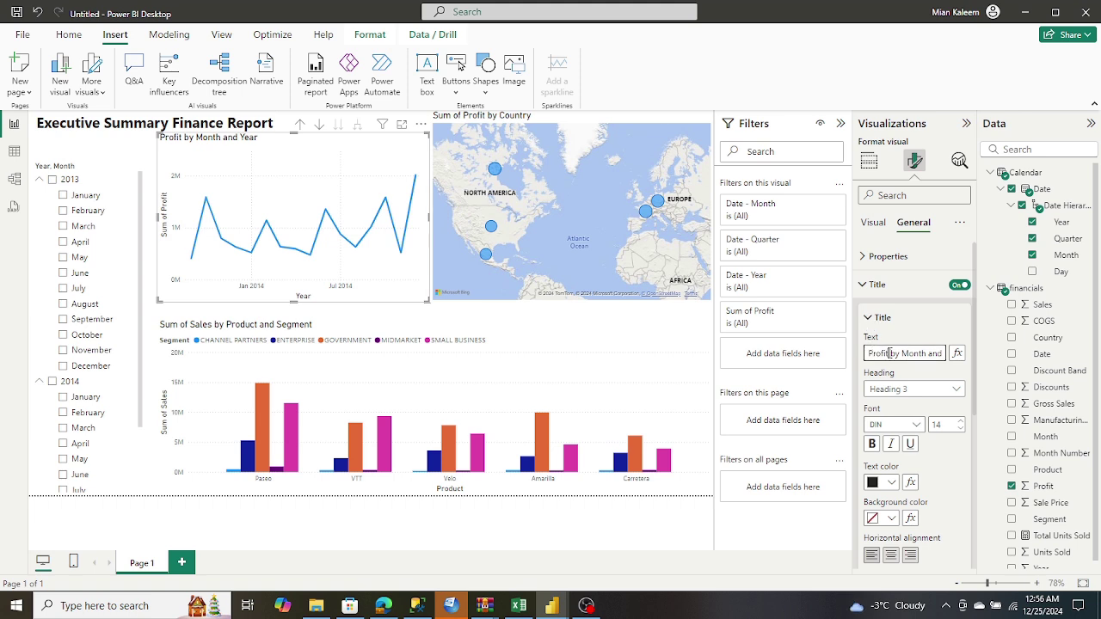
{"action": "left_click_drag", "start_coordinate": [889, 353], "coordinate": [983, 368]}
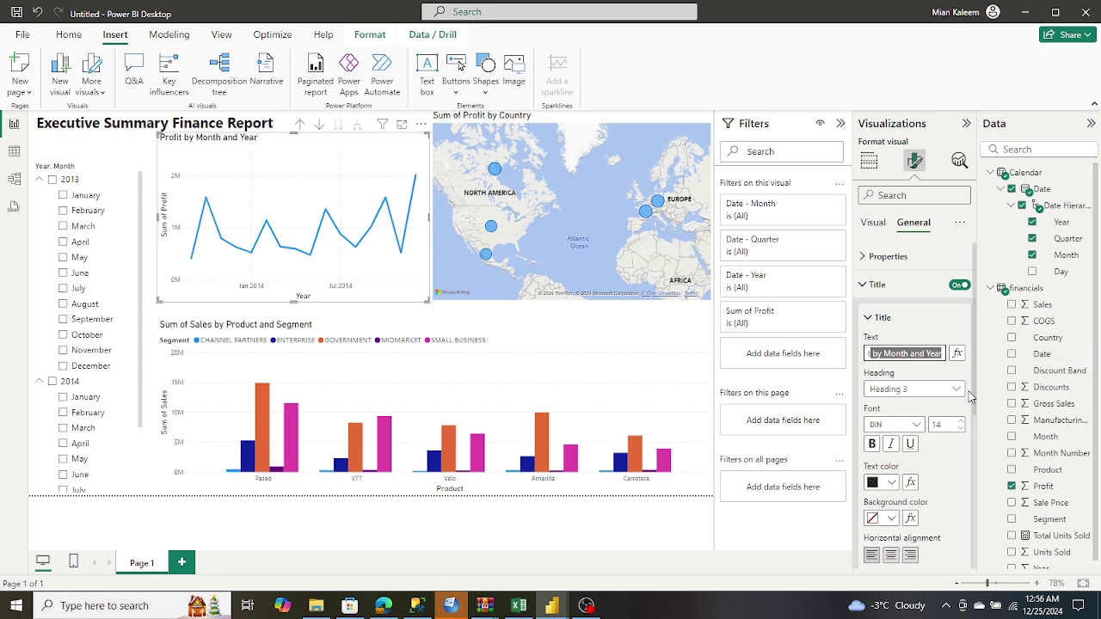
{"action": "scroll", "coordinate": [955, 503], "scroll_direction": "down", "scroll_amount": 2}
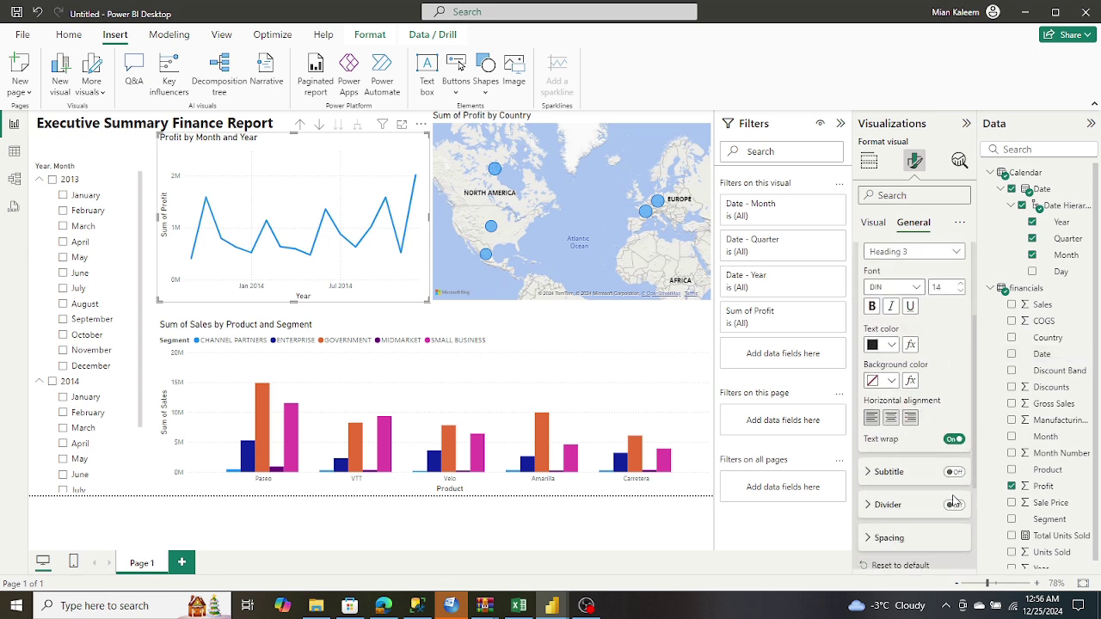
{"action": "scroll", "coordinate": [954, 499], "scroll_direction": "up", "scroll_amount": 2}
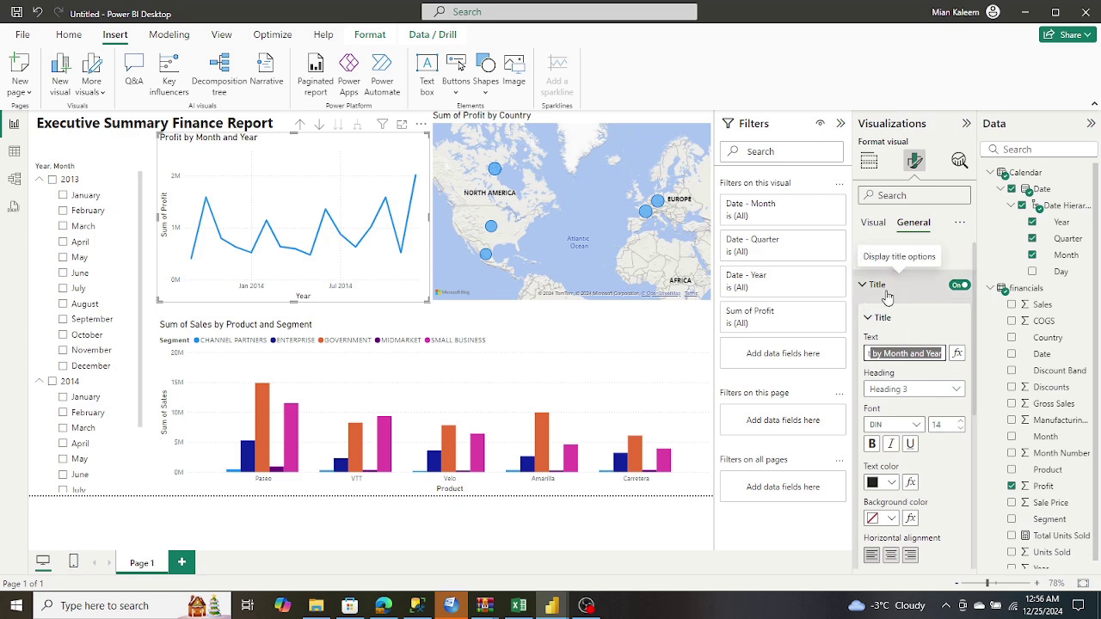
{"action": "left_click", "coordinate": [958, 285]}
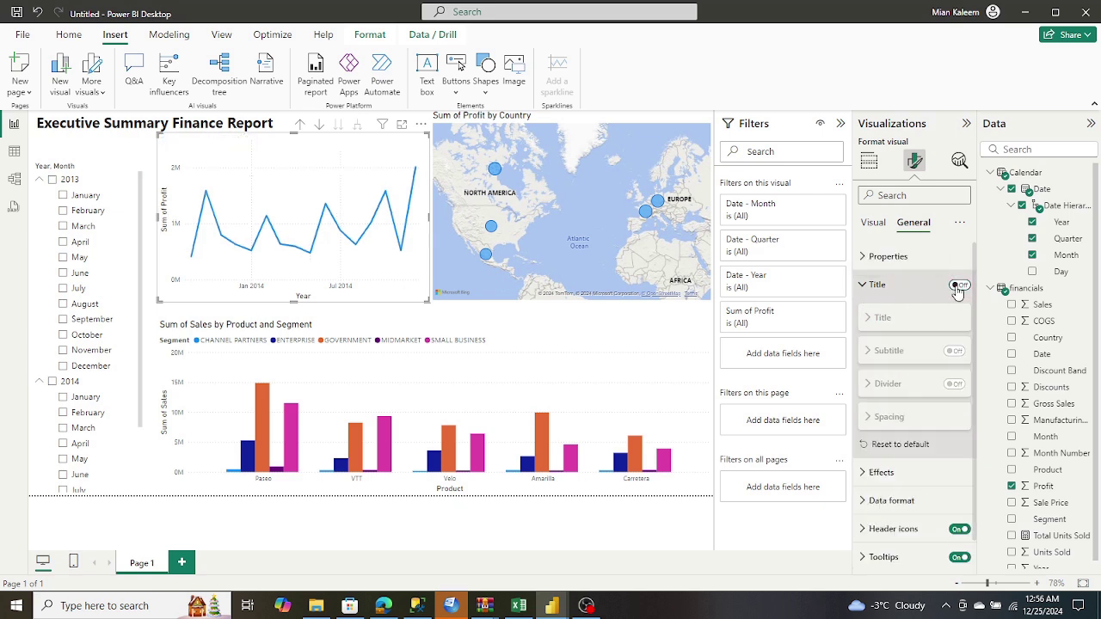
{"action": "left_click", "coordinate": [958, 287]}
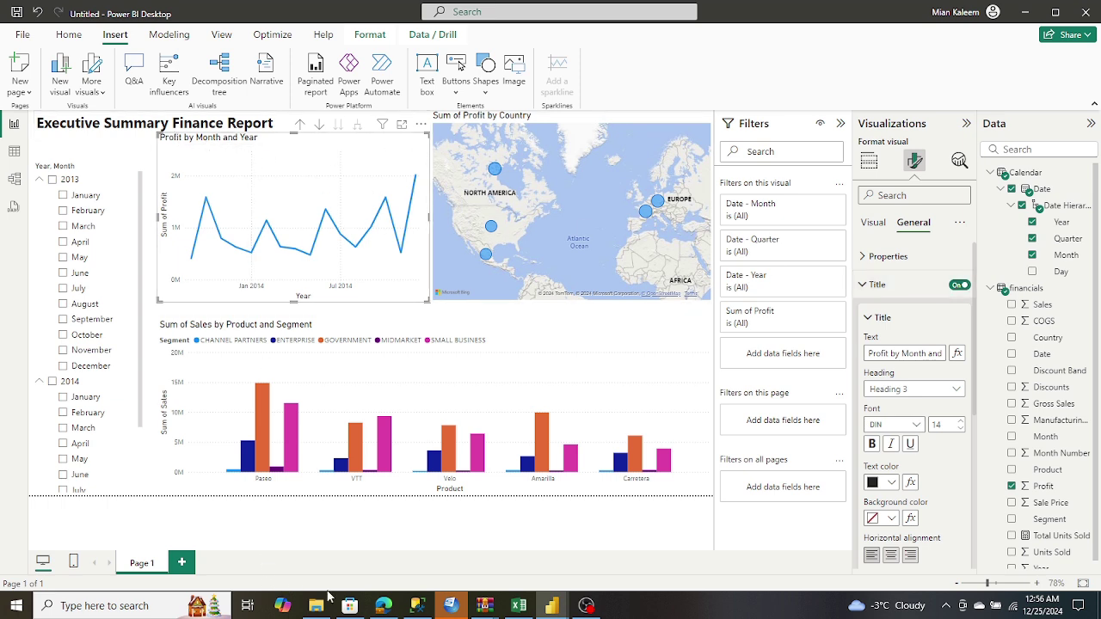
Check the title text size in the Edge tutorial and set the profit line chart title's font size to 16 in Power BI.
{"action": "left_click", "coordinate": [383, 605]}
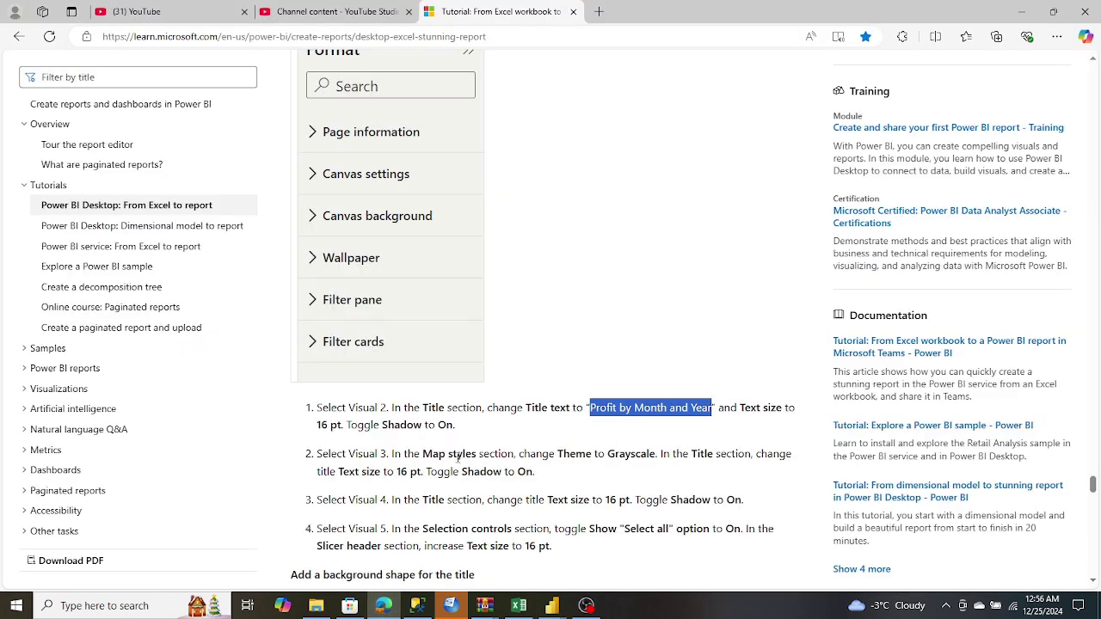
{"action": "left_click", "coordinate": [449, 604]}
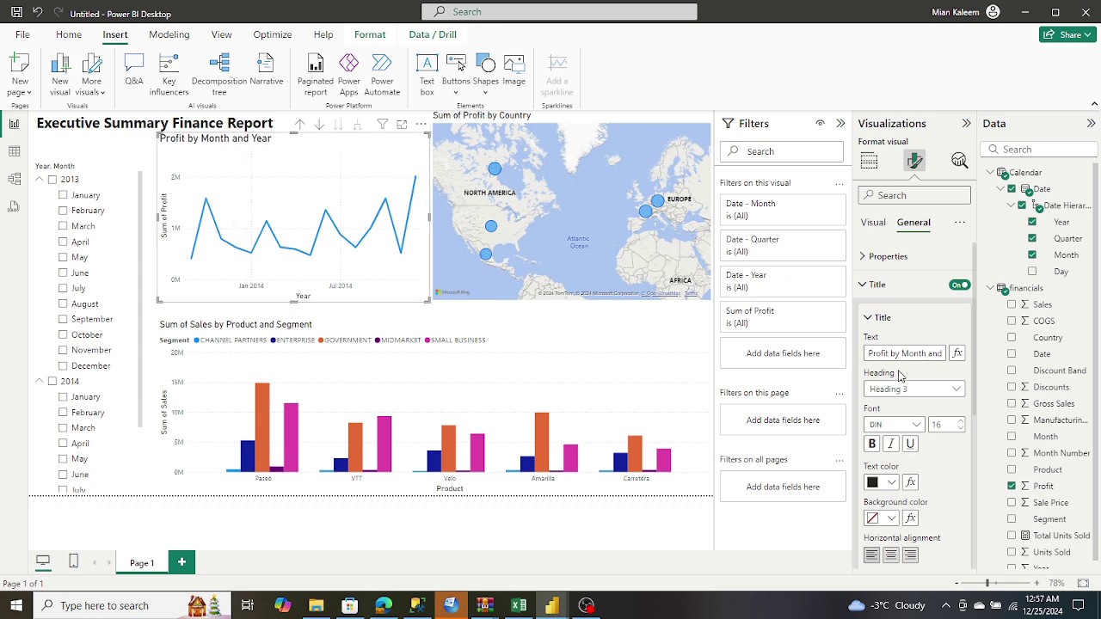
Read the map visual's formatting instructions in the Edge tutorial and select the profit by country map in the untitled Power BI report.
{"action": "left_click", "coordinate": [387, 606]}
{"action": "left_click", "coordinate": [431, 464]}
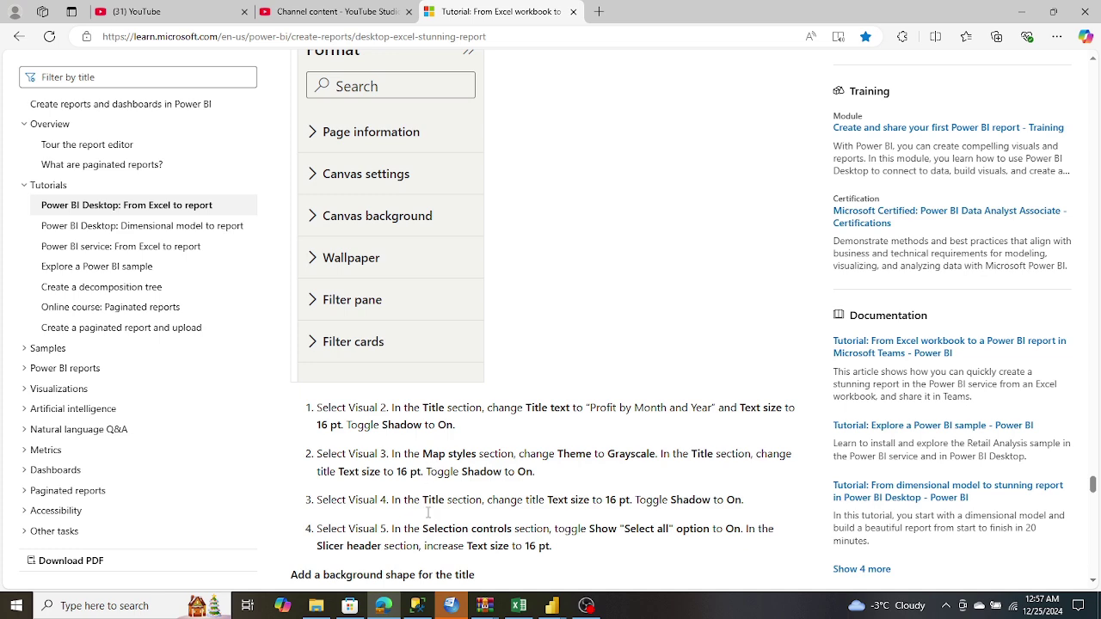
{"action": "mouse_move", "coordinate": [387, 609]}
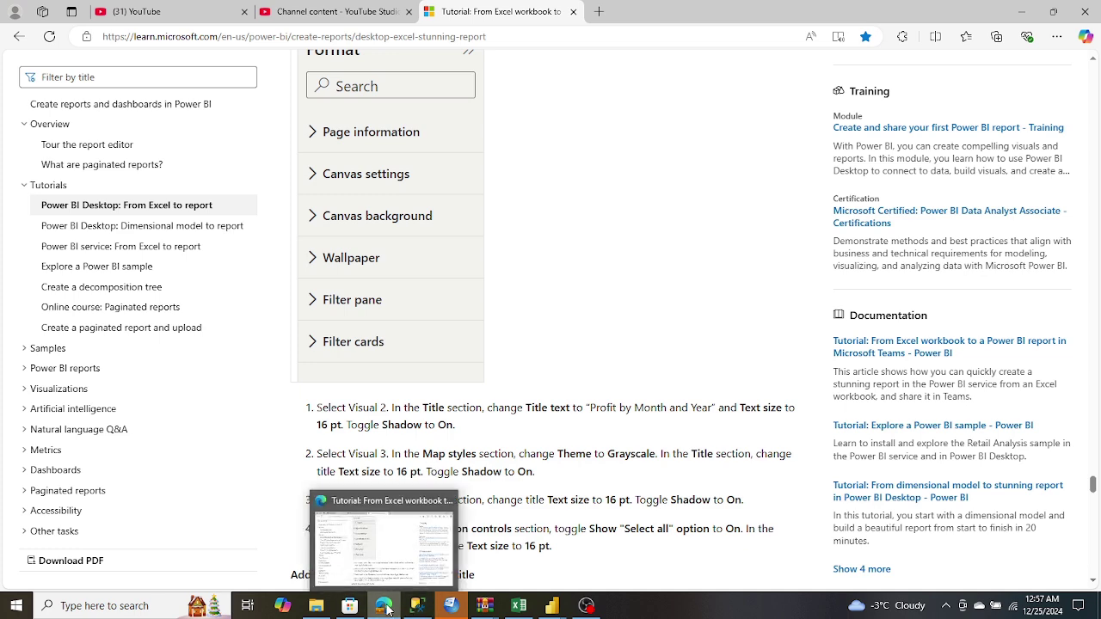
{"action": "left_click", "coordinate": [551, 605]}
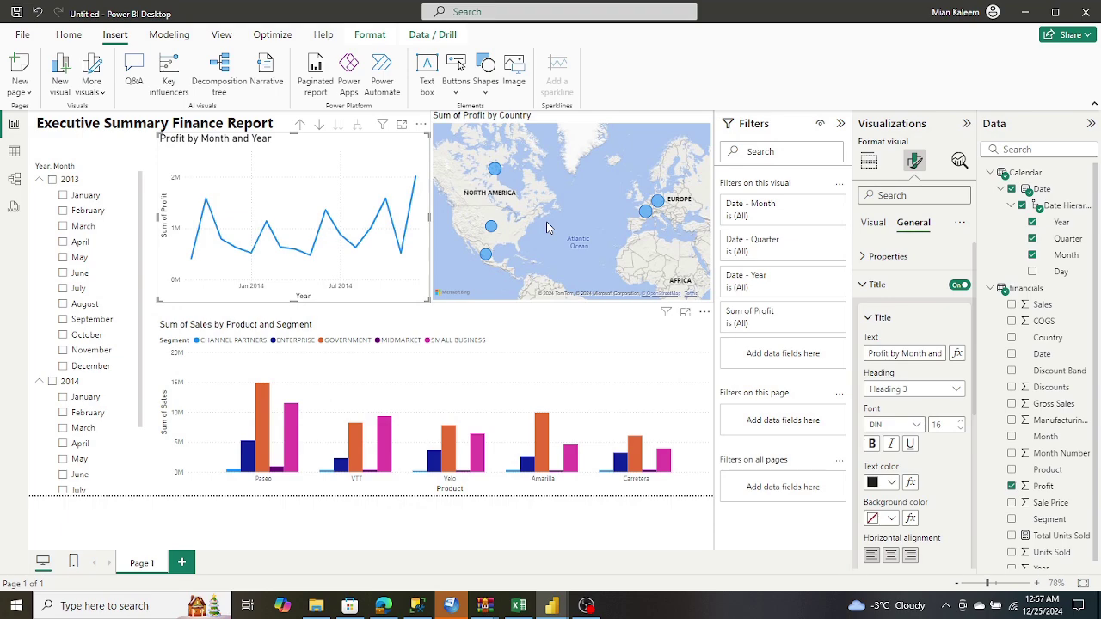
{"action": "left_click", "coordinate": [433, 299]}
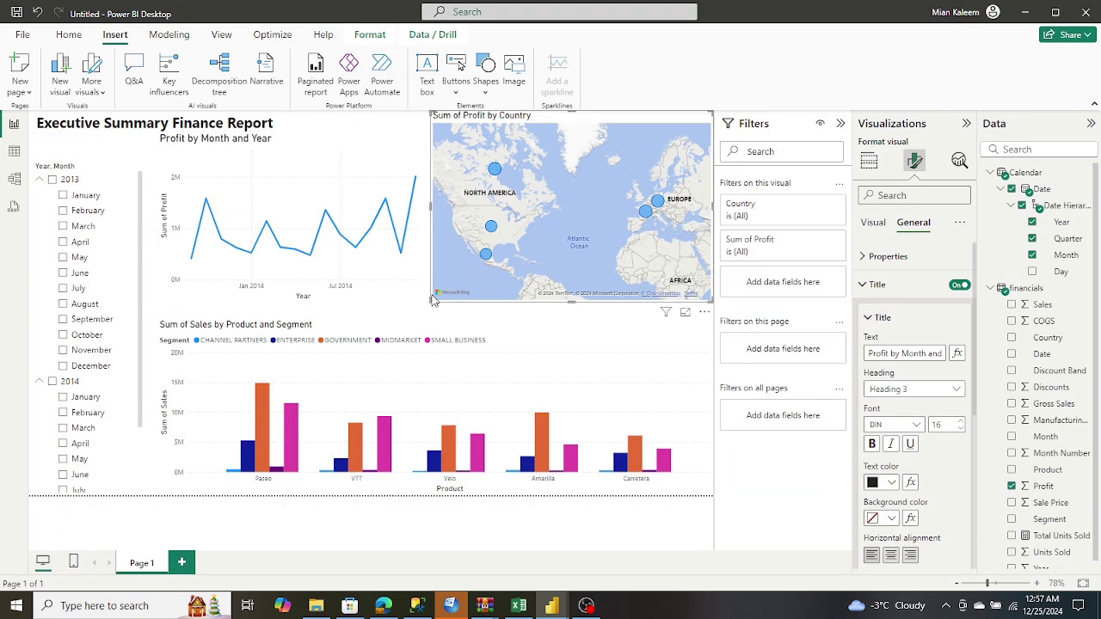
{"action": "left_click", "coordinate": [383, 605]}
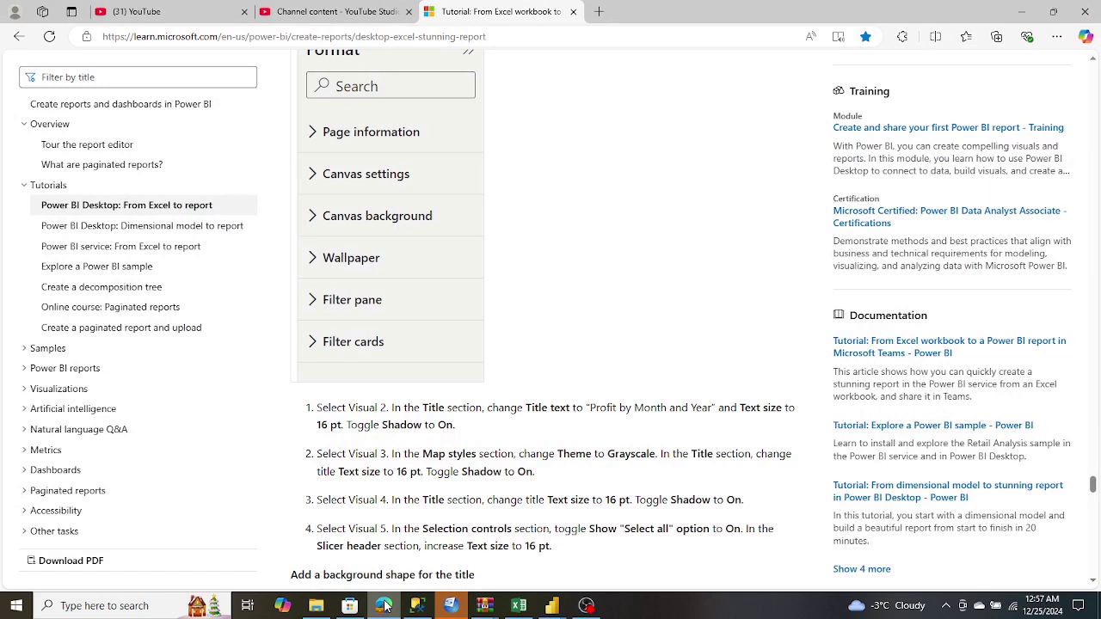
{"action": "left_click", "coordinate": [384, 605]}
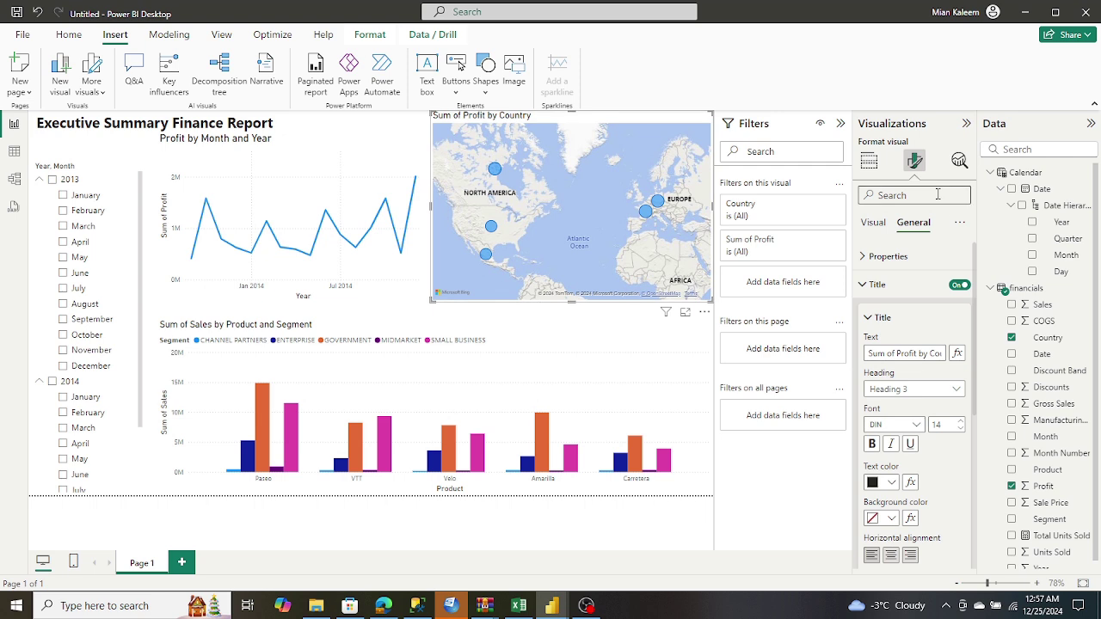
Set the profit by country map's style to Grayscale in its map settings.
{"action": "left_click", "coordinate": [868, 161]}
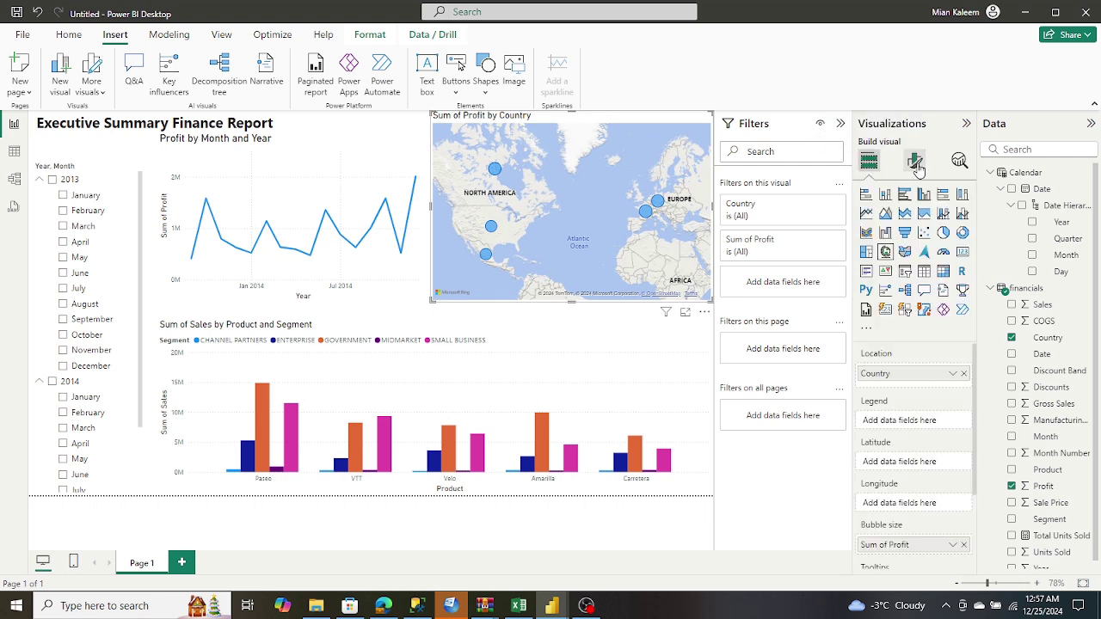
{"action": "left_click", "coordinate": [915, 163]}
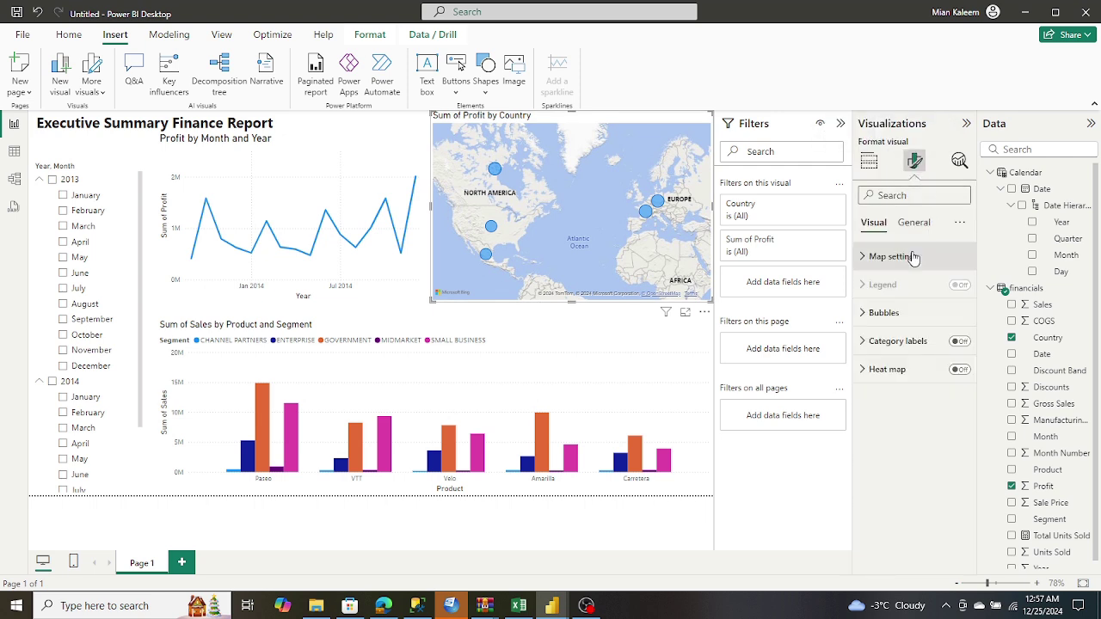
{"action": "left_click", "coordinate": [920, 225]}
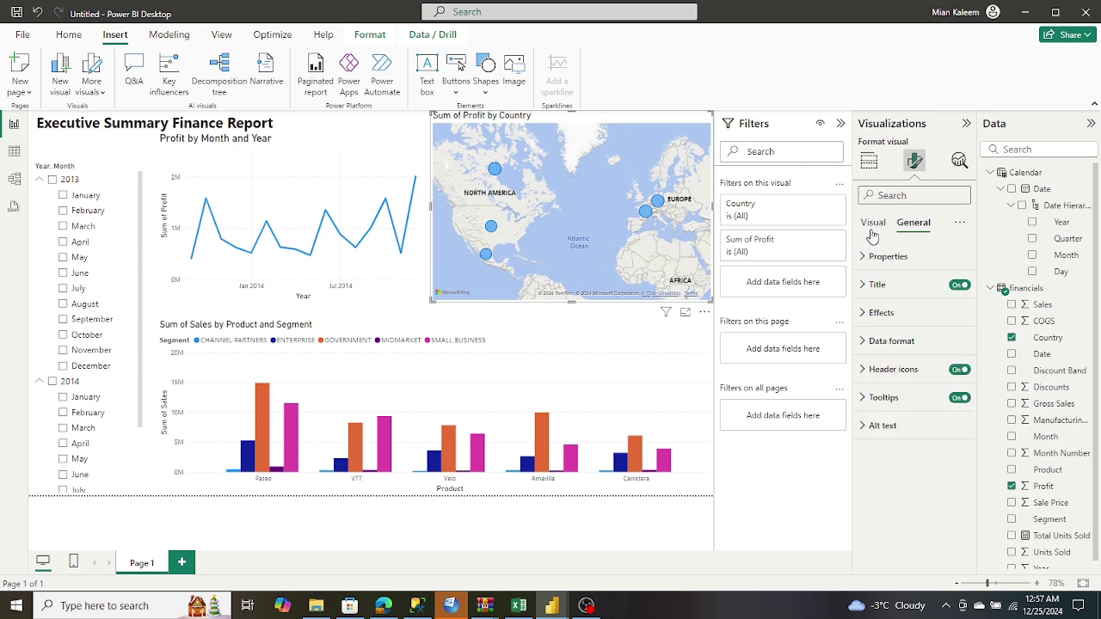
{"action": "left_click", "coordinate": [863, 323]}
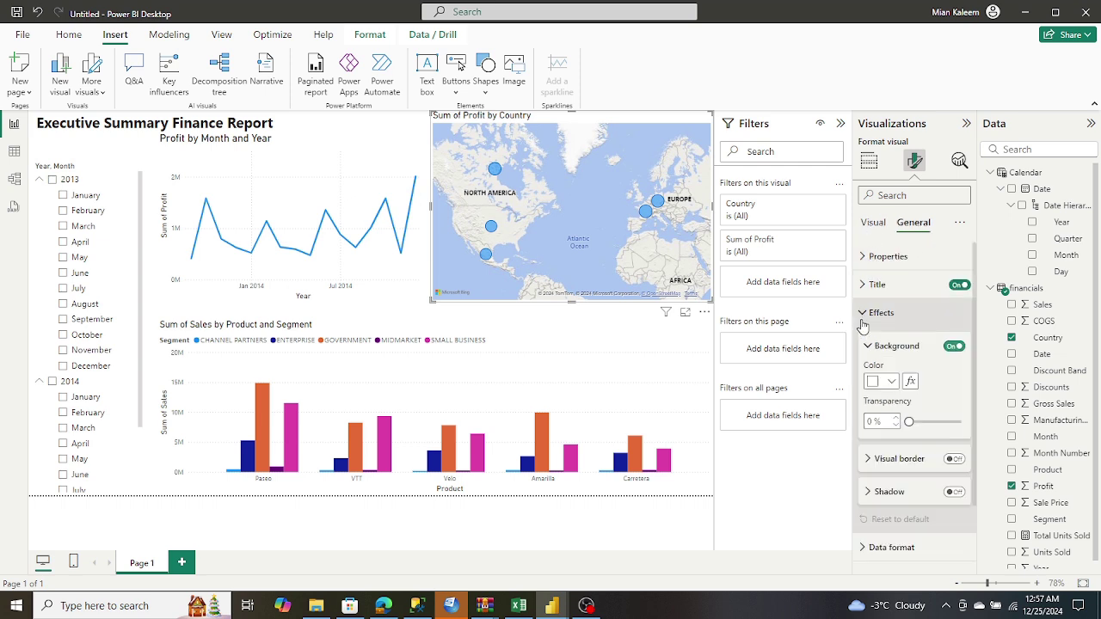
{"action": "left_click", "coordinate": [863, 325]}
{"action": "left_click", "coordinate": [873, 226]}
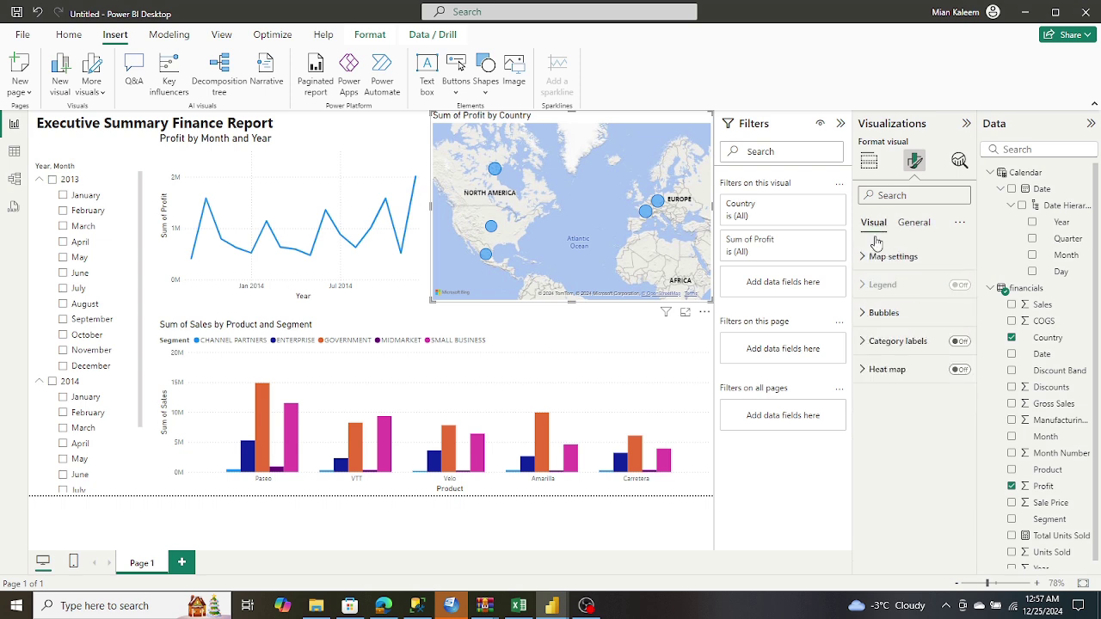
{"action": "left_click", "coordinate": [864, 258]}
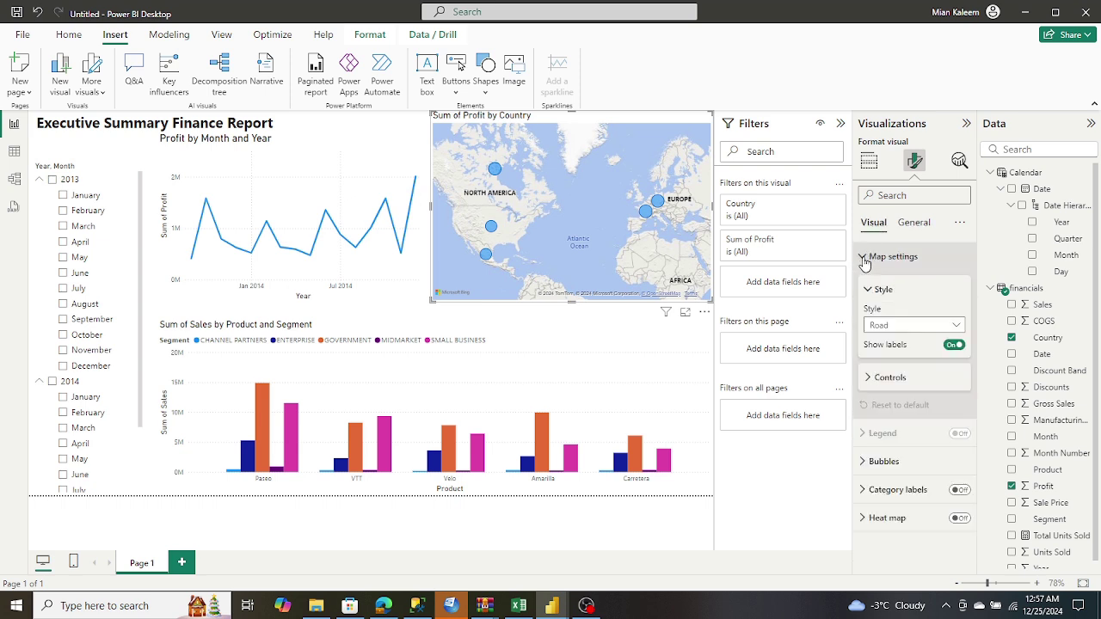
{"action": "left_click", "coordinate": [958, 329]}
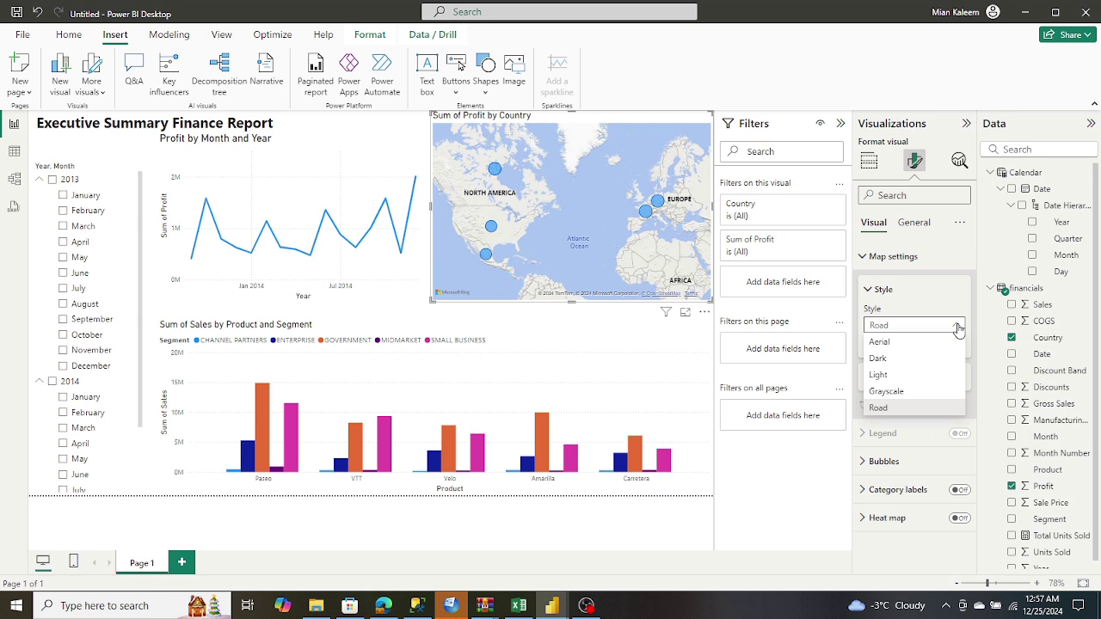
{"action": "left_click", "coordinate": [903, 391]}
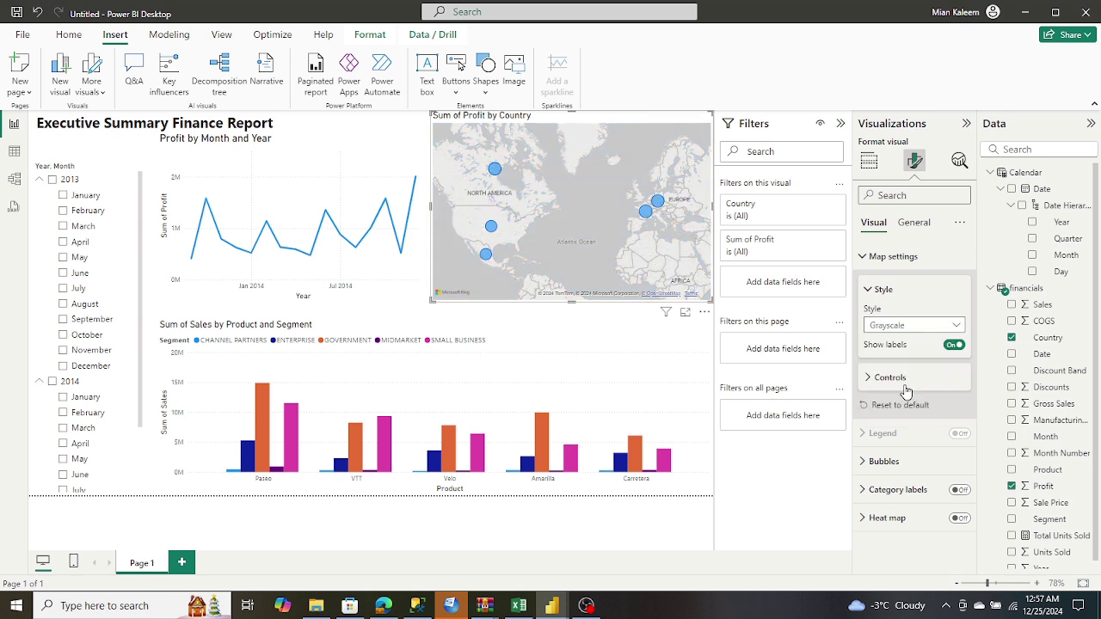
Following the Edge tutorial, change the map's title in Power BI to "Profit by Country" and set the title font size to 16.
{"action": "left_click", "coordinate": [384, 607]}
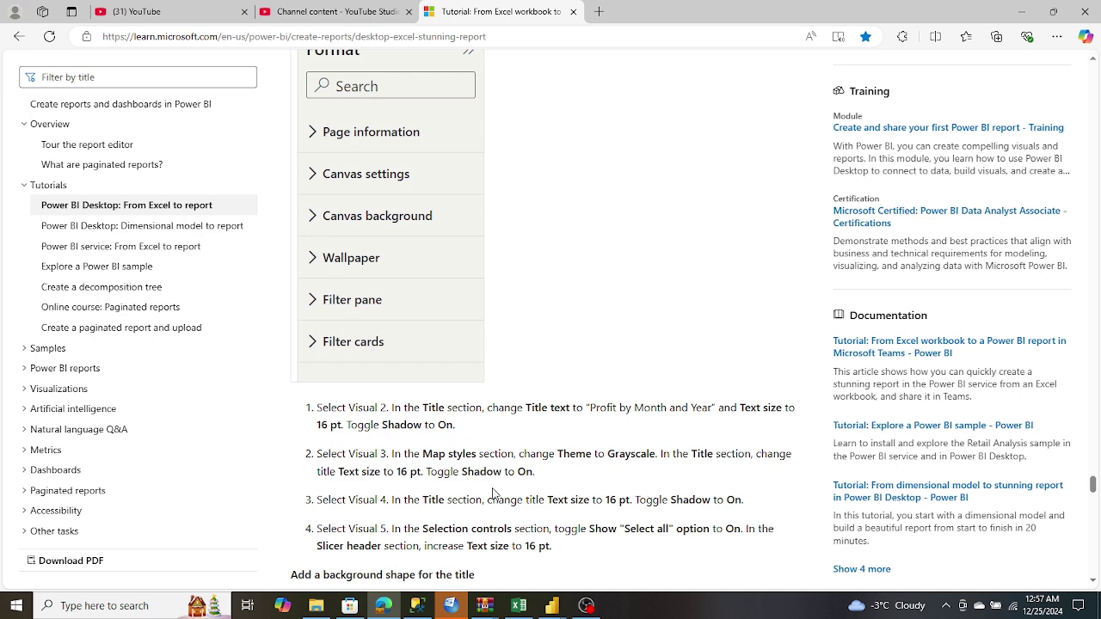
{"action": "left_click", "coordinate": [388, 608]}
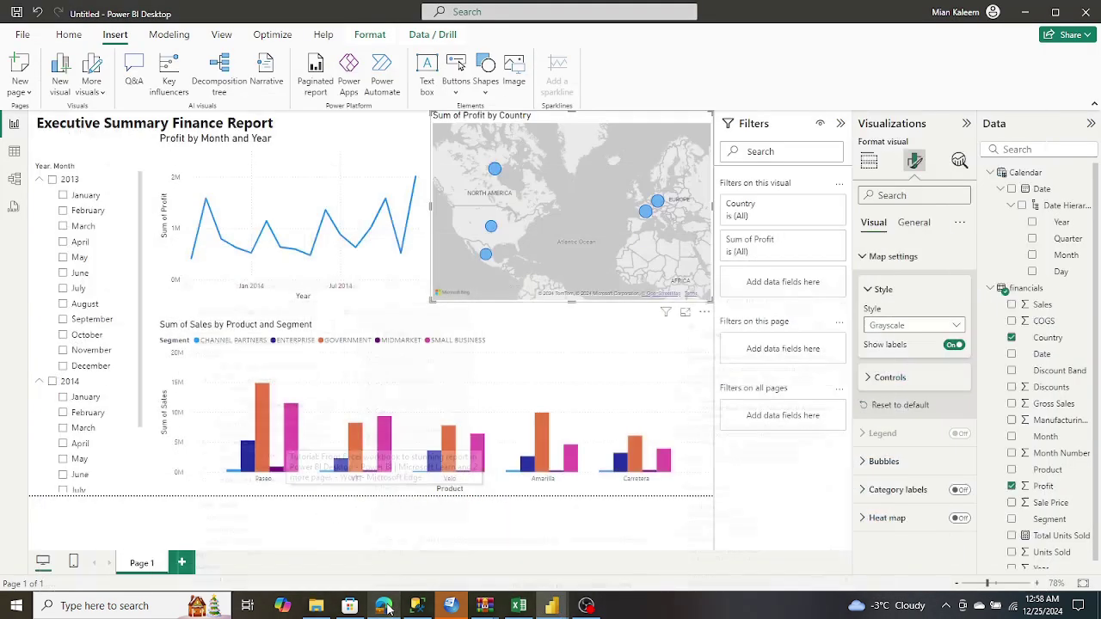
{"action": "left_click", "coordinate": [871, 291]}
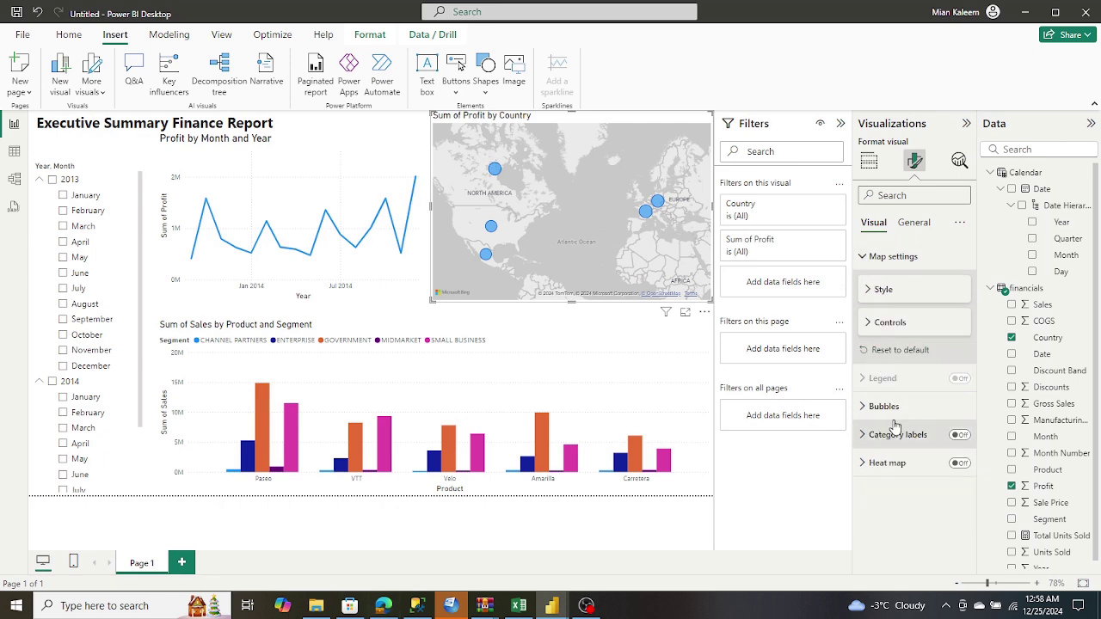
{"action": "left_click", "coordinate": [917, 226]}
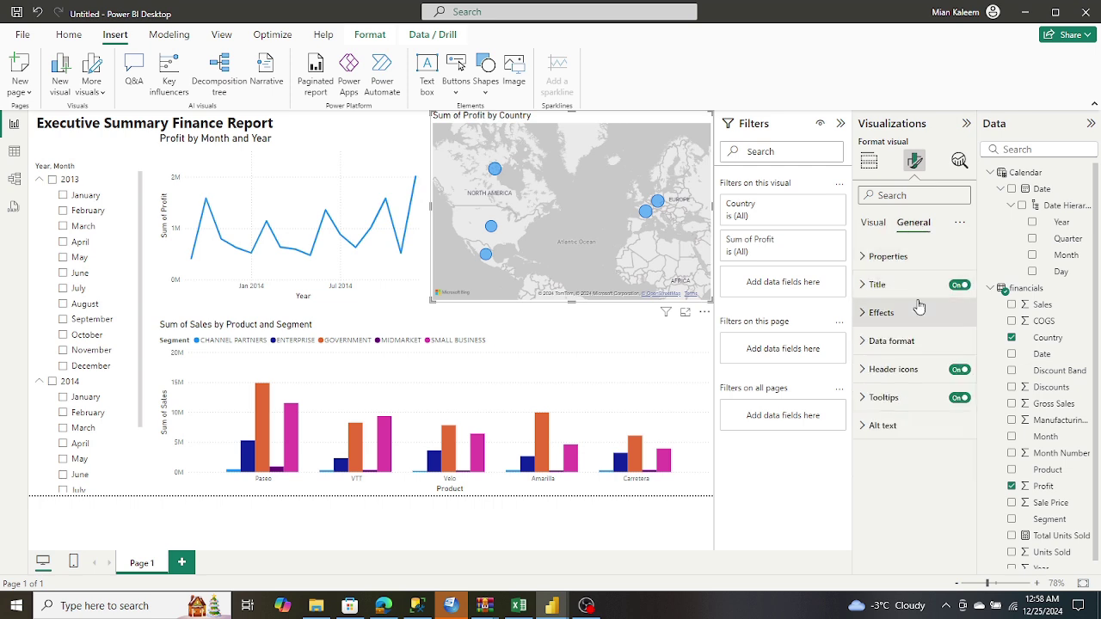
{"action": "left_click", "coordinate": [864, 289]}
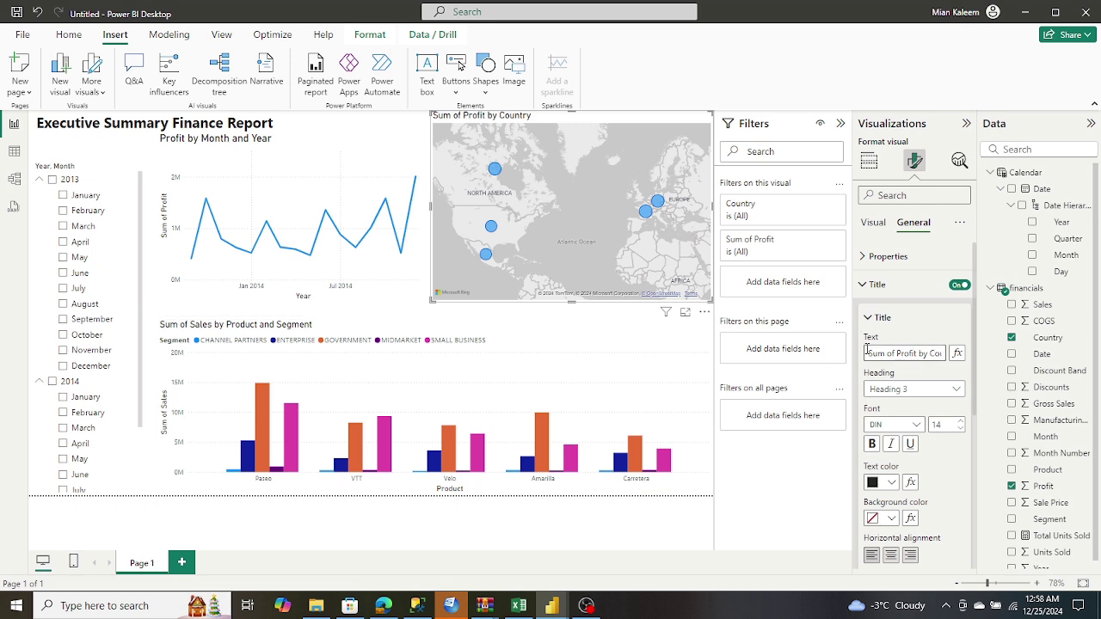
{"action": "left_click_drag", "start_coordinate": [870, 351], "coordinate": [1097, 355]}
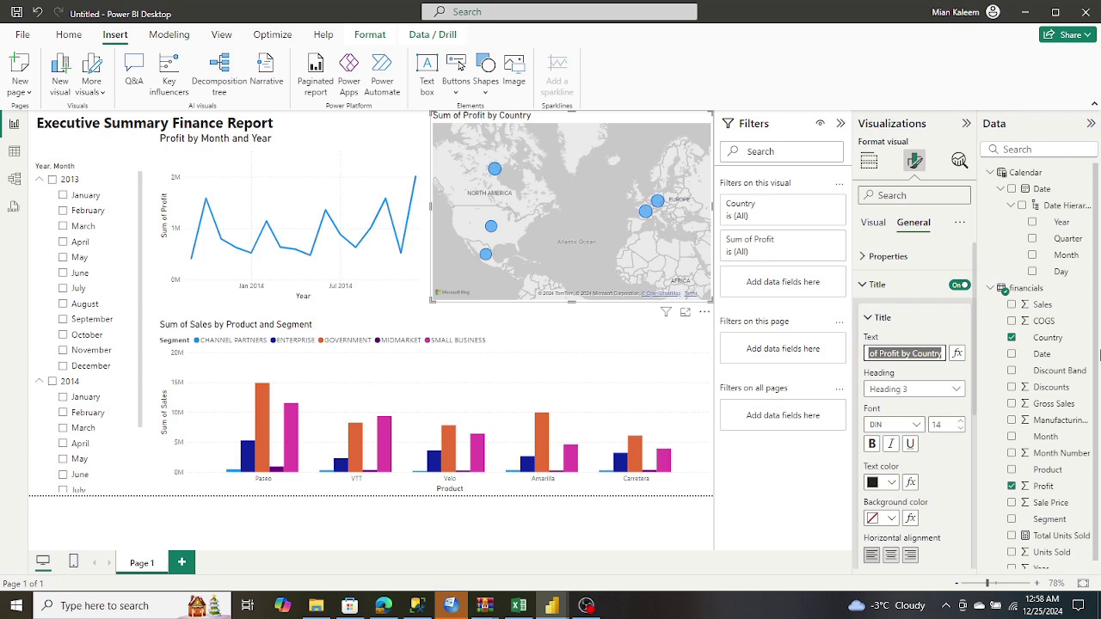
{"action": "type", "text": "Profit by"}
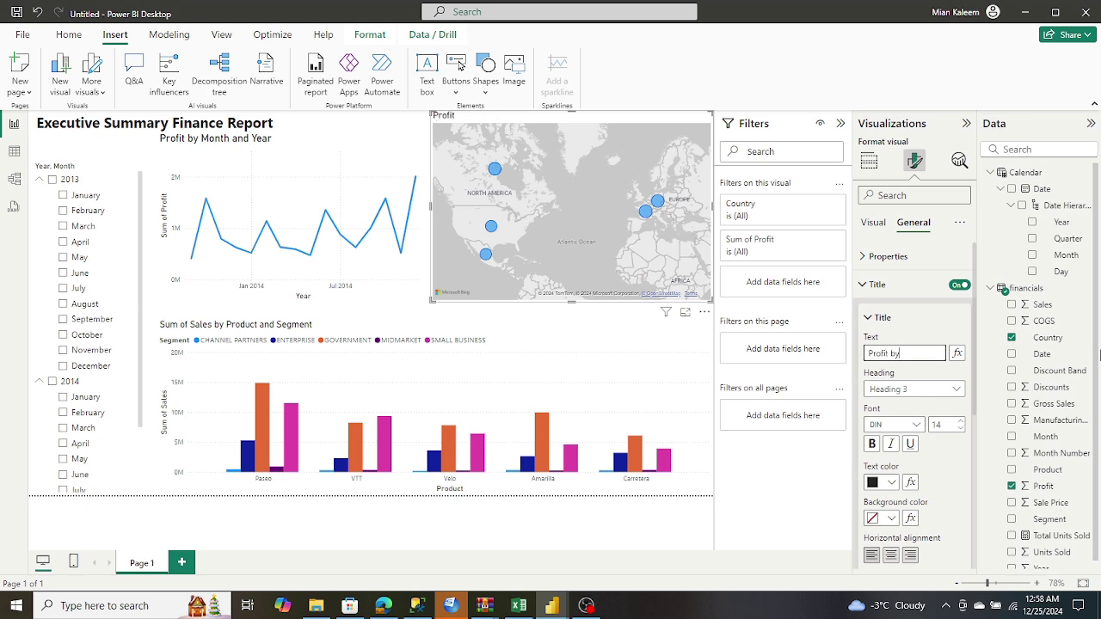
{"action": "type", "text": " Country"}
{"action": "left_click", "coordinate": [961, 421]}
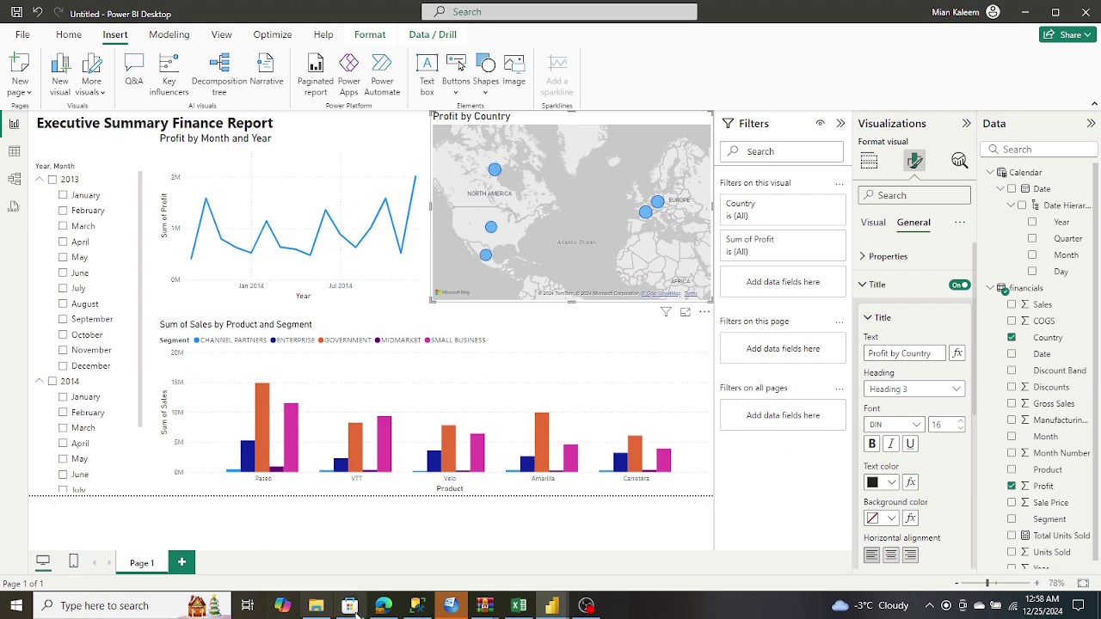
Following the Edge tutorial, shorten the column chart's title in Power BI to "Sales by Product and Segment" and set its font size to 16.
{"action": "left_click", "coordinate": [384, 606]}
{"action": "scroll", "coordinate": [446, 497], "scroll_direction": "down", "scroll_amount": 1}
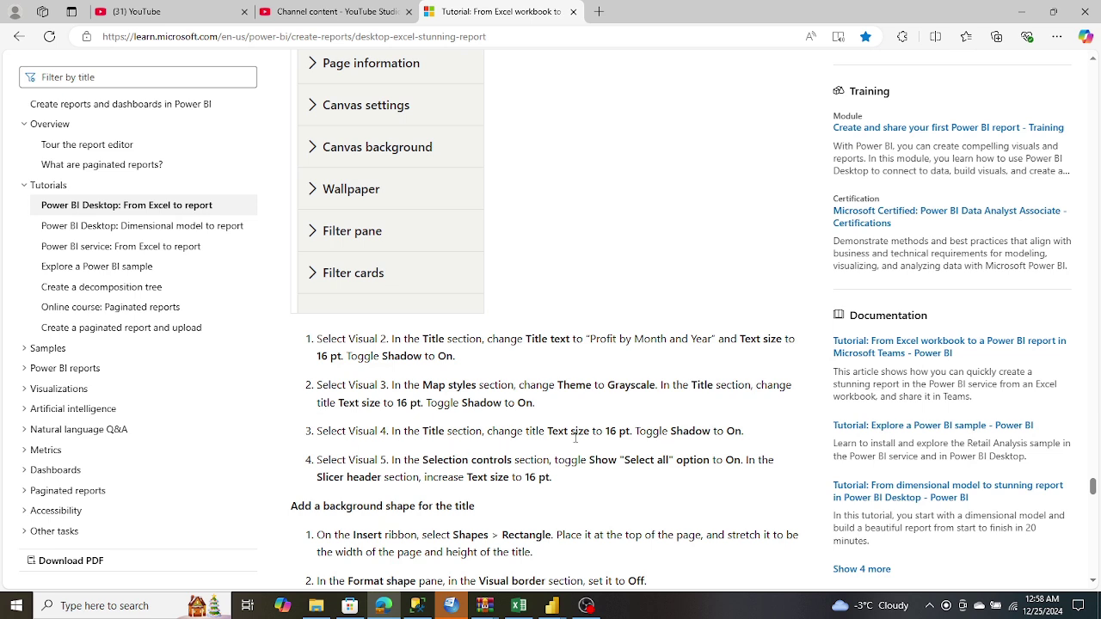
{"action": "left_click", "coordinate": [408, 610]}
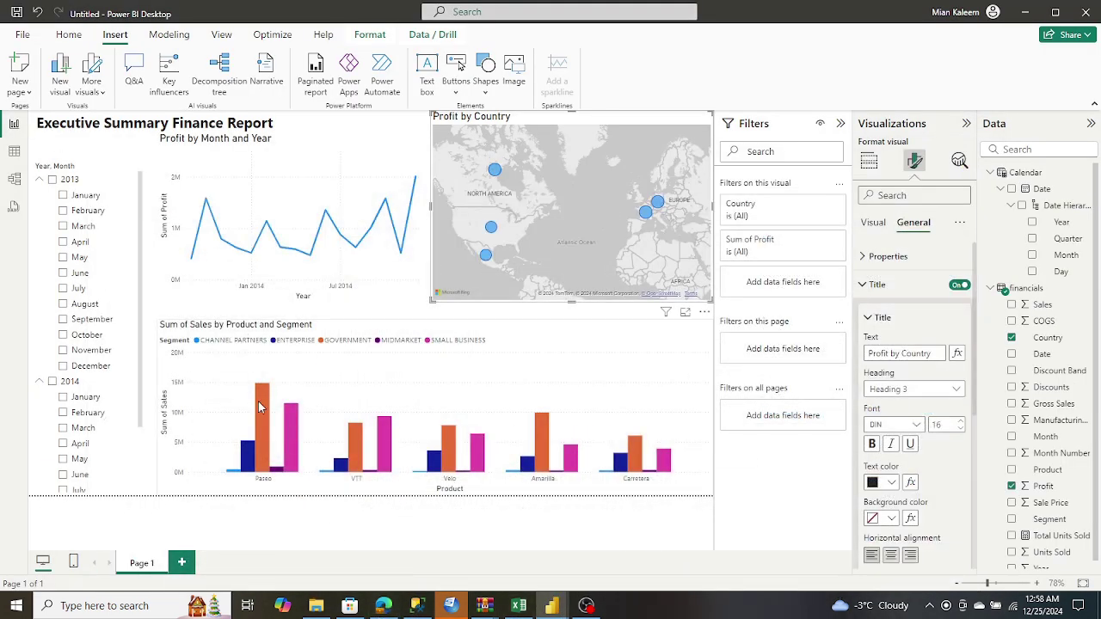
{"action": "left_click", "coordinate": [179, 491]}
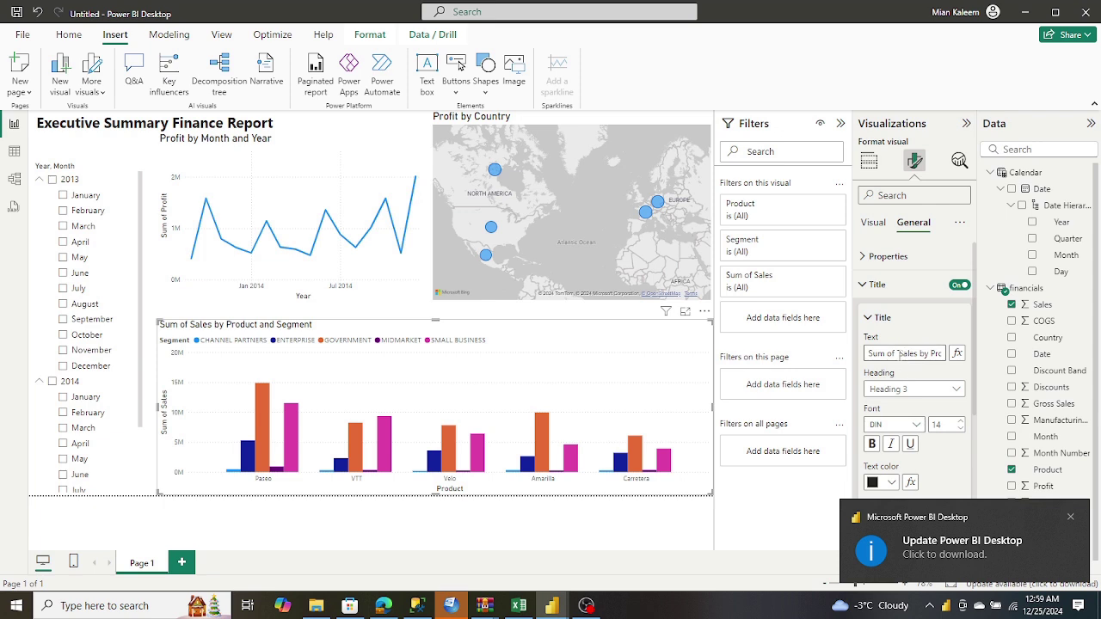
{"action": "left_click_drag", "start_coordinate": [900, 353], "coordinate": [867, 354]}
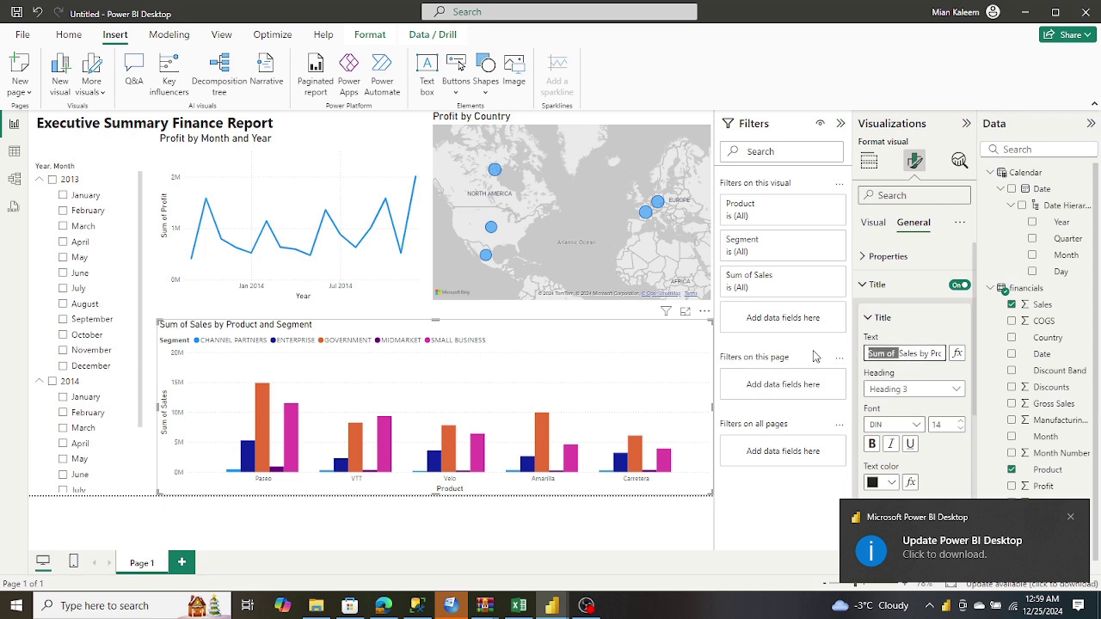
{"action": "key", "text": "BackSpace"}
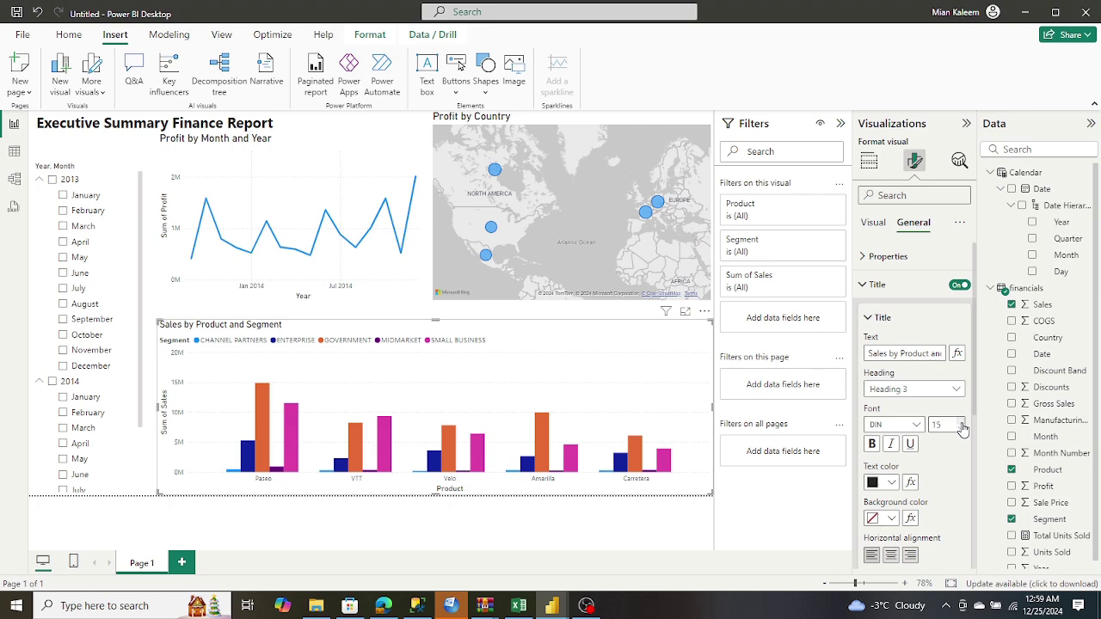
{"action": "left_click", "coordinate": [961, 422]}
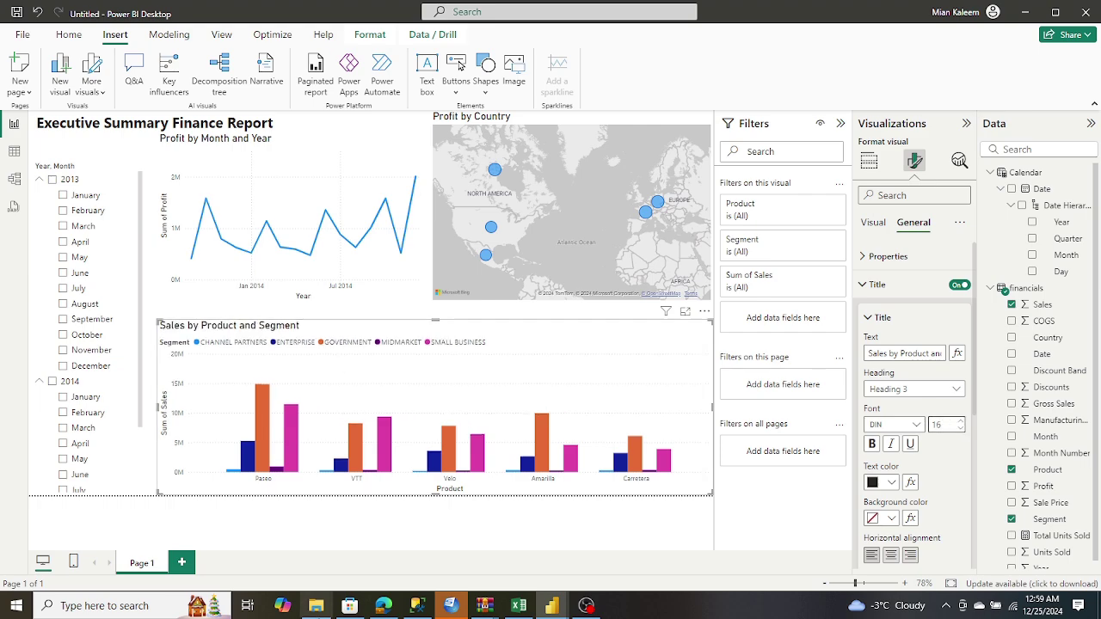
Switch to the Edge tutorial and look through the slicer and background shape instructions and the finished report image.
{"action": "left_click", "coordinate": [383, 605]}
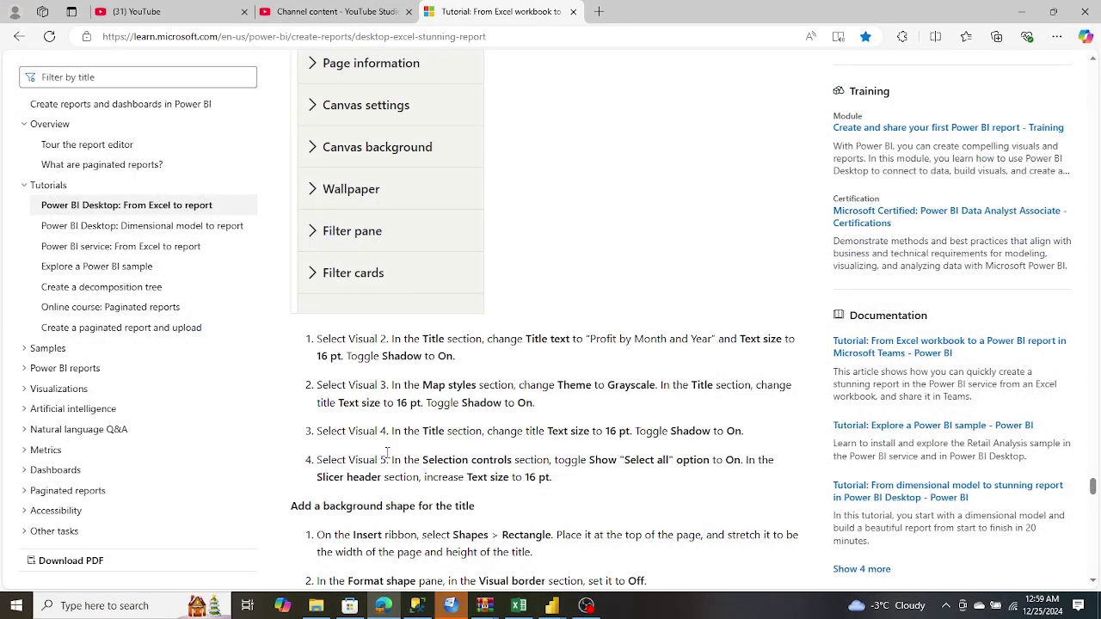
{"action": "scroll", "coordinate": [387, 456], "scroll_direction": "down", "scroll_amount": 1}
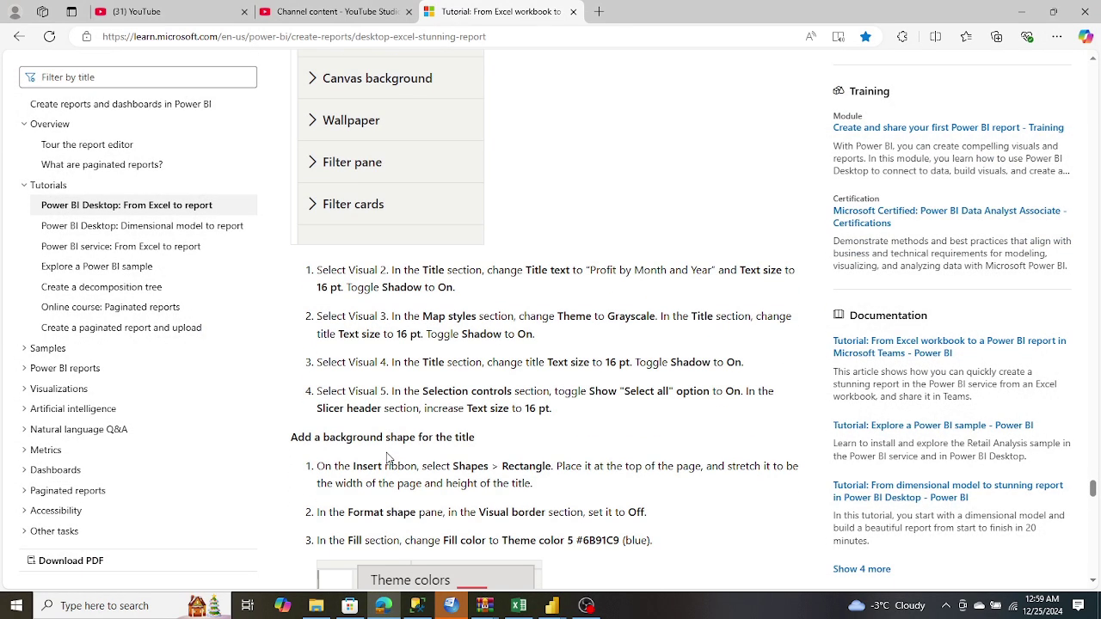
{"action": "scroll", "coordinate": [387, 457], "scroll_direction": "down", "scroll_amount": 2}
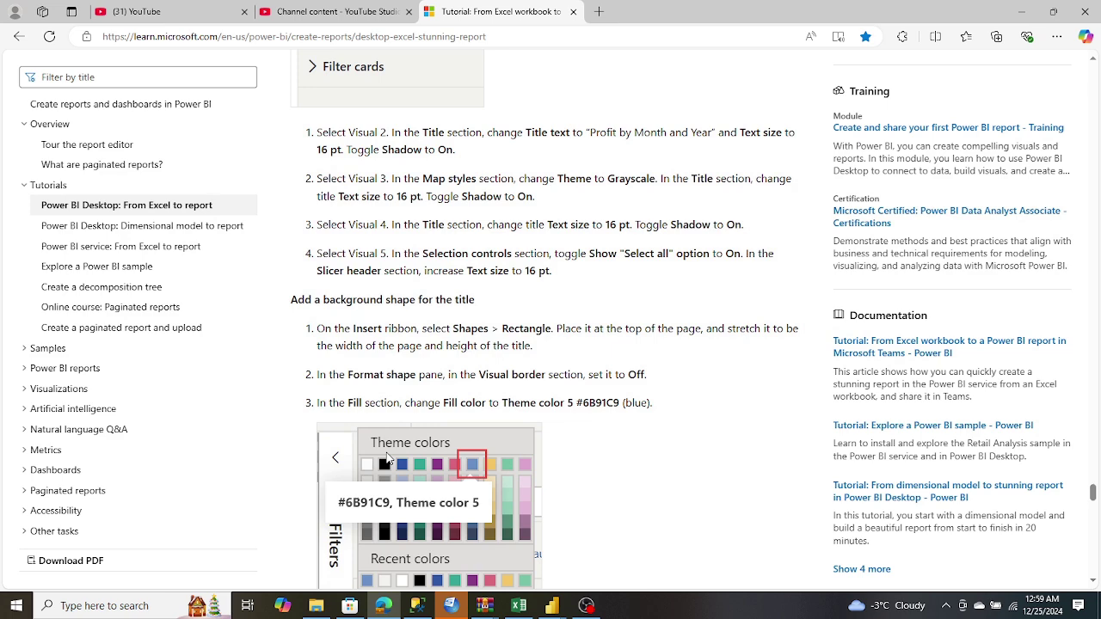
{"action": "scroll", "coordinate": [387, 457], "scroll_direction": "down", "scroll_amount": 9}
{"action": "scroll", "coordinate": [387, 453], "scroll_direction": "up", "scroll_amount": 3}
{"action": "scroll", "coordinate": [387, 451], "scroll_direction": "down", "scroll_amount": 1}
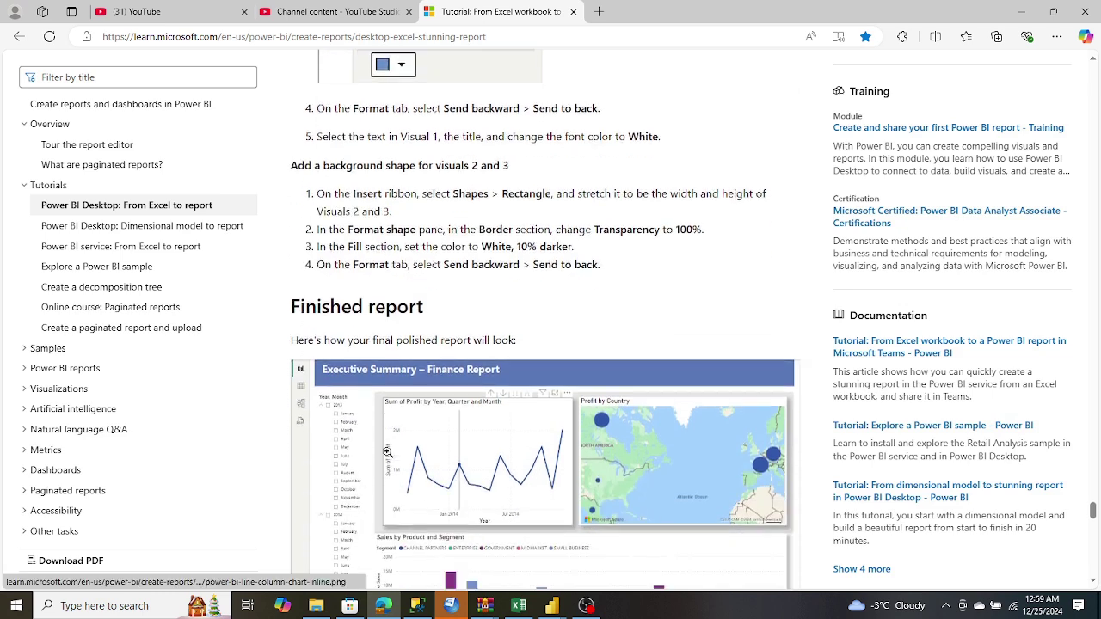
{"action": "scroll", "coordinate": [387, 451], "scroll_direction": "down", "scroll_amount": 2}
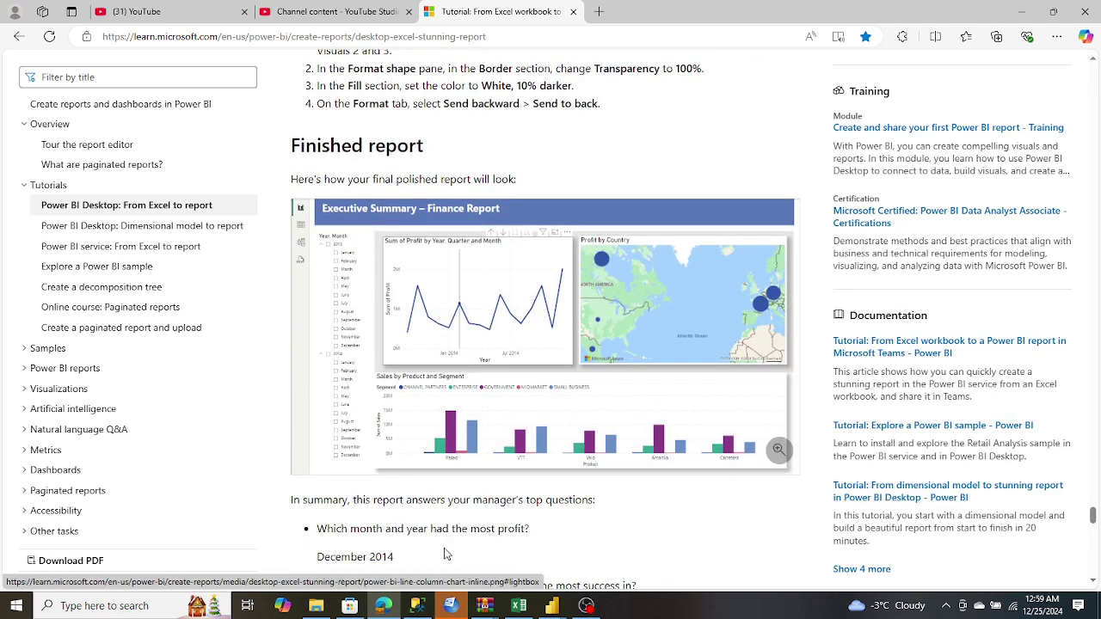
{"action": "mouse_move", "coordinate": [557, 609]}
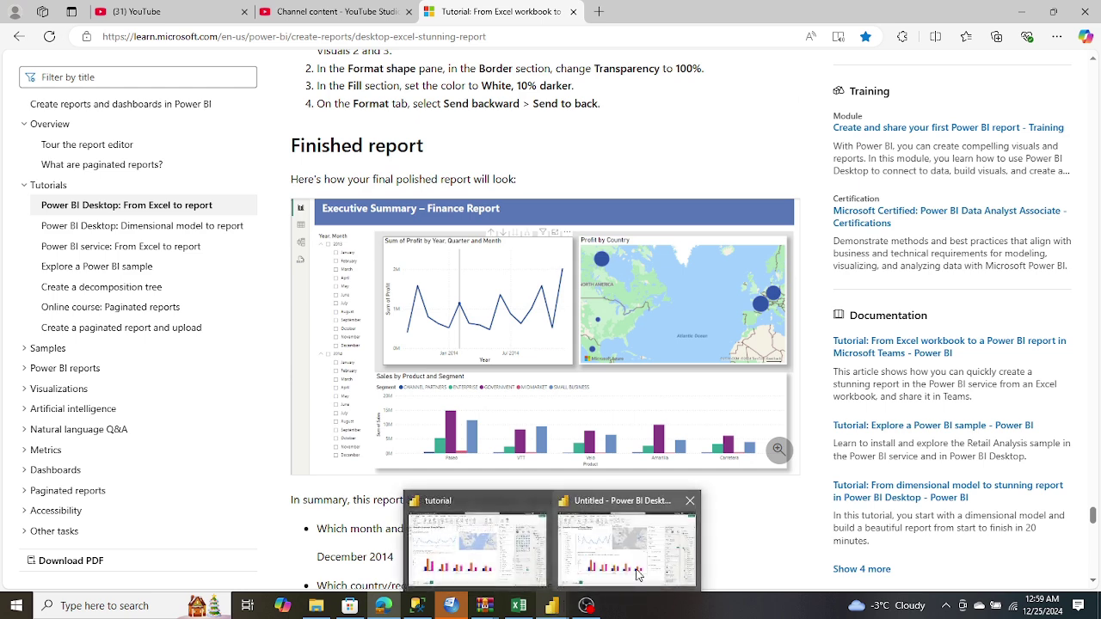
{"action": "mouse_move", "coordinate": [639, 574]}
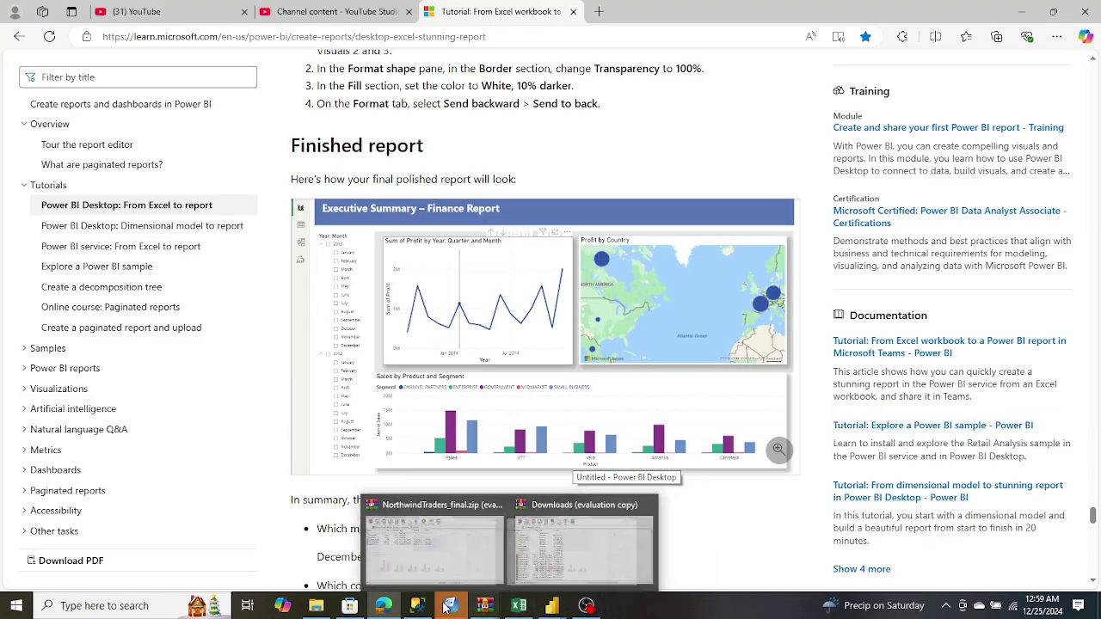
Read the Edge tutorial's summary questions and check the most profitable month and European country profits in the Power BI line chart and map.
{"action": "mouse_move", "coordinate": [381, 610]}
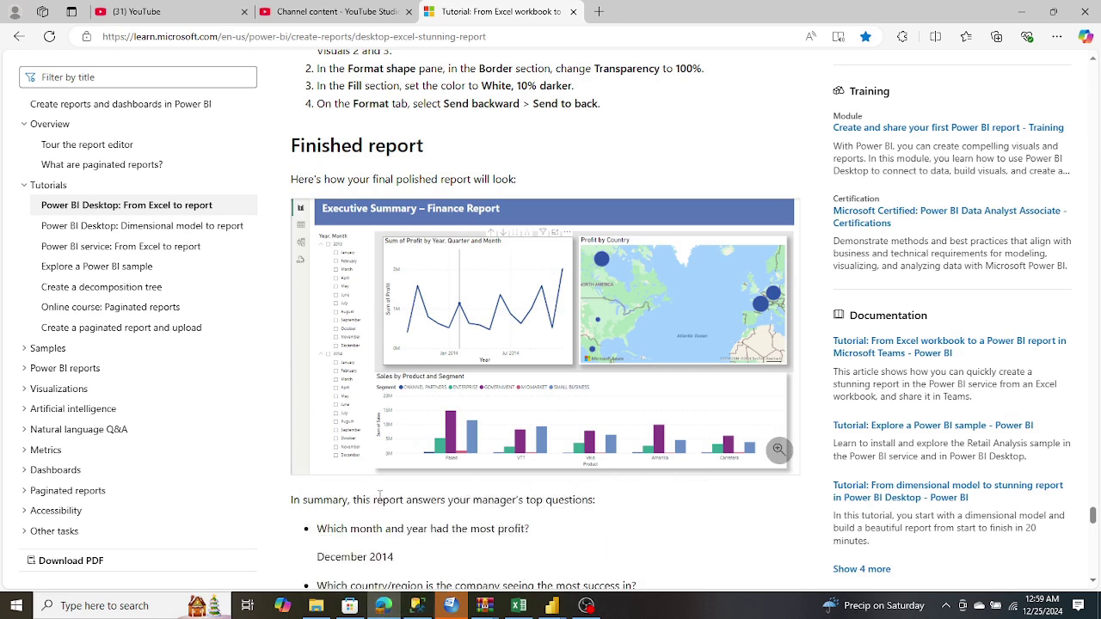
{"action": "scroll", "coordinate": [379, 497], "scroll_direction": "down", "scroll_amount": 2}
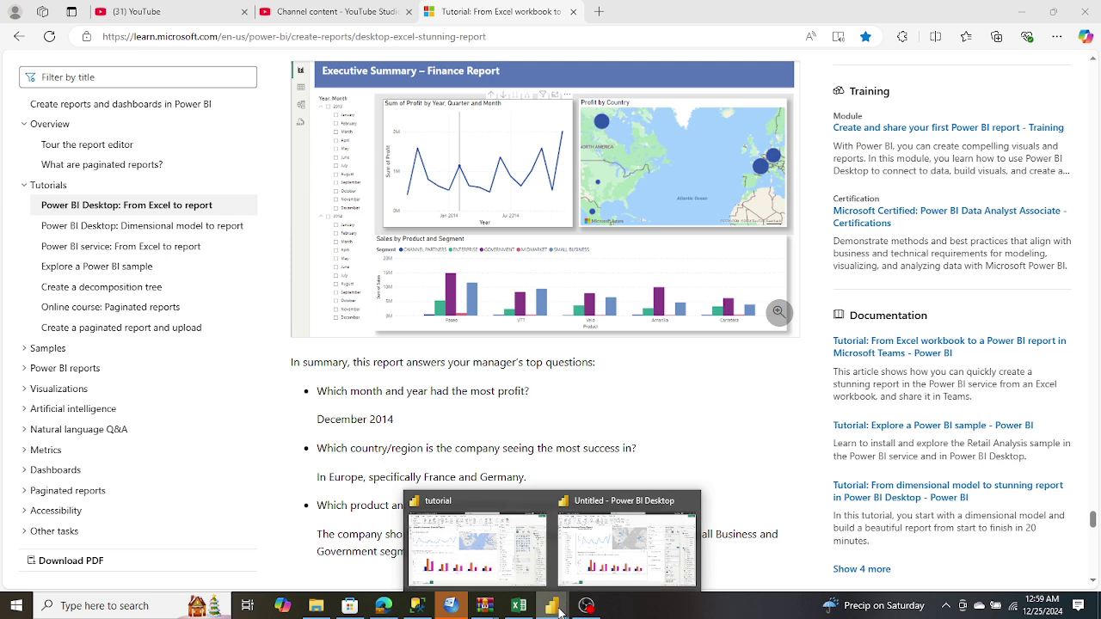
{"action": "left_click", "coordinate": [599, 585]}
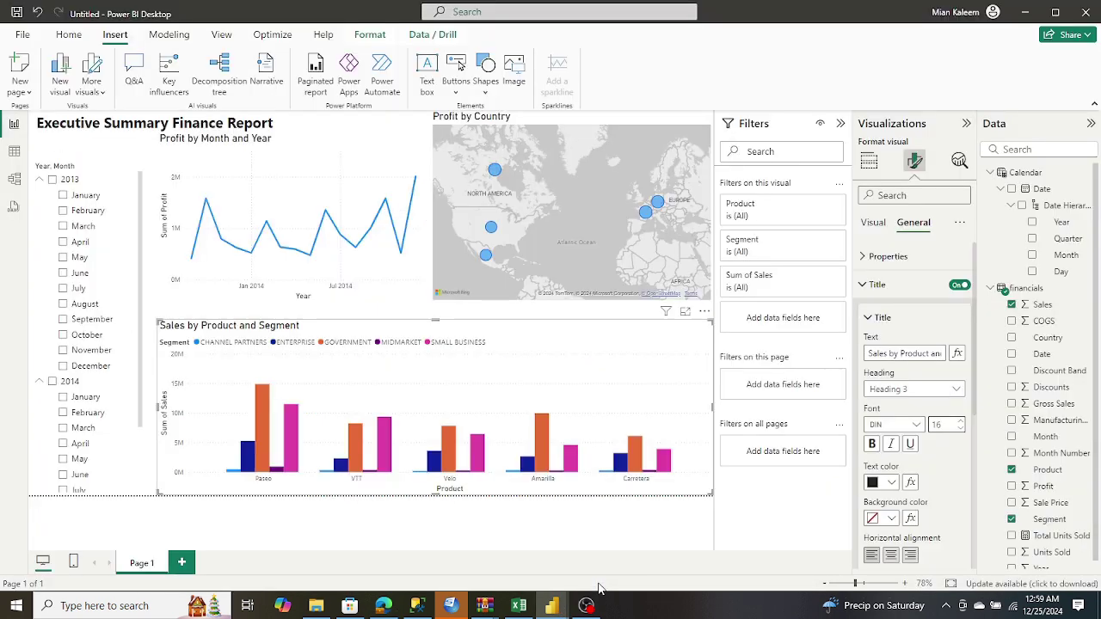
{"action": "mouse_move", "coordinate": [417, 205]}
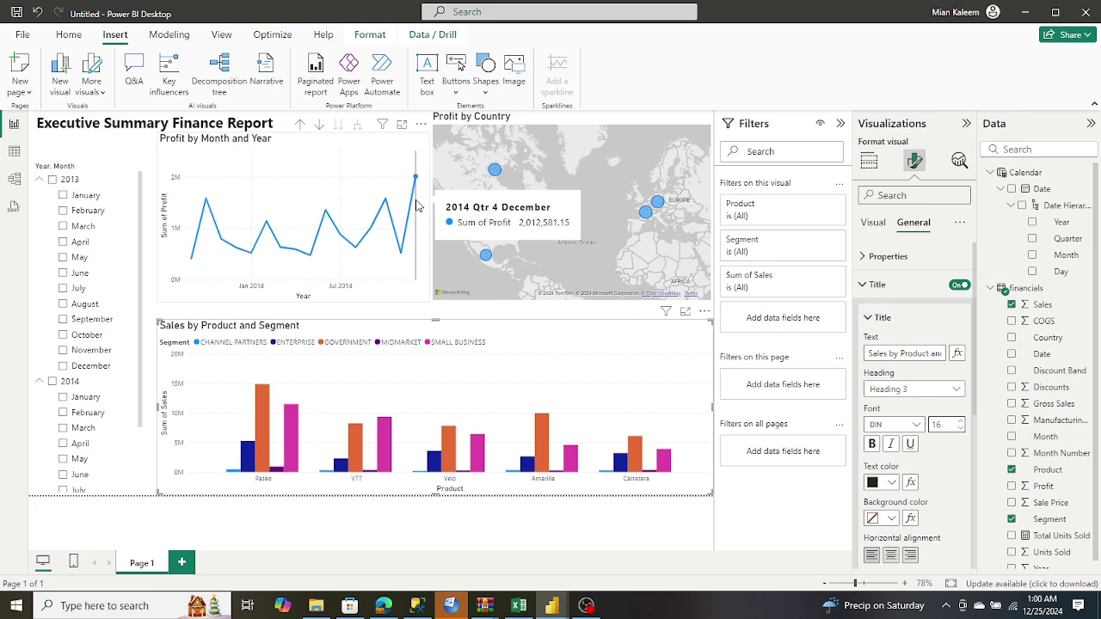
{"action": "left_click", "coordinate": [384, 603]}
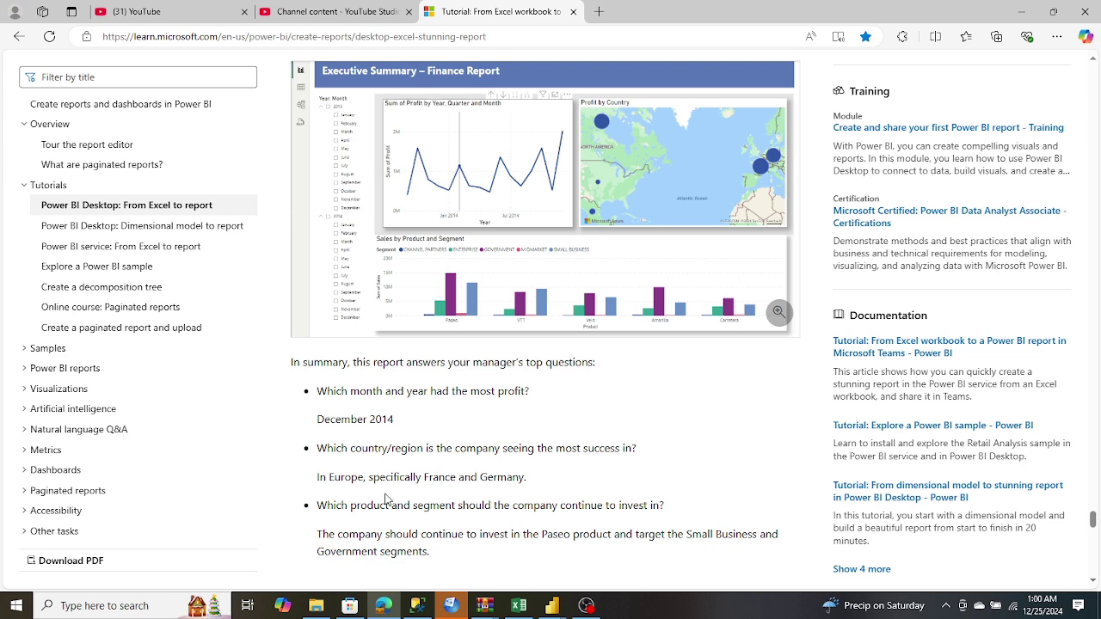
{"action": "left_click", "coordinate": [383, 606]}
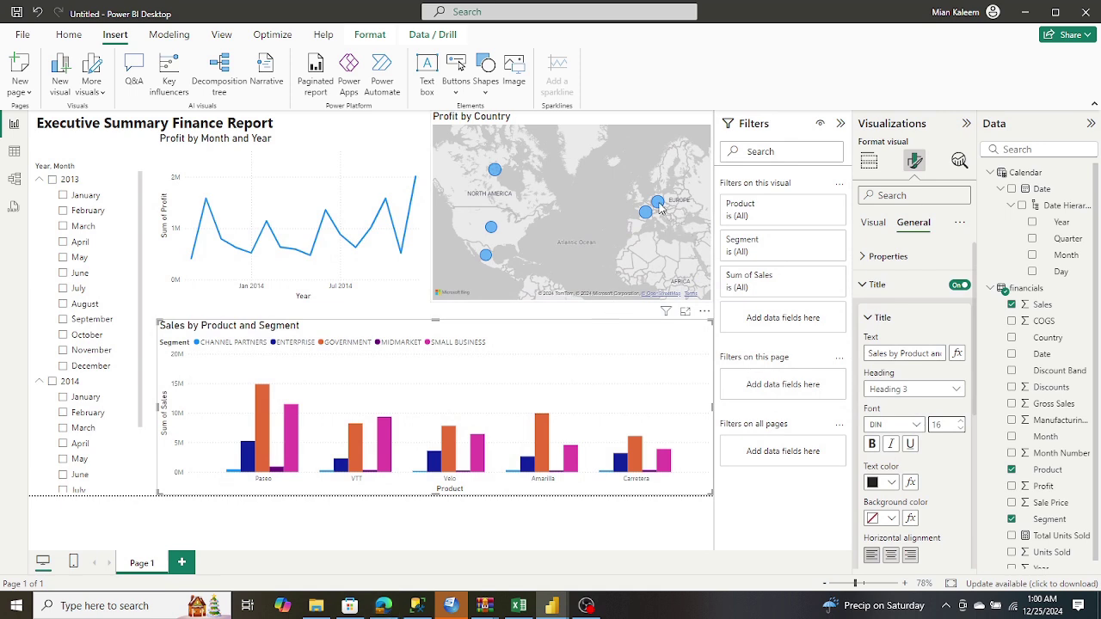
{"action": "mouse_move", "coordinate": [659, 207]}
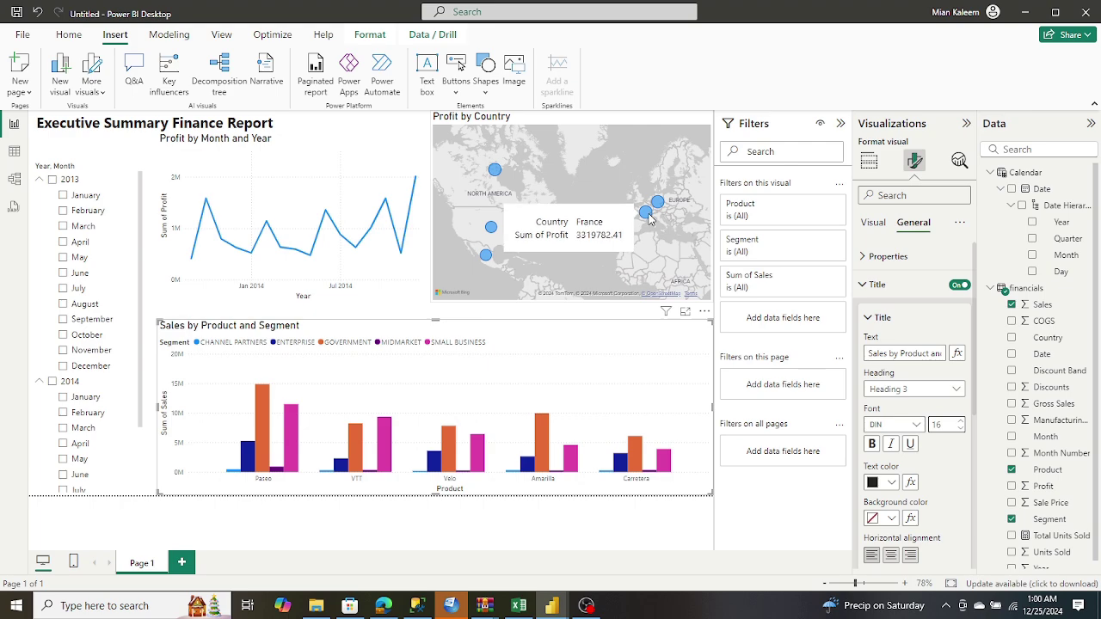
Read the tutorial's product and segment question in Edge and inspect Paseo's Small Business and Government sales in the Power BI column chart.
{"action": "left_click", "coordinate": [383, 607]}
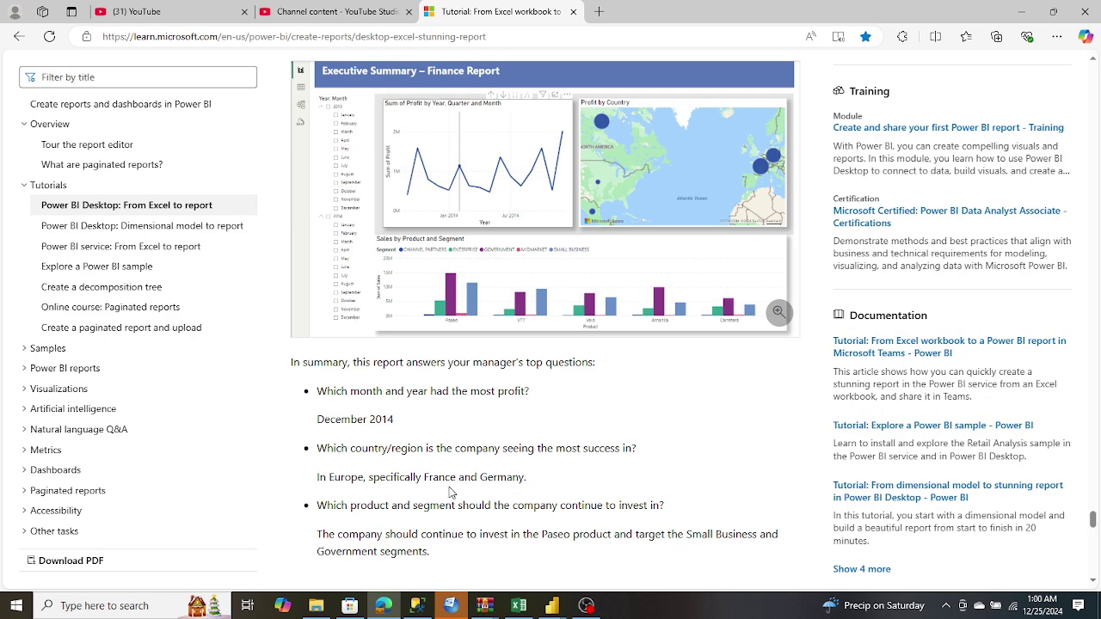
{"action": "scroll", "coordinate": [450, 492], "scroll_direction": "down", "scroll_amount": 1}
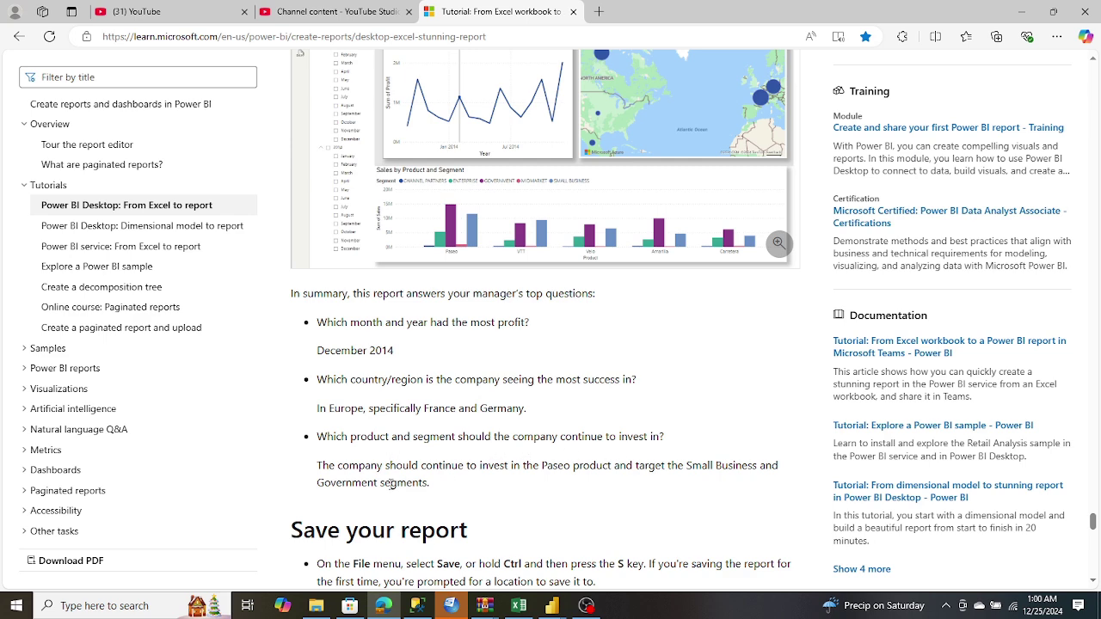
{"action": "scroll", "coordinate": [391, 484], "scroll_direction": "down", "scroll_amount": 1}
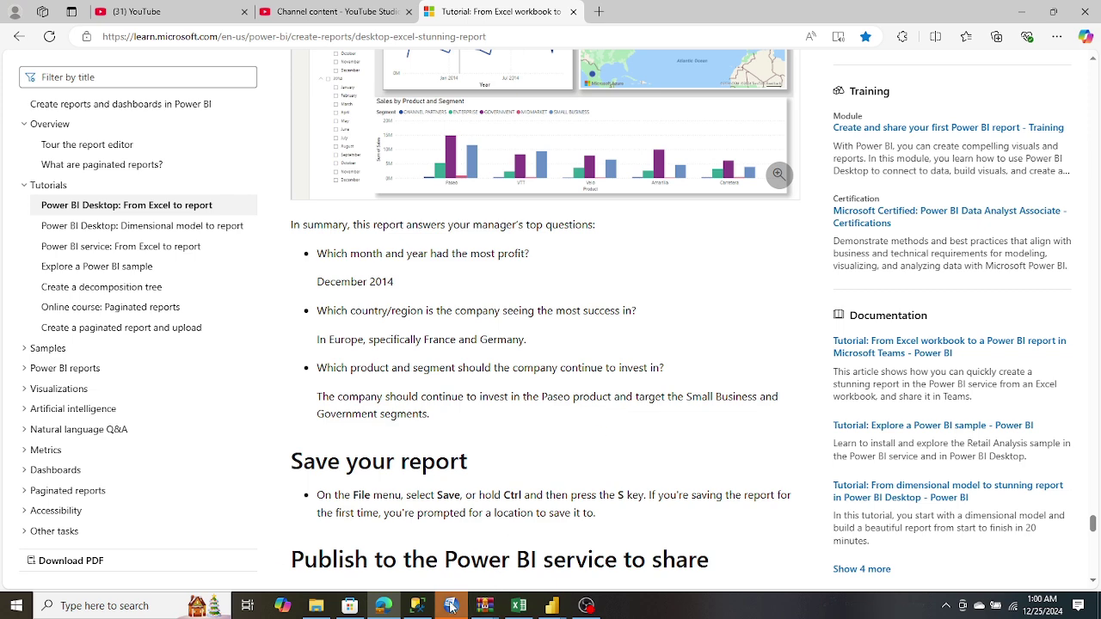
{"action": "left_click", "coordinate": [551, 606]}
{"action": "left_click", "coordinate": [645, 555]}
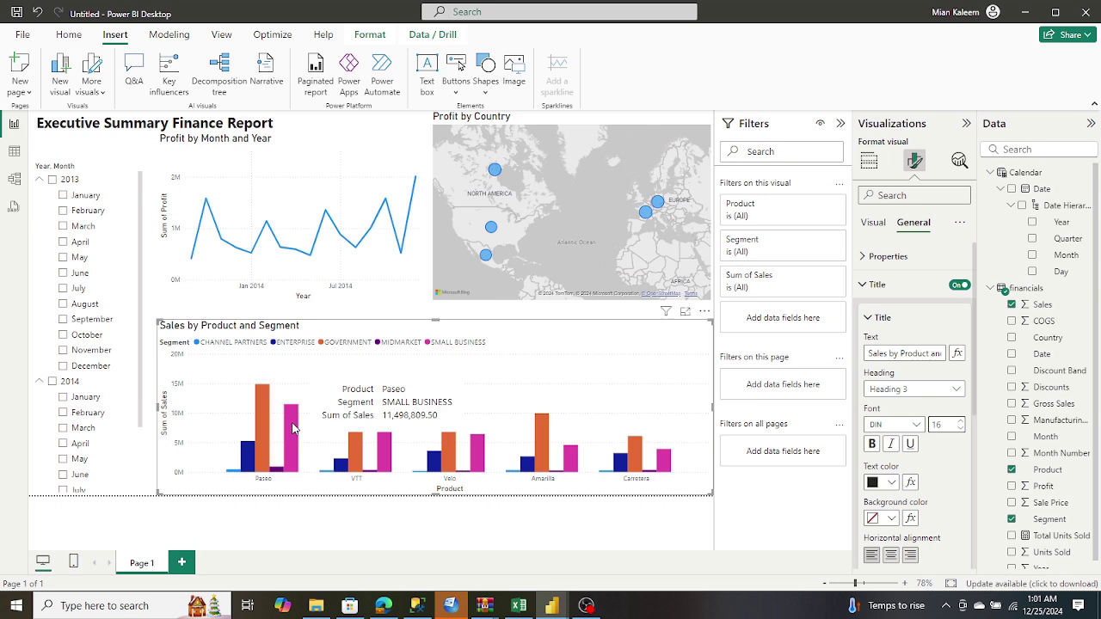
{"action": "left_click", "coordinate": [384, 606]}
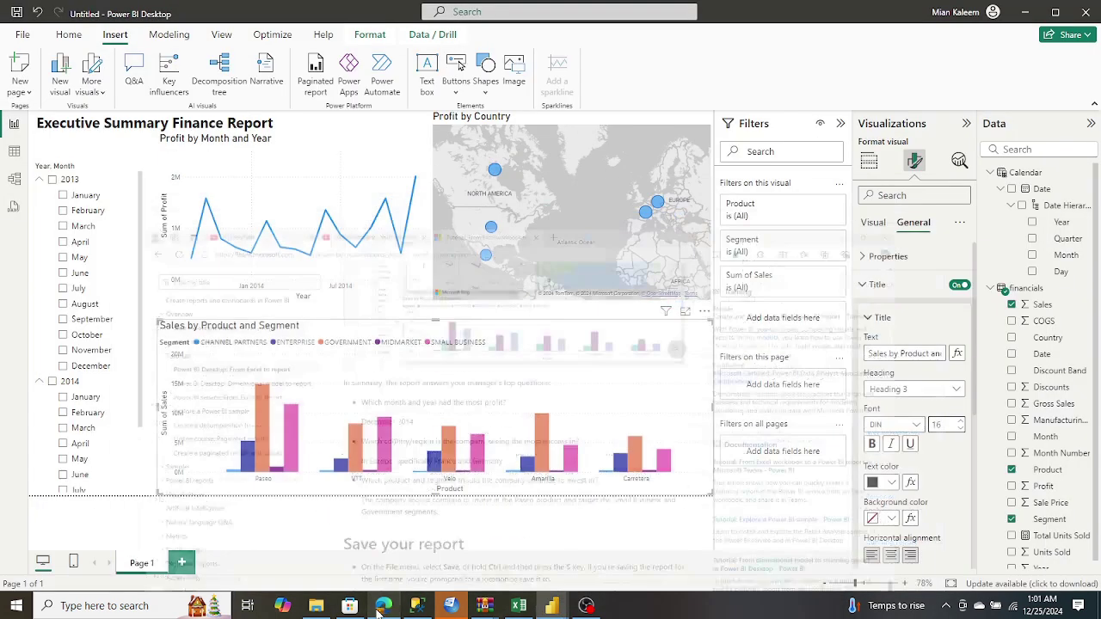
{"action": "left_click", "coordinate": [381, 608]}
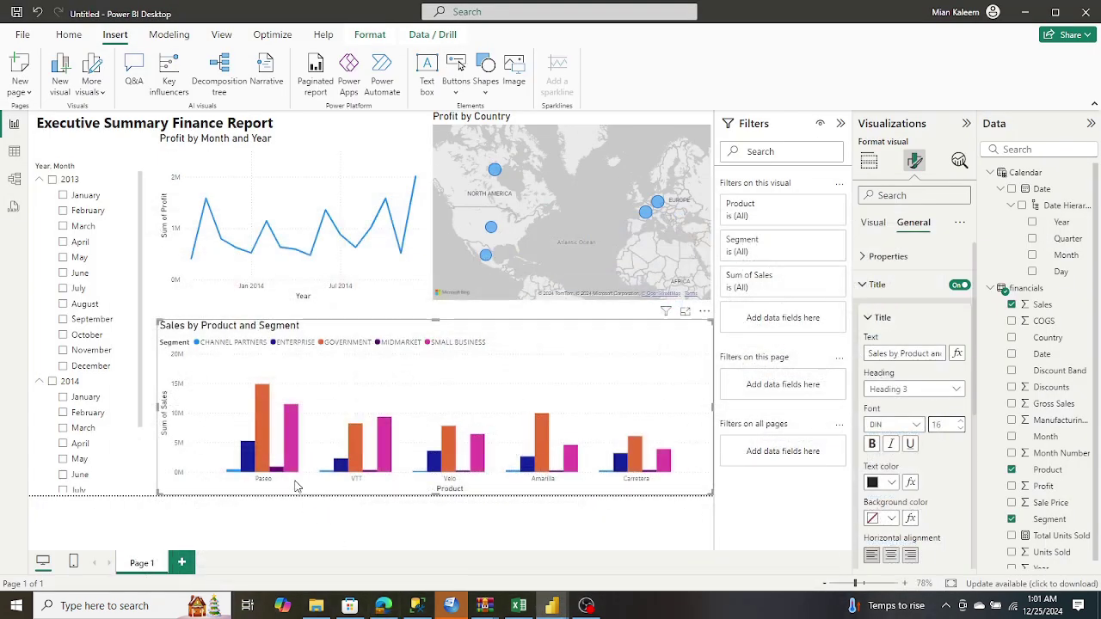
{"action": "mouse_move", "coordinate": [260, 427]}
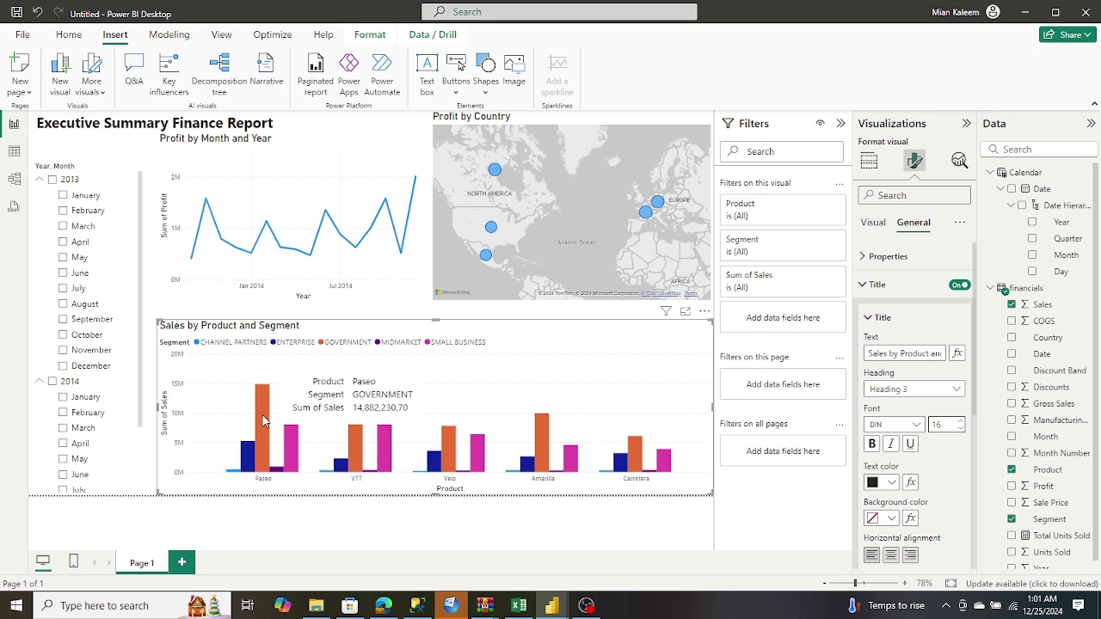
{"action": "mouse_move", "coordinate": [297, 447]}
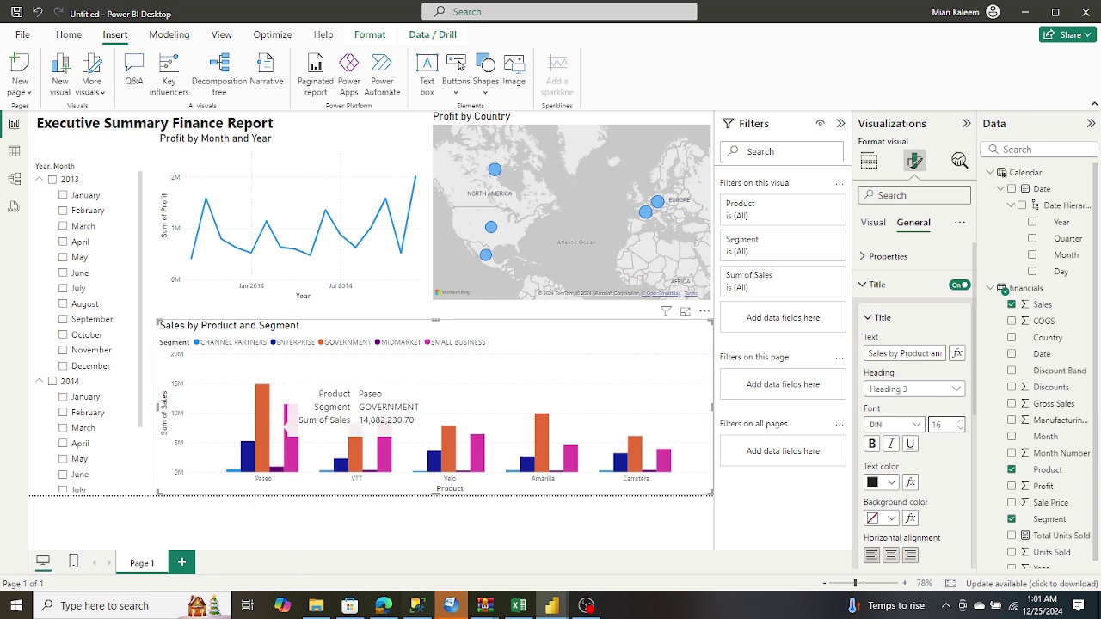
Following the Edge tutorial's save instructions, save the Power BI report in Downloads as "Executive Summary Finance Report".
{"action": "left_click", "coordinate": [383, 608]}
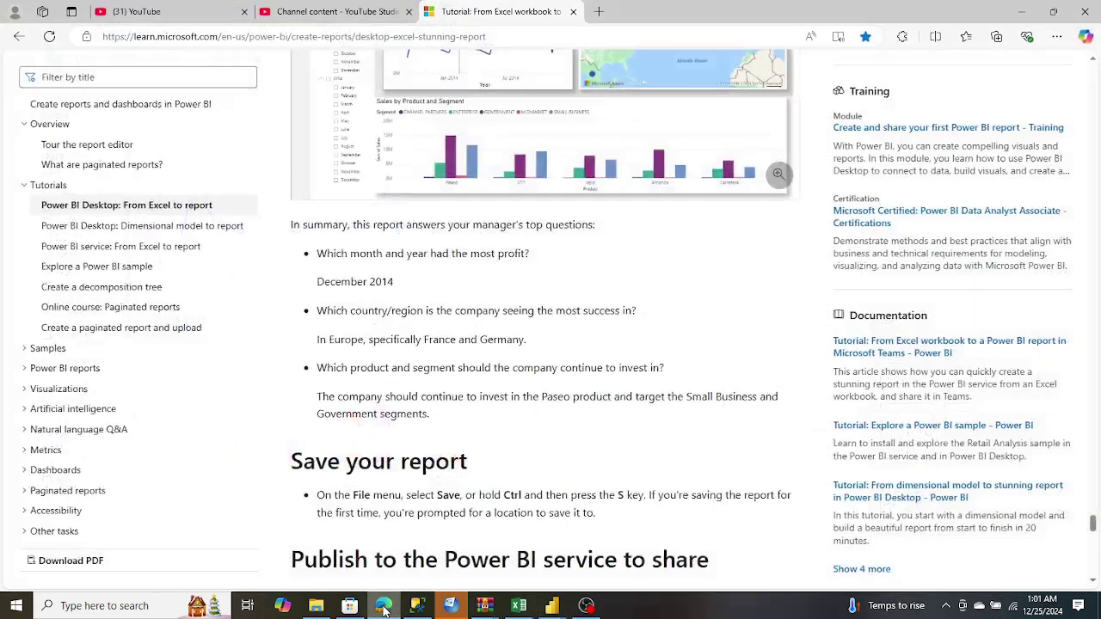
{"action": "scroll", "coordinate": [404, 426], "scroll_direction": "down", "scroll_amount": 1}
{"action": "scroll", "coordinate": [404, 426], "scroll_direction": "up", "scroll_amount": 2}
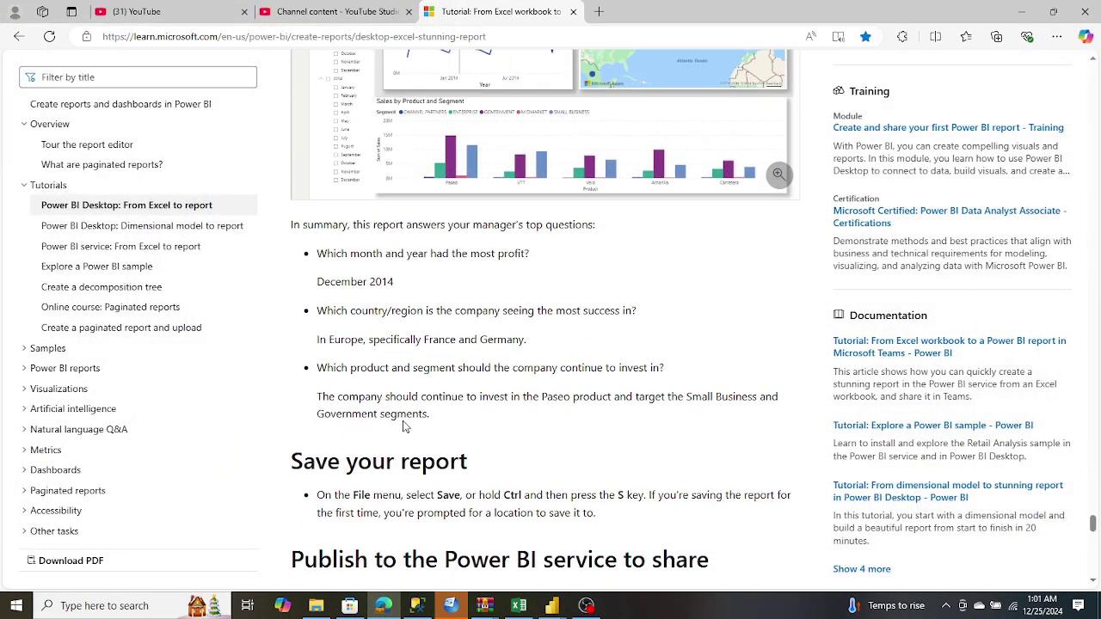
{"action": "left_click", "coordinate": [399, 607]}
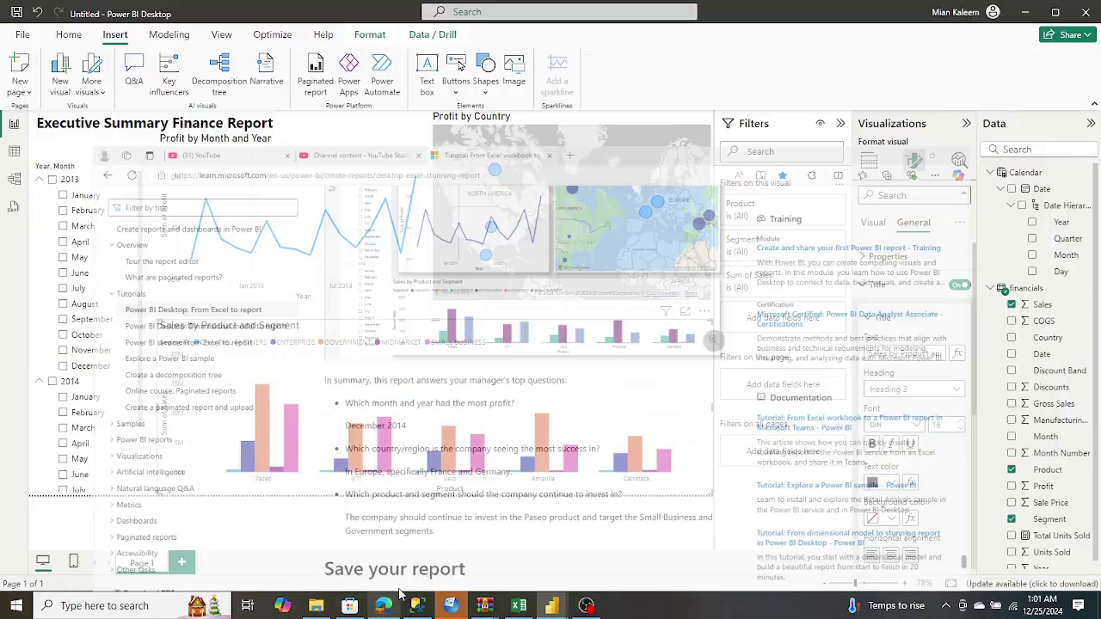
{"action": "left_click", "coordinate": [23, 35]}
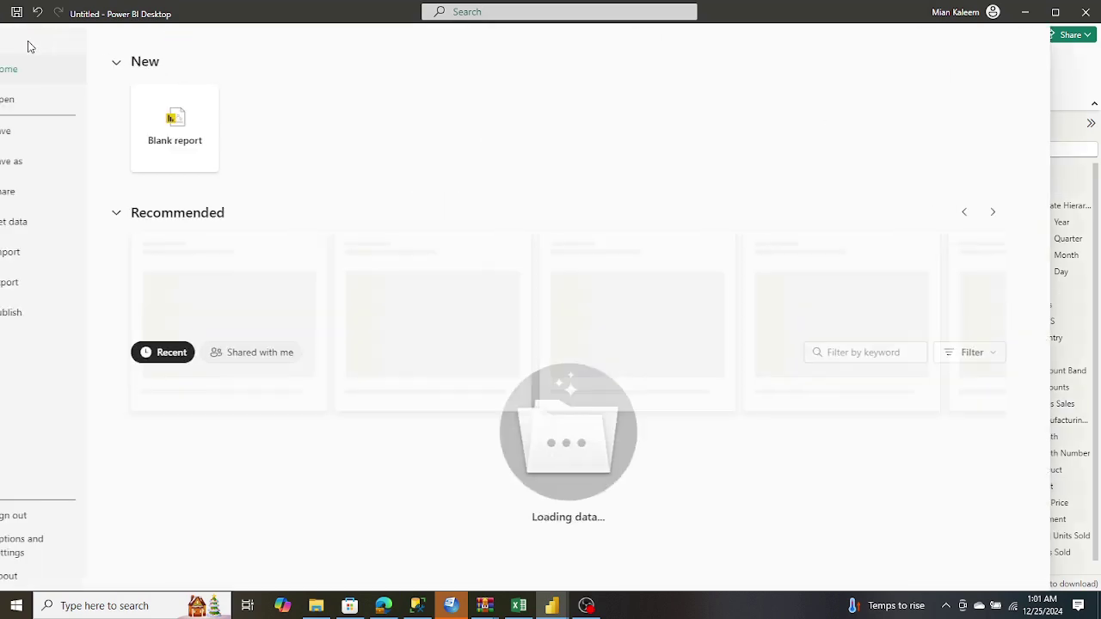
{"action": "left_click", "coordinate": [49, 143]}
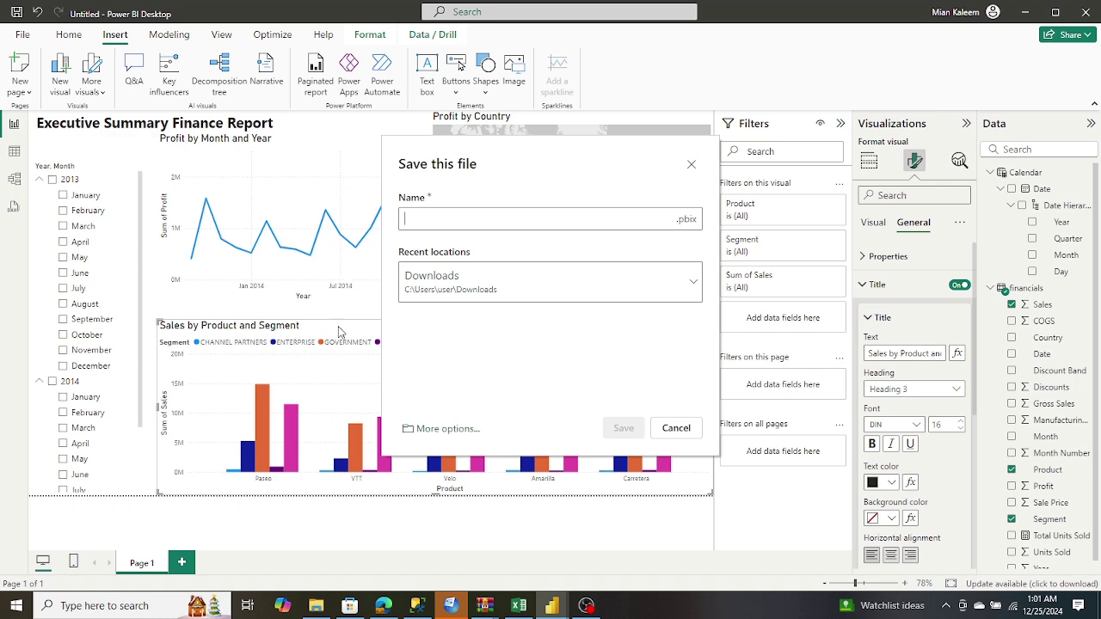
{"action": "left_click", "coordinate": [385, 608]}
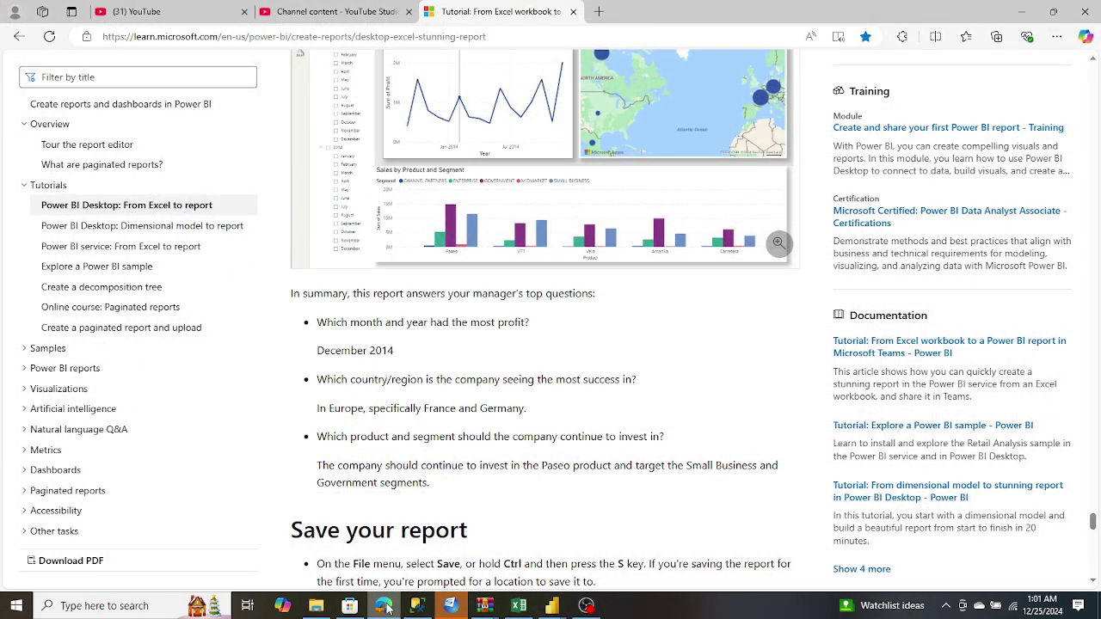
{"action": "left_click", "coordinate": [384, 607]}
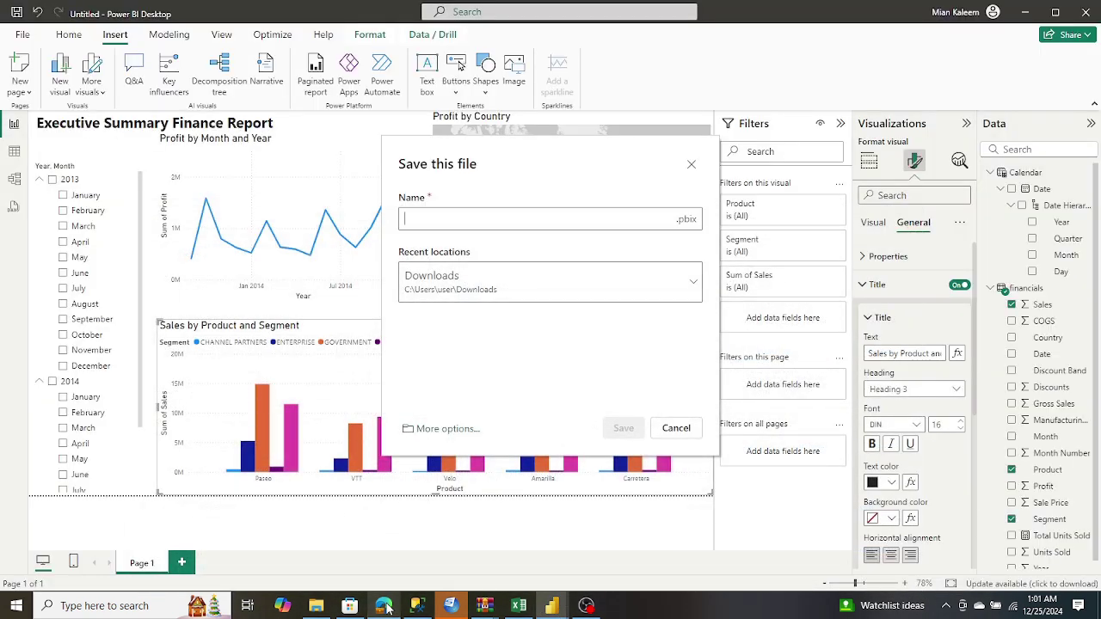
{"action": "type", "text": "E"}
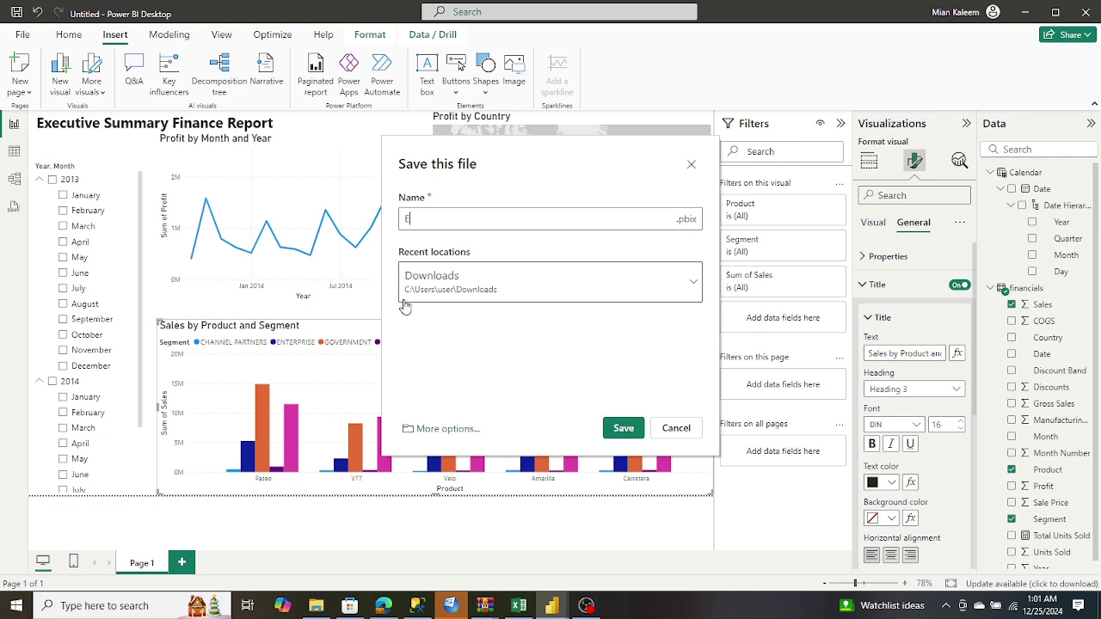
{"action": "type", "text": "xecutive Summary Finance "}
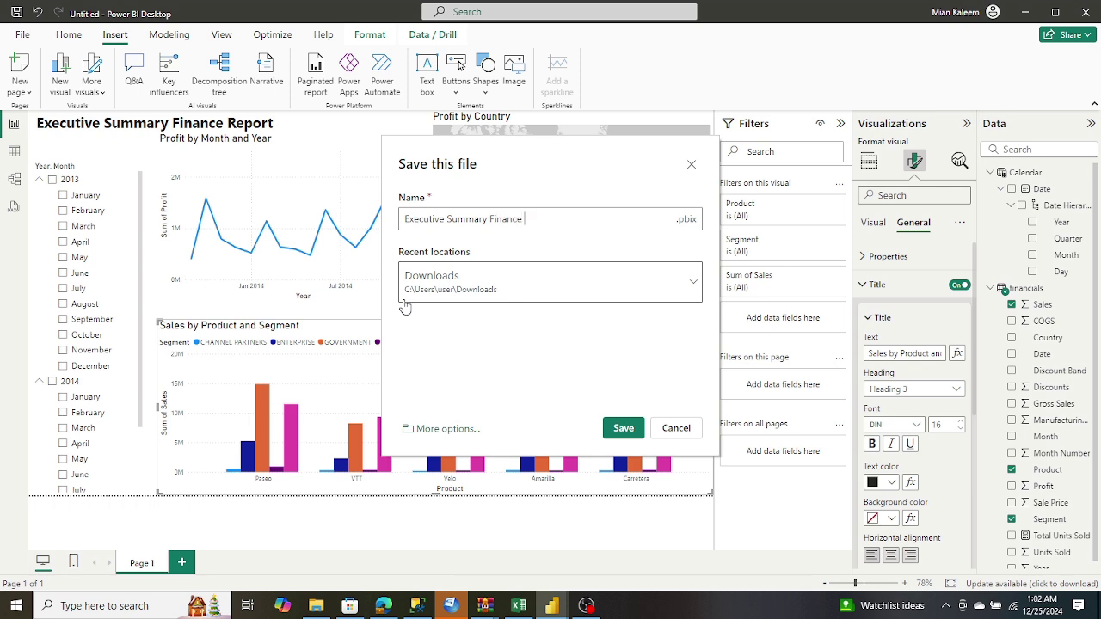
{"action": "type", "text": "Report"}
{"action": "left_click", "coordinate": [617, 428]}
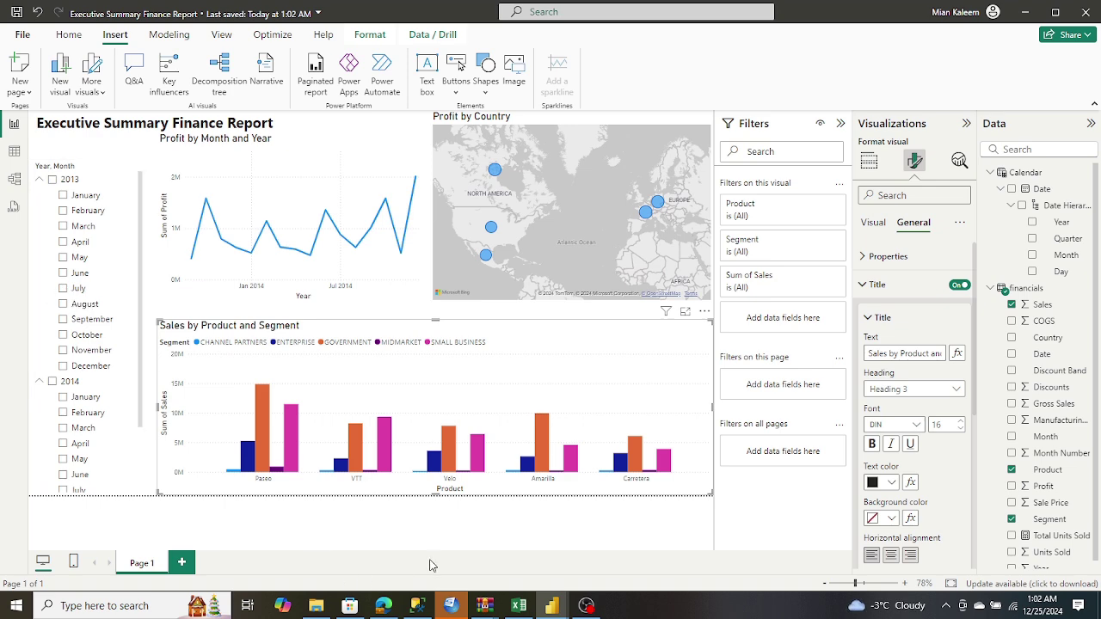
{"action": "left_click", "coordinate": [585, 607]}
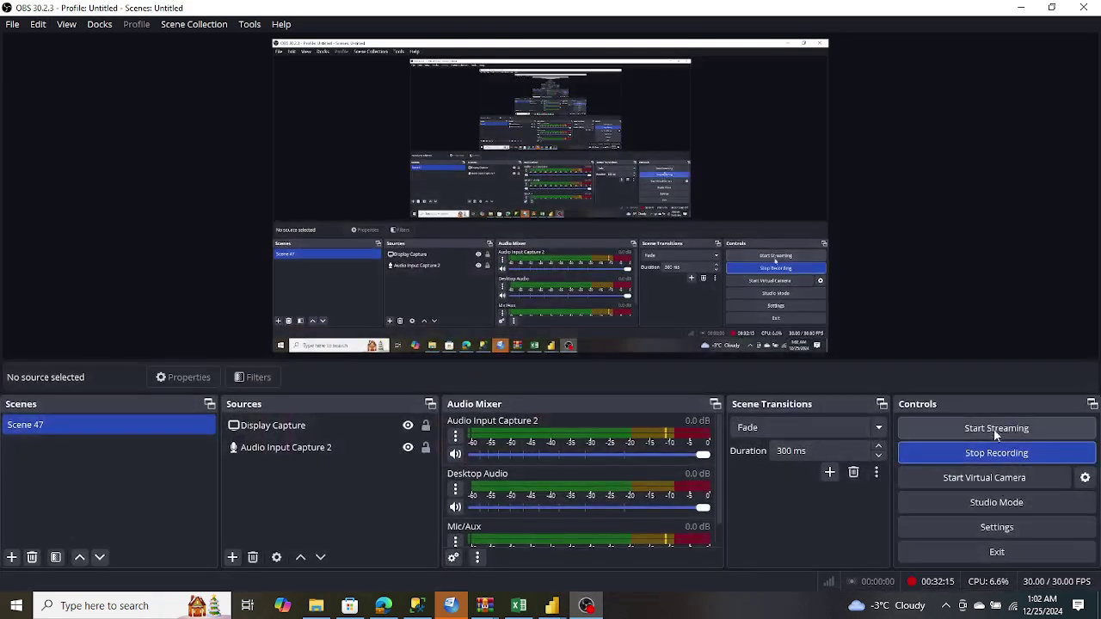